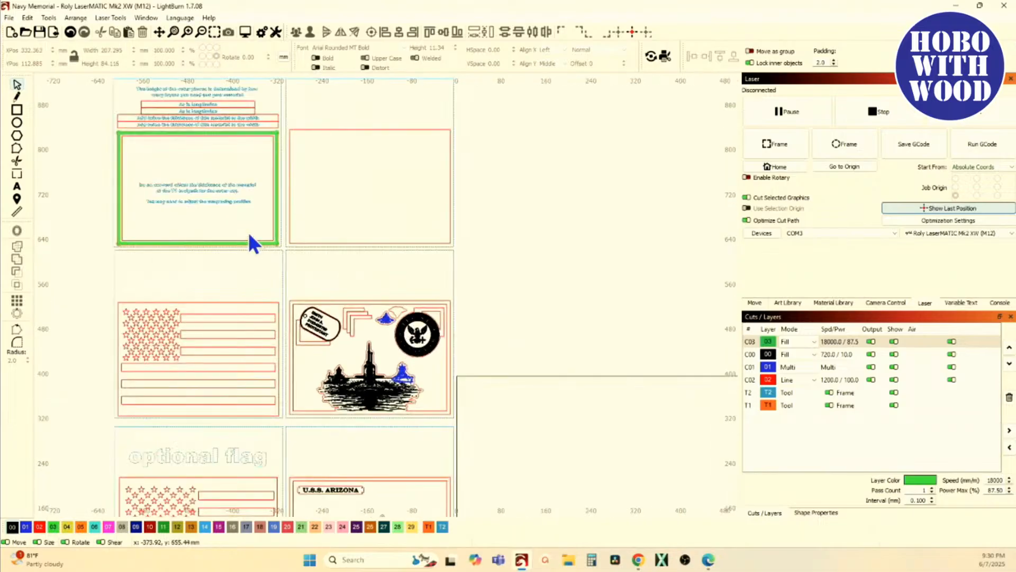
Examine the Navy memorial layout, comparing the submarine scene panel with the U.S.S. Arizona panel.
scroll(270, 211, "down", 3)
scroll(371, 365, "up", 2)
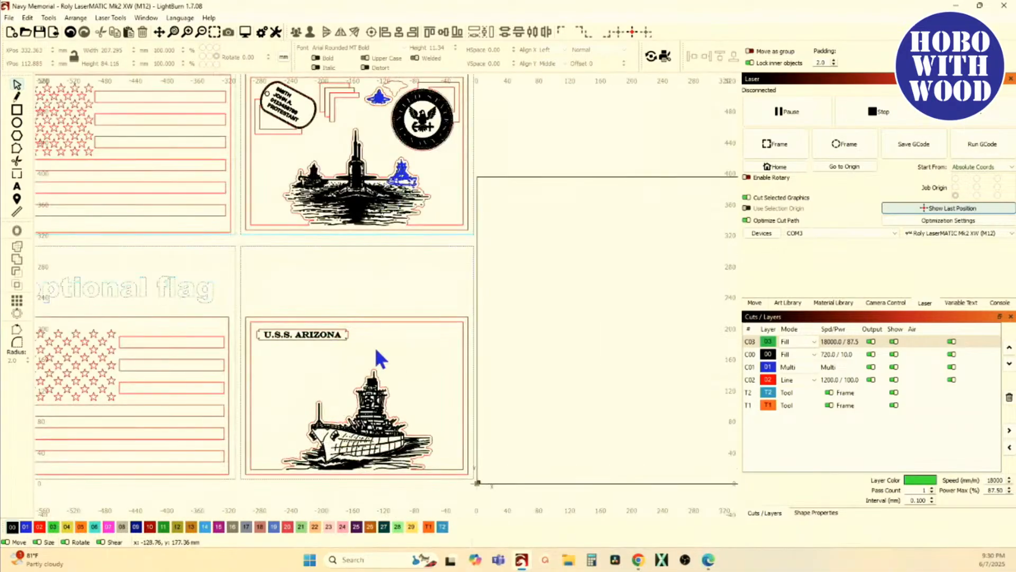
scroll(410, 217, "up", 3)
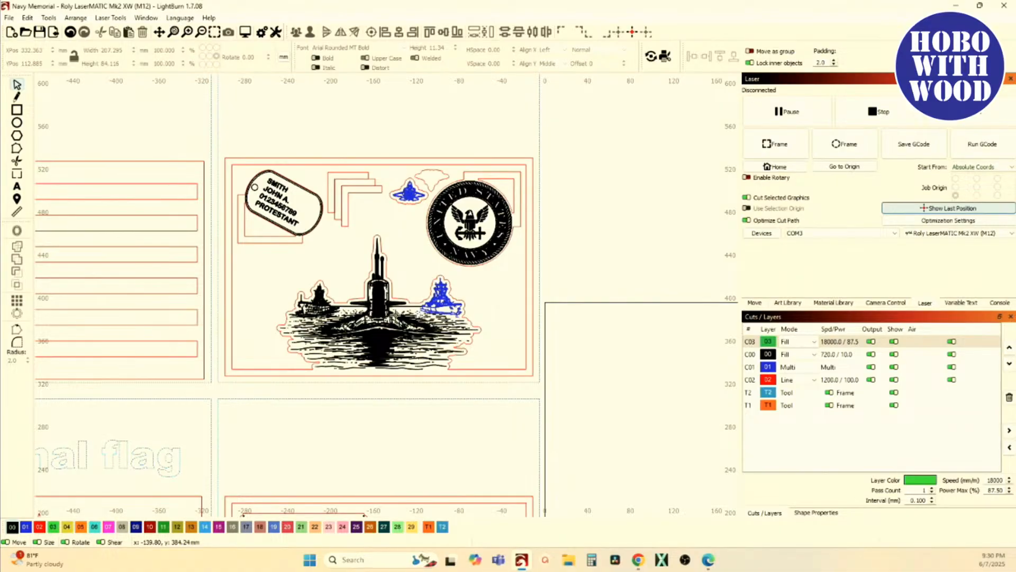
scroll(396, 315, "down", 1)
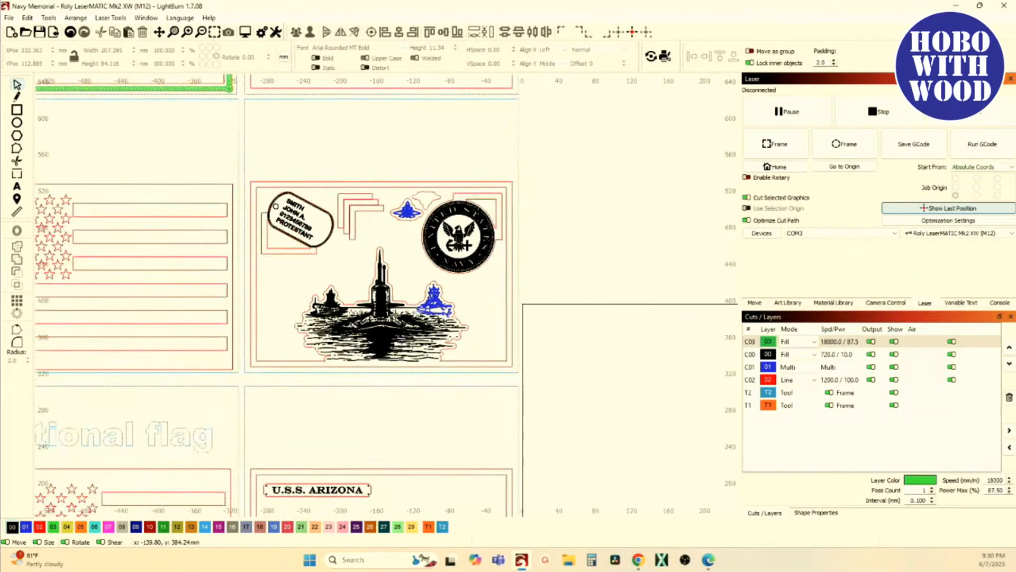
scroll(396, 315, "down", 3)
scroll(377, 335, "up", 1)
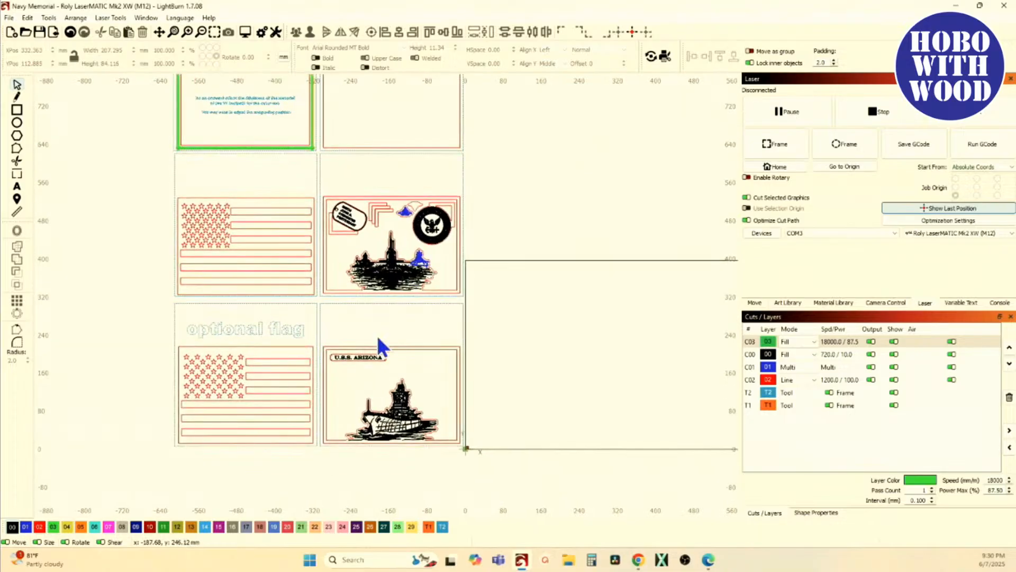
Compare the optional flag panel with the standard flag panel and the U.S.S. Arizona panel beside it.
scroll(251, 374, "up", 2)
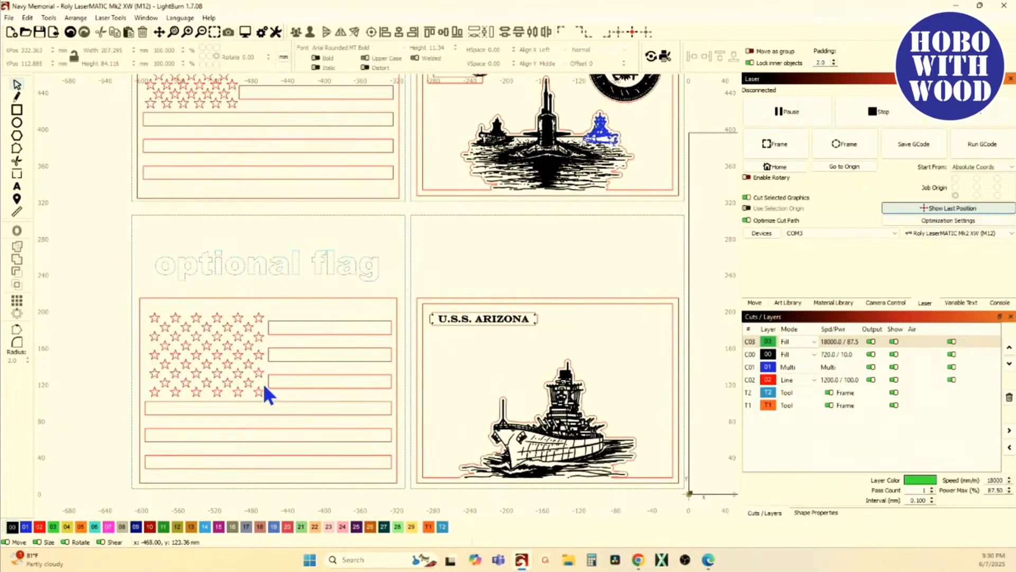
scroll(263, 395, "up", 2)
scroll(323, 431, "down", 3)
scroll(315, 418, "down", 2)
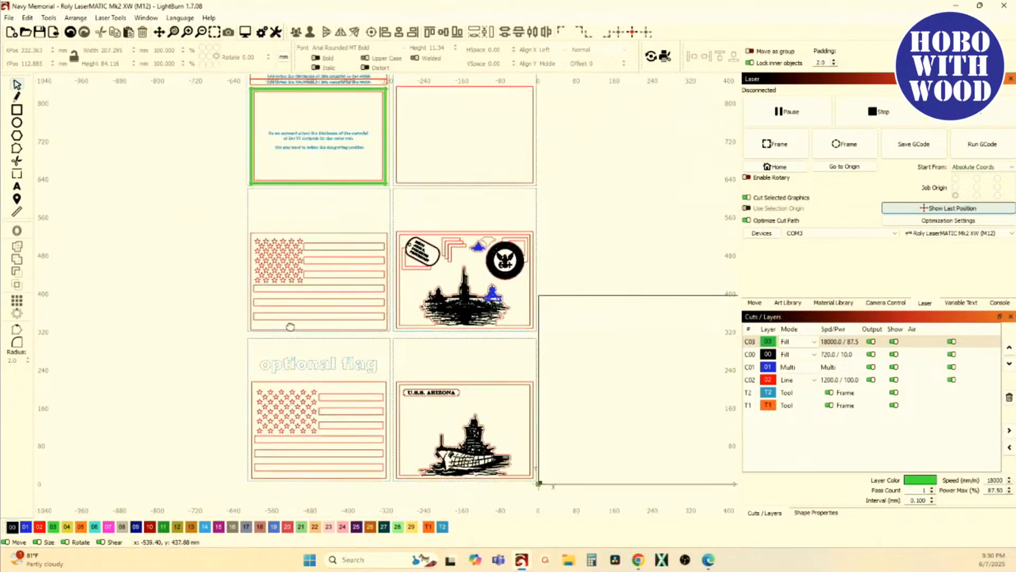
scroll(298, 343, "up", 3)
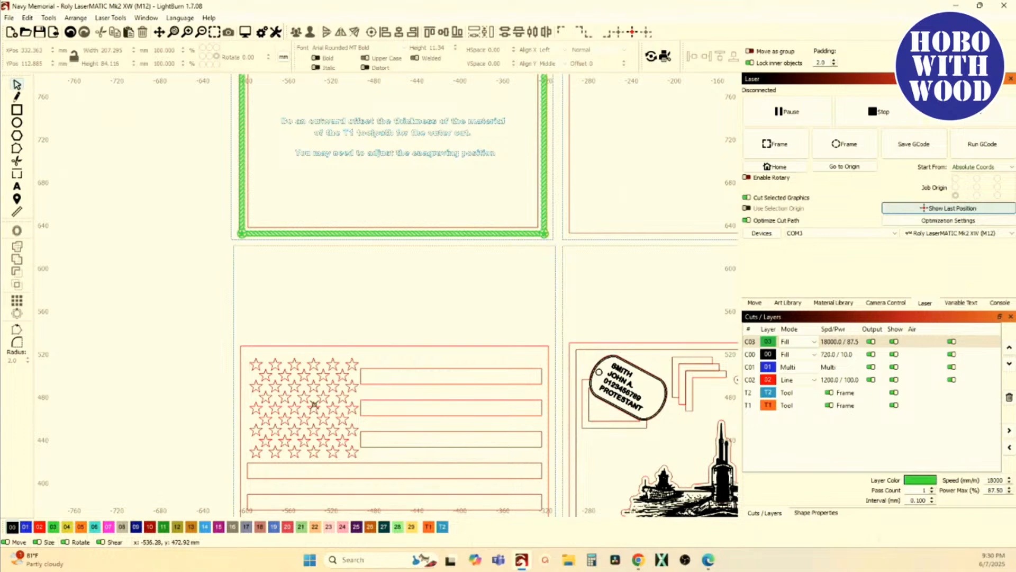
scroll(314, 405, "down", 2)
scroll(329, 373, "down", 3)
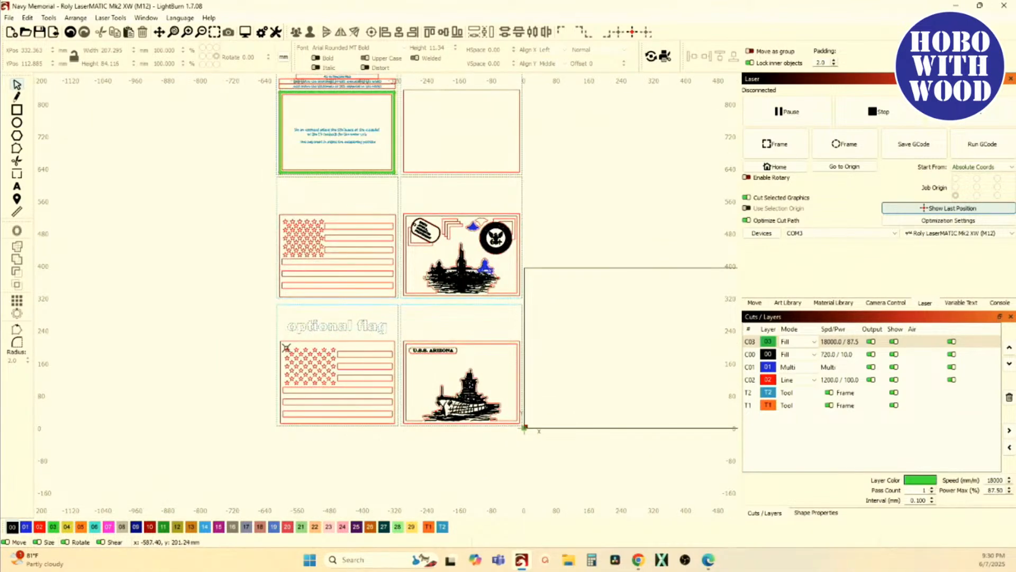
scroll(344, 321, "up", 1)
scroll(302, 356, "down", 2)
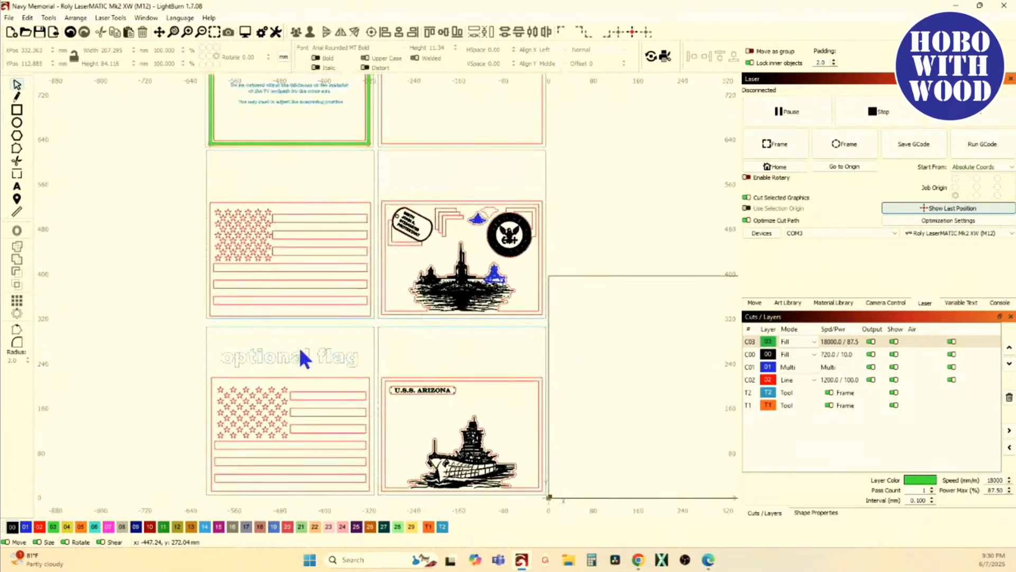
scroll(315, 399, "up", 2)
left_click_drag(415, 483, 379, 393)
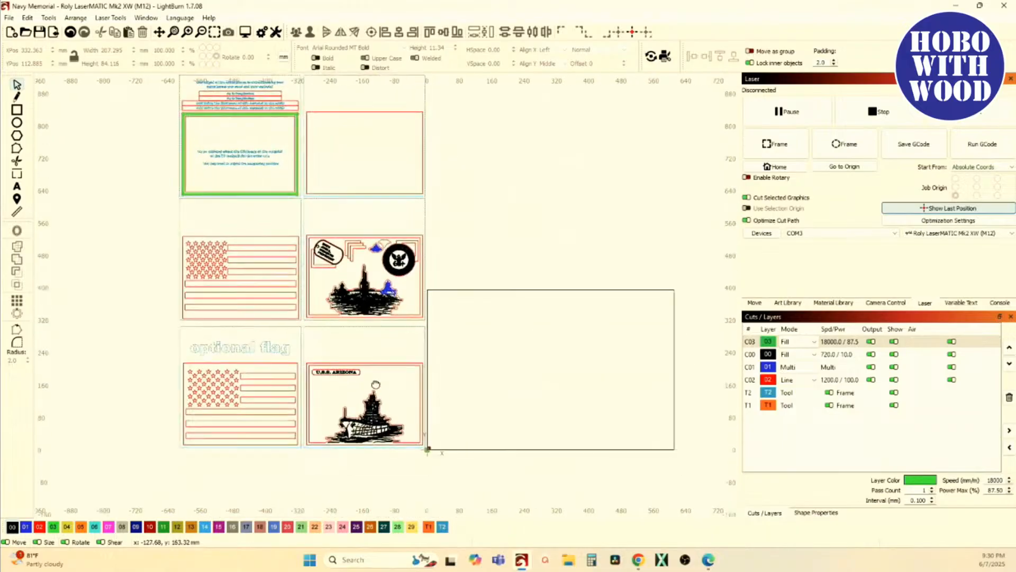
Inspect the submarine scene panel up close, including the dog tag, blue fighter jet and United States Navy seal.
scroll(376, 370, "up", 5)
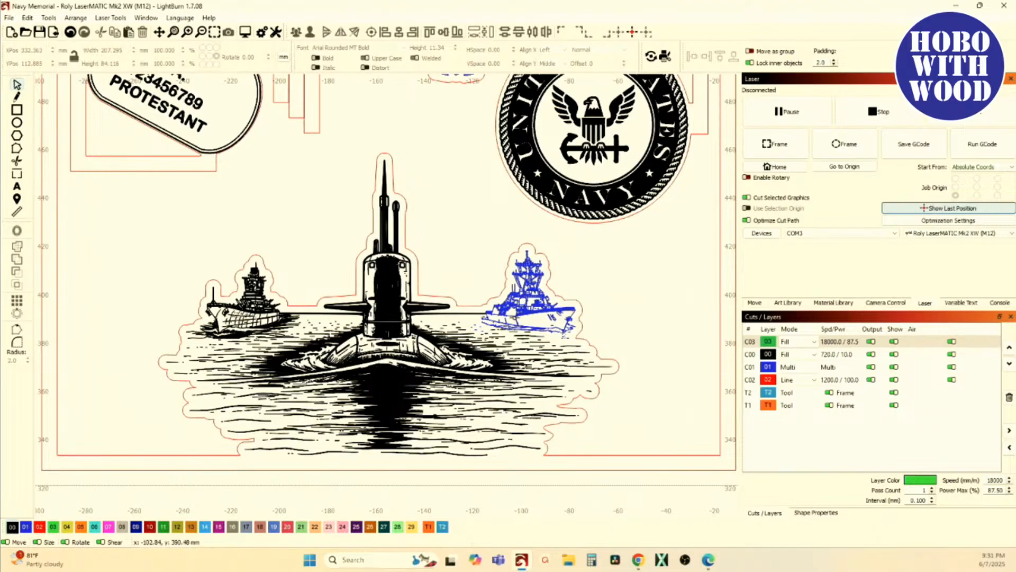
scroll(514, 318, "down", 4)
scroll(492, 334, "up", 5)
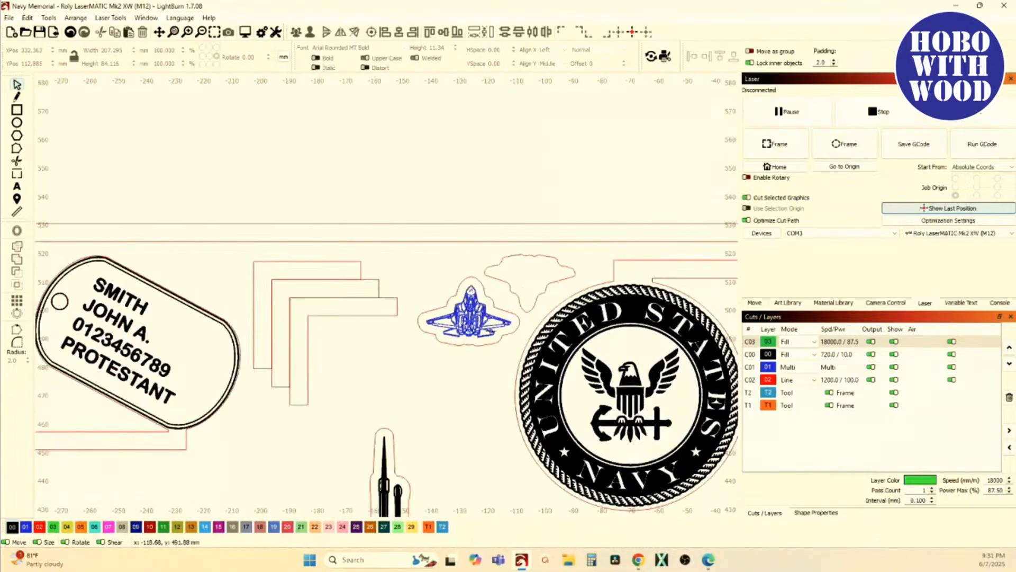
scroll(480, 318, "down", 5)
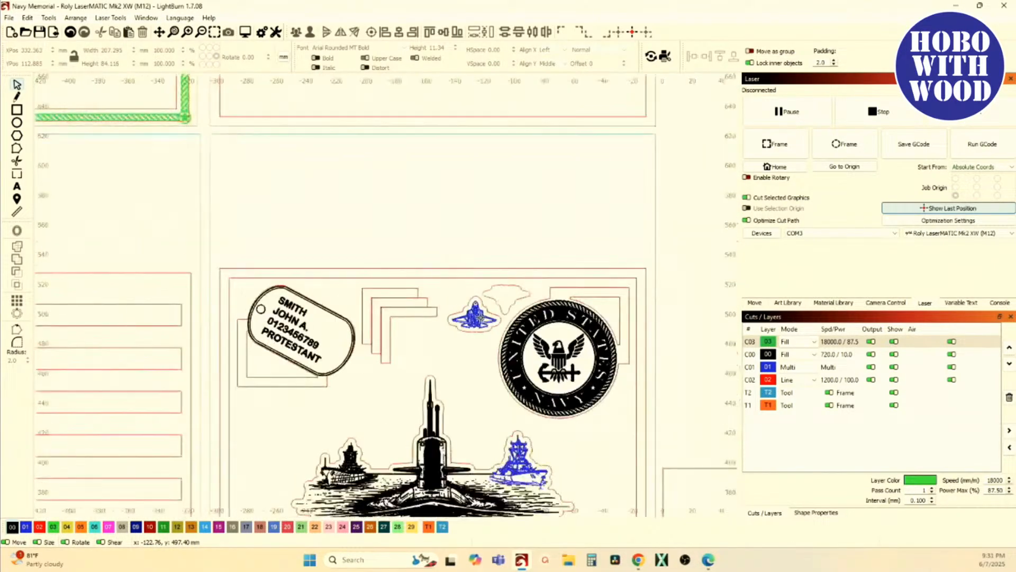
scroll(510, 365, "down", 1)
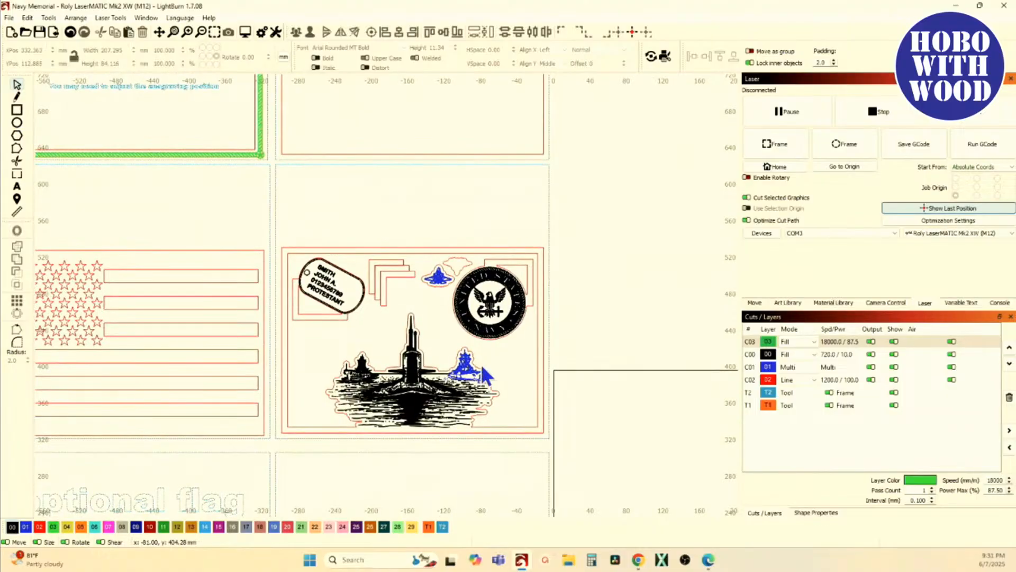
scroll(481, 364, "up", 5)
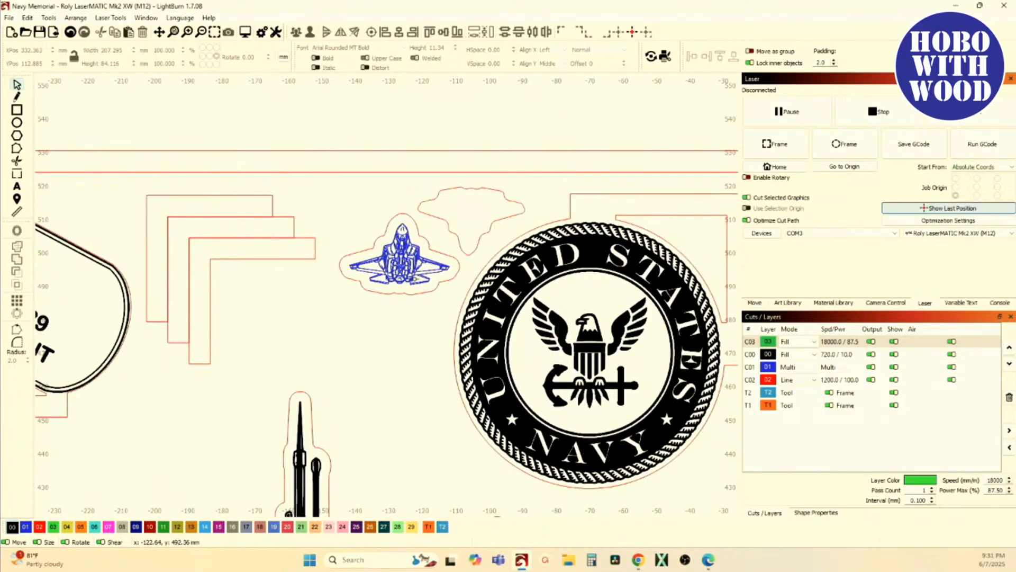
scroll(466, 420, "down", 3)
scroll(394, 381, "up", 2)
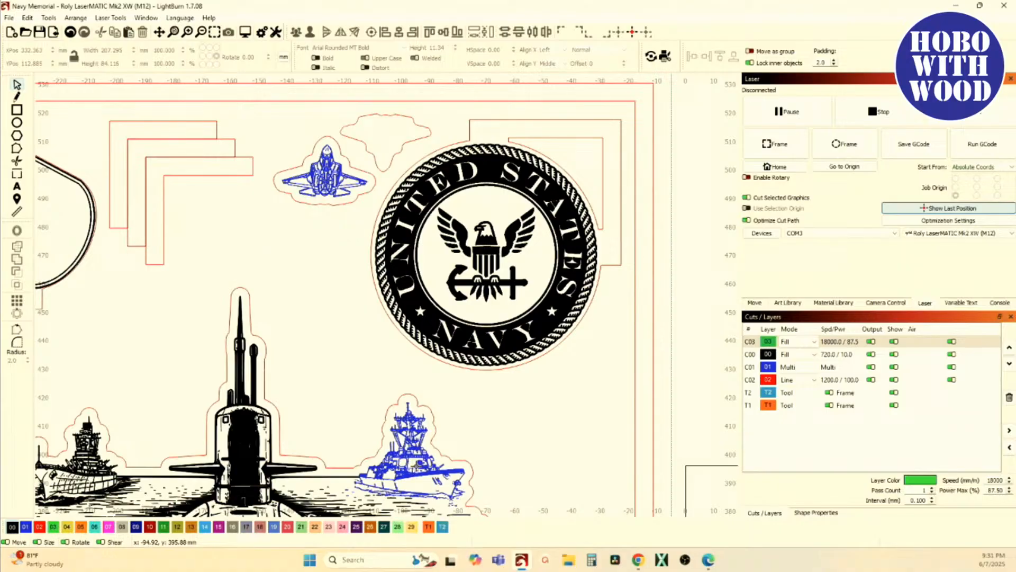
Examine the line detail of the blue warship beside the submarine and its place in the whole scene.
scroll(417, 466, "up", 6)
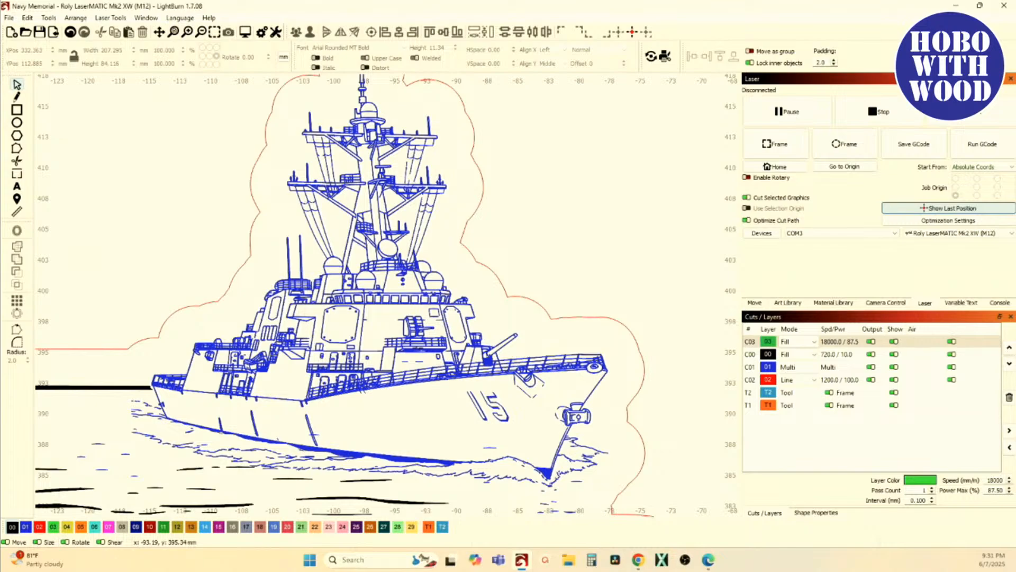
scroll(418, 344, "down", 1)
scroll(361, 356, "down", 5)
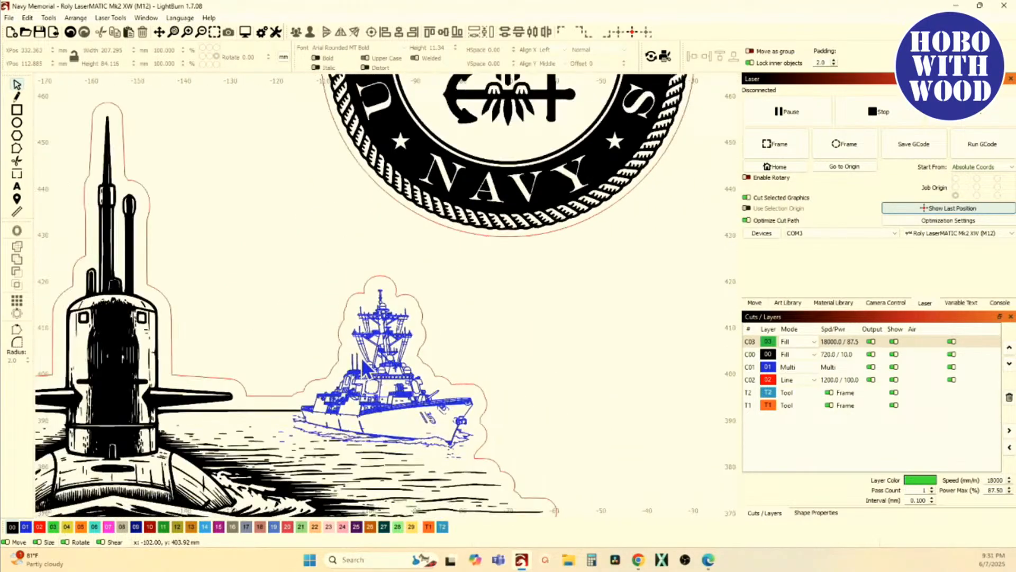
scroll(365, 367, "down", 3)
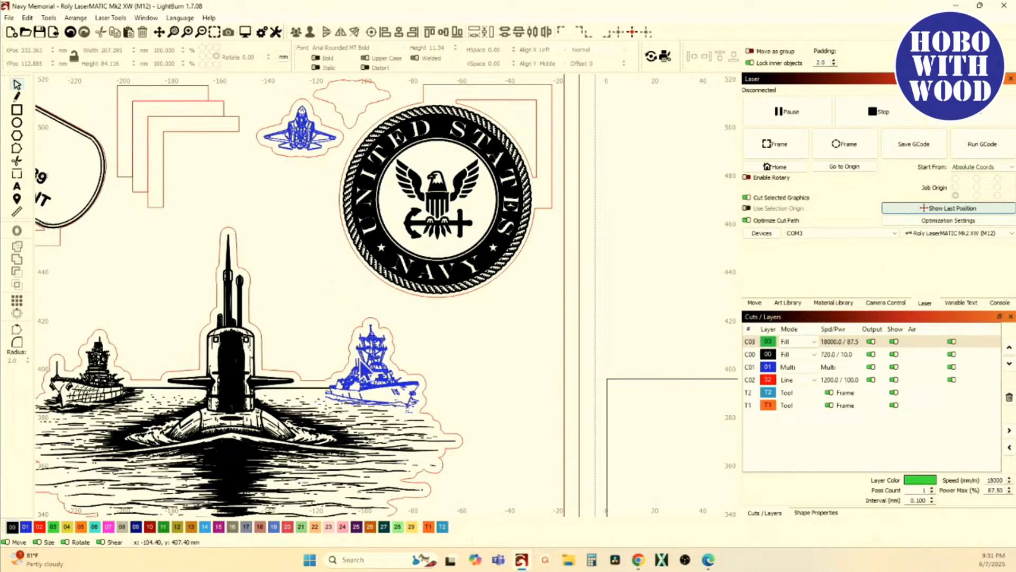
left_click_drag(403, 385, 478, 356)
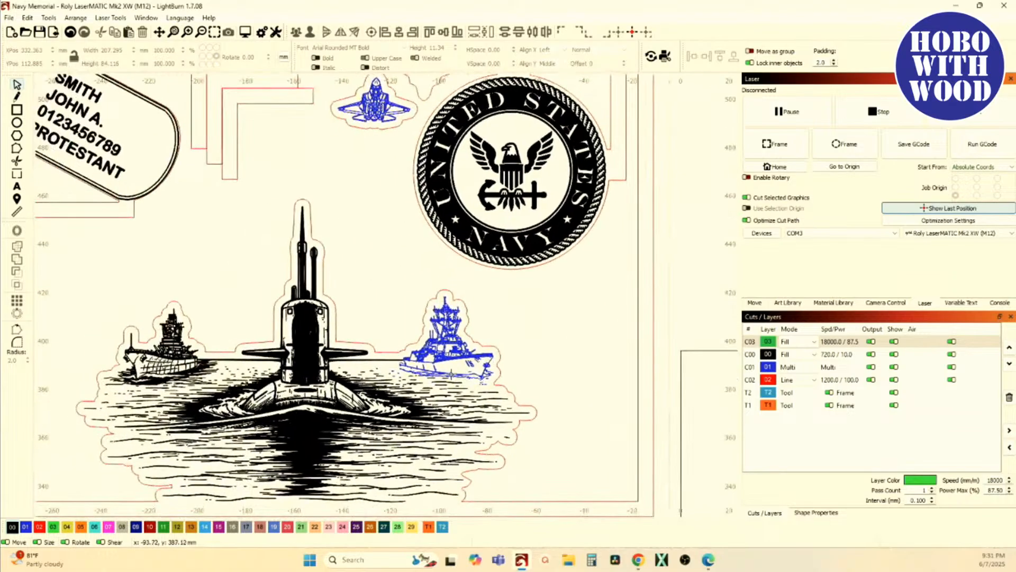
scroll(264, 402, "down", 3)
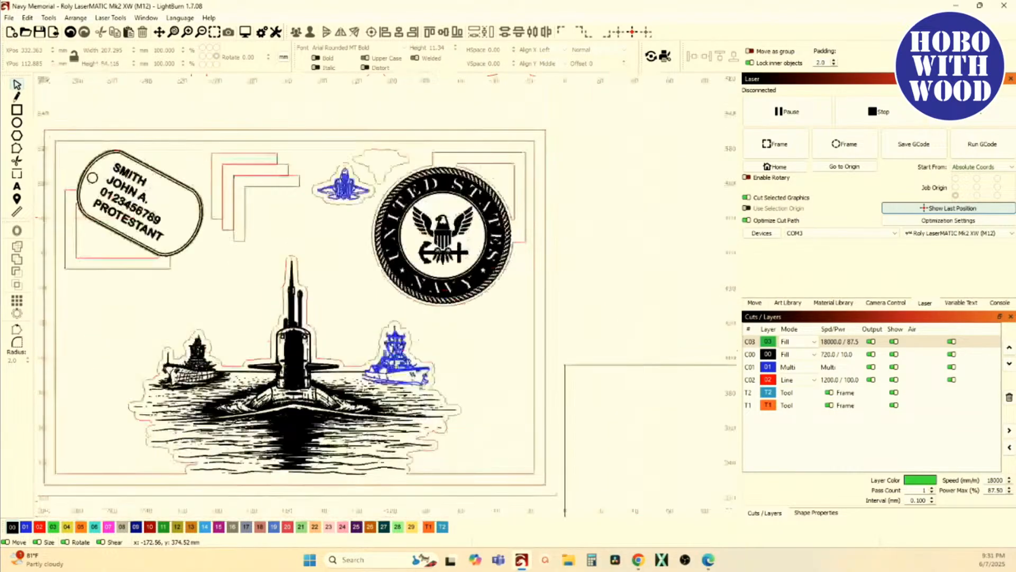
Review the frame panel's notes on outer piece sizes and the T1 outward offset, and check the overall panel layout.
scroll(466, 397, "down", 3)
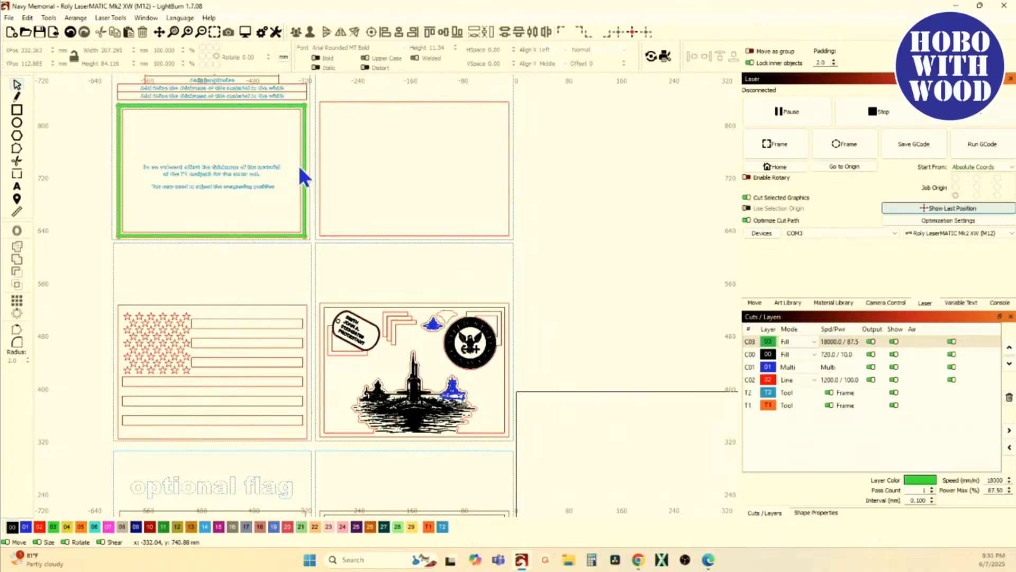
scroll(304, 176, "up", 3)
scroll(301, 154, "down", 2)
scroll(317, 264, "up", 2)
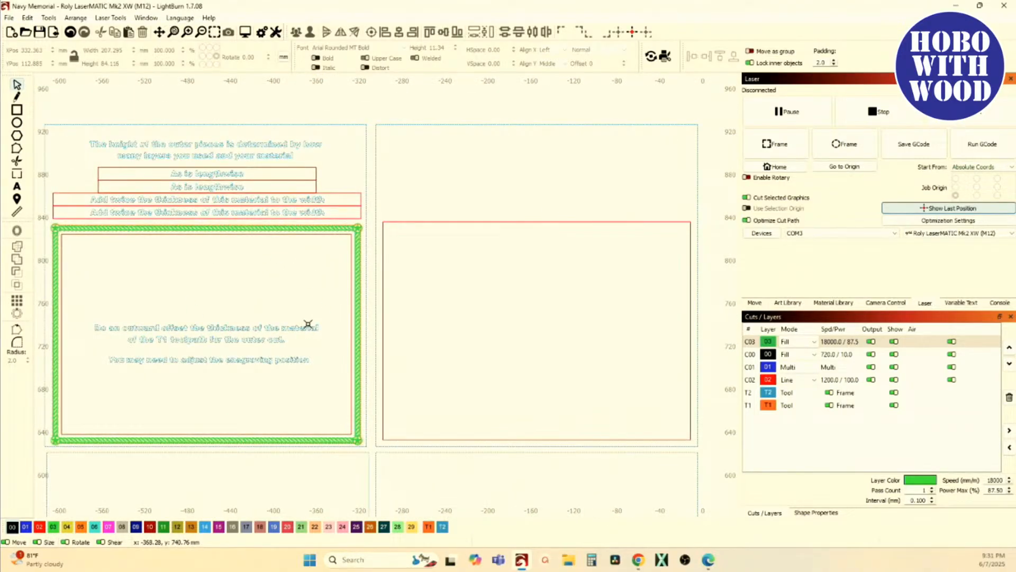
scroll(309, 322, "down", 5)
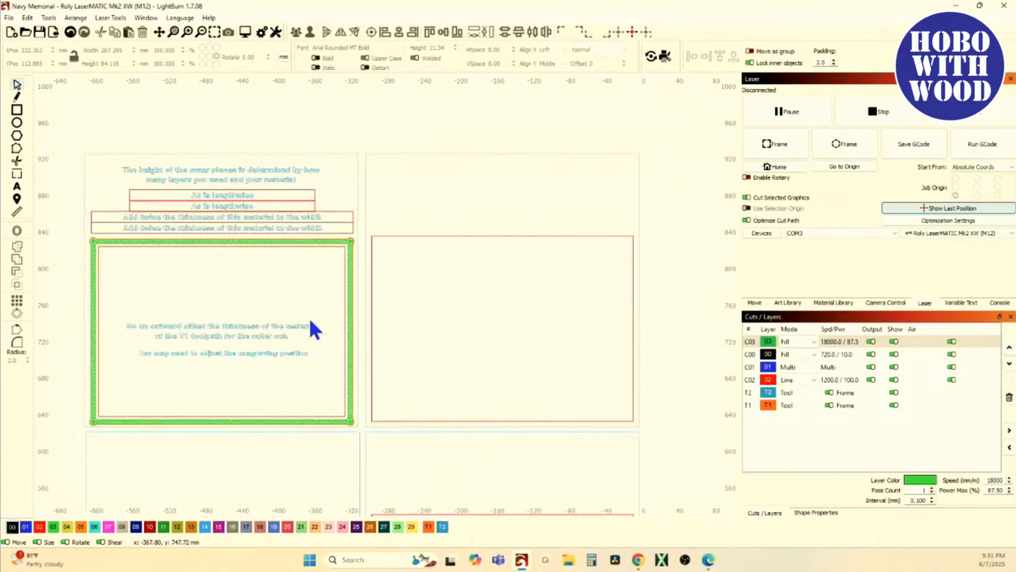
left_click_drag(371, 394, 354, 299)
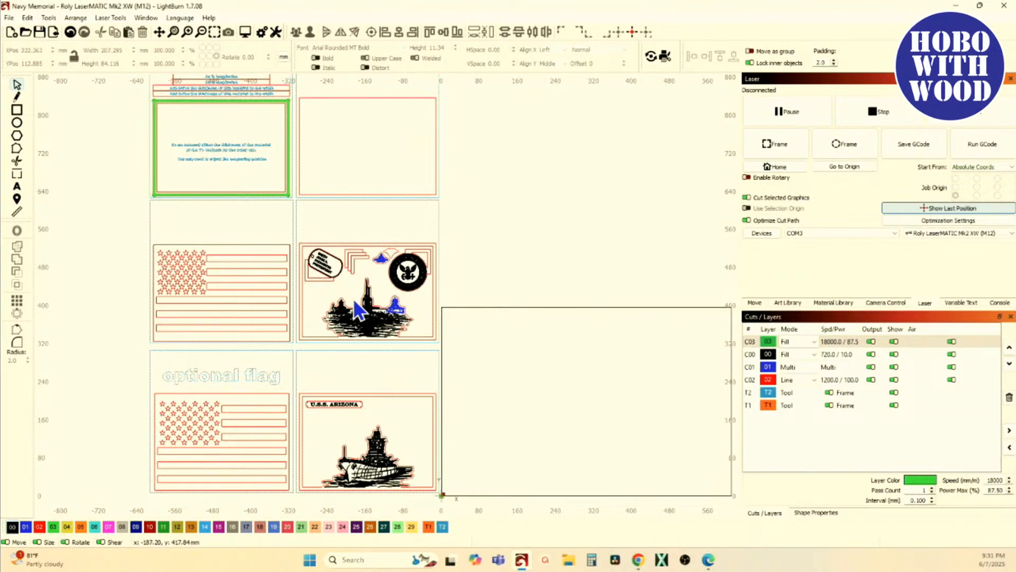
scroll(369, 297, "up", 2)
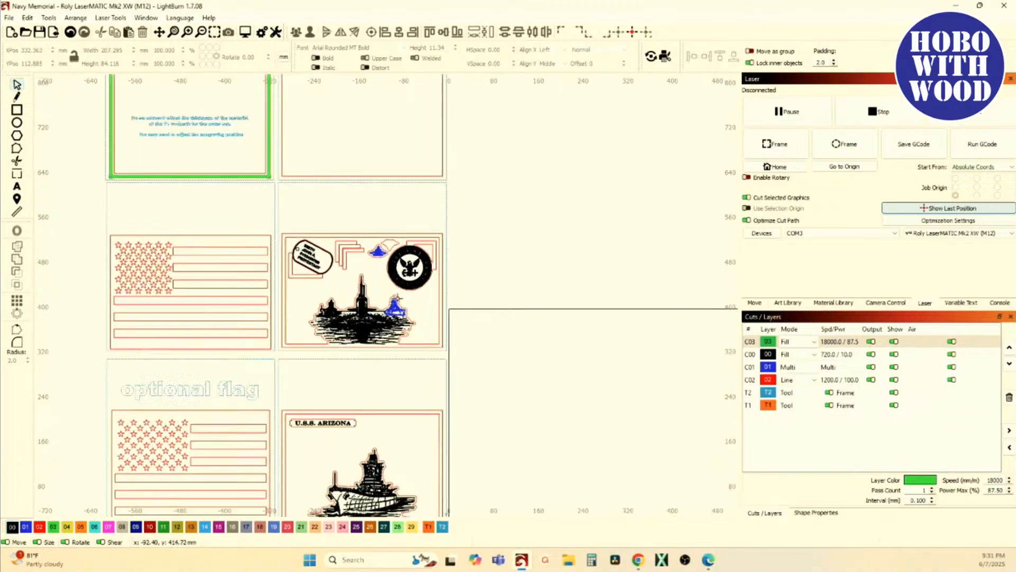
scroll(381, 294, "up", 1)
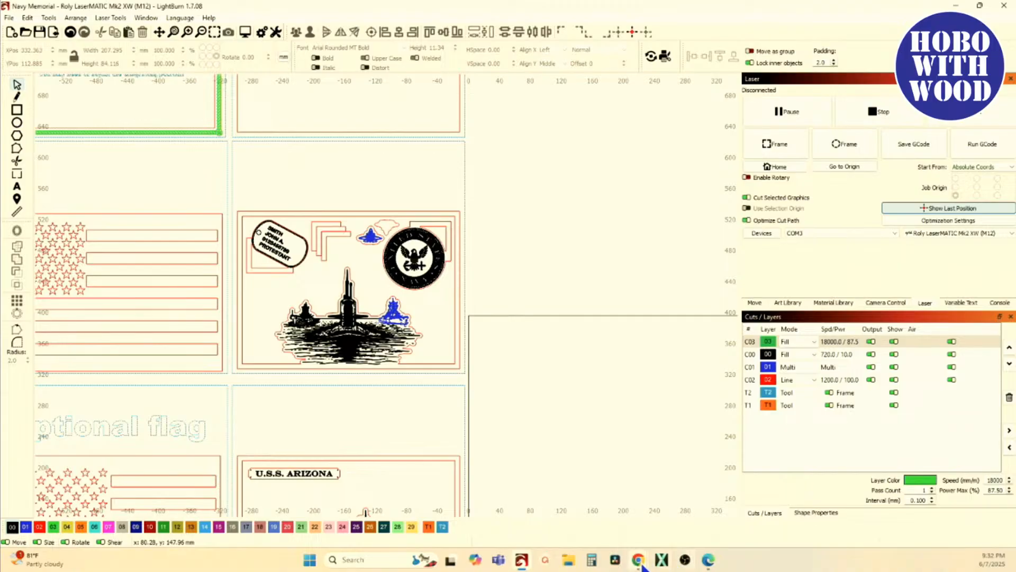
Switch to Chrome, view the Coast Guard memorial image results, and bring up the Google Gemini conversation.
mouse_move(643, 566)
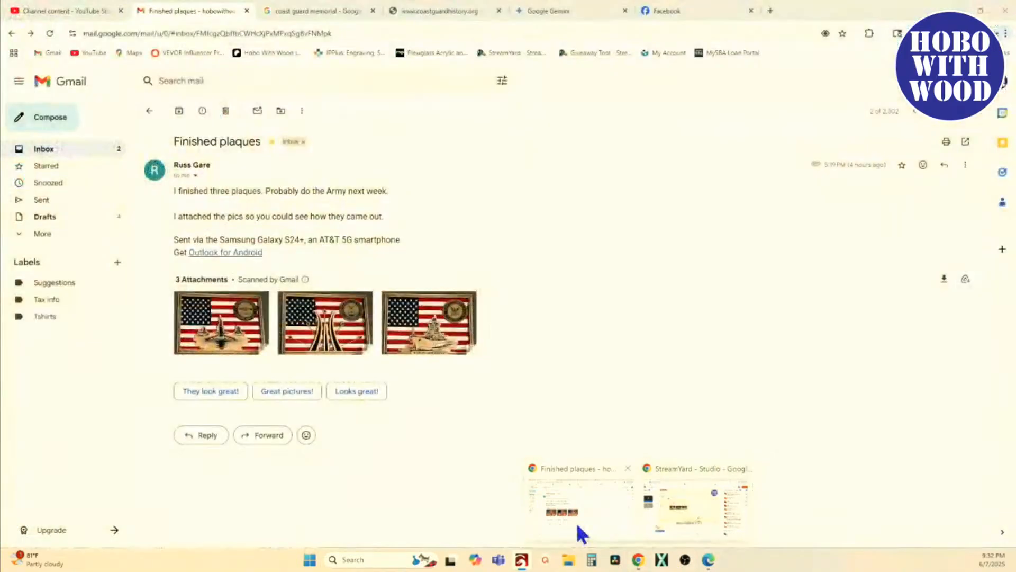
left_click(576, 519)
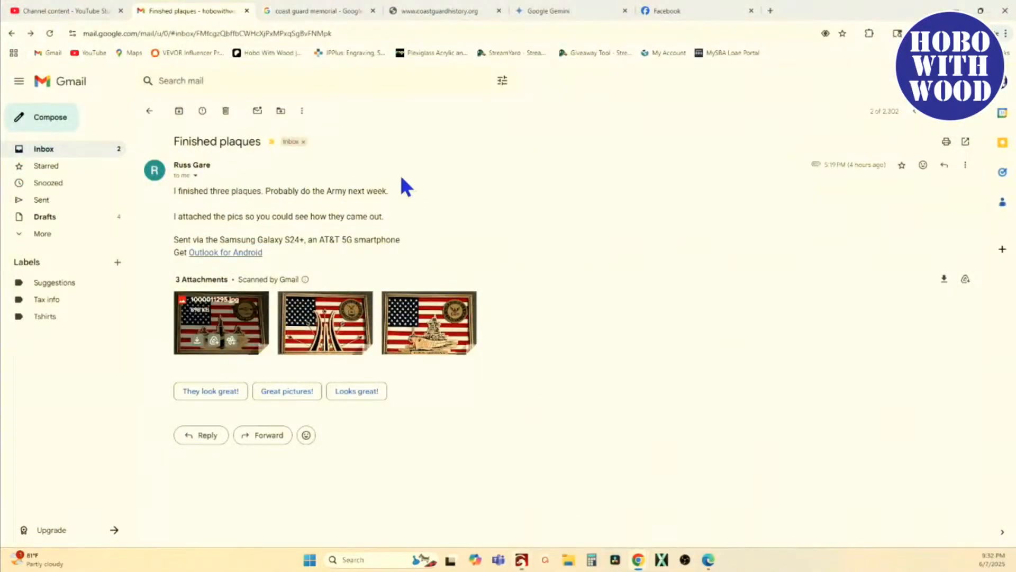
left_click(314, 13)
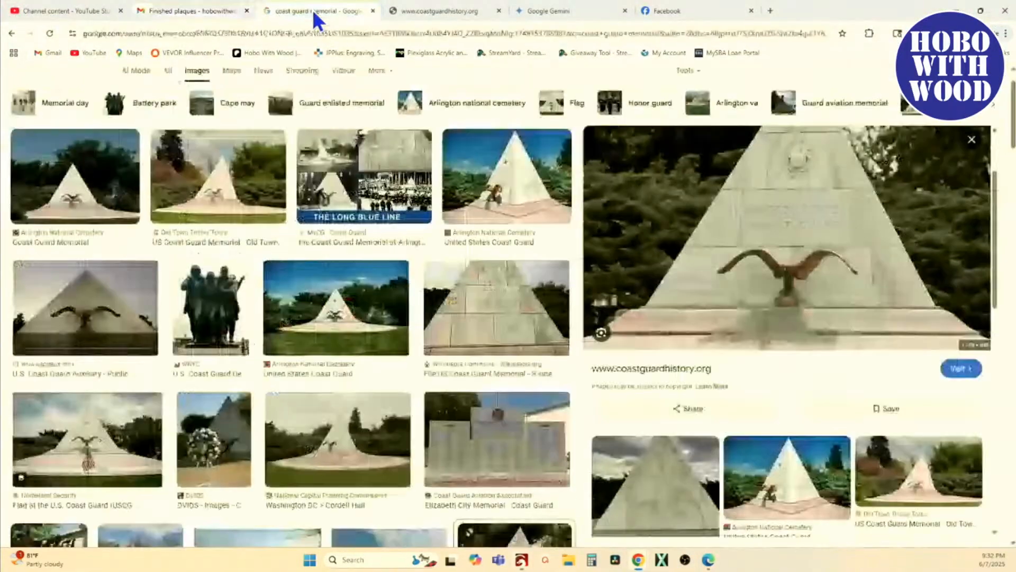
left_click(555, 14)
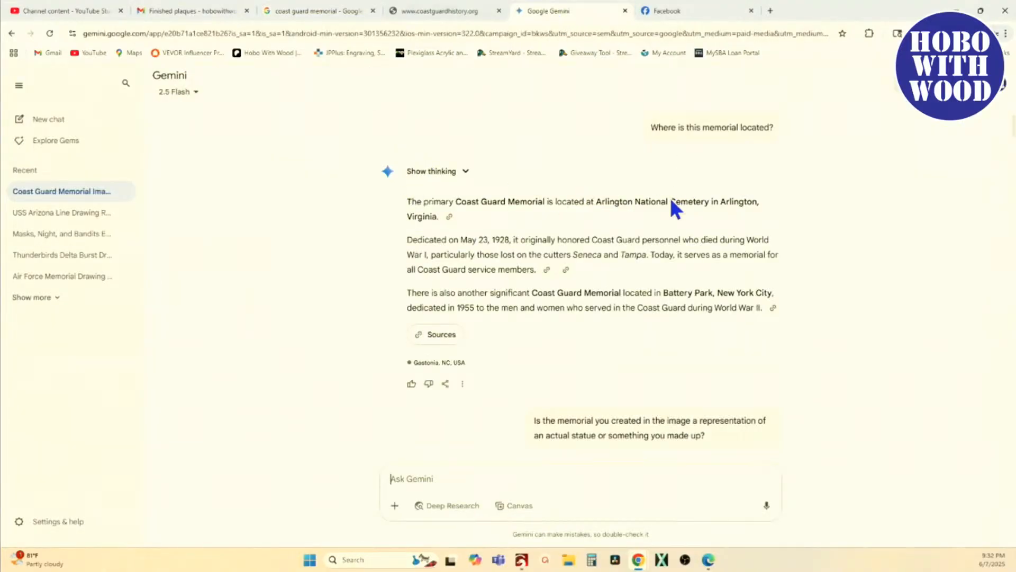
Review the Gemini chat about the Coast Guard Memorial, including the generated black and white image and the replies about its authenticity.
scroll(667, 212, "down", 4)
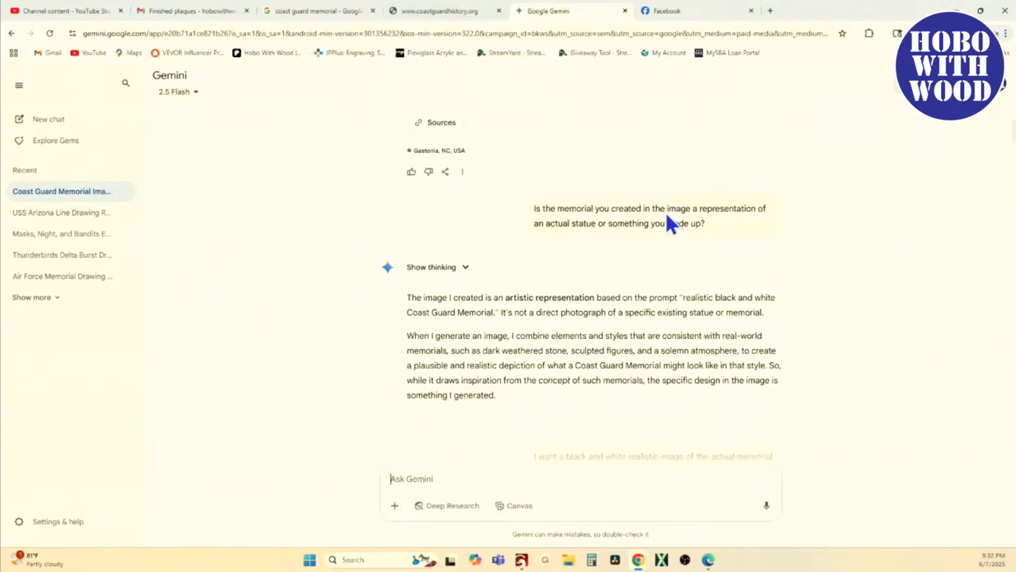
scroll(666, 217, "up", 10)
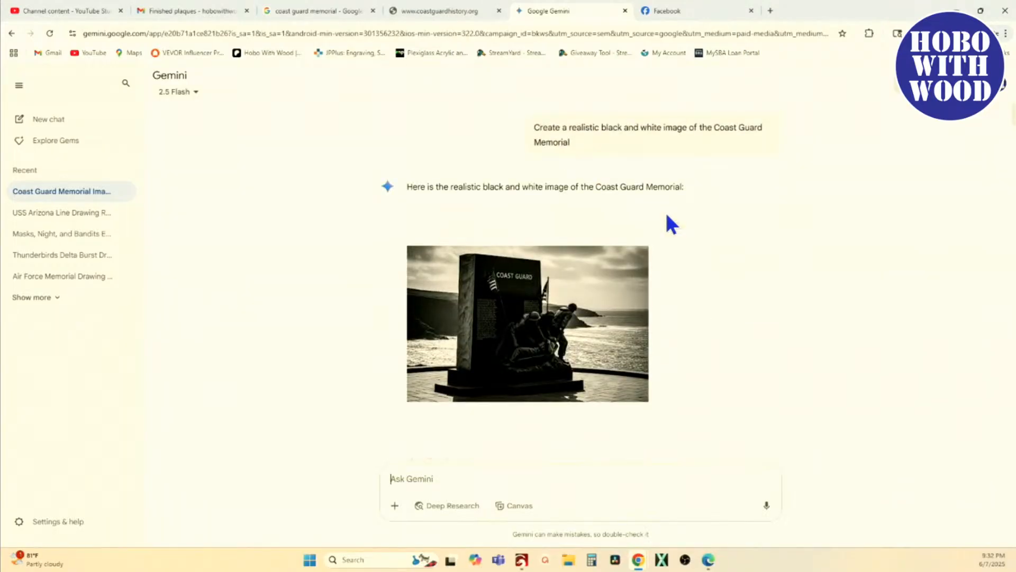
scroll(582, 254, "down", 3)
scroll(562, 209, "up", 3)
scroll(494, 334, "down", 1)
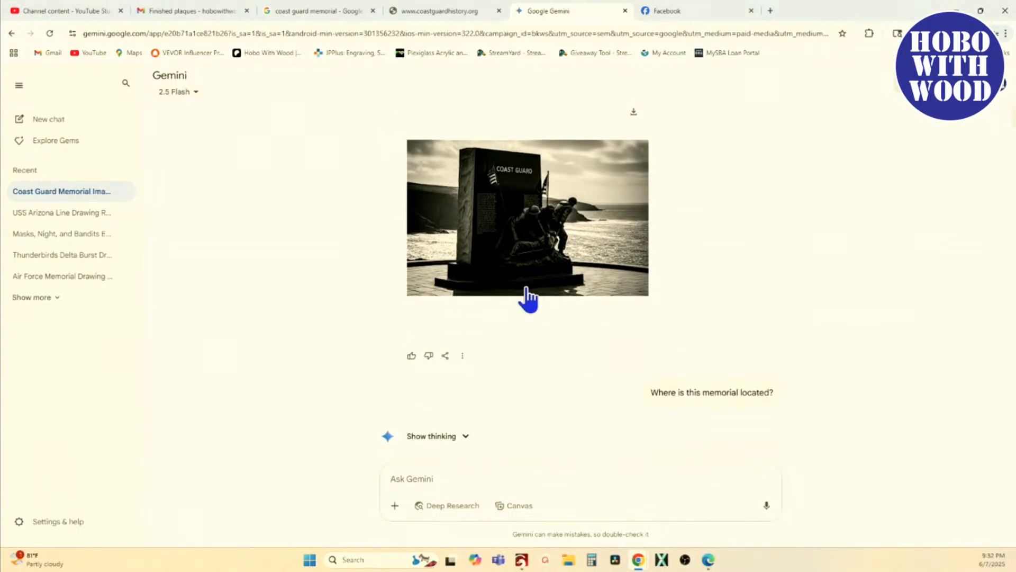
scroll(526, 289, "down", 14)
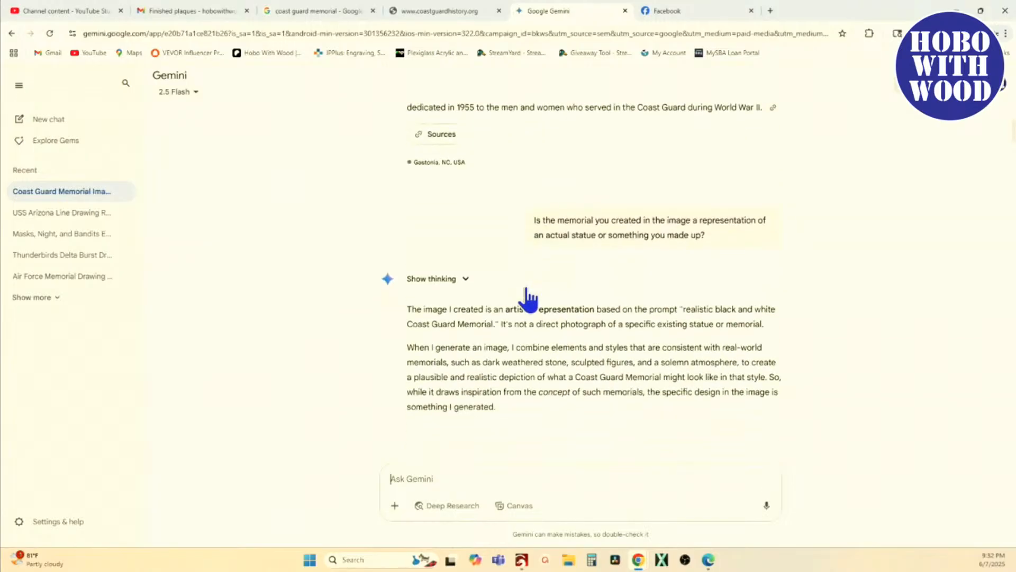
Review the Gemini chat's generated flag-topped memorial image and the black and white Coast Guard cutter image with its prompt.
scroll(528, 299, "down", 2)
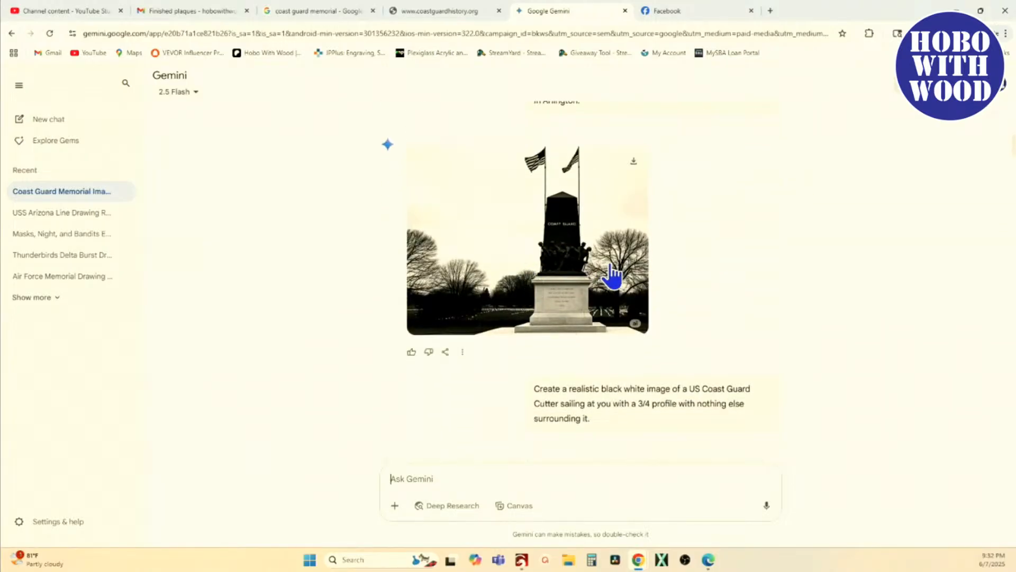
scroll(599, 251, "down", 6)
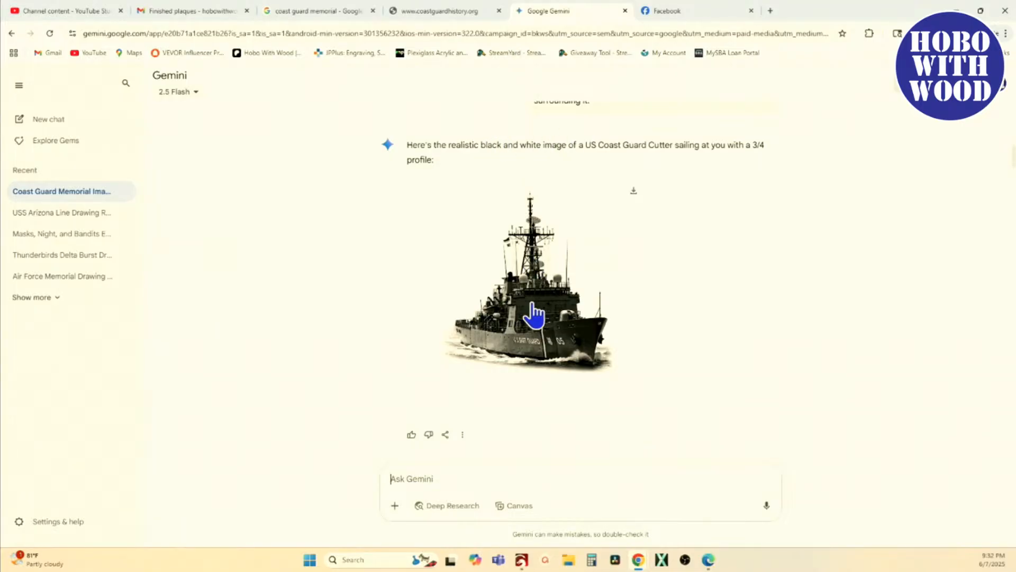
scroll(532, 314, "down", 5)
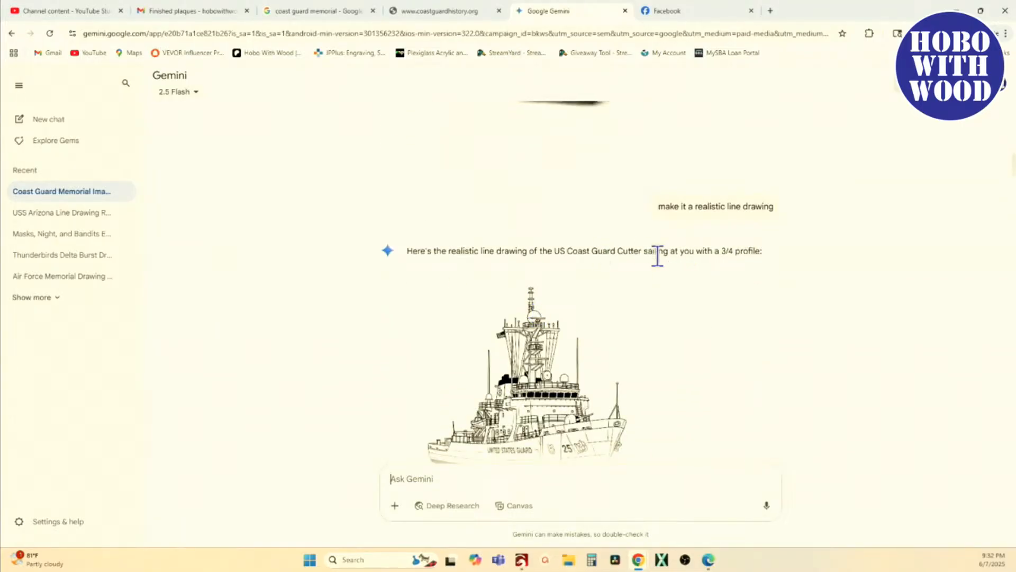
scroll(657, 255, "down", 2)
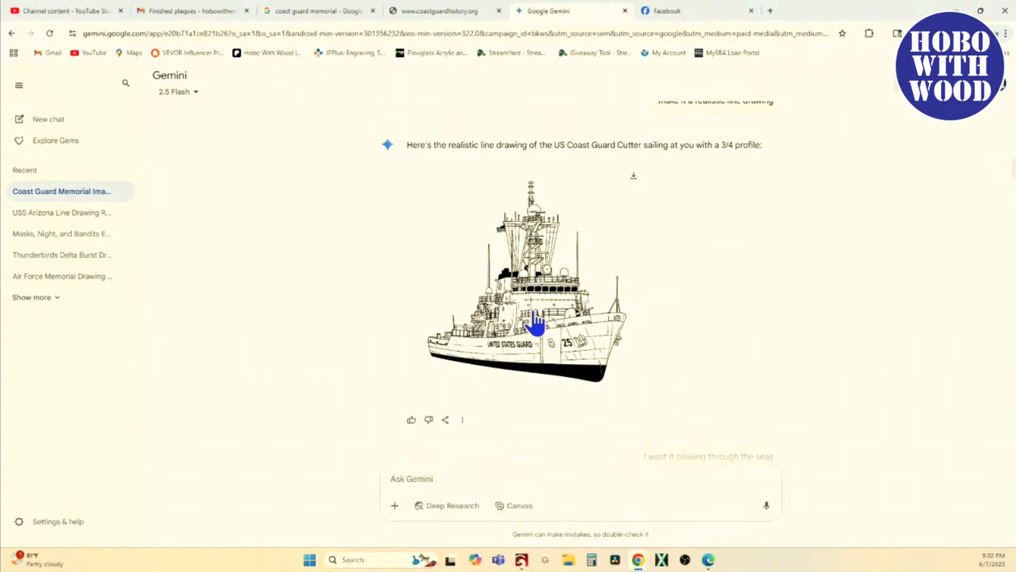
Compare the black and white cutter image with the version made from the "make it a realistic line drawing" prompt.
scroll(535, 322, "up", 5)
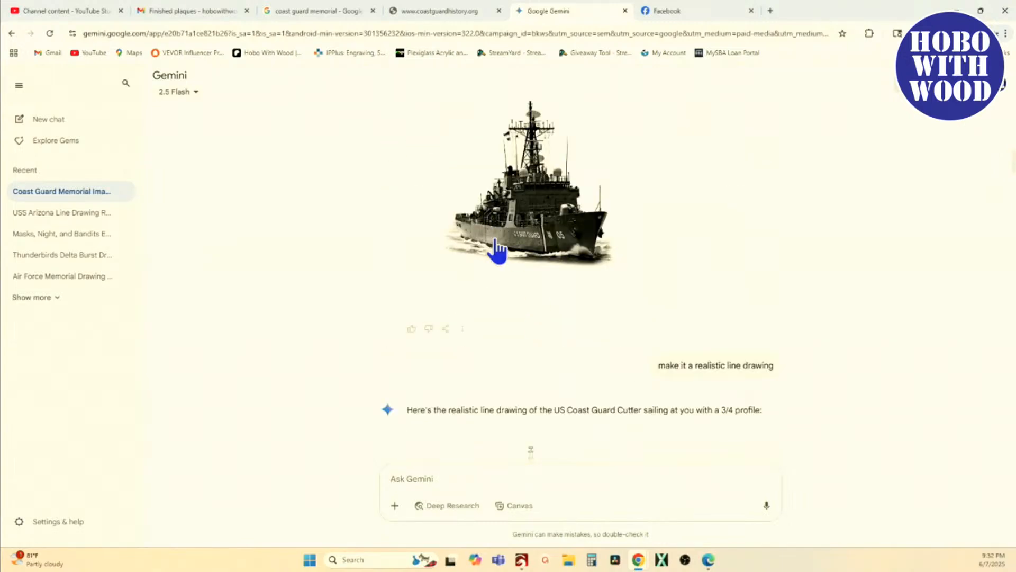
scroll(521, 195, "down", 6)
scroll(540, 198, "down", 1)
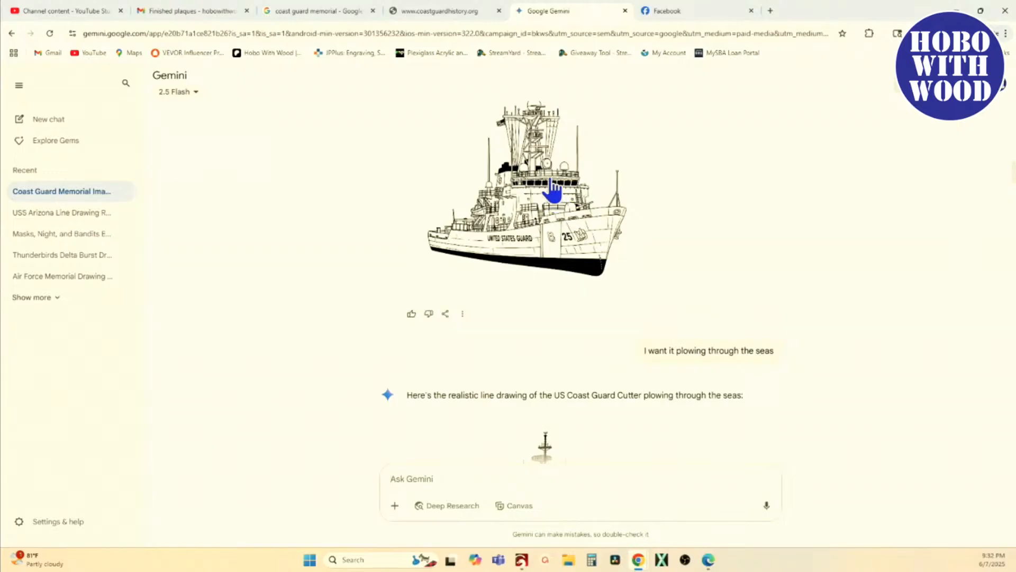
scroll(552, 209, "up", 2)
scroll(553, 217, "up", 10)
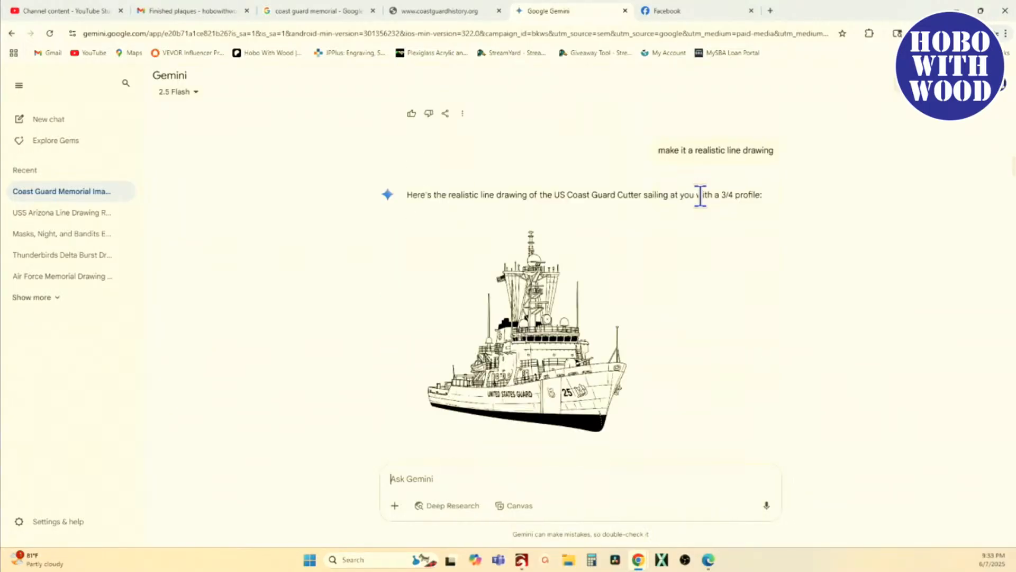
scroll(700, 195, "down", 1)
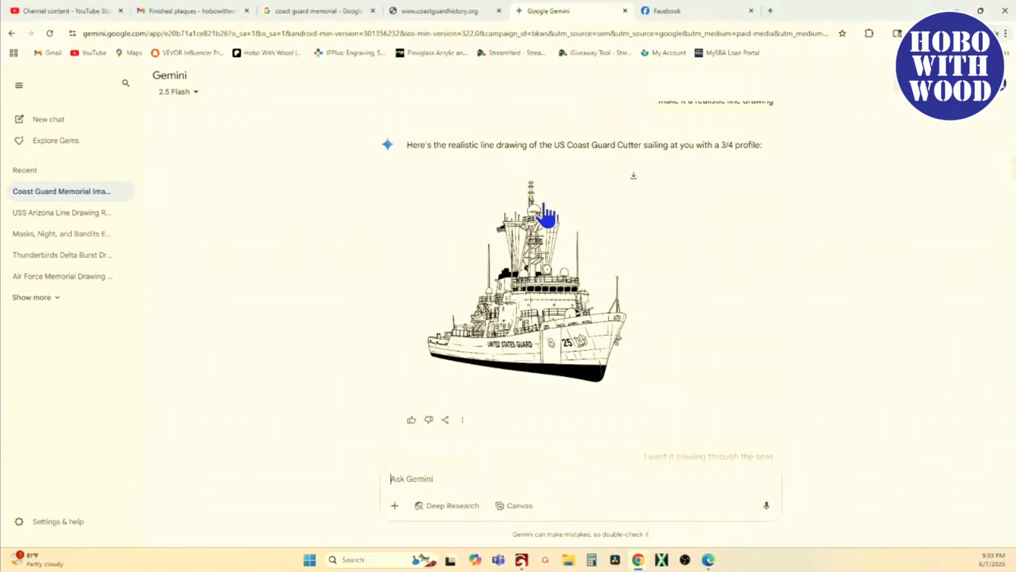
scroll(669, 211, "up", 4)
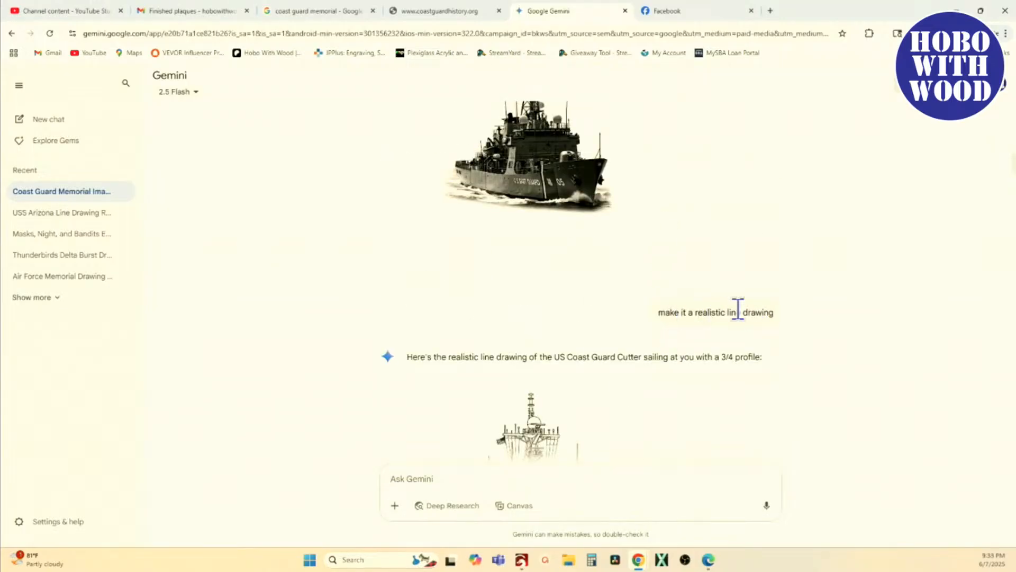
scroll(747, 310, "down", 4)
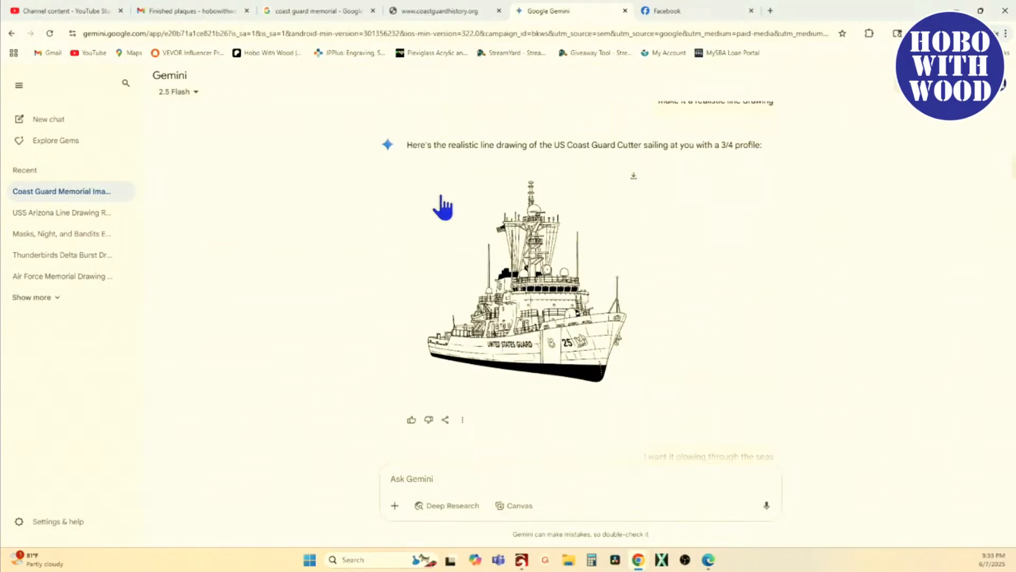
scroll(585, 241, "down", 2)
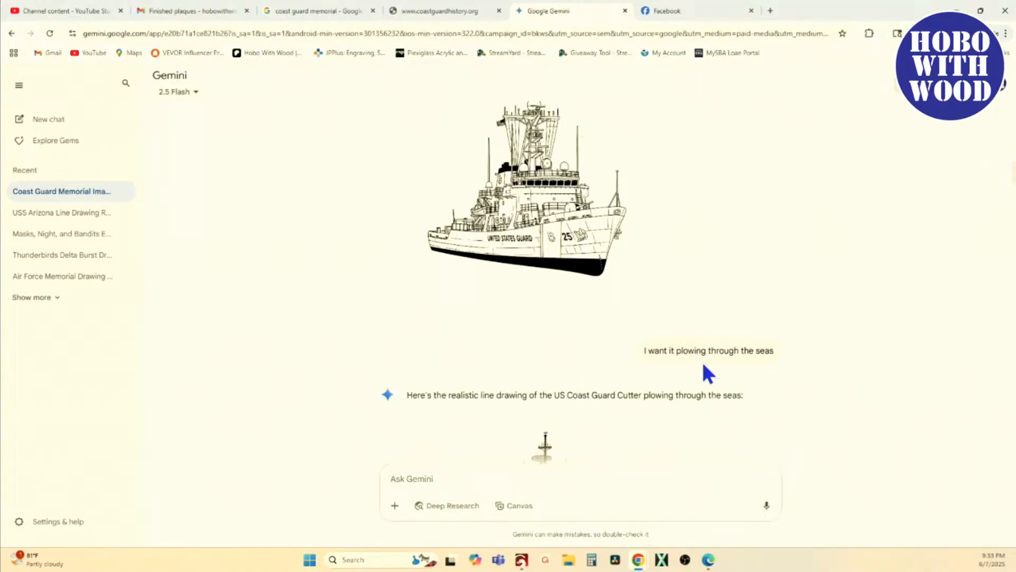
Review the line drawings of the cutter plowing through the seas, including the two repeat versions requested in the chat.
scroll(556, 351, "down", 3)
scroll(558, 308, "up", 2)
scroll(585, 366, "down", 2)
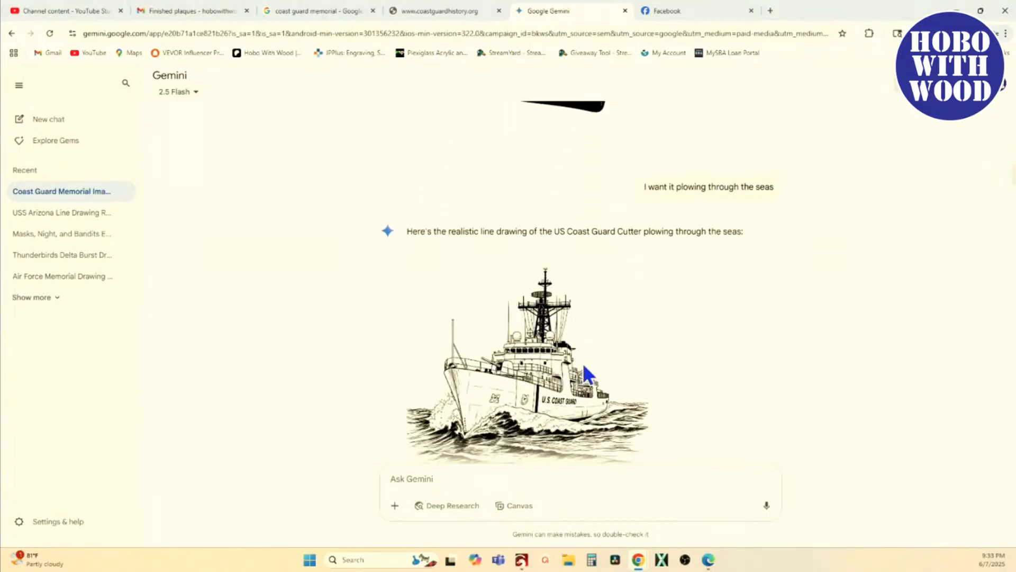
scroll(584, 365, "down", 2)
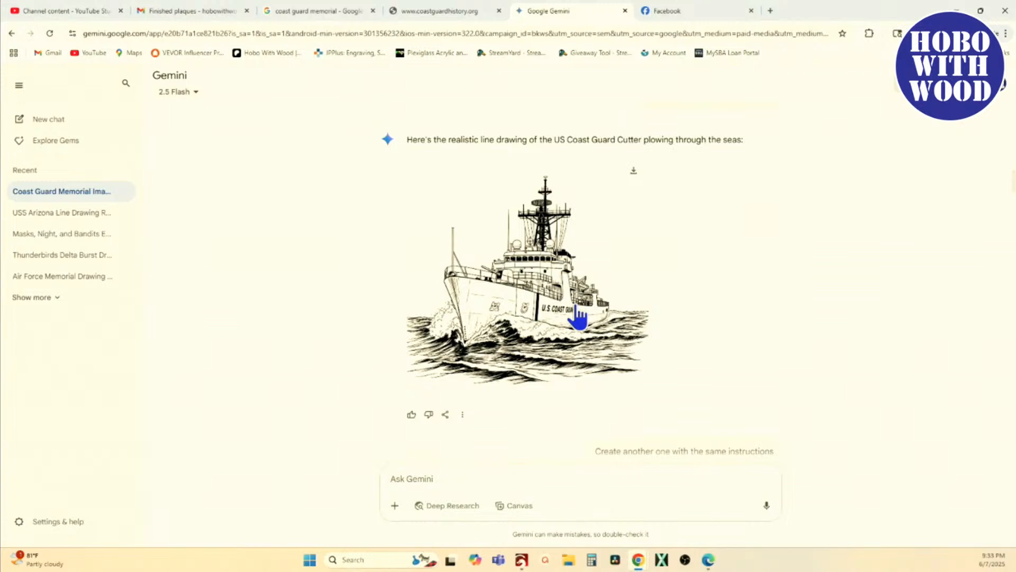
scroll(579, 317, "down", 1)
scroll(578, 316, "down", 1)
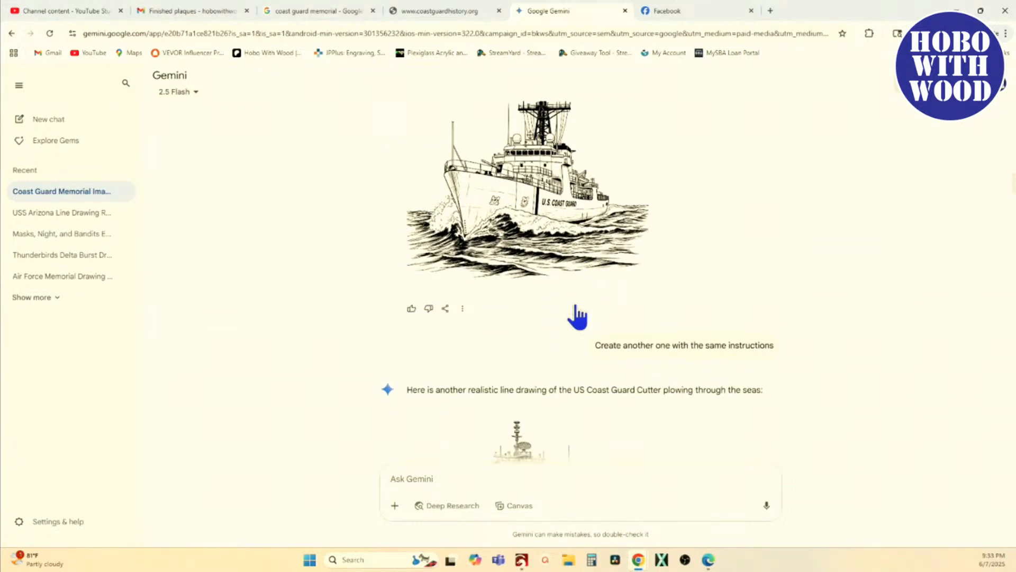
scroll(738, 347, "down", 5)
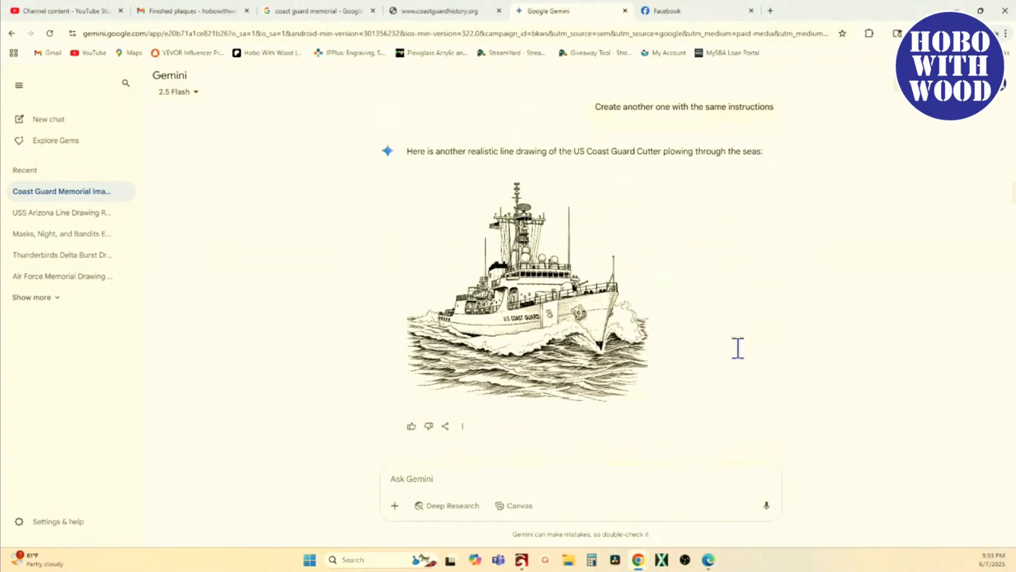
scroll(583, 289, "down", 4)
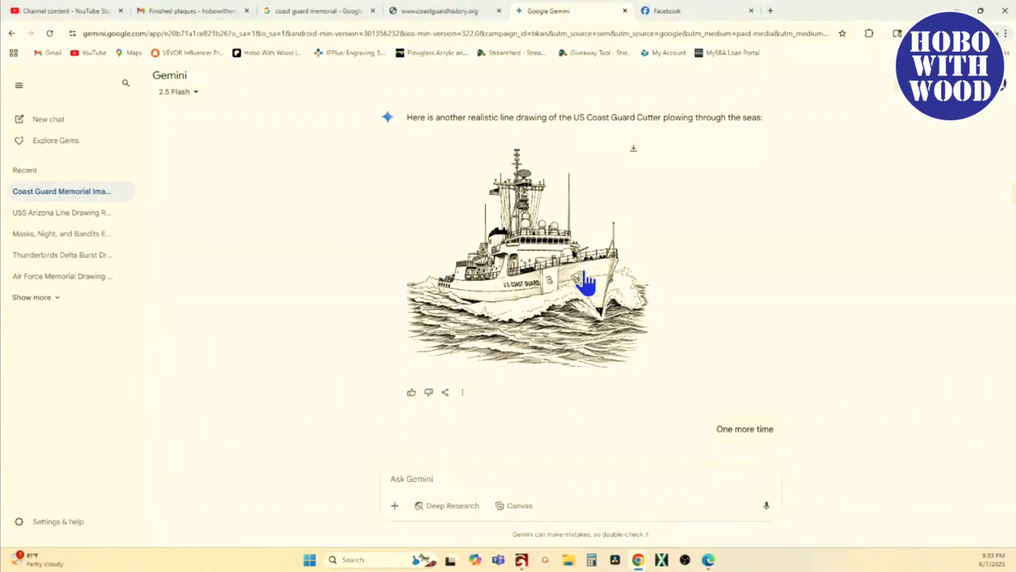
scroll(787, 245, "down", 2)
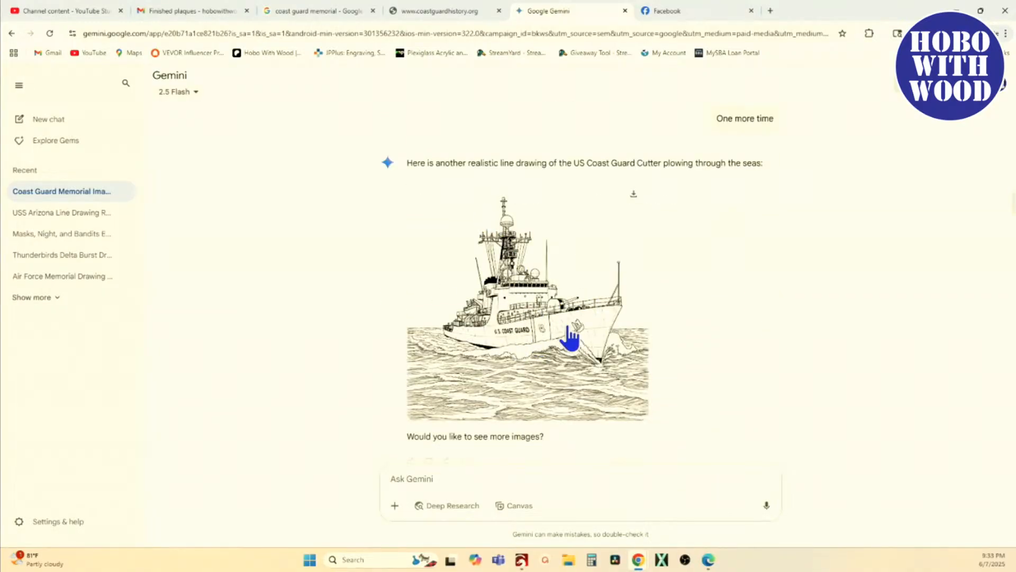
scroll(569, 337, "down", 2)
Review the chat's answers about Coast Guard ships with helipads and the generated drawings of a cutter with a helicopter.
scroll(570, 337, "down", 5)
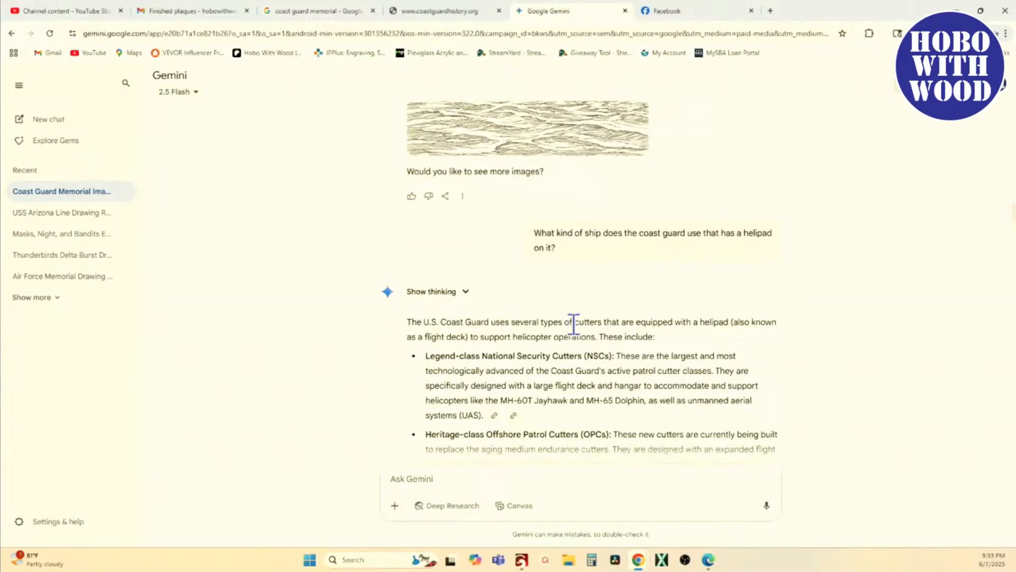
scroll(601, 325, "down", 14)
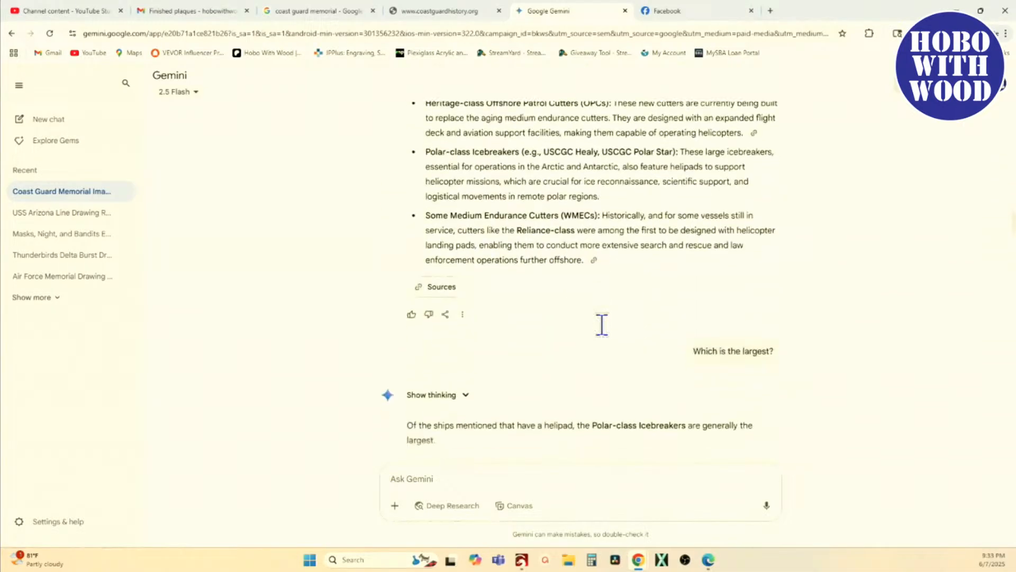
scroll(602, 325, "down", 15)
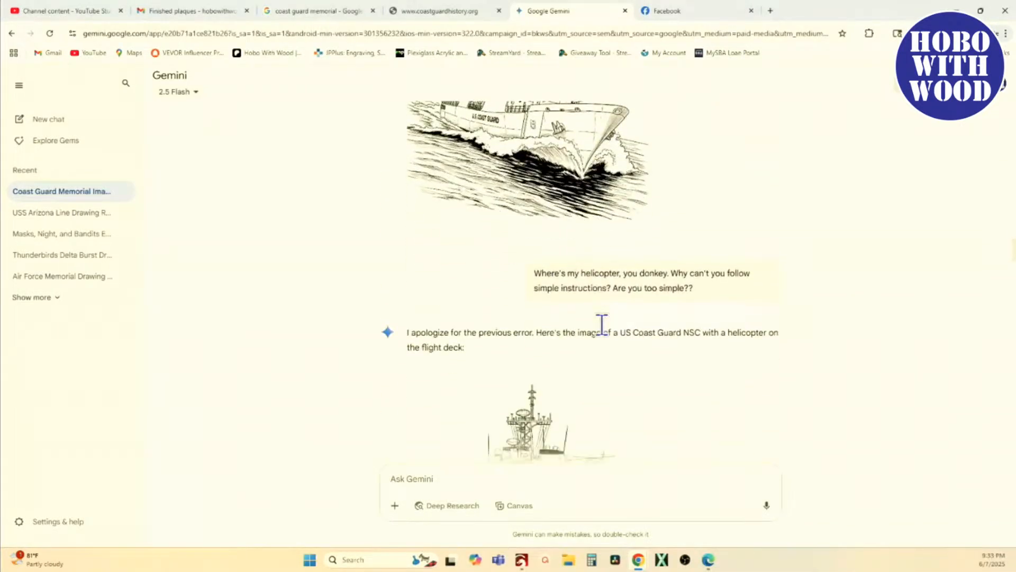
scroll(604, 329, "down", 4)
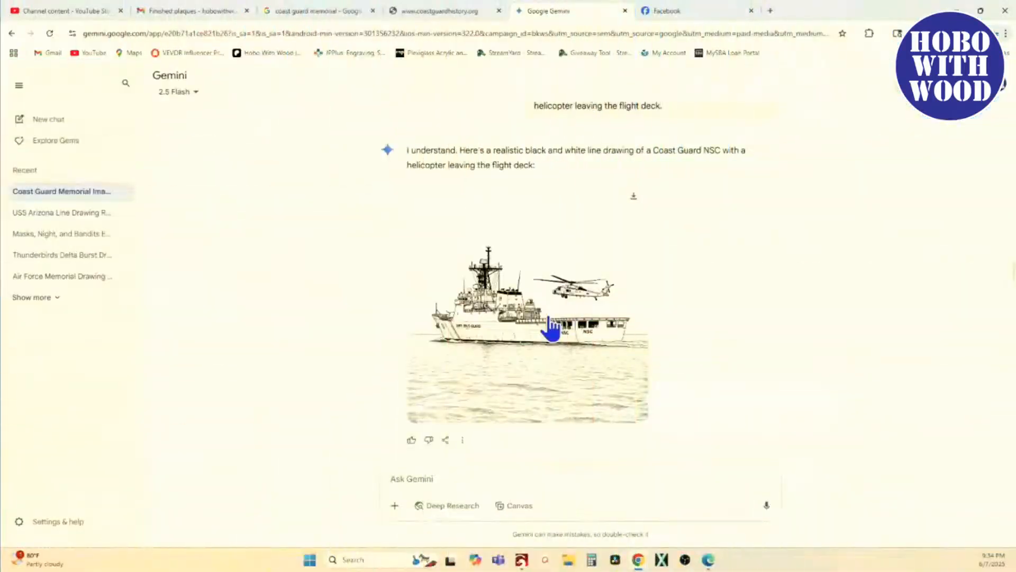
scroll(550, 328, "down", 6)
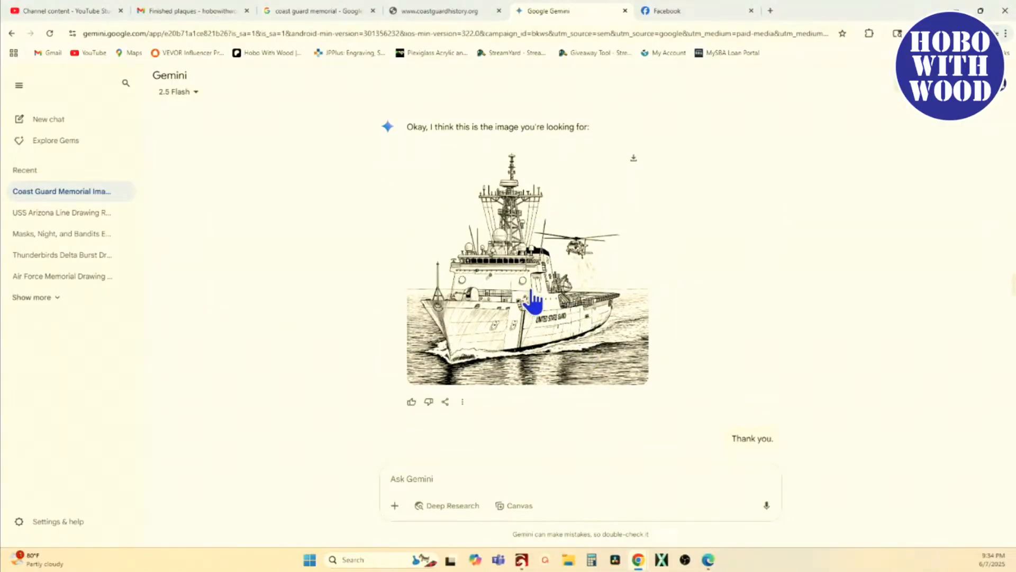
Compare Gemini's drawing of the pyramid memorial with a seagull to the real Arlington monument photo on coastguardhistory.org.
scroll(532, 299, "down", 7)
scroll(531, 293, "down", 5)
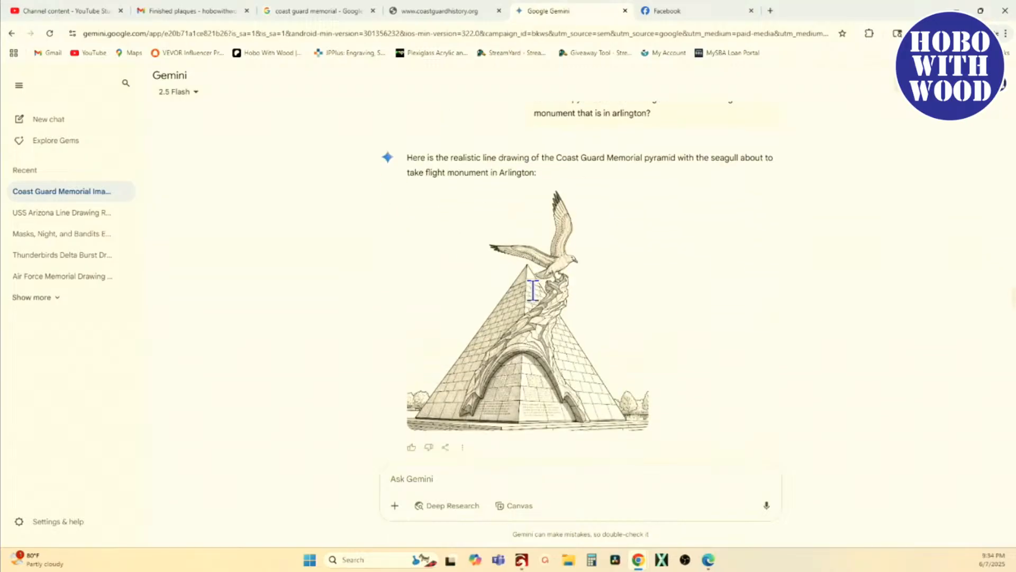
scroll(544, 243, "up", 3)
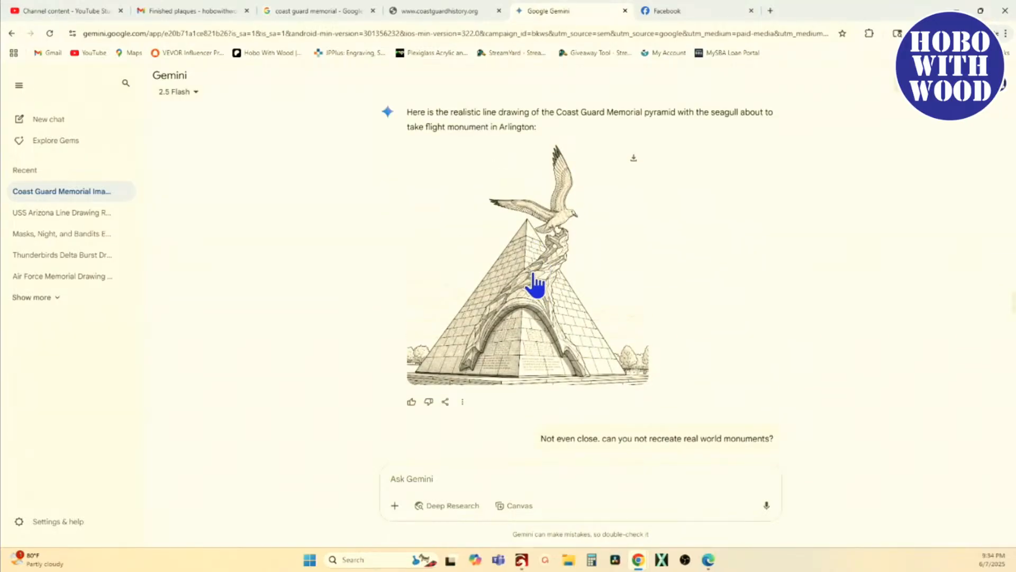
left_click(435, 9)
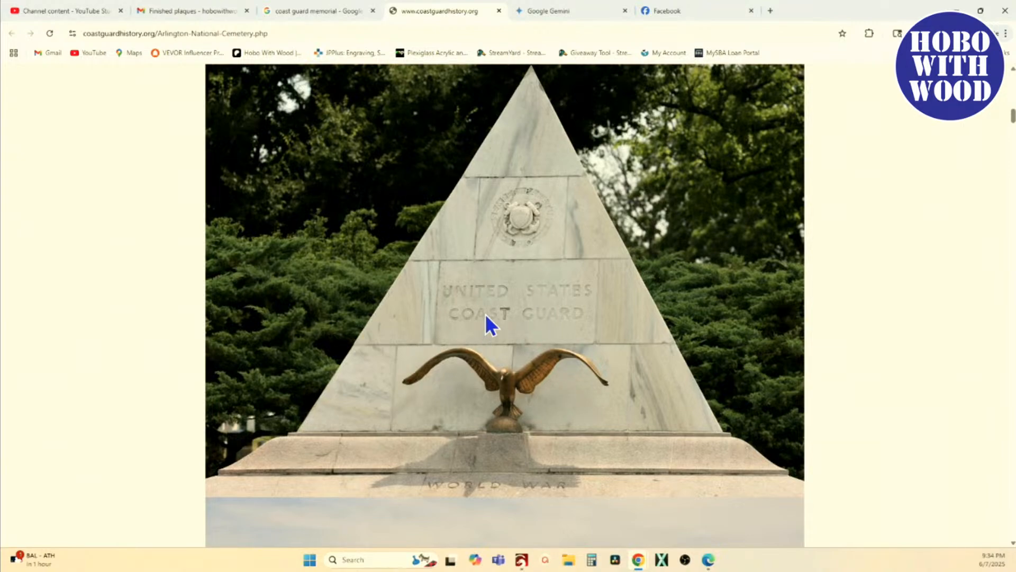
scroll(485, 313, "down", 1)
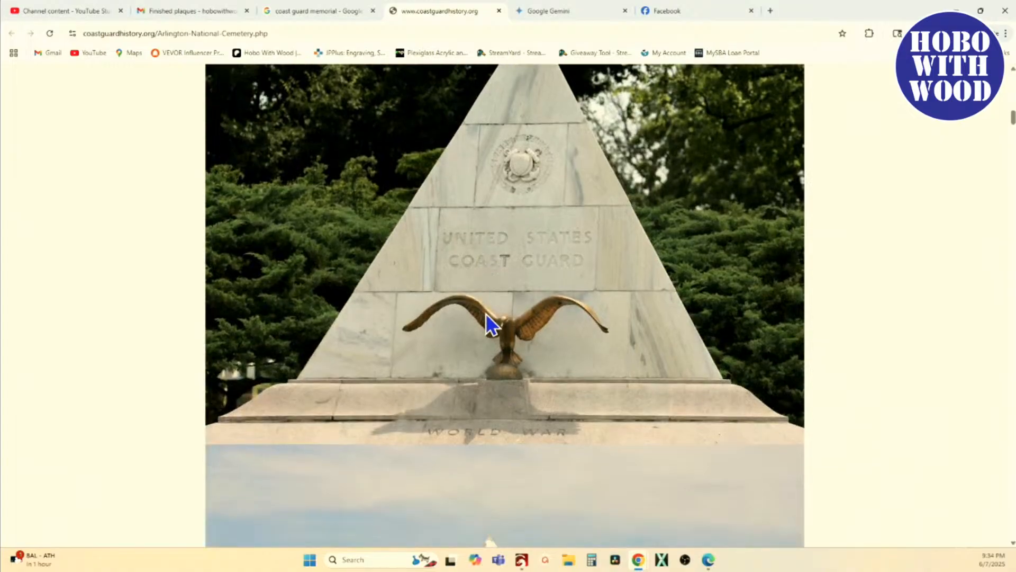
scroll(495, 249, "up", 1)
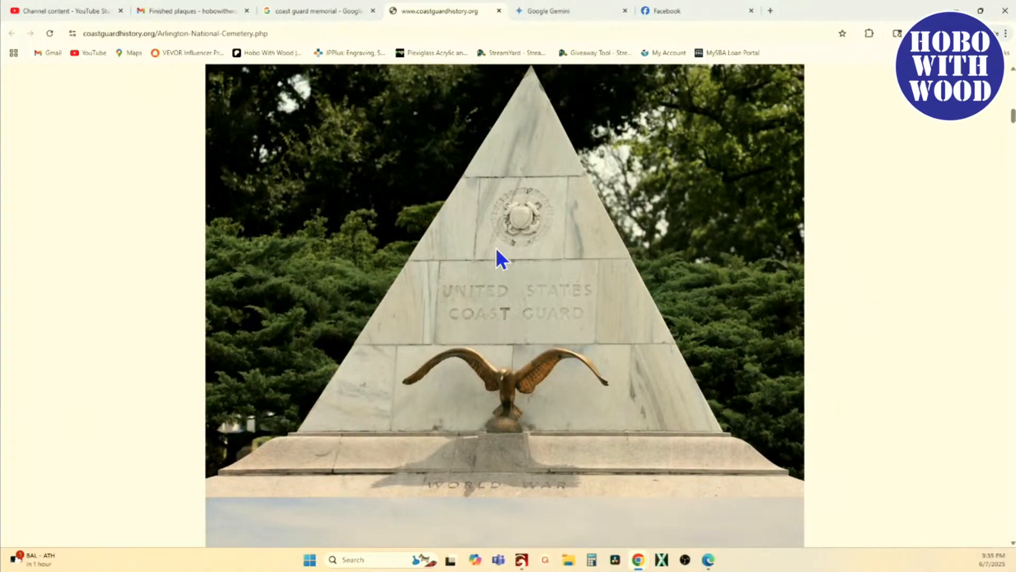
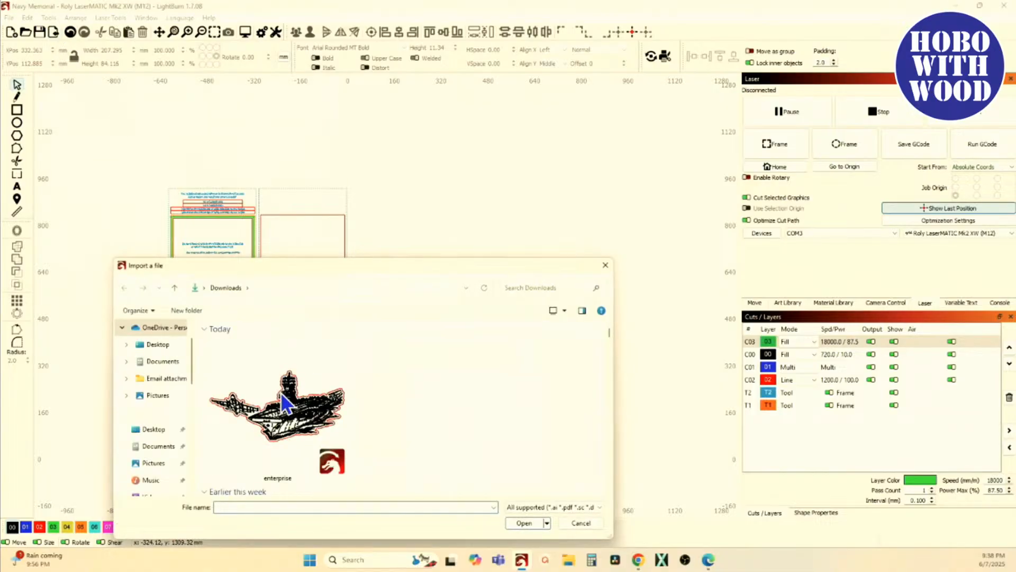
Import the enterprise file from Downloads into the Navy Memorial project and move the artwork clear of the existing panels.
left_click(294, 428)
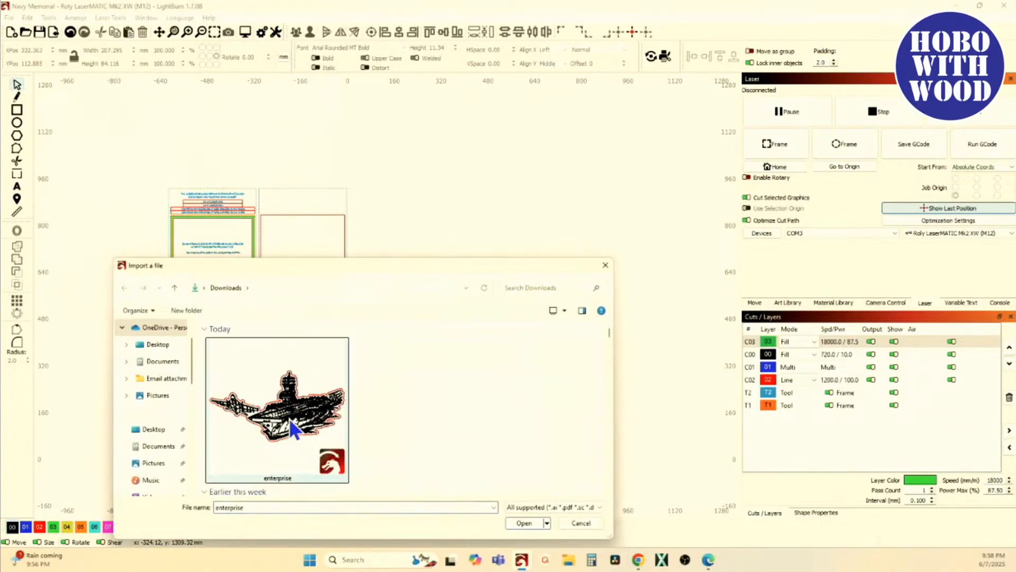
left_click(524, 523)
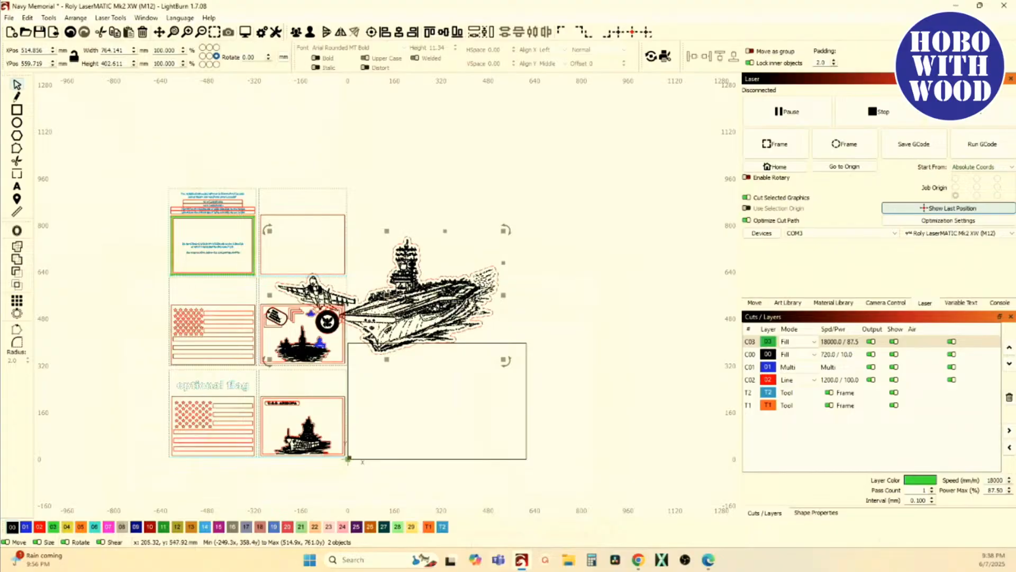
left_click_drag(408, 300, 483, 278)
Examine the line detail and dashed outlines of the imported aircraft carrier and jet artwork.
scroll(542, 252, "up", 5)
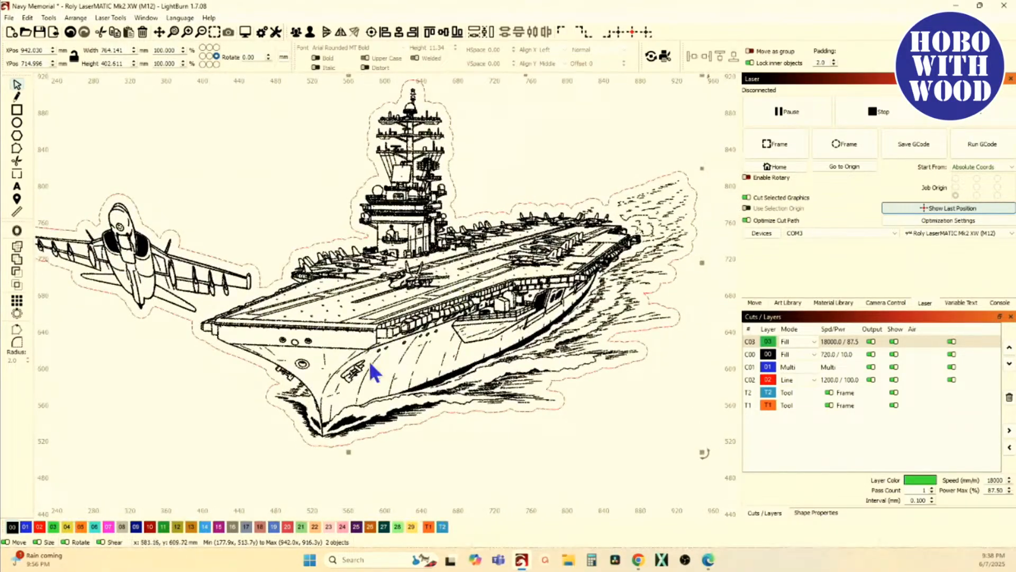
scroll(366, 337, "down", 1)
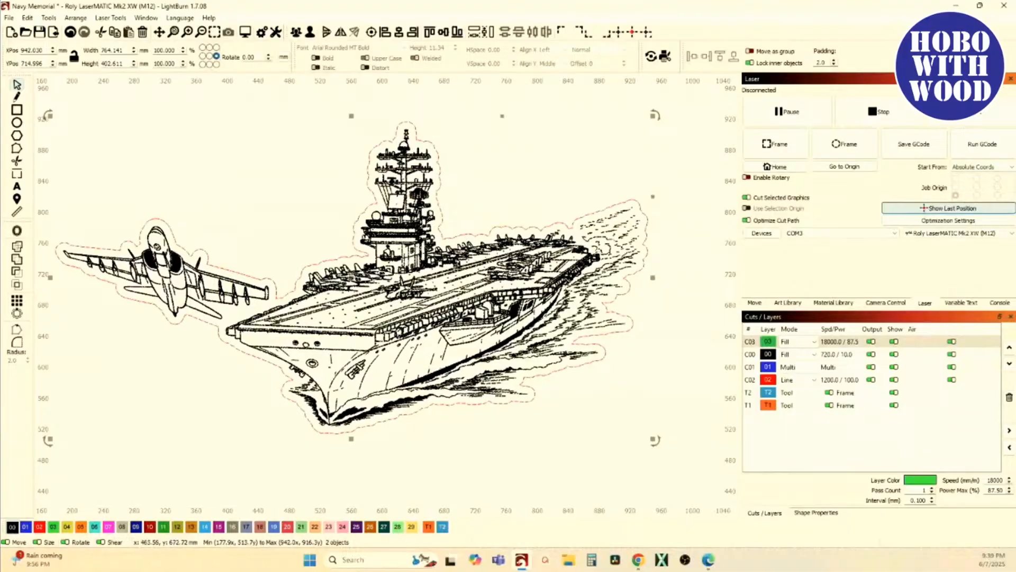
scroll(339, 278, "down", 1)
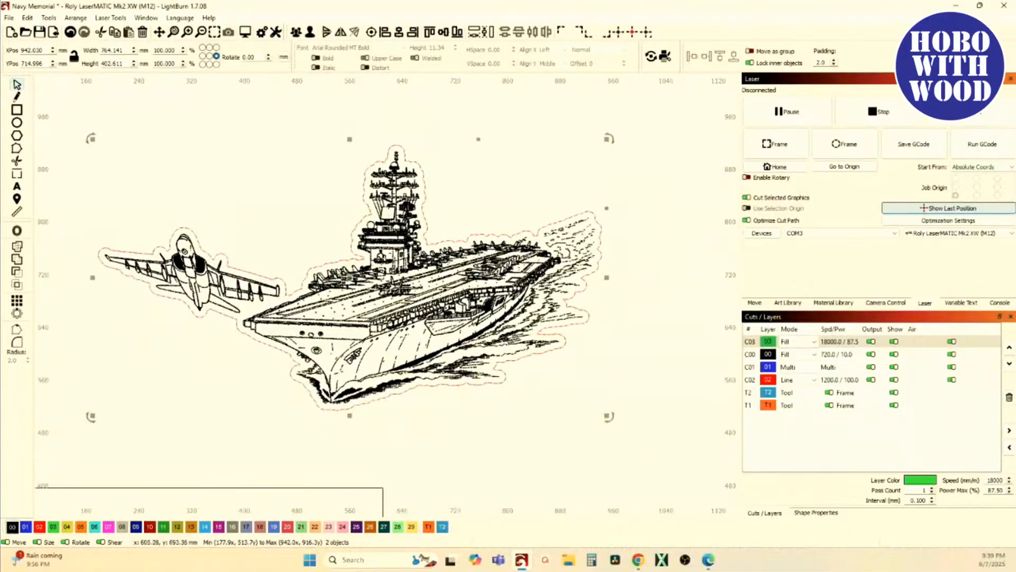
left_click_drag(380, 292, 360, 252)
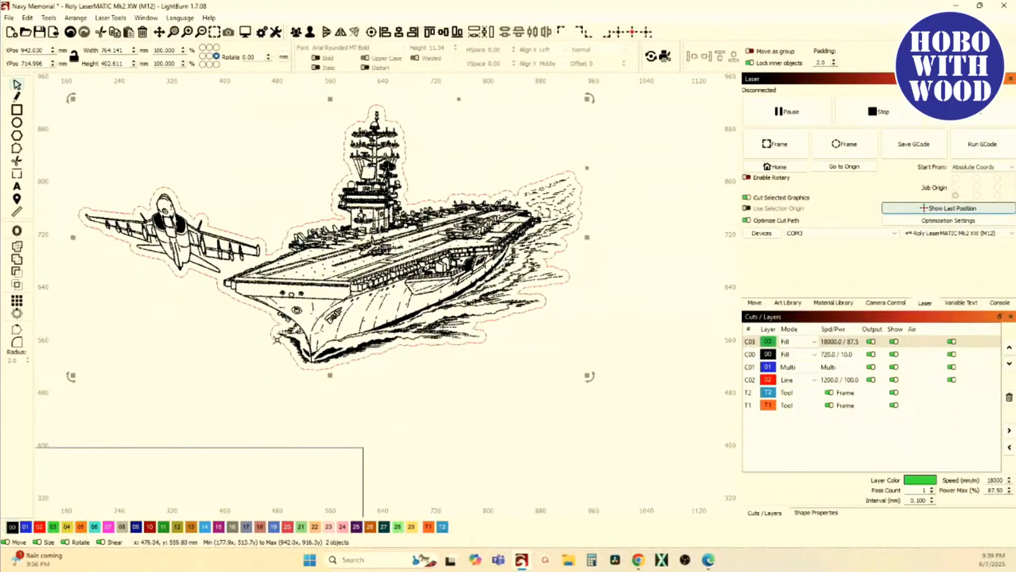
left_click_drag(307, 329, 301, 356)
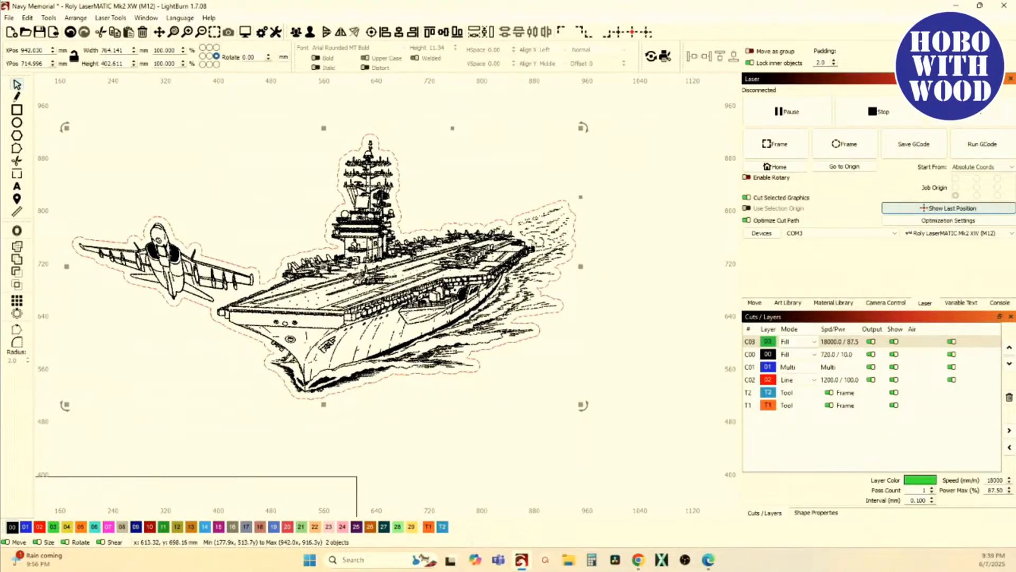
Examine the bow, anchors and hull side of the carrier artwork for a hull number.
scroll(336, 366, "up", 6)
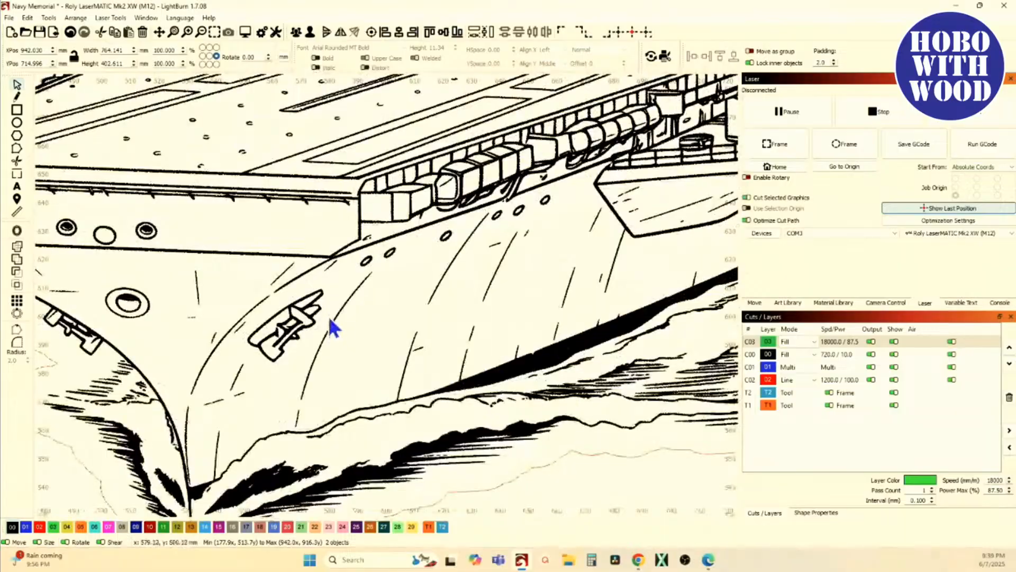
scroll(398, 291, "down", 2)
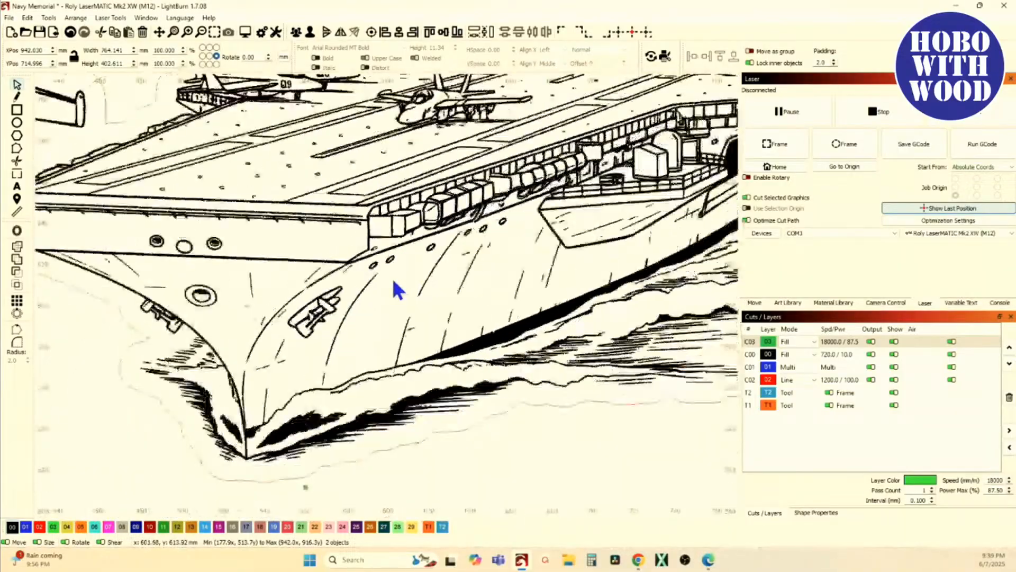
left_click_drag(435, 279, 418, 318)
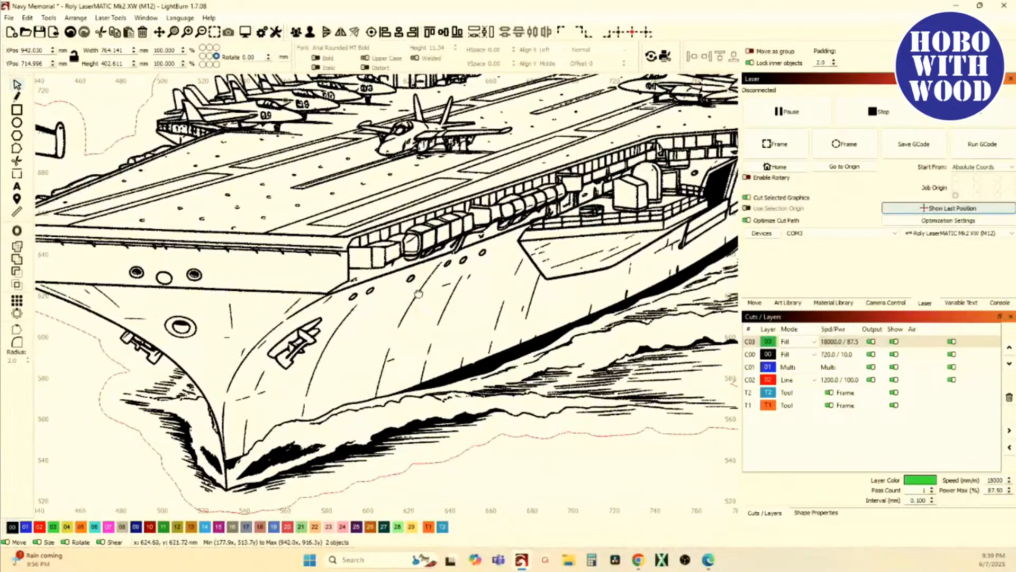
scroll(418, 293, "down", 3)
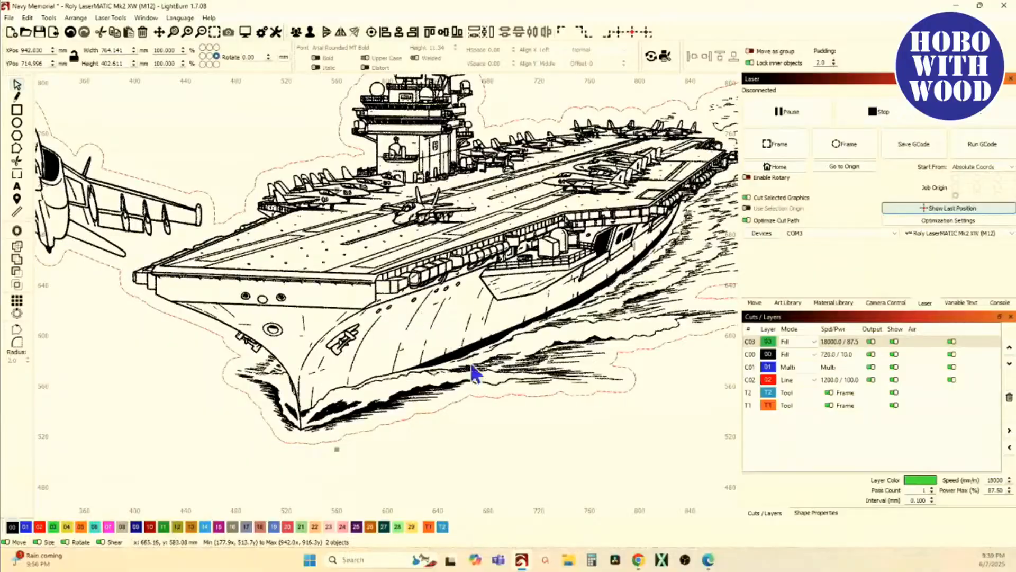
Switch to Chrome and run a Google search for "hull number uss enterprise" in a new tab.
mouse_move(638, 562)
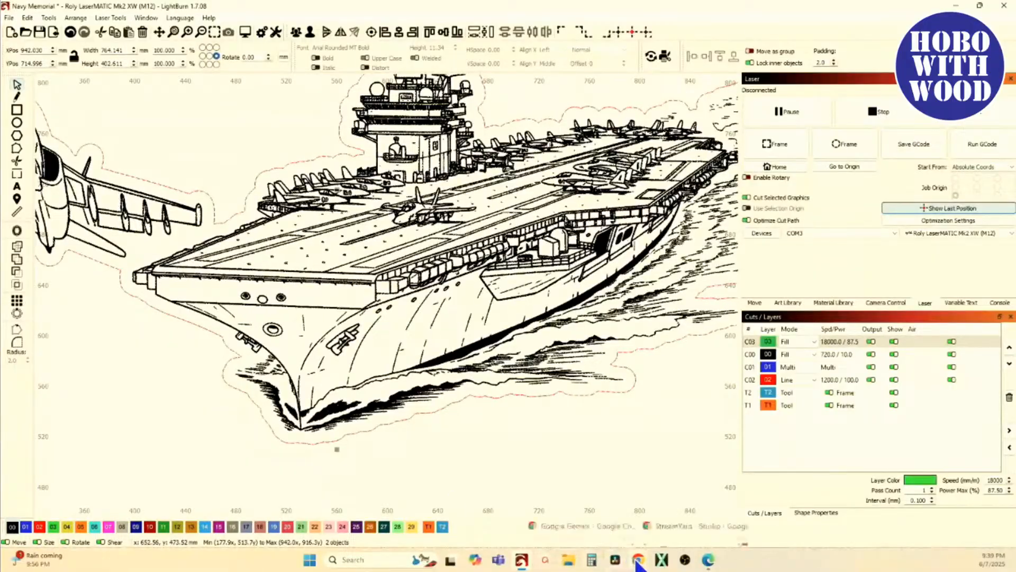
mouse_move(600, 531)
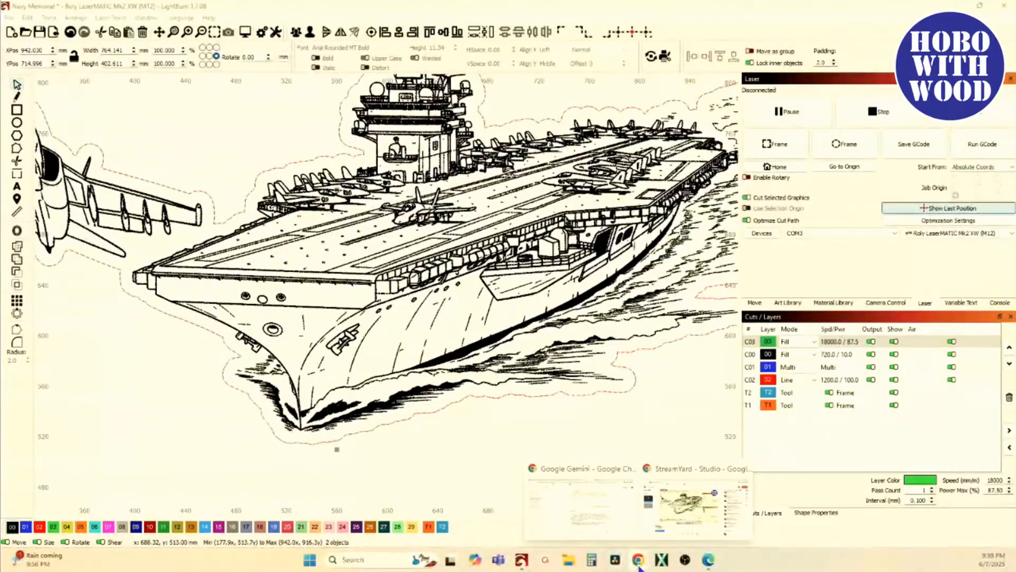
left_click(589, 517)
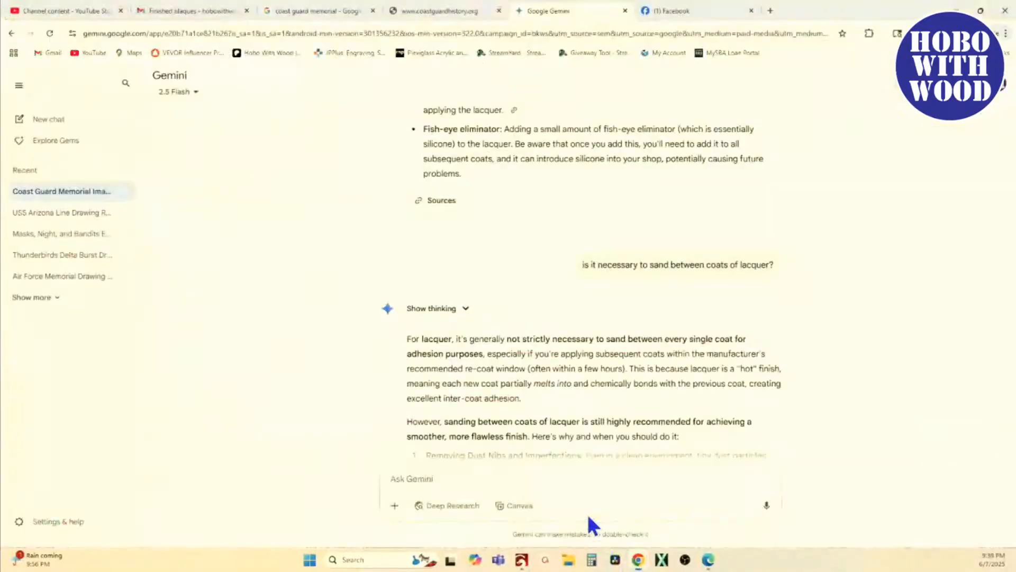
left_click(770, 10)
left_click(481, 214)
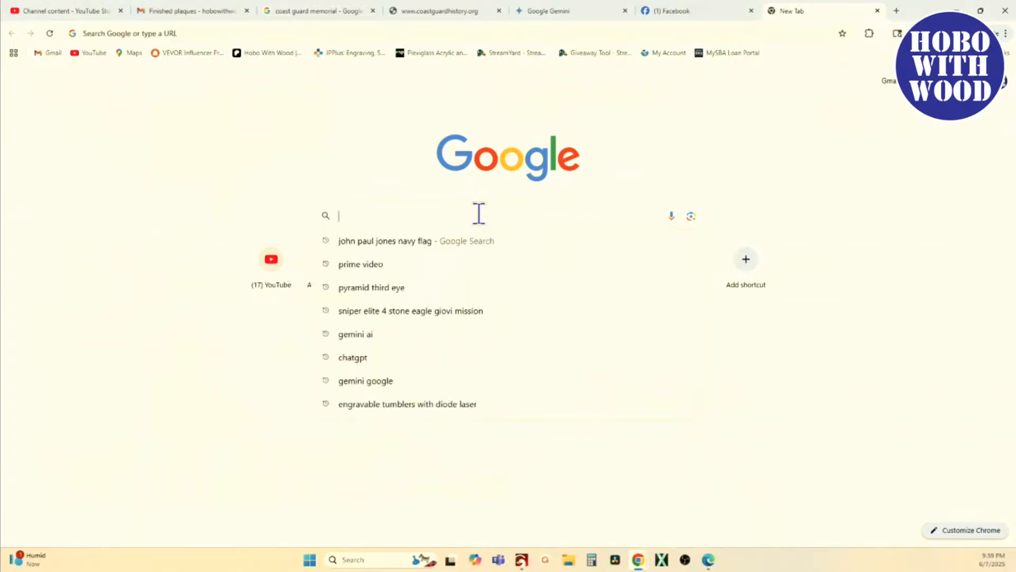
type("hyud")
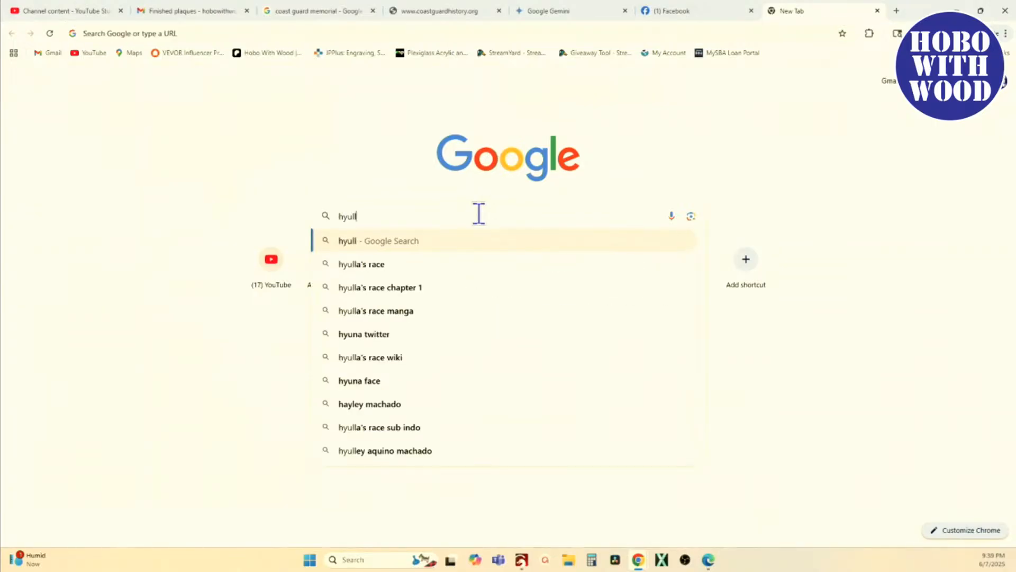
key("BackSpace")
key("BackSpace")
key("BackSpace")
type("ull numbe")
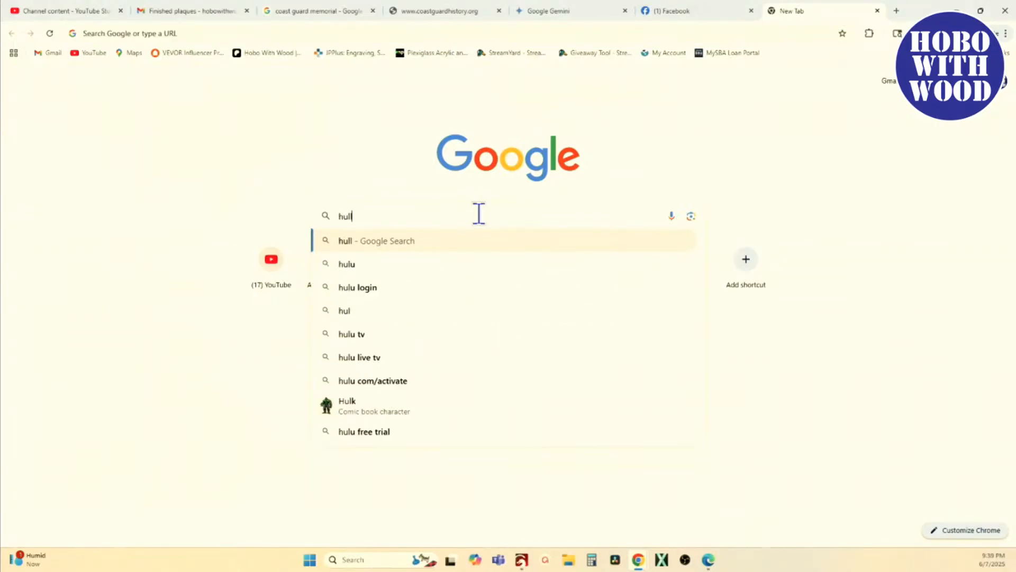
type("rs for ")
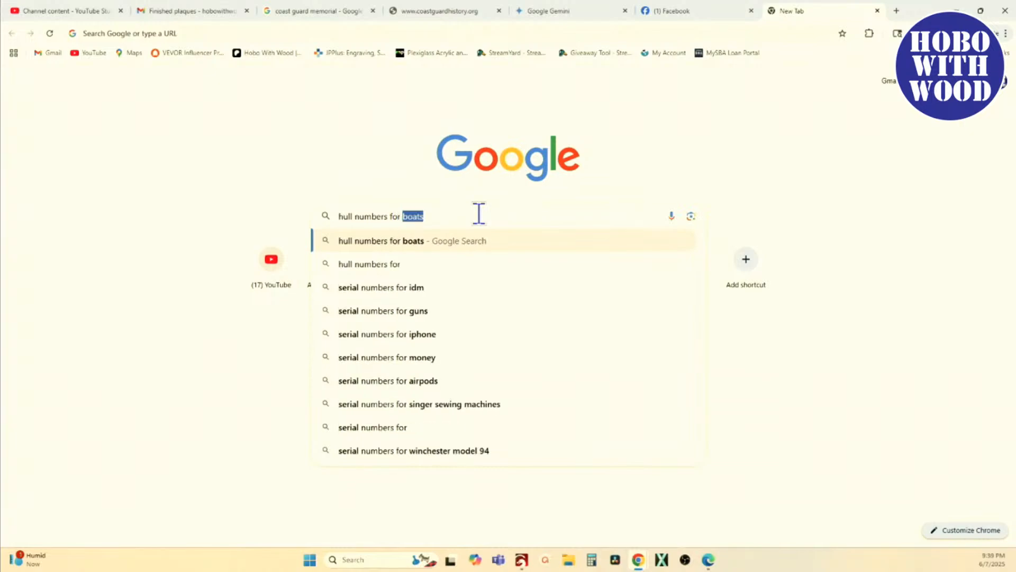
type("uss en")
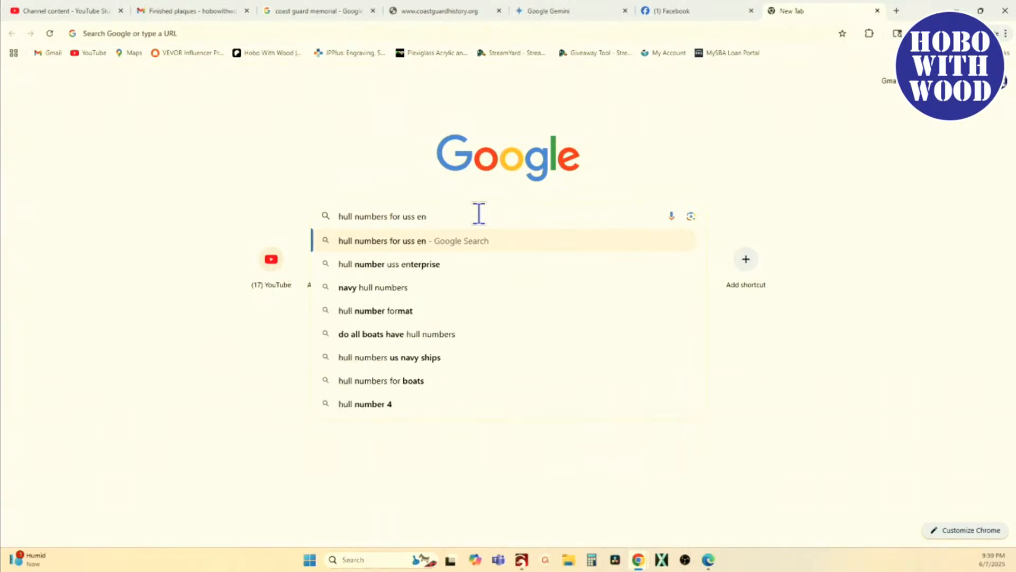
key("Down")
key("Return")
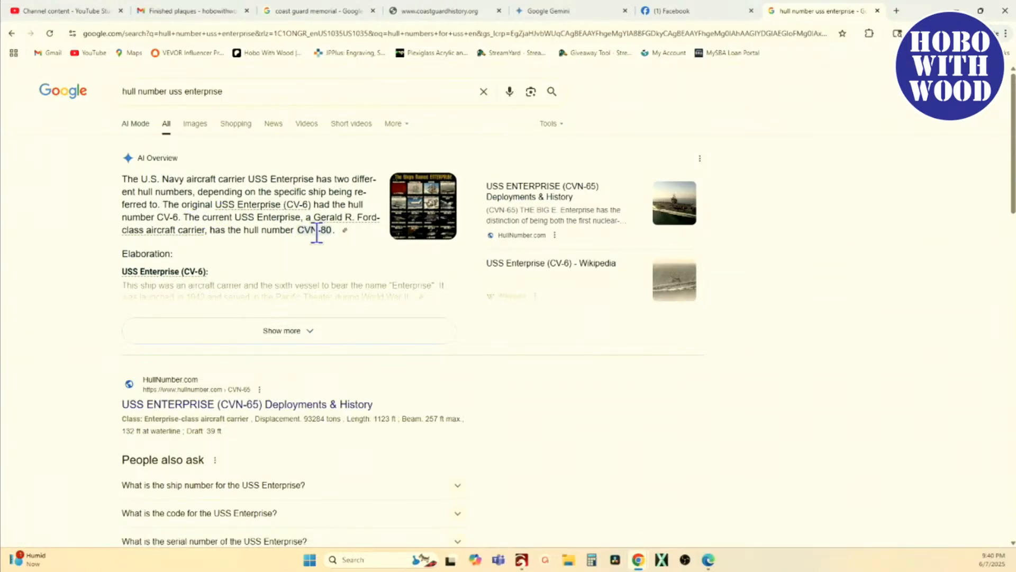
Look through the image results for photos of the USS Enterprise carrier showing its hull number.
left_click(194, 127)
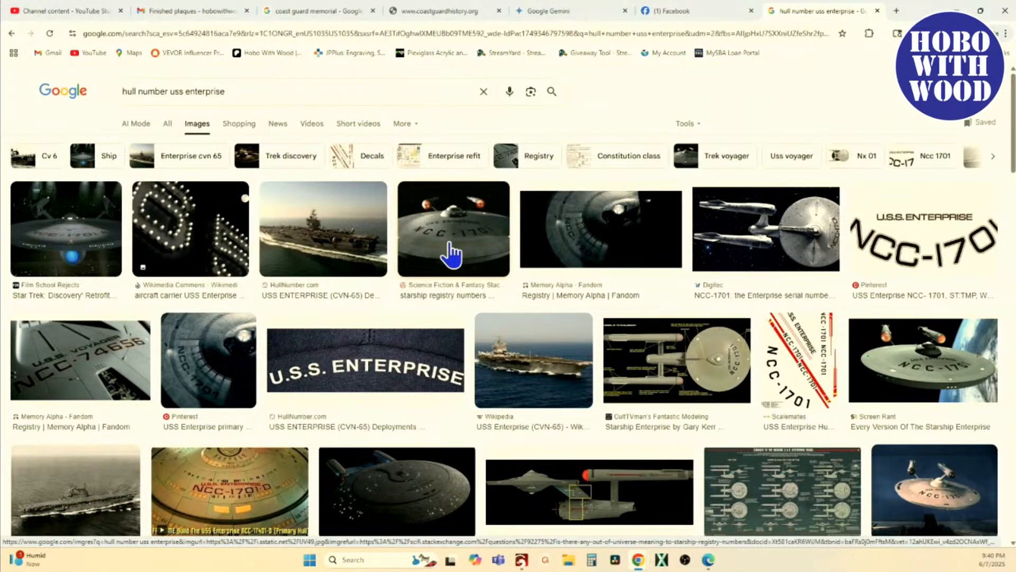
scroll(374, 290, "down", 2)
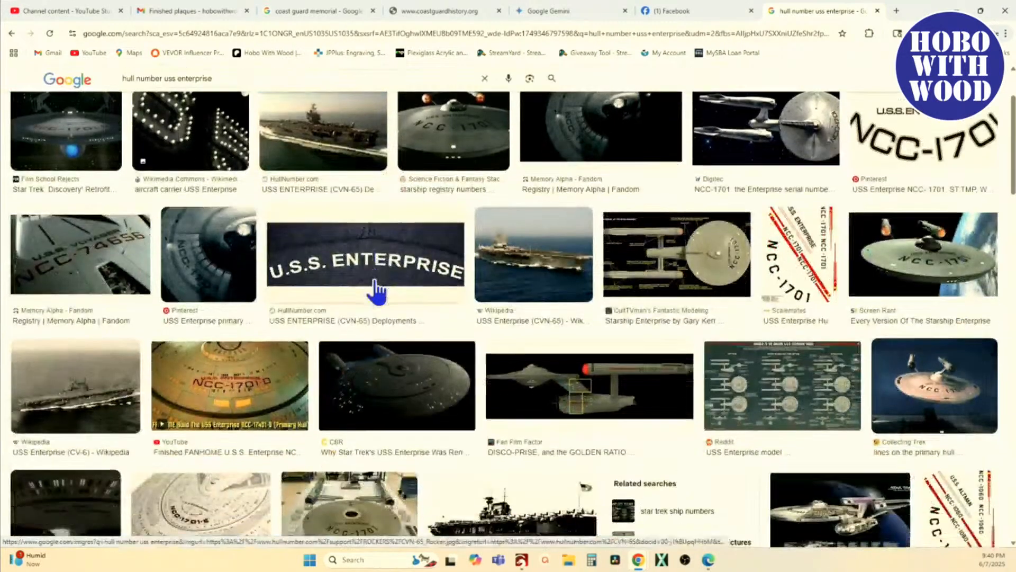
scroll(377, 290, "down", 3)
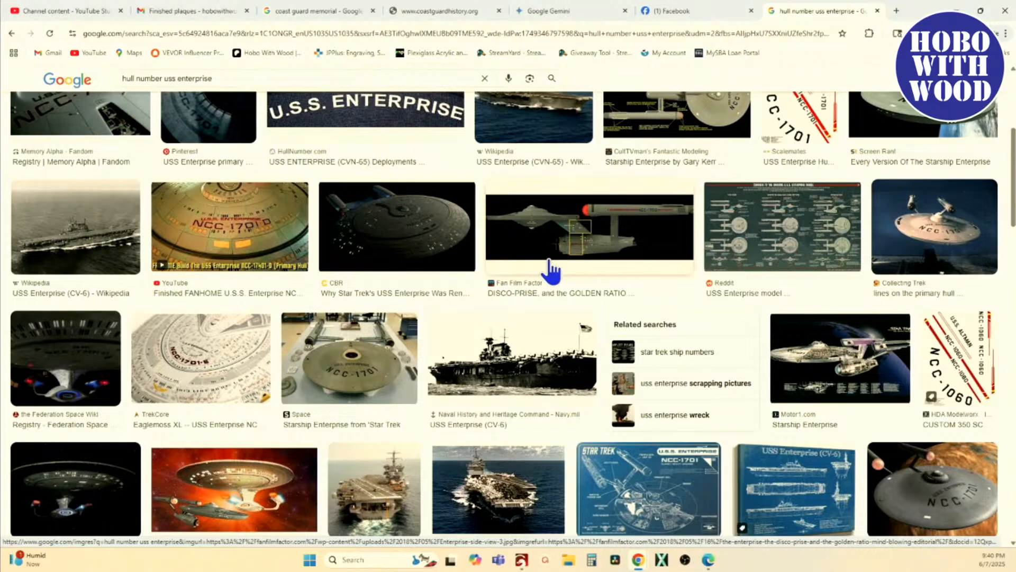
scroll(535, 233, "up", 3)
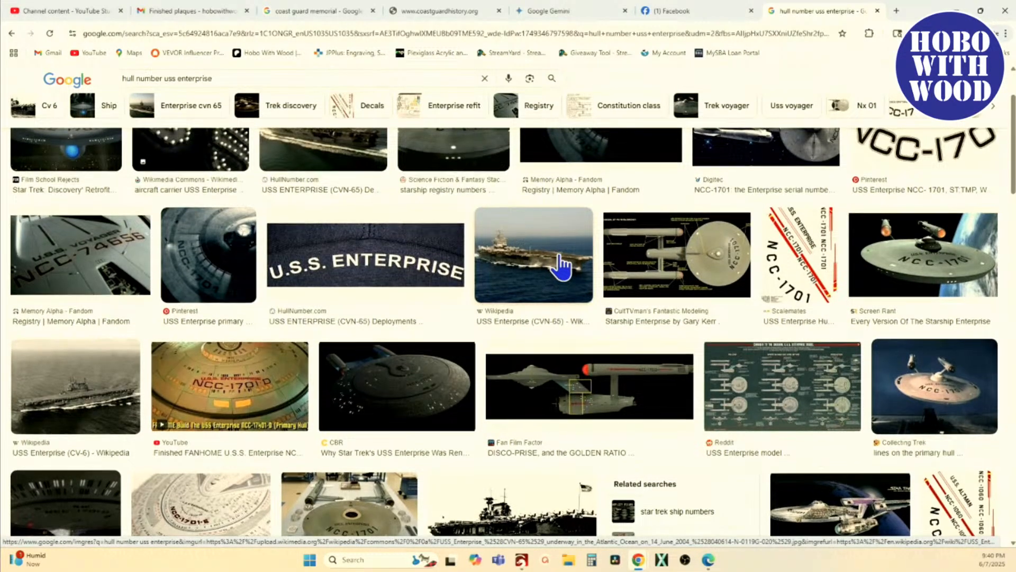
scroll(561, 268, "up", 2)
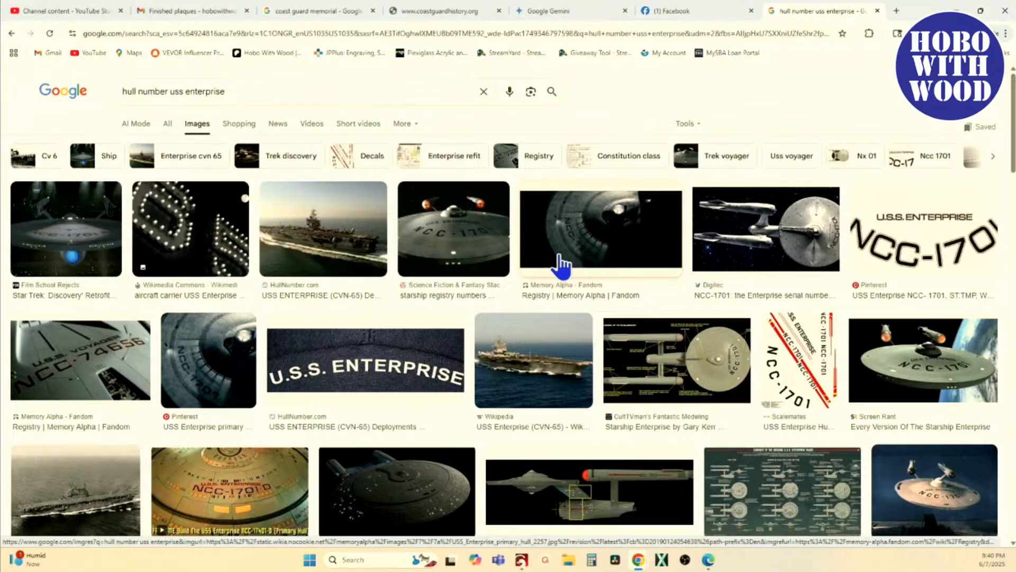
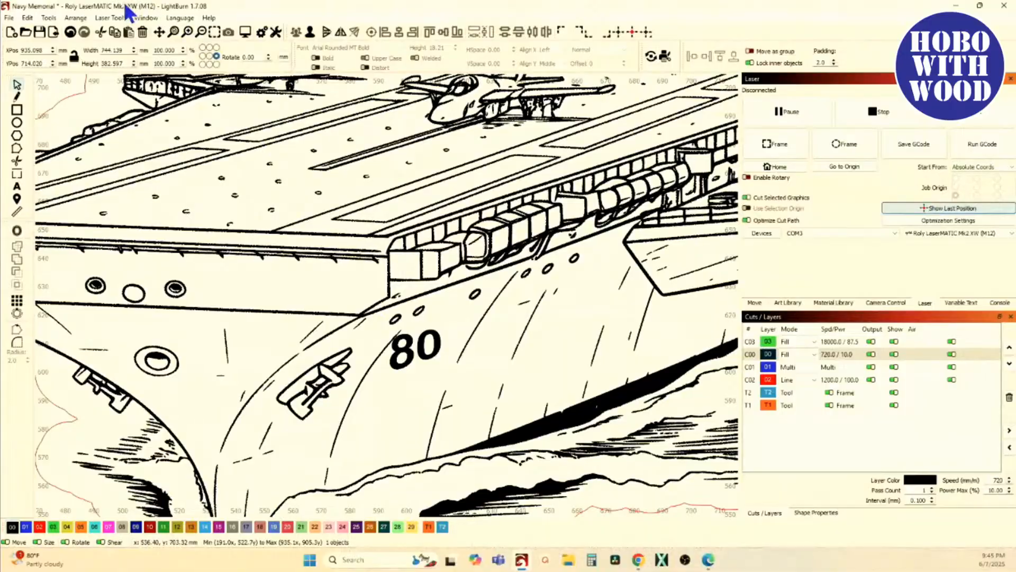
Show the design in Wireframe / Coarse style and shift the 80 on the carrier's hull slightly up and to the right.
left_click(146, 18)
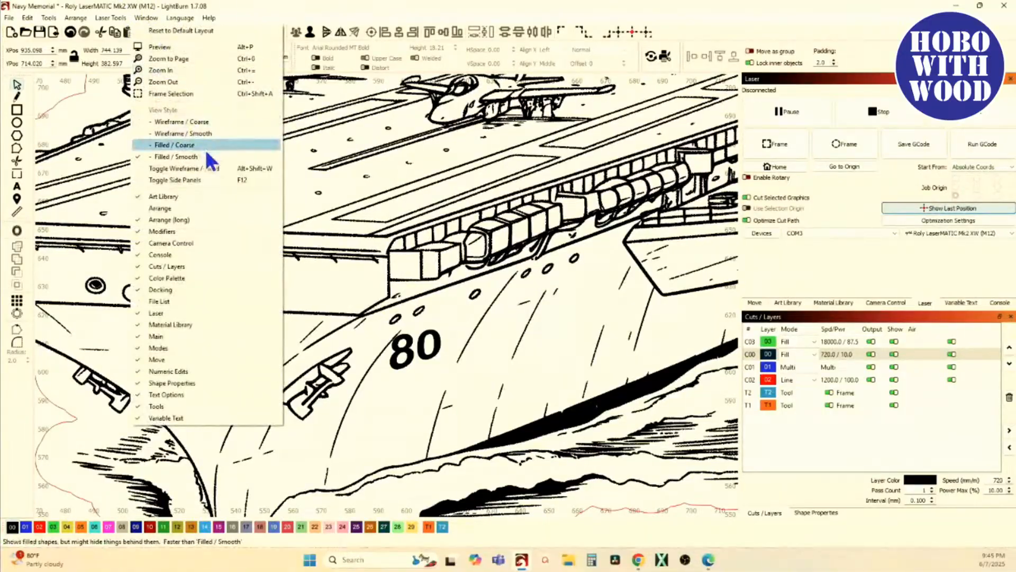
left_click(215, 132)
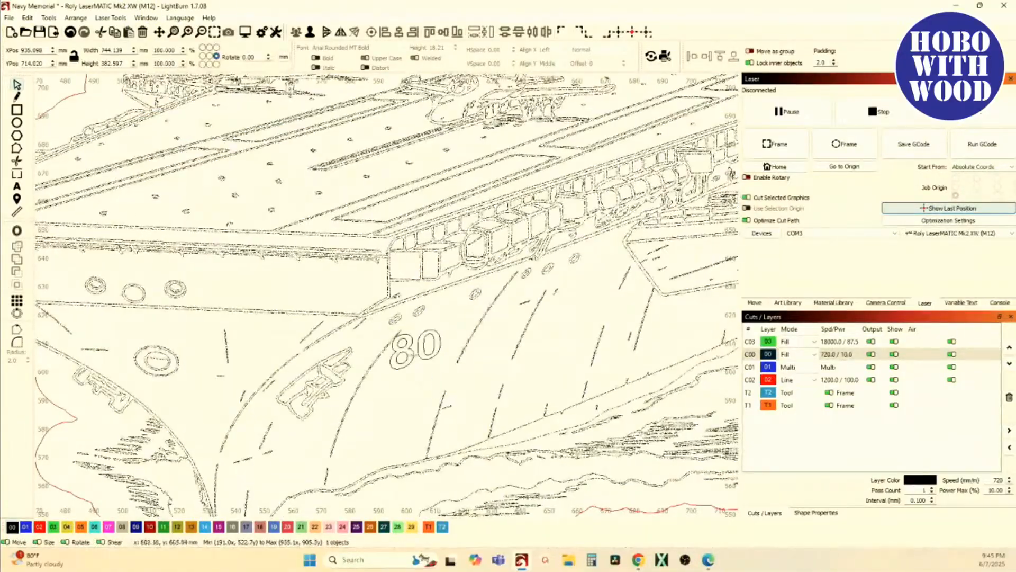
scroll(418, 364, "up", 3)
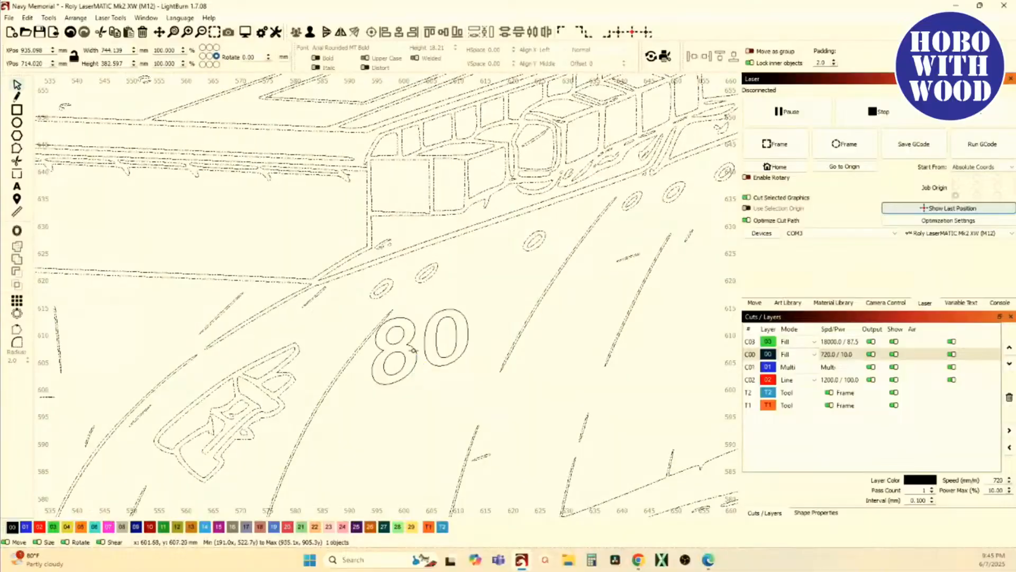
key("Escape")
left_click(417, 350)
left_click_drag(419, 346, 452, 332)
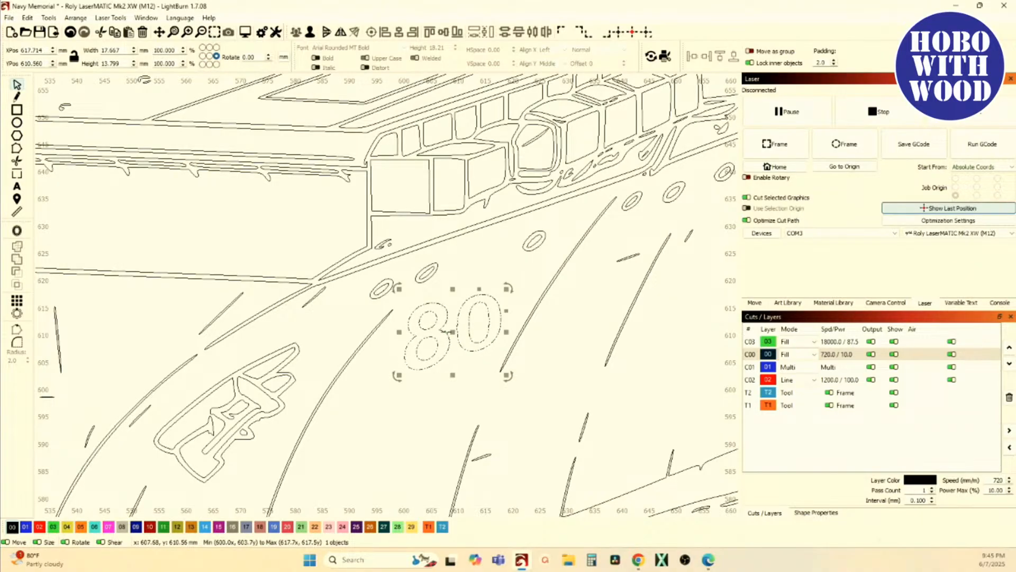
Return the display to Filled / Smooth and select the carrier artwork with its C00 layer.
left_click(150, 16)
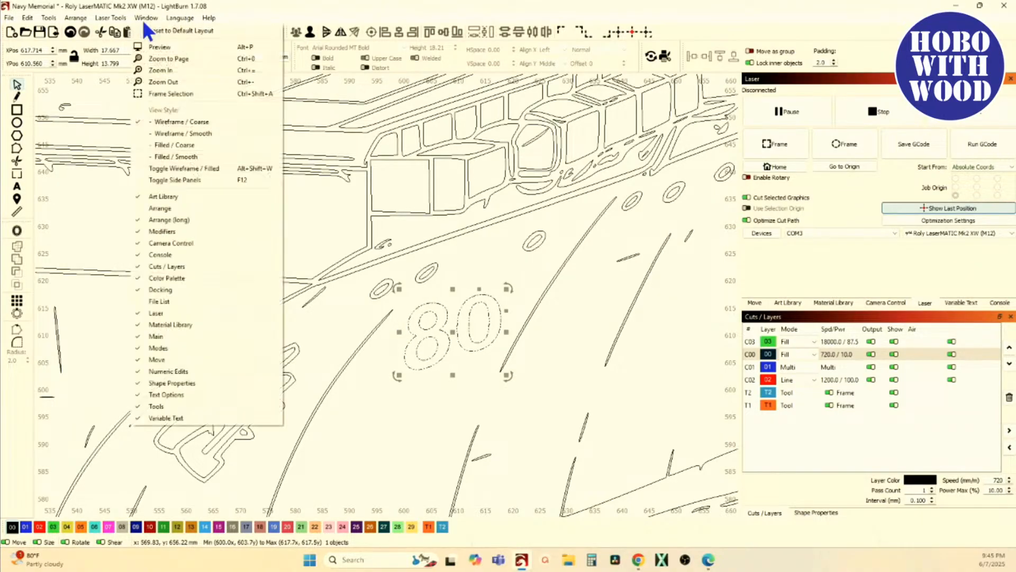
left_click(191, 158)
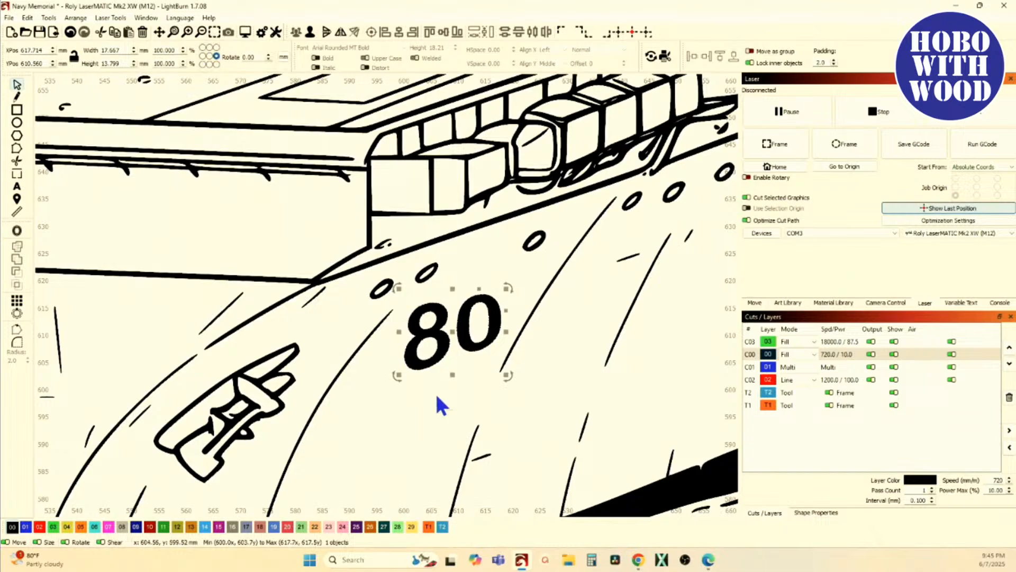
left_click(433, 408)
scroll(434, 408, "down", 4)
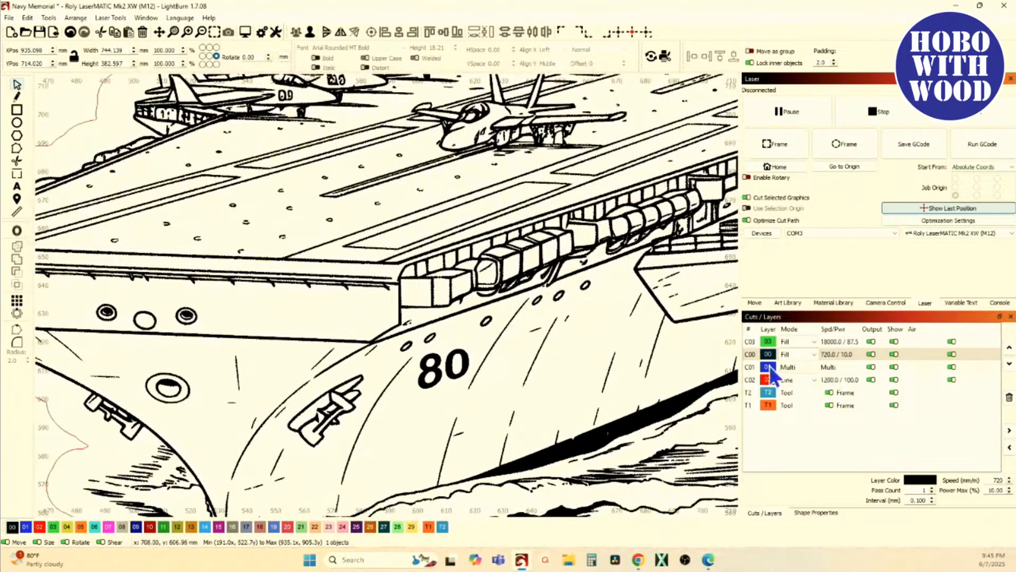
left_click(790, 355)
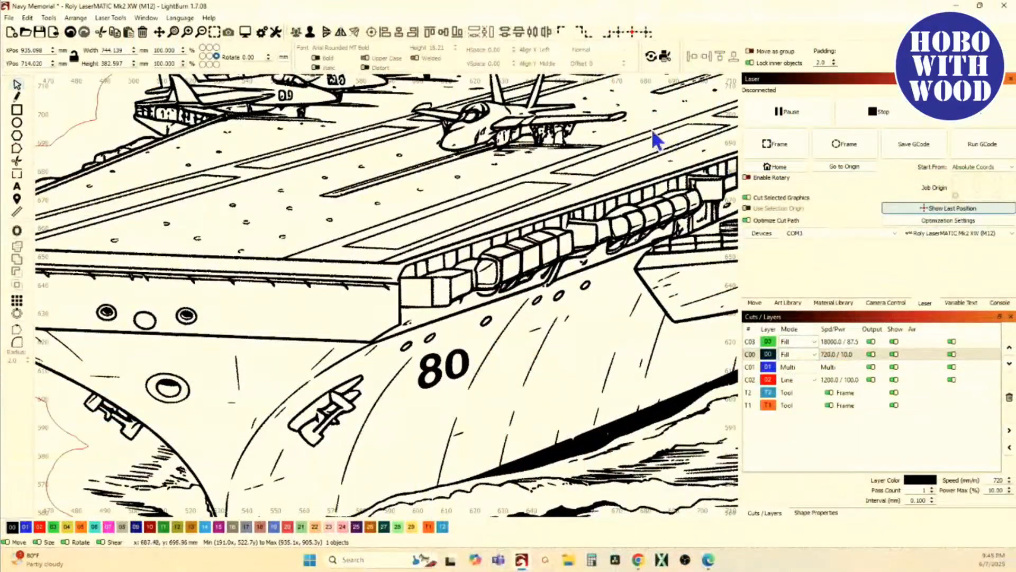
Toggle the design between filled and wireframe display, ending in wireframe.
left_click(145, 18)
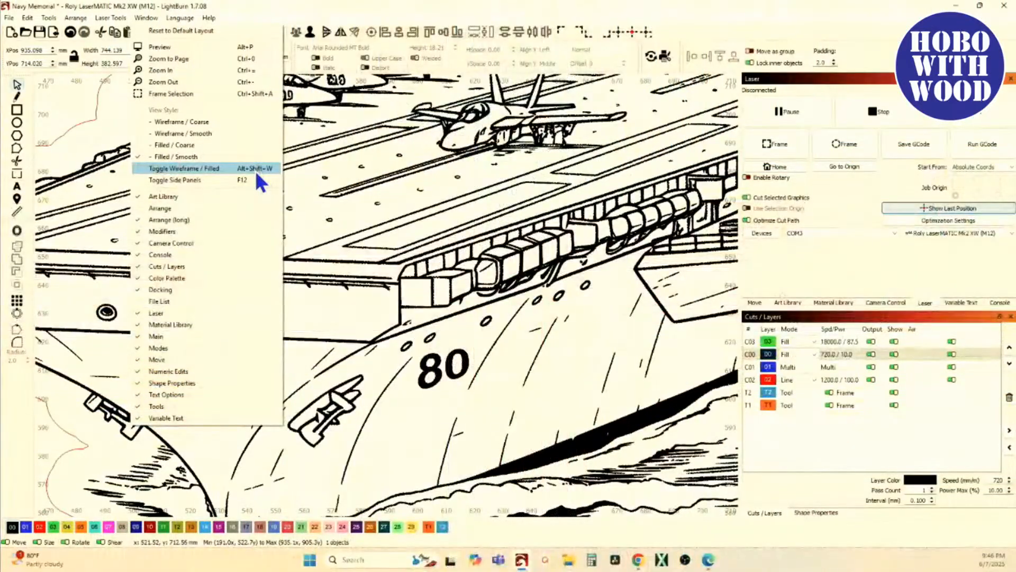
left_click(157, 17)
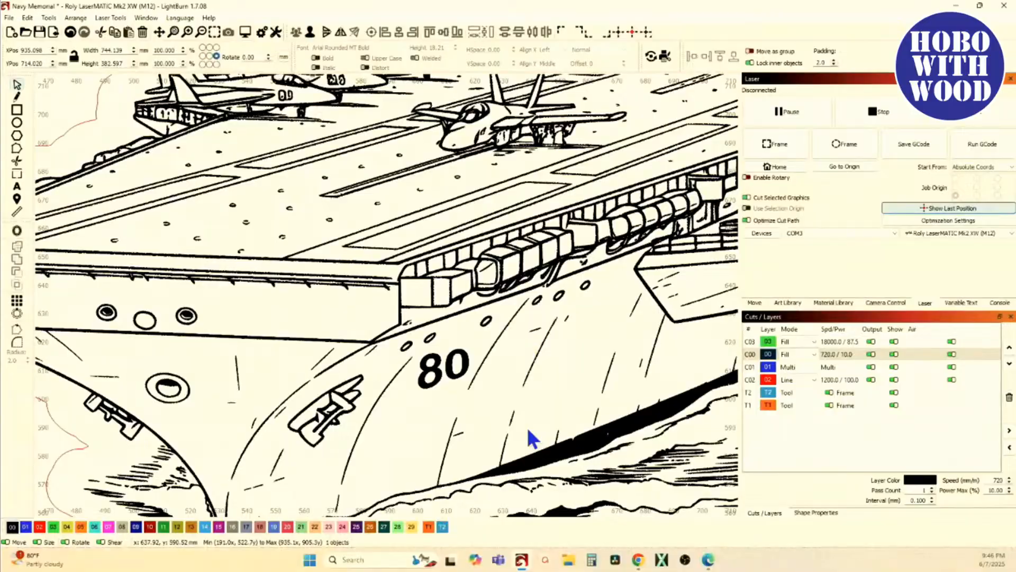
key("alt+shift+w")
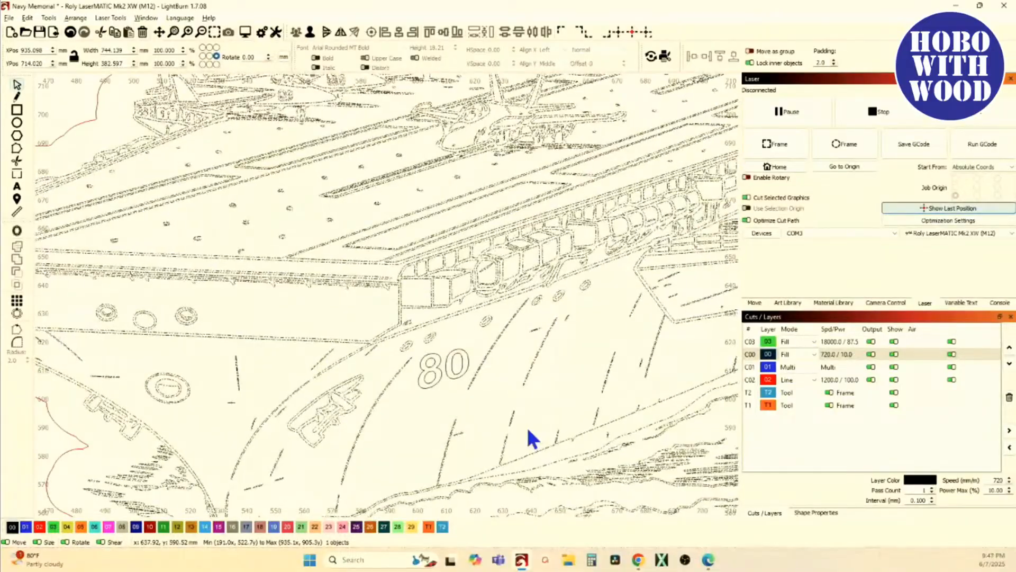
key("alt+shift+w")
key("alt+shift+w")
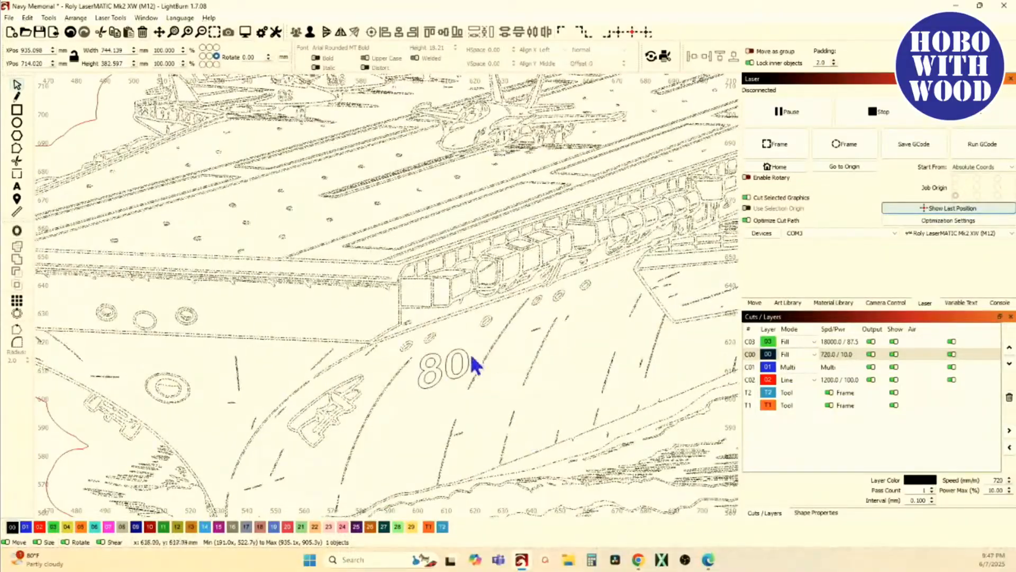
Change the C00 layer's mode to Line in its cut settings.
scroll(456, 370, "up", 5)
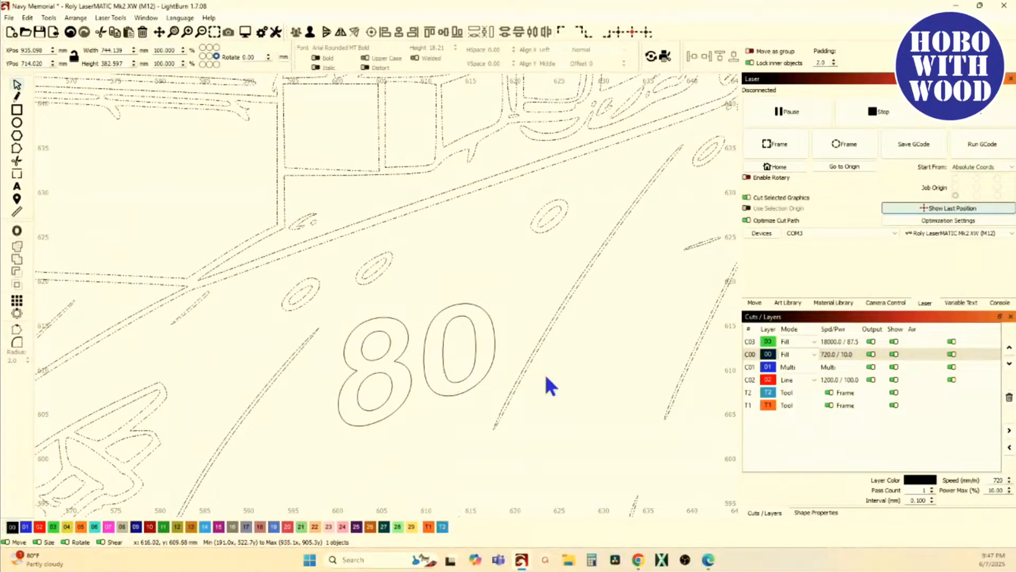
double_click(749, 354)
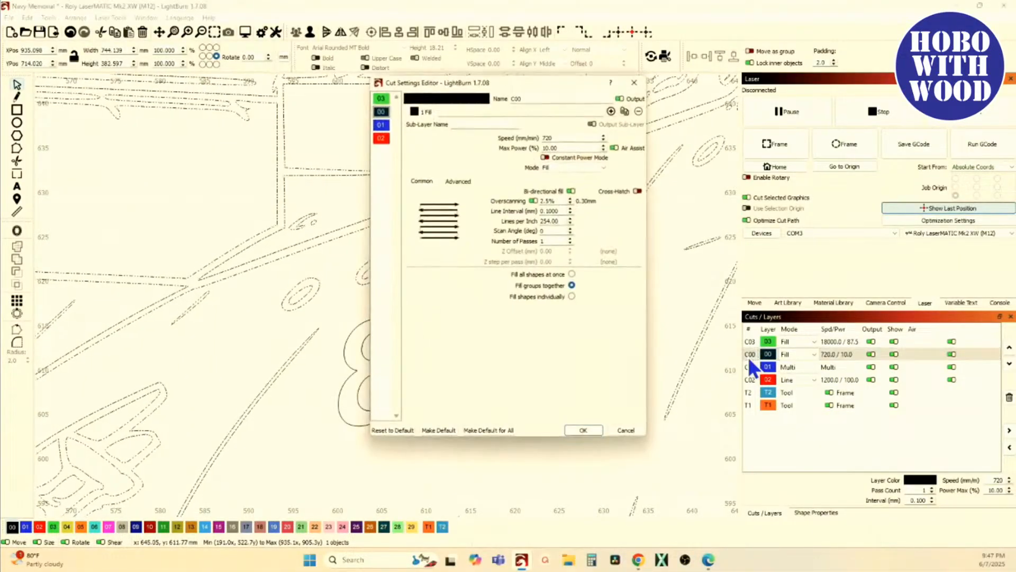
left_click(555, 167)
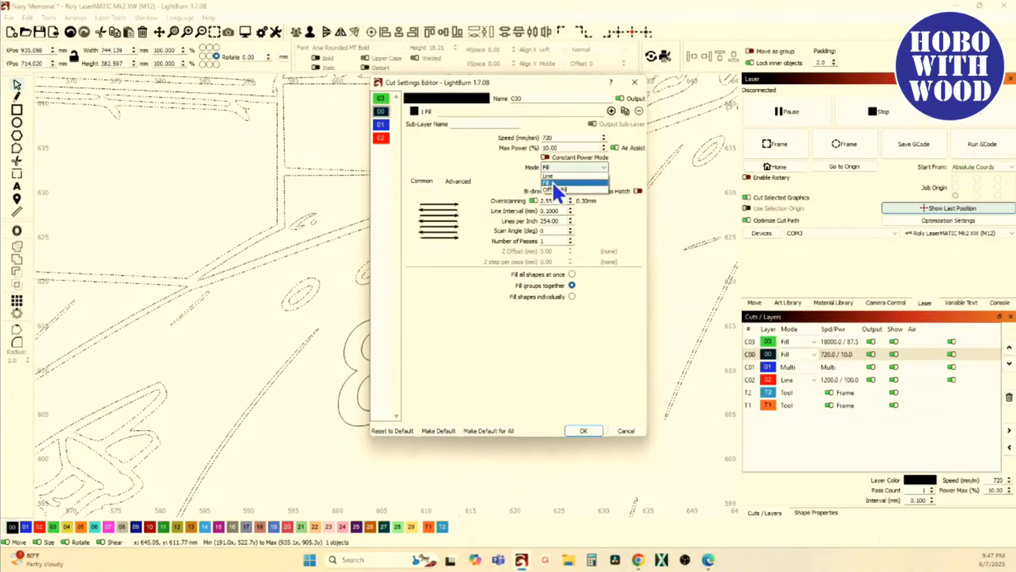
left_click(551, 177)
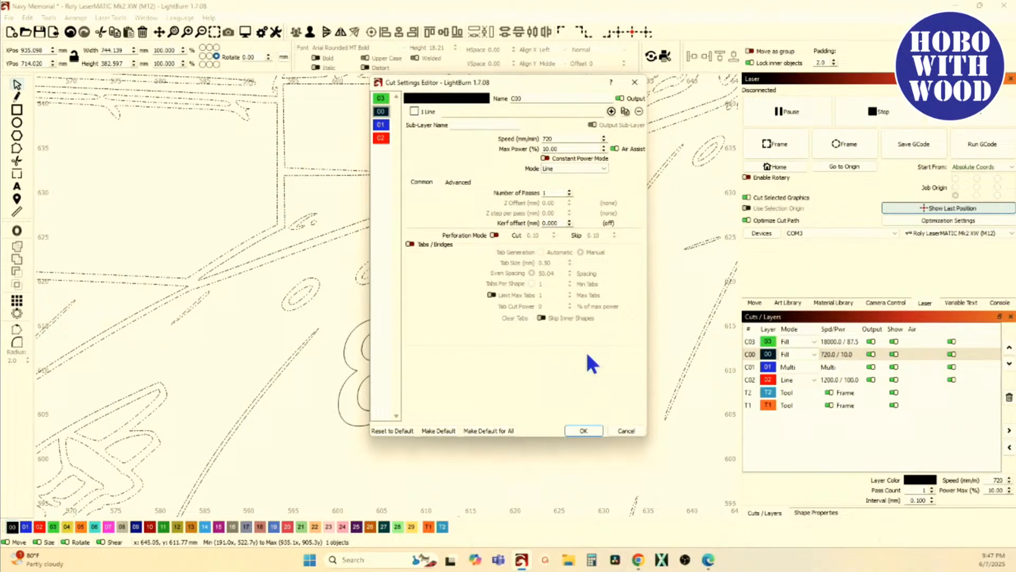
left_click(584, 430)
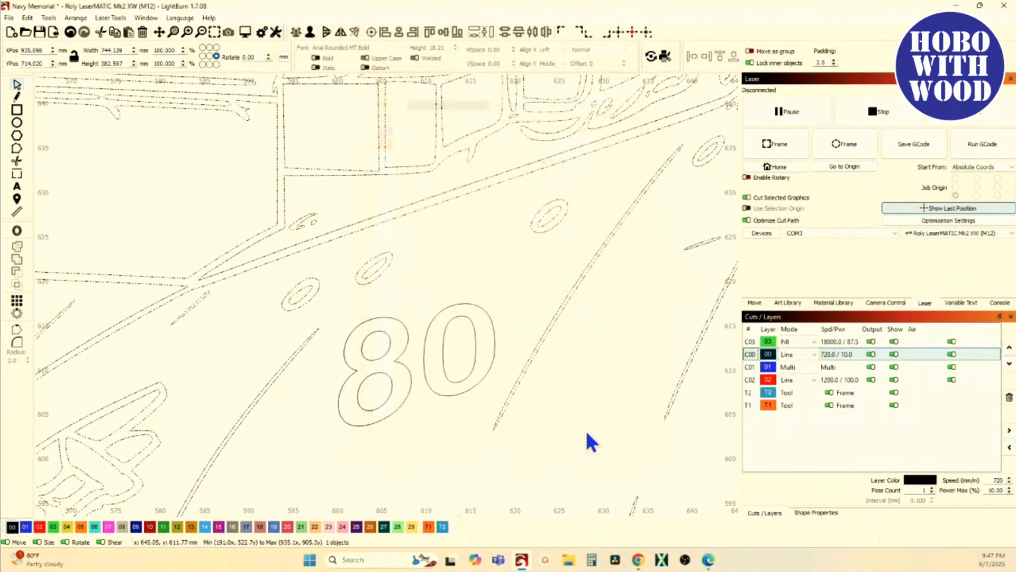
Return the C00 layer's mode to Fill in its cut settings.
double_click(749, 354)
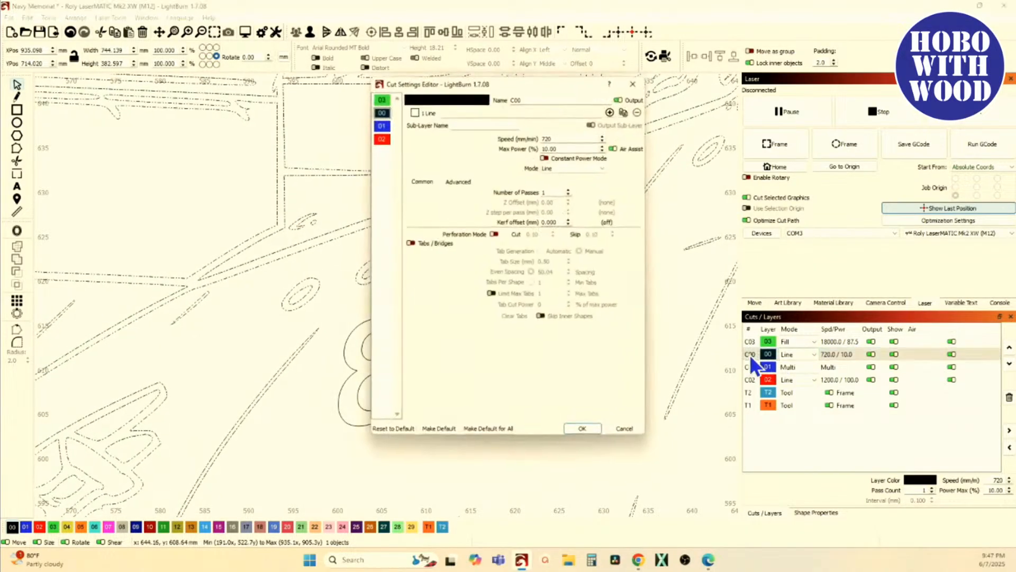
left_click(560, 168)
left_click(566, 186)
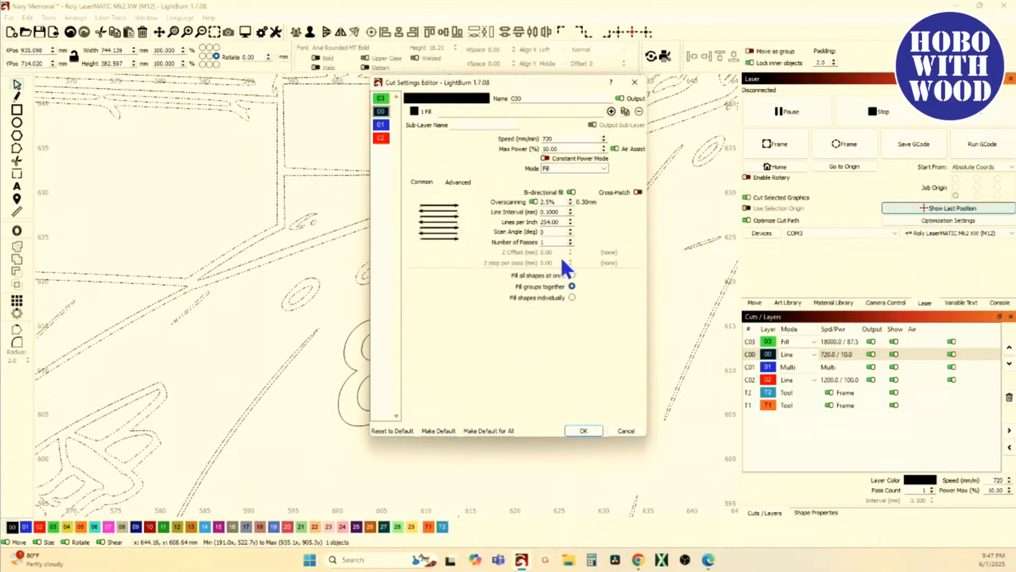
left_click(583, 430)
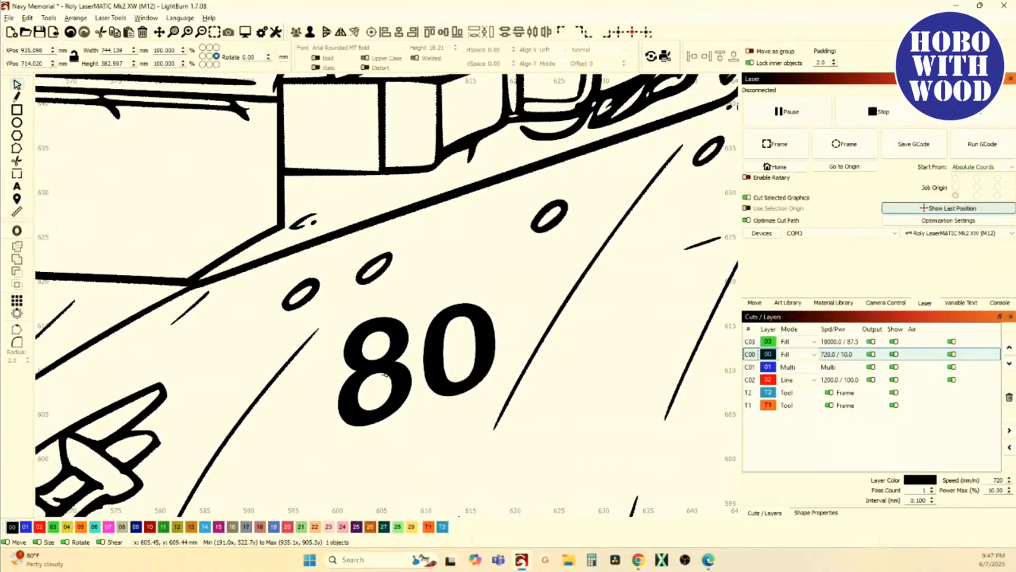
Select the 80 on the carrier's hull and shift it slightly down and to the left, then deselect it.
left_click(377, 374)
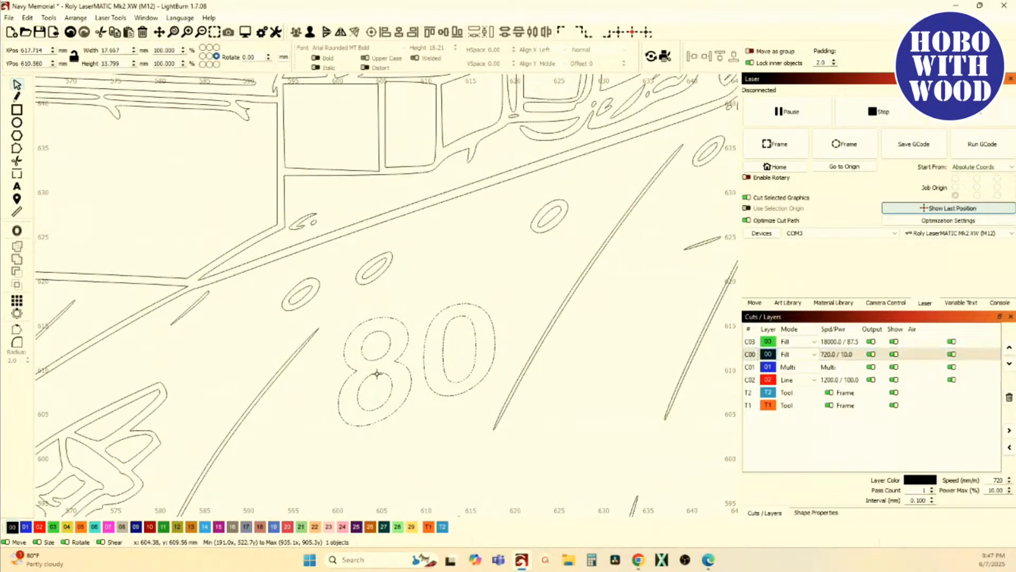
scroll(377, 373, "down", 4)
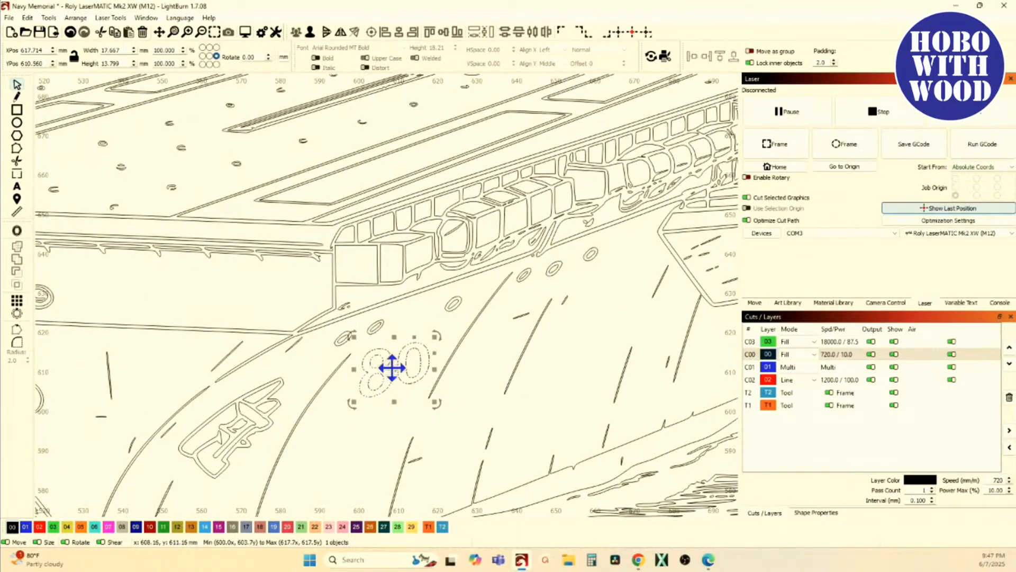
left_click_drag(393, 370, 431, 361)
scroll(391, 375, "up", 4)
scroll(431, 360, "down", 2)
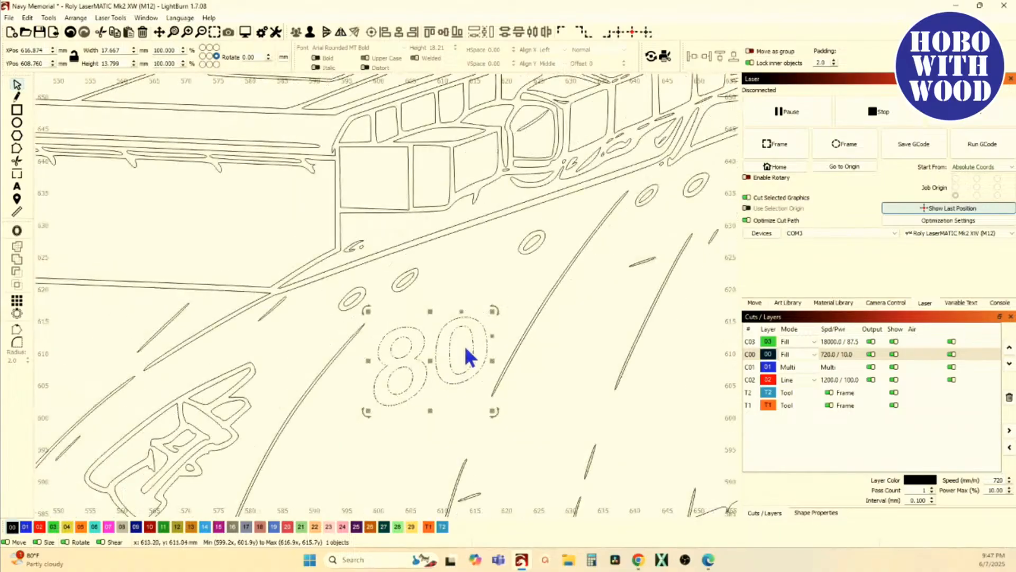
scroll(465, 349, "down", 3)
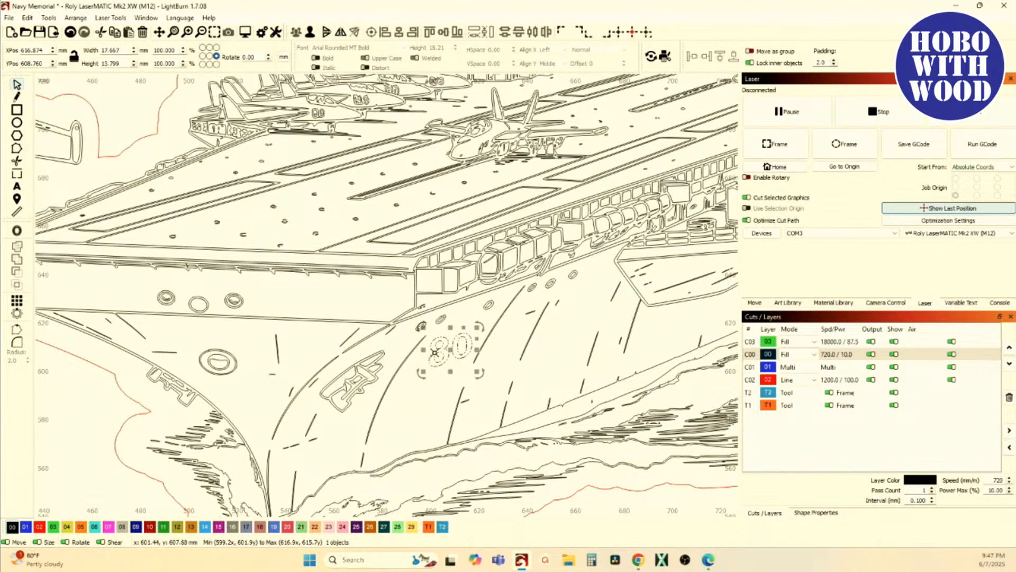
scroll(447, 343, "up", 2)
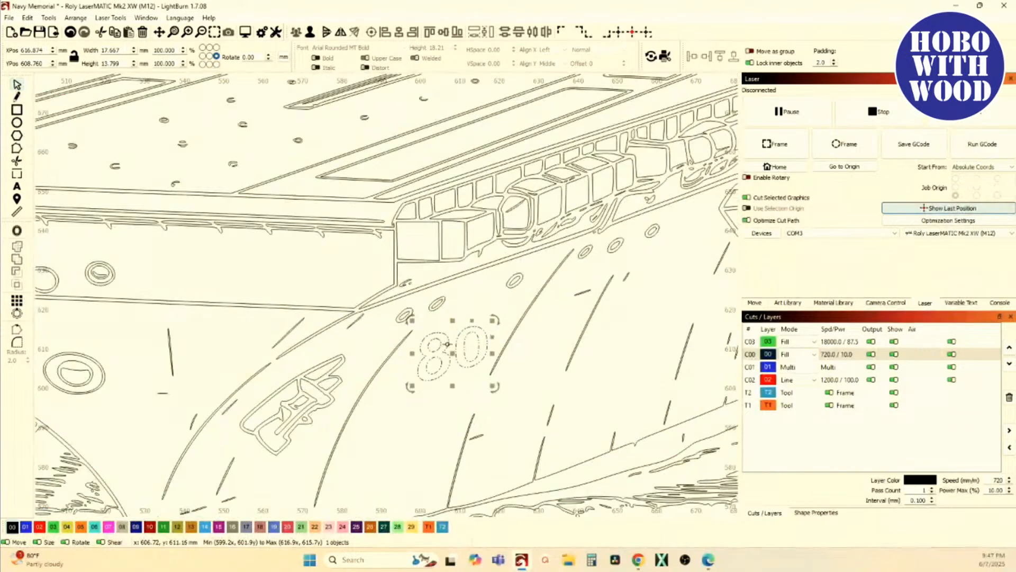
left_click(453, 422)
Nudge the hull number 80 a little lower and further left, away from the portholes above it.
scroll(450, 397, "down", 5)
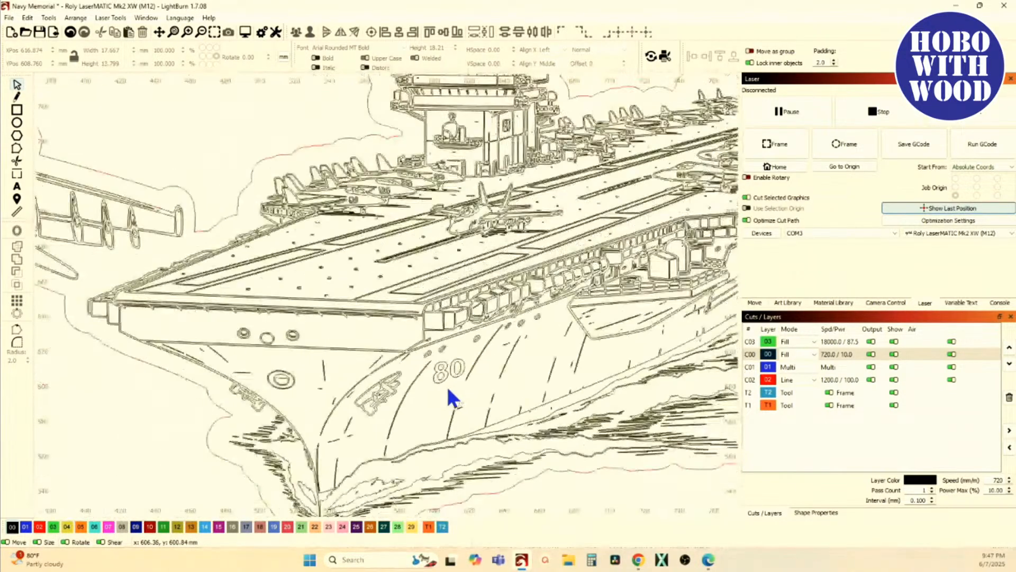
scroll(479, 377, "down", 1)
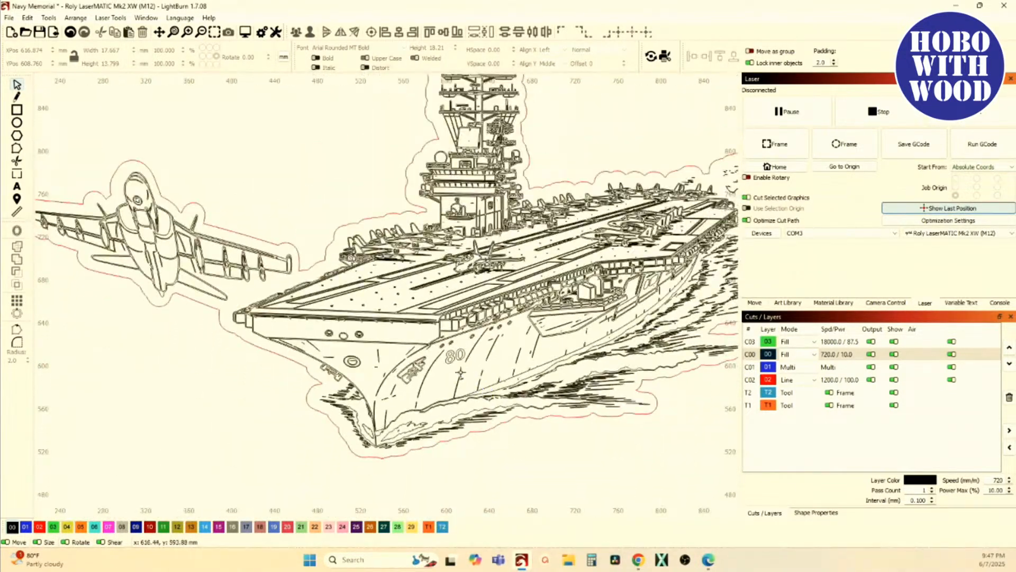
scroll(460, 370, "up", 3)
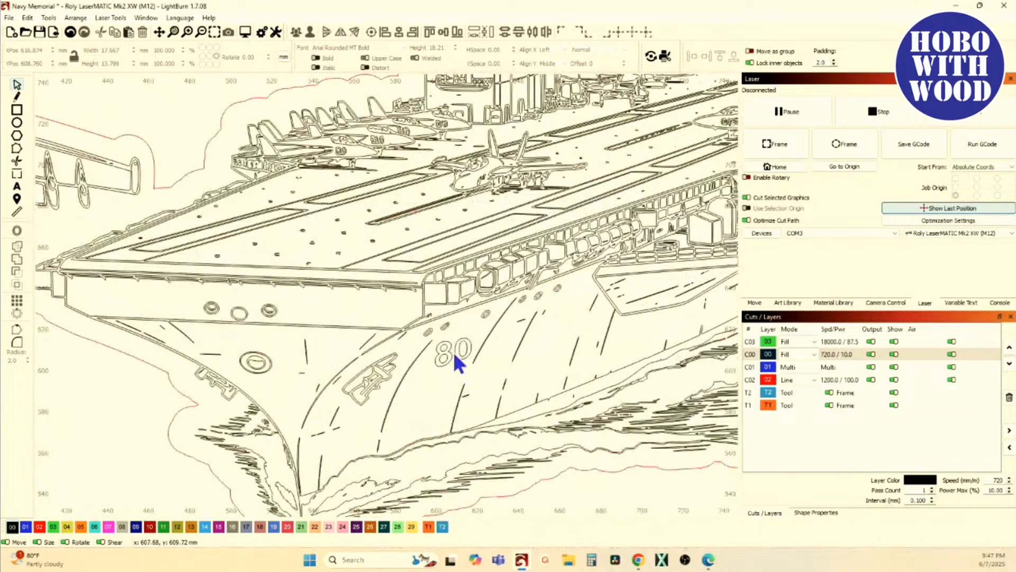
left_click(449, 354)
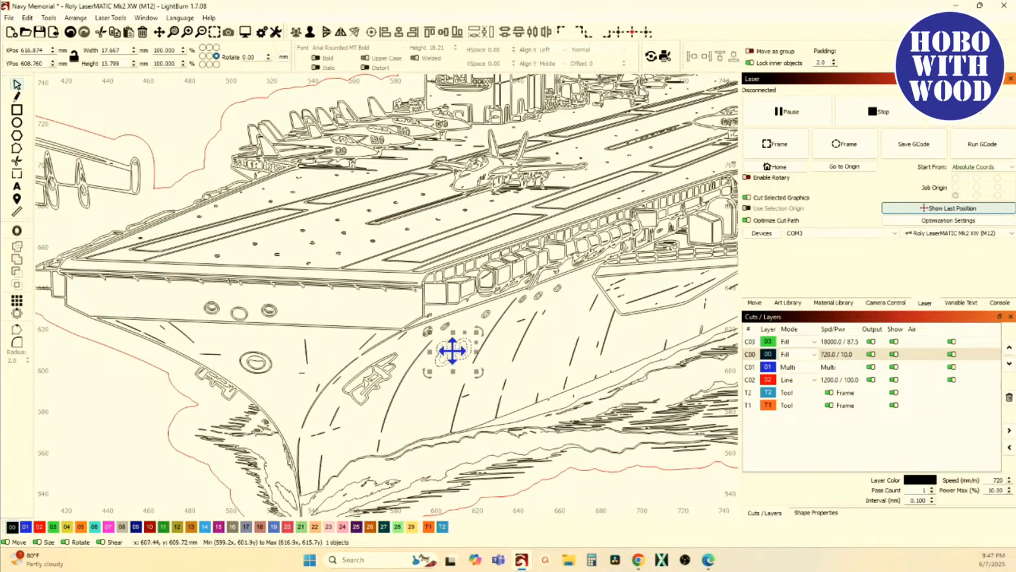
left_click_drag(452, 350, 454, 358)
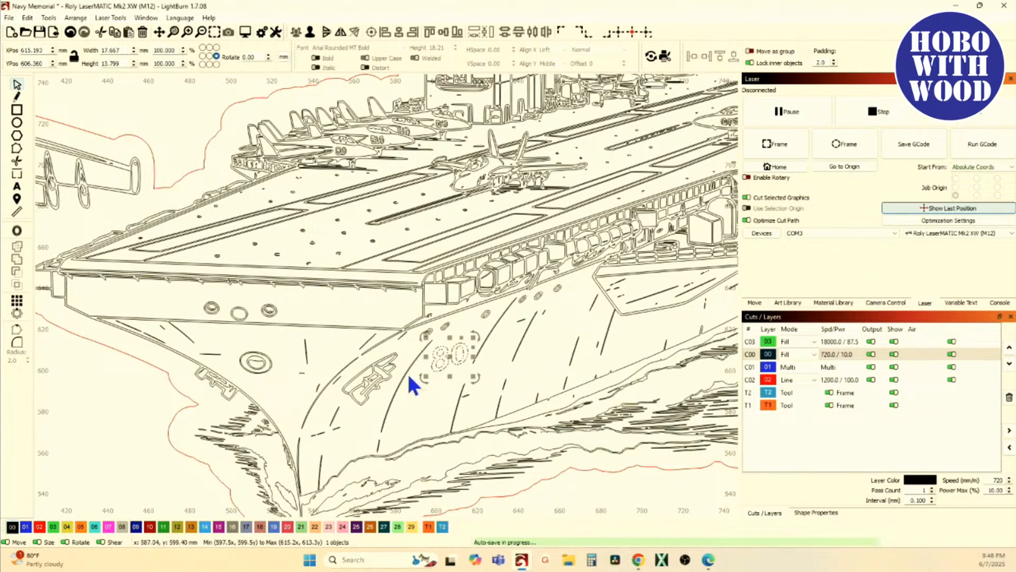
scroll(430, 369, "down", 3)
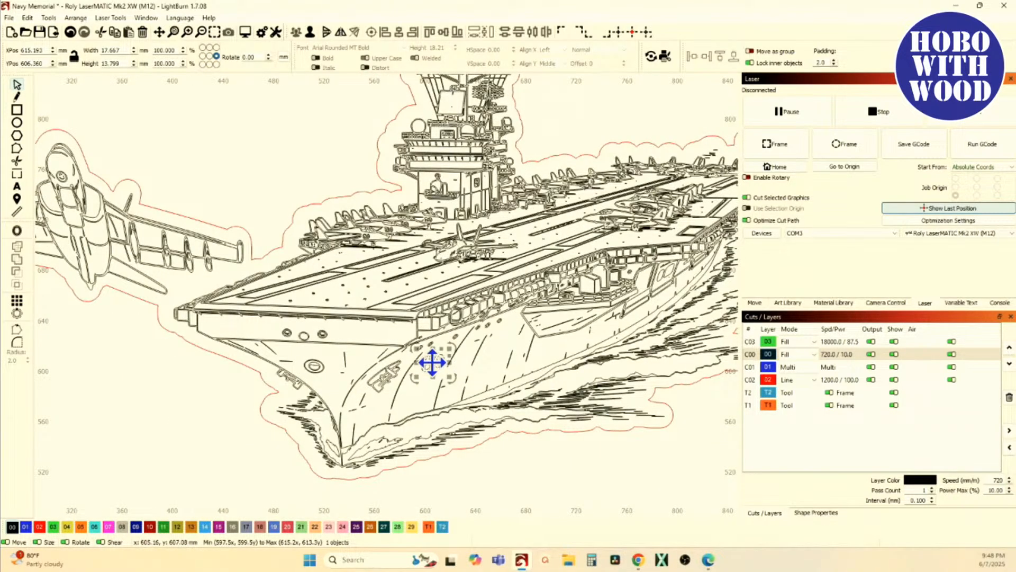
left_click(438, 381)
Examine the carrier's island superstructure up close and the overall aircraft and carrier artwork.
scroll(438, 385, "down", 2)
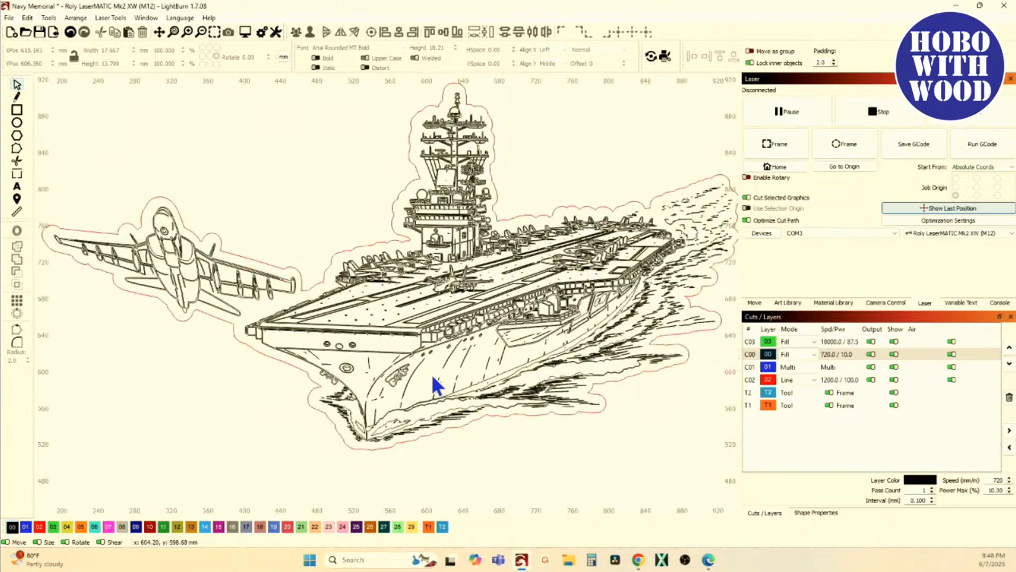
scroll(477, 246, "up", 9)
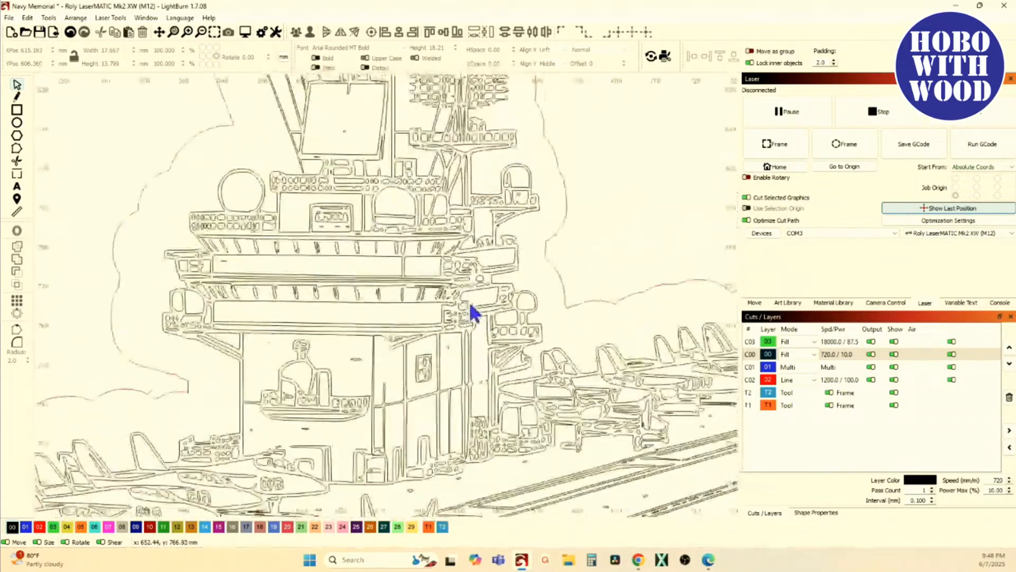
scroll(408, 284, "down", 8)
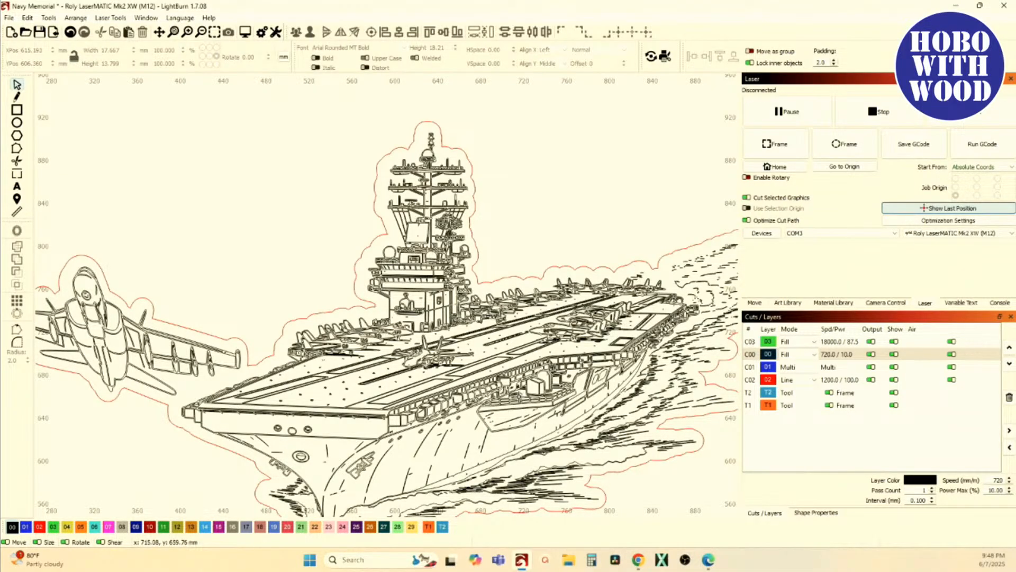
scroll(518, 397, "down", 2)
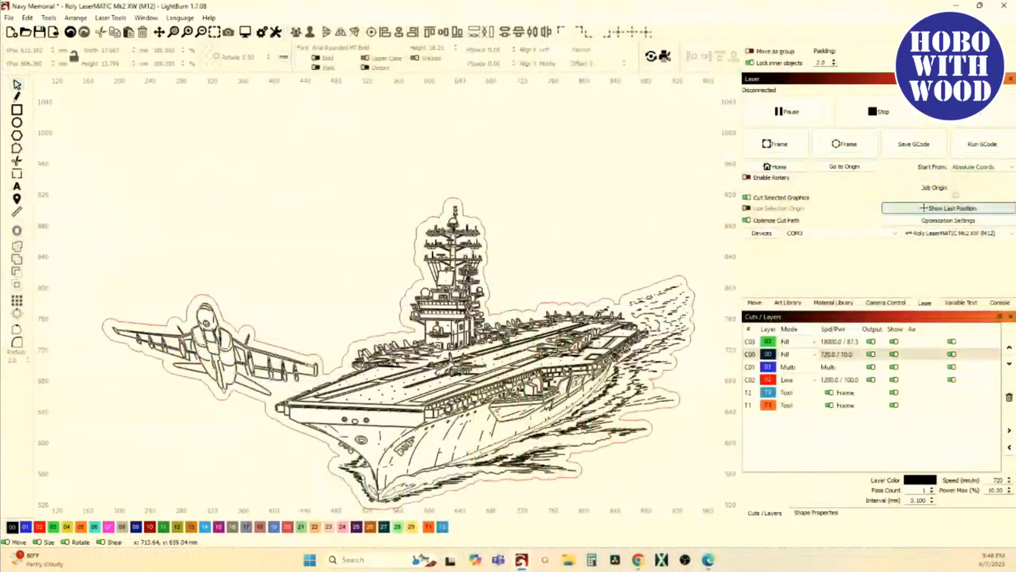
scroll(520, 372, "down", 3)
Place an ungrouped copy of the framed U.S.S. Arizona panel in the centre of the work area, keeping the original.
left_click_drag(505, 360, 393, 322)
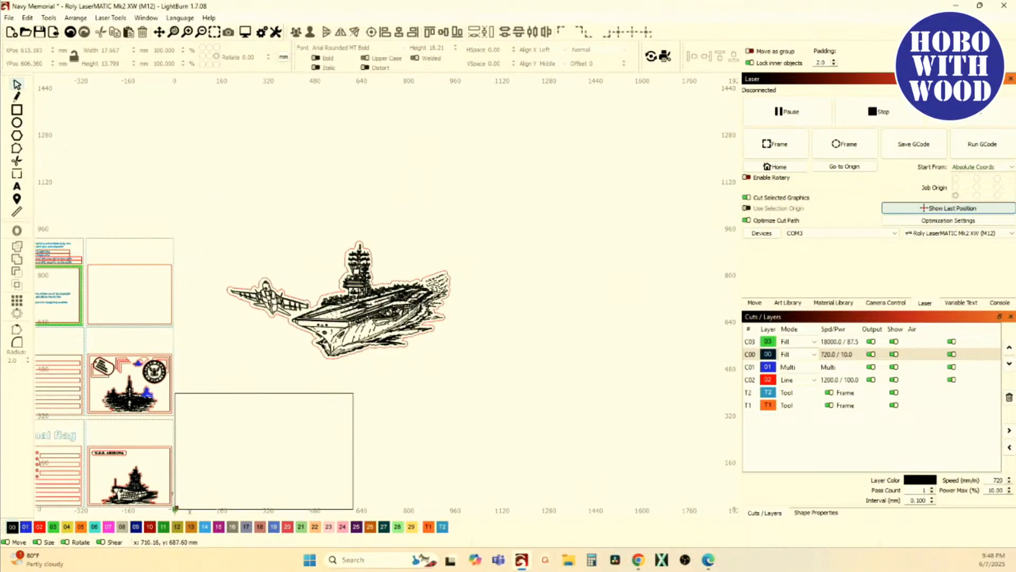
scroll(307, 308, "down", 2)
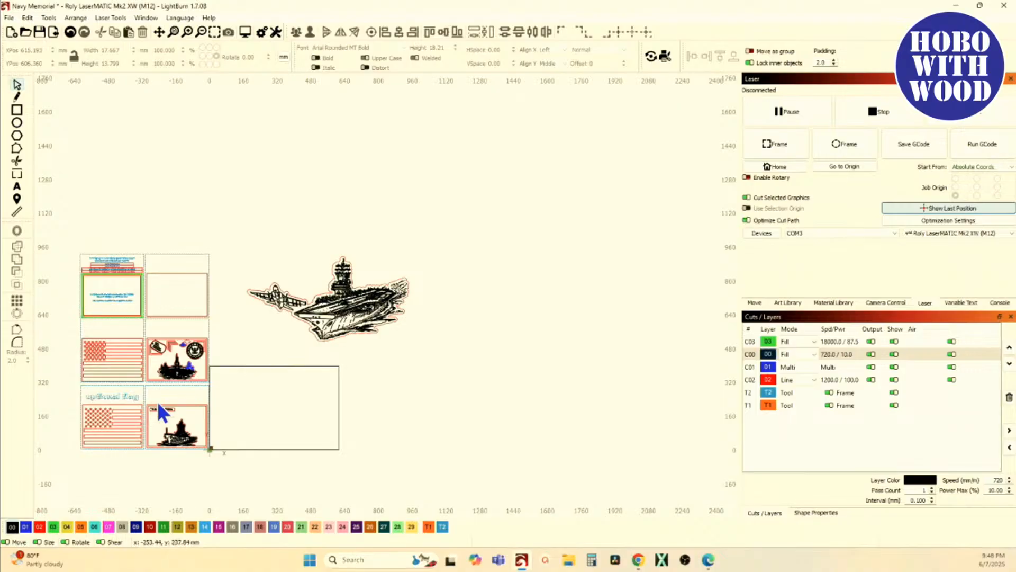
scroll(158, 401, "up", 3)
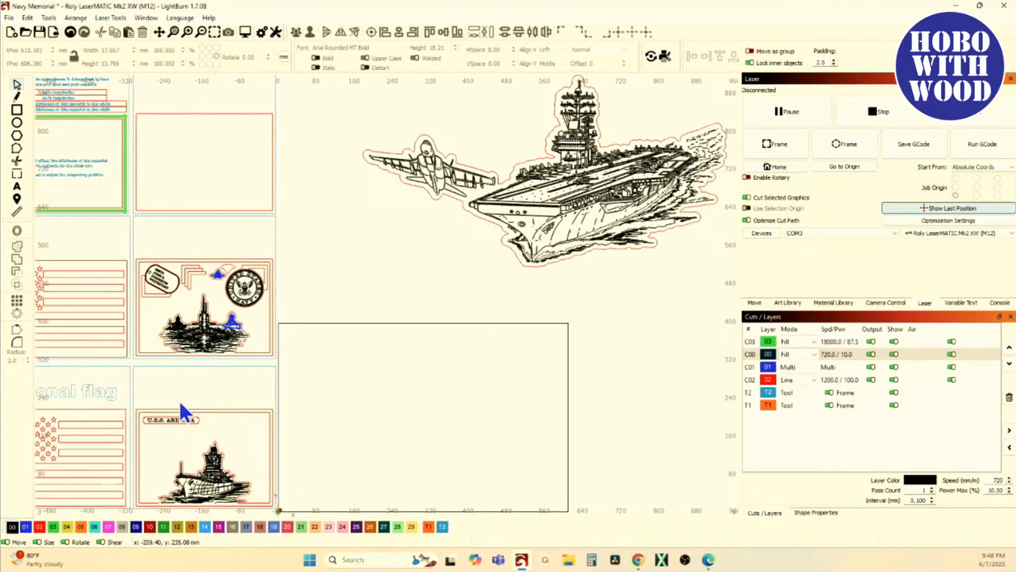
left_click_drag(179, 372, 222, 370)
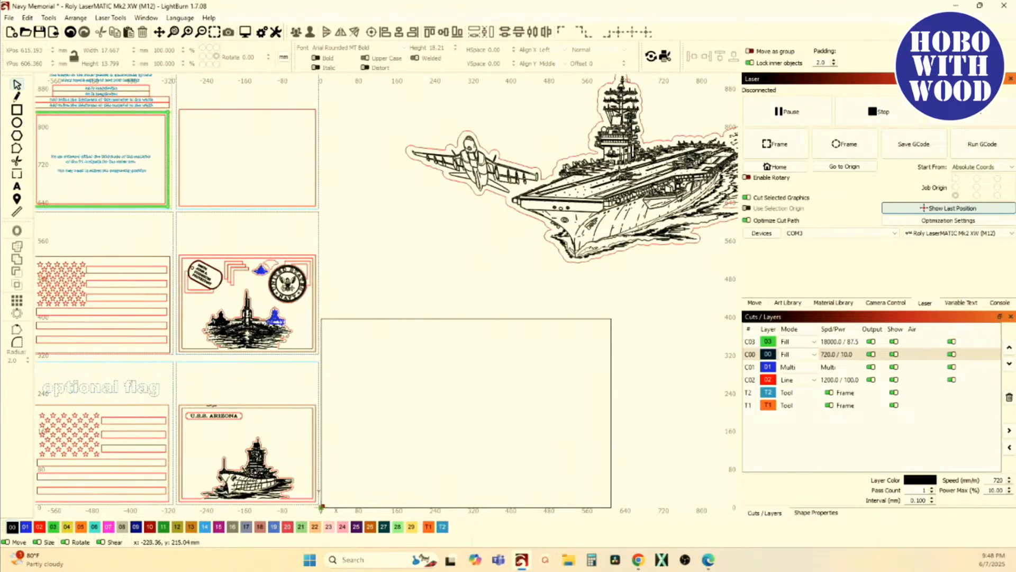
scroll(215, 433, "up", 1)
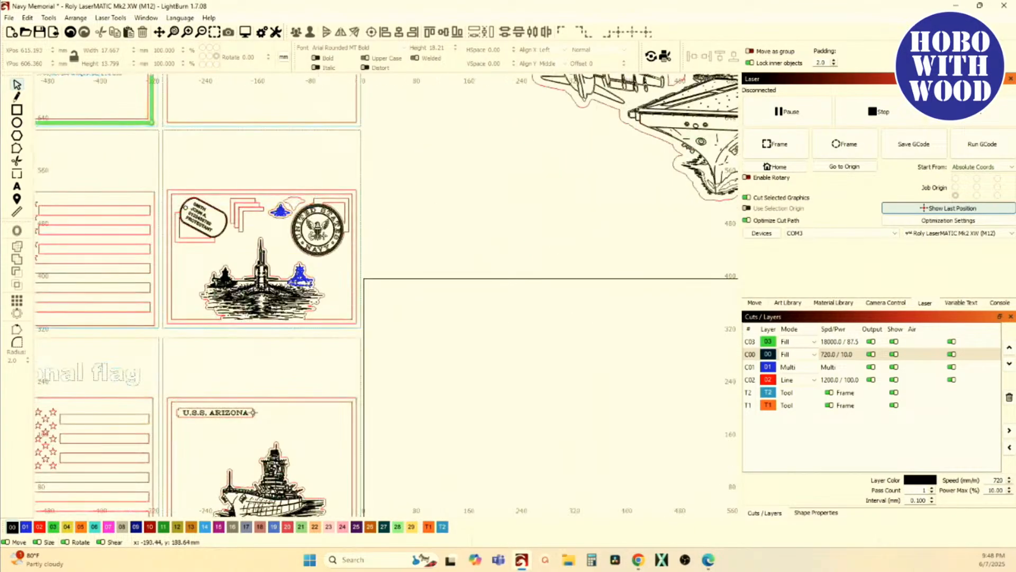
left_click(280, 395)
left_click_drag(299, 415, 298, 395)
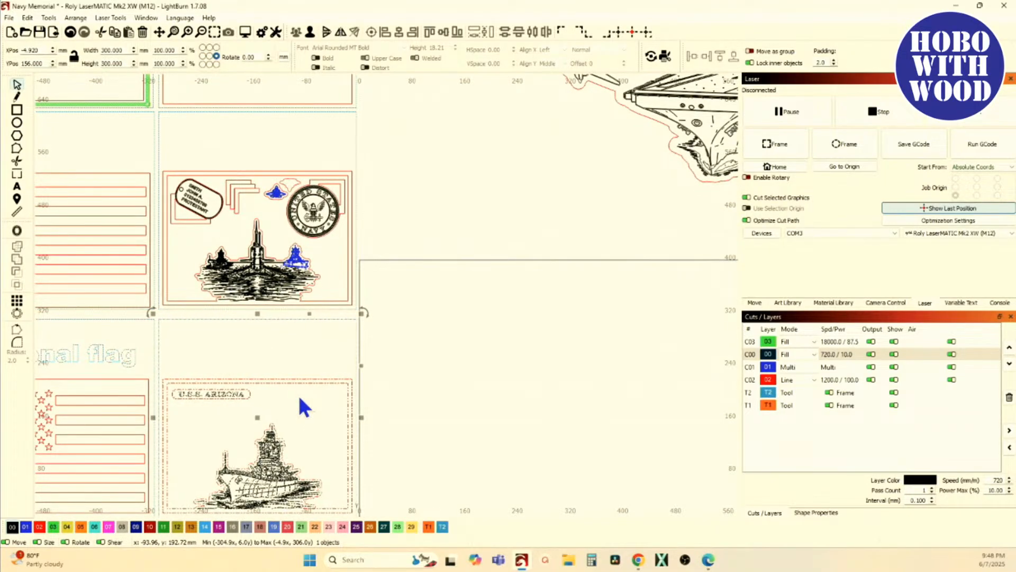
left_click(298, 395)
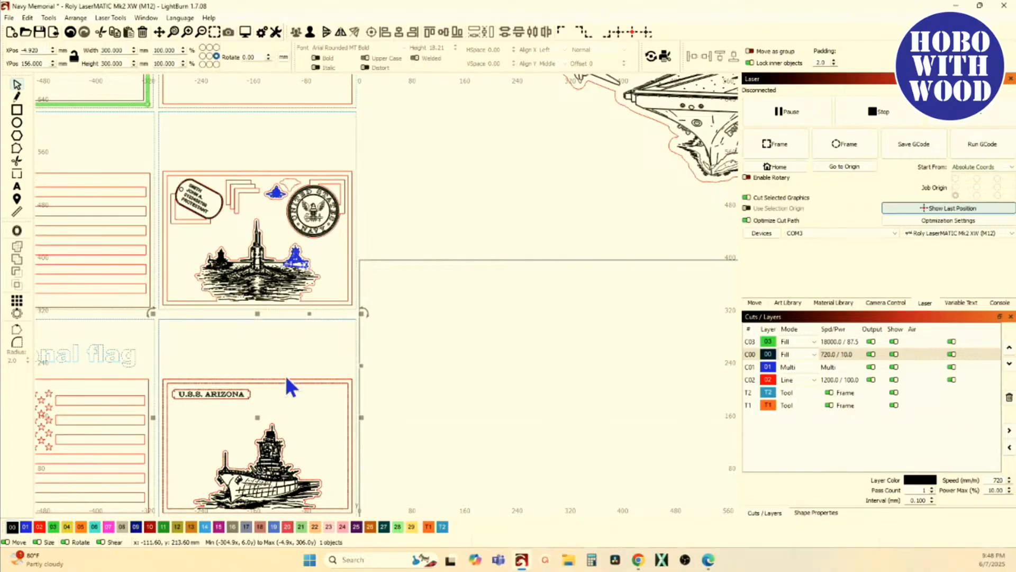
left_click(621, 34)
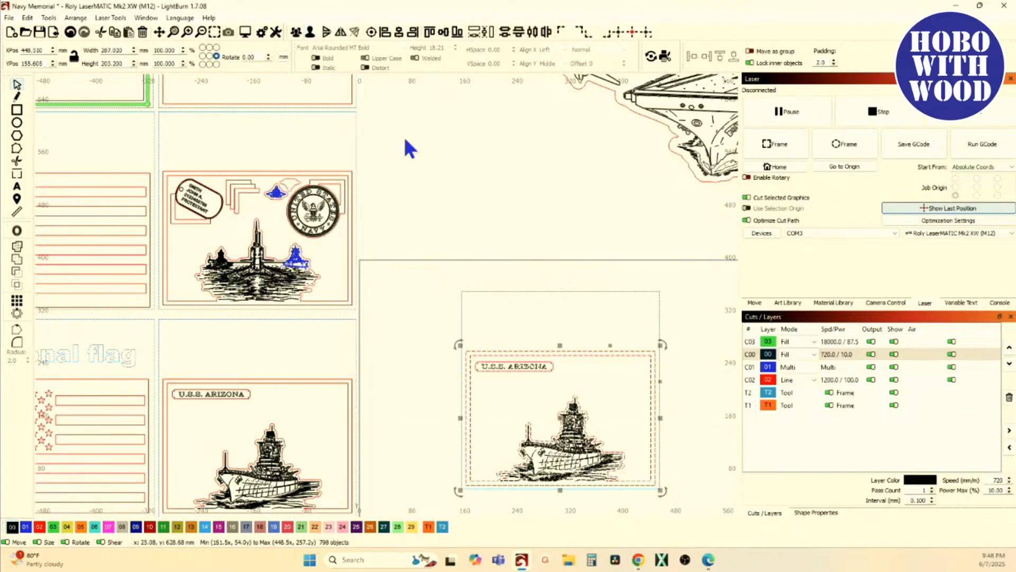
Delete the U.S.S. Arizona nameplate and its border from the copied panel.
left_click(432, 293)
scroll(431, 294, "up", 5)
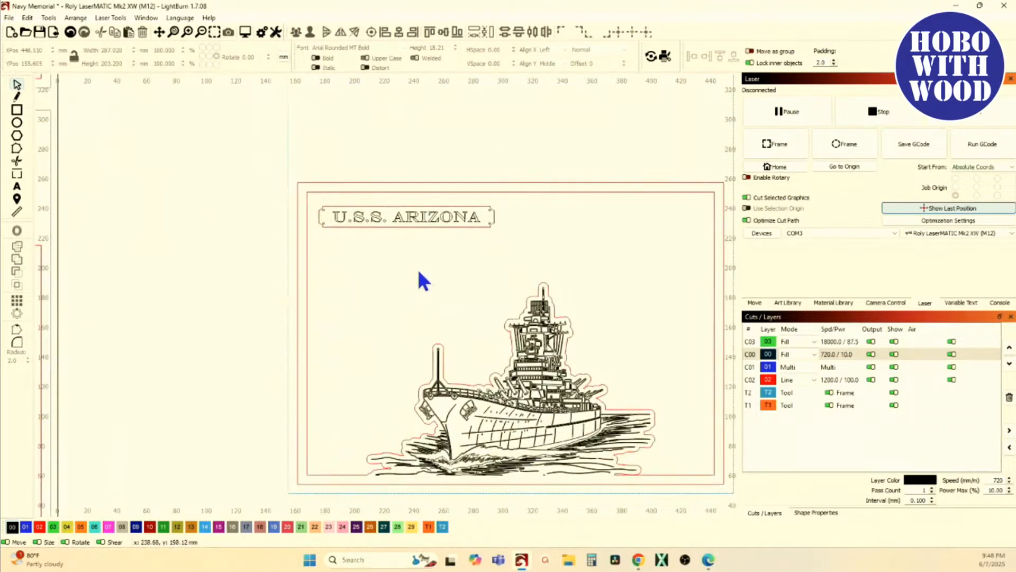
left_click_drag(337, 190, 304, 183)
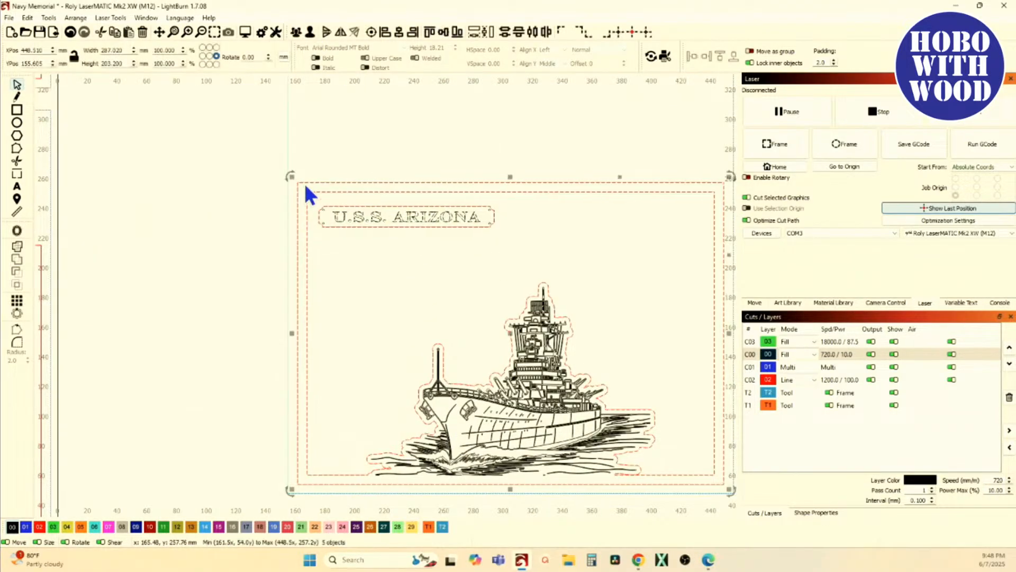
left_click(304, 164)
left_click_drag(304, 147, 500, 212)
key("Delete")
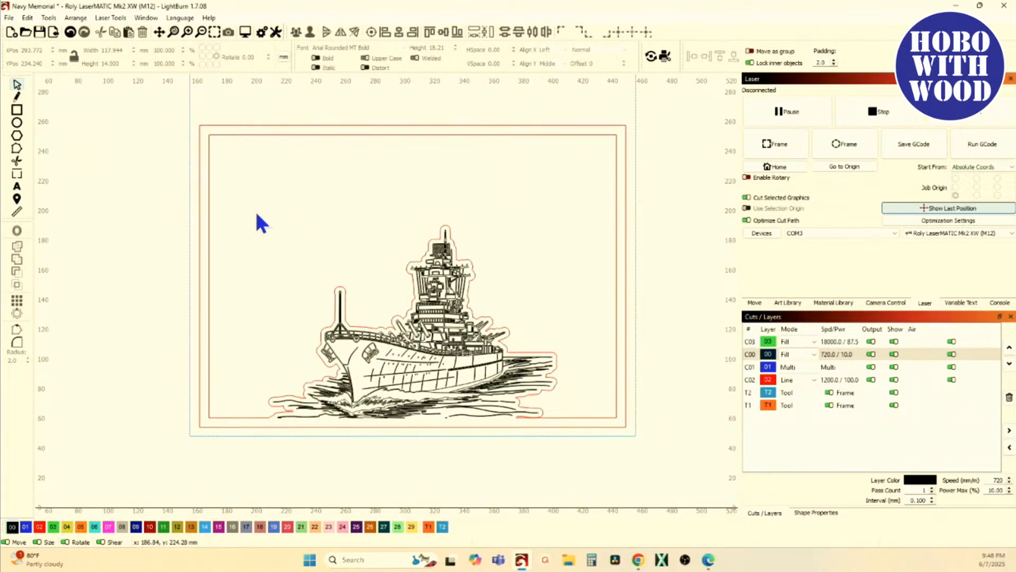
Delete the battleship engraving from the copied panel and remove the ship silhouette nodes from its inner frame outline.
left_click_drag(236, 173, 577, 470)
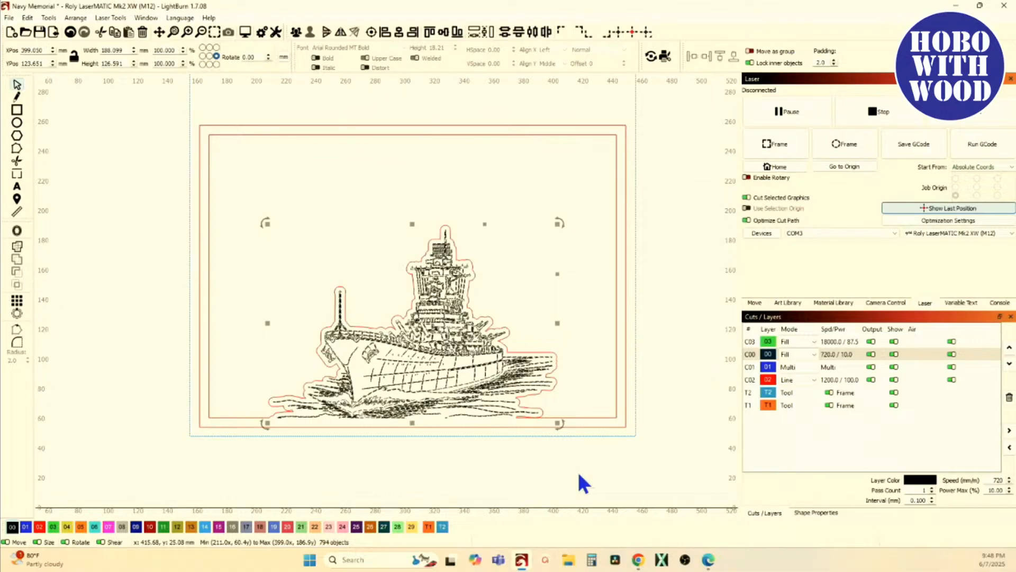
key("Delete")
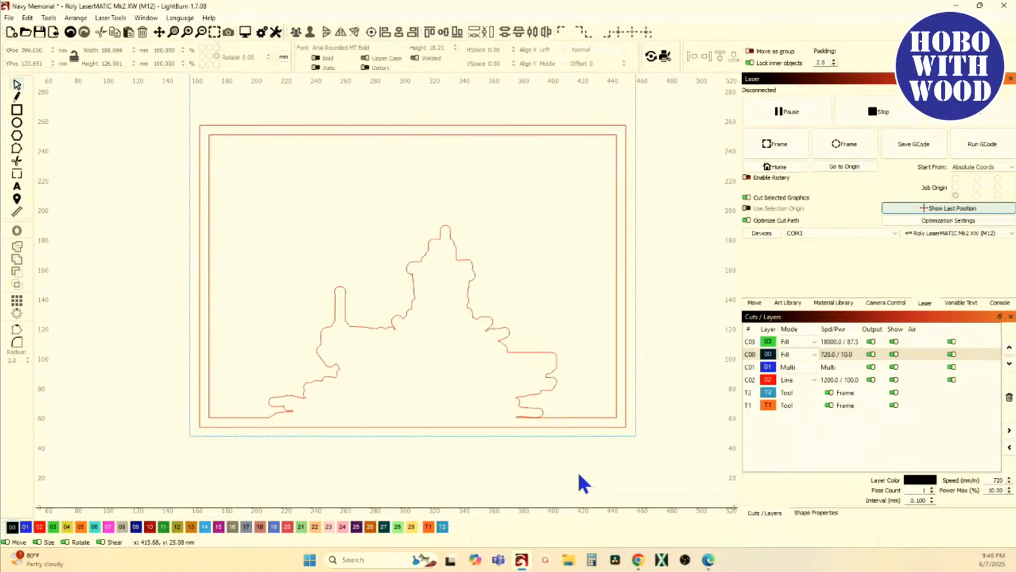
left_click(389, 352)
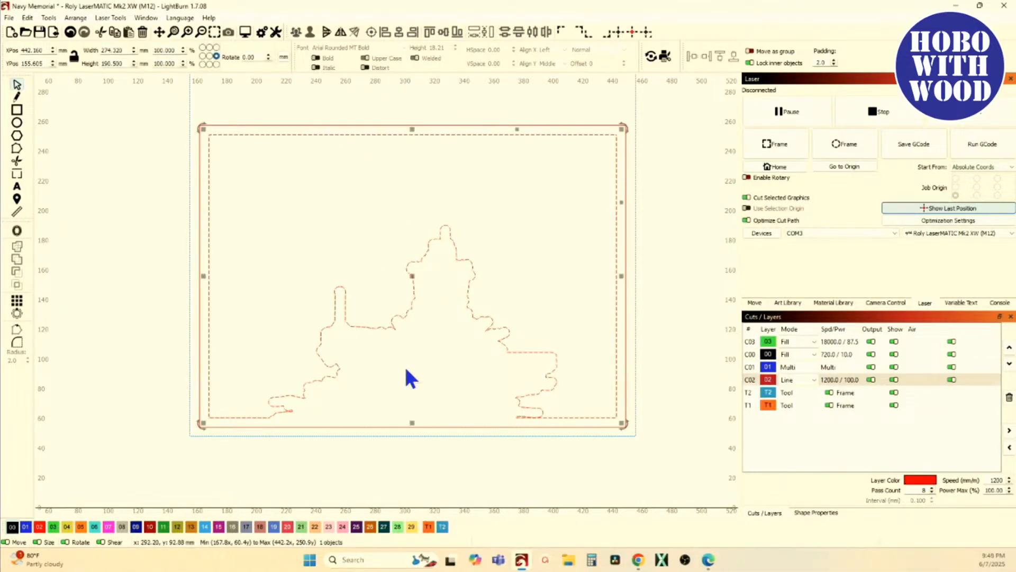
scroll(351, 390, "down", 1)
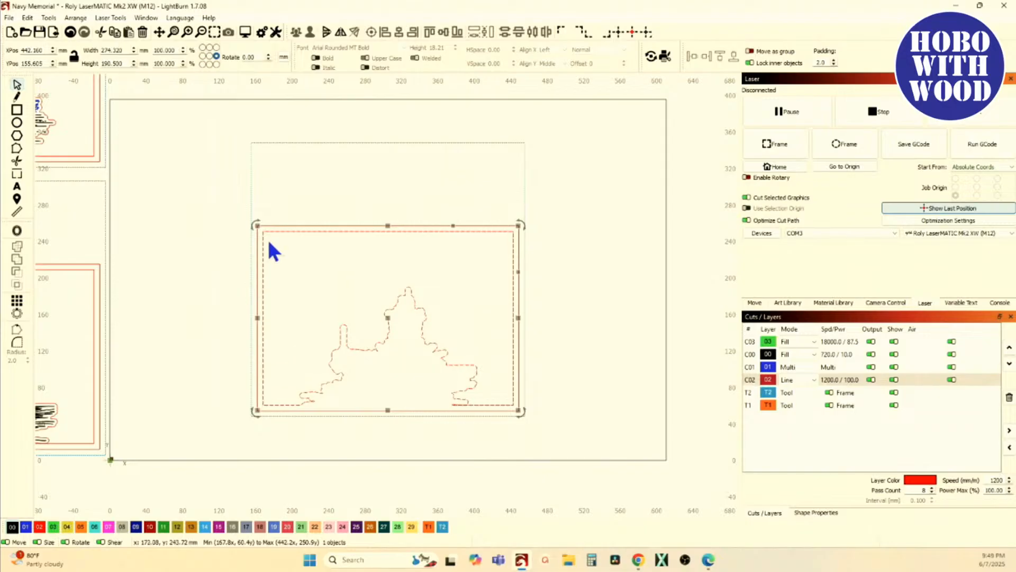
scroll(275, 257, "up", 3)
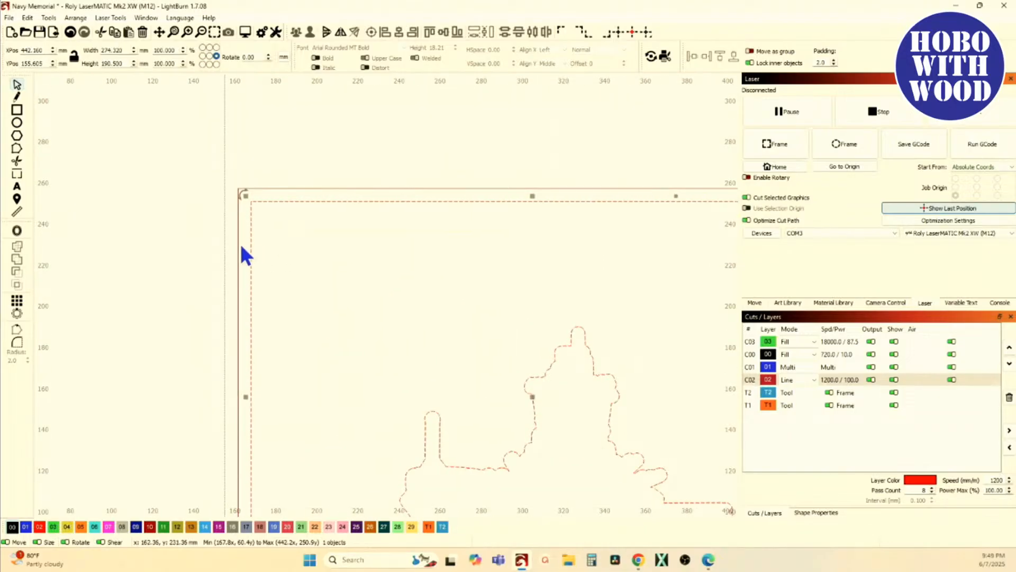
scroll(243, 248, "up", 3)
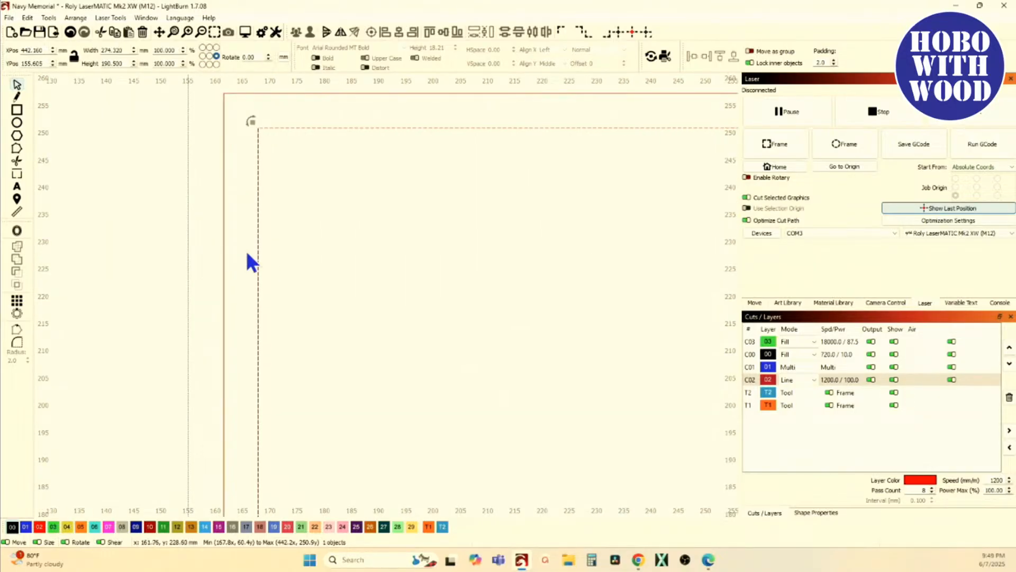
scroll(216, 245, "down", 3)
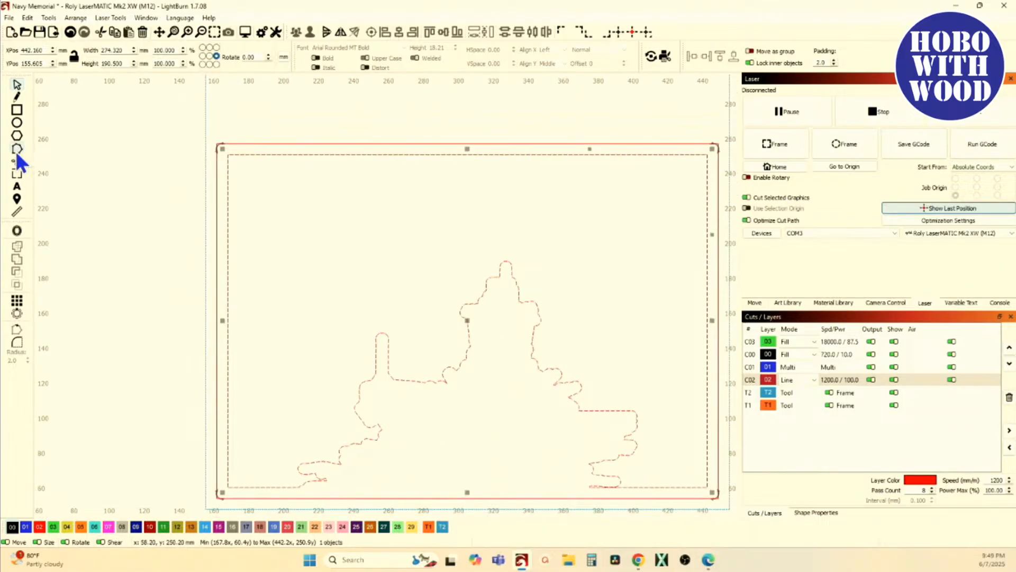
scroll(283, 225, "down", 1)
left_click_drag(268, 203, 515, 418)
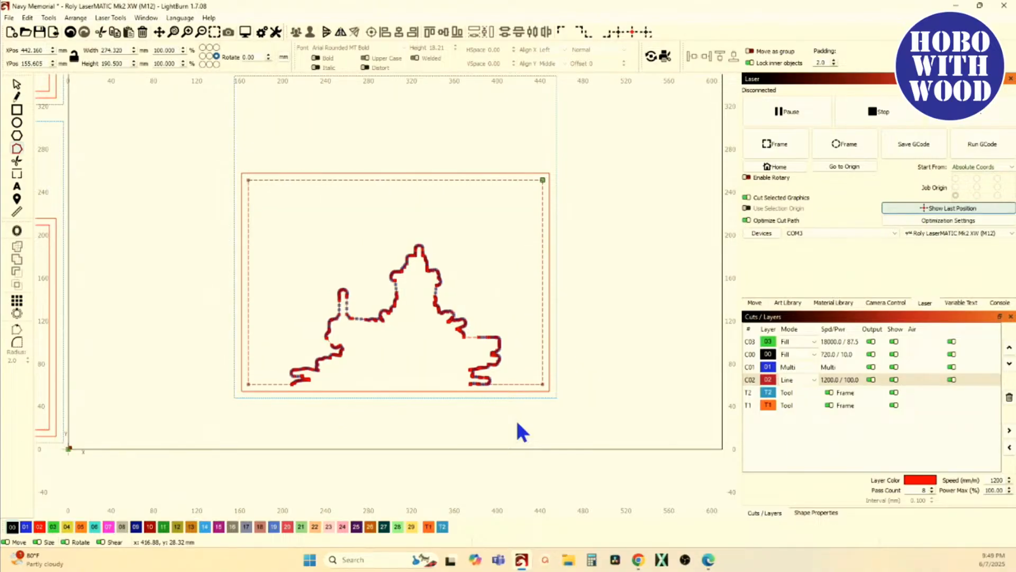
key("Delete")
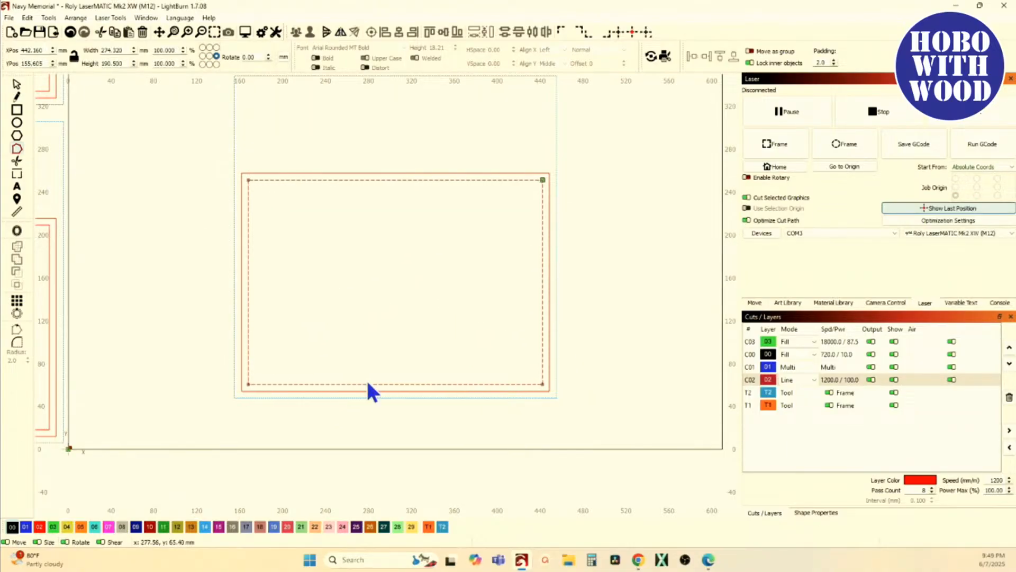
Scale the aircraft and carrier artwork down to about 578 mm wide and move it over the emptied panel.
scroll(303, 203, "down", 5)
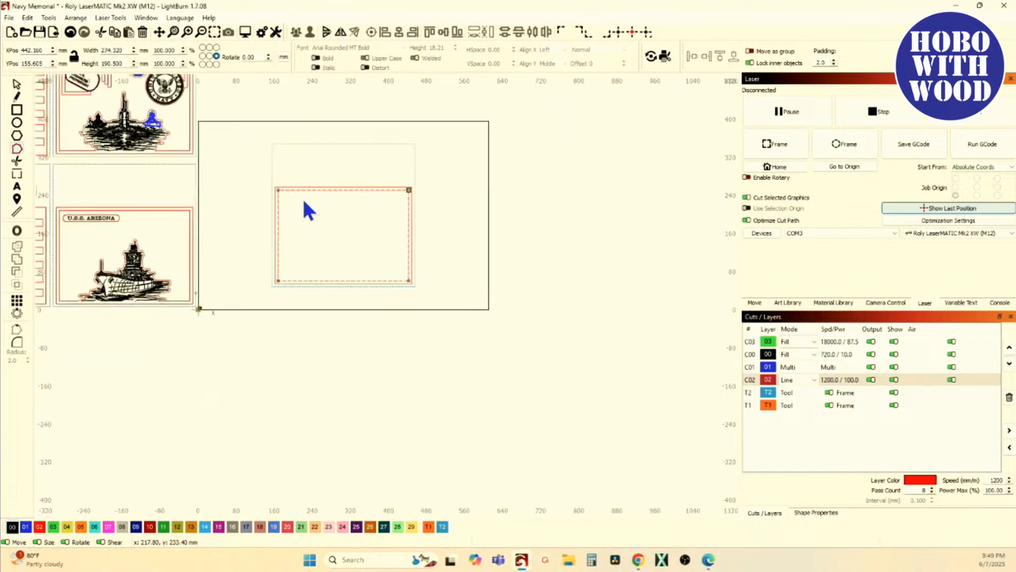
left_click_drag(341, 135, 348, 263)
scroll(367, 250, "down", 1)
scroll(370, 255, "down", 3)
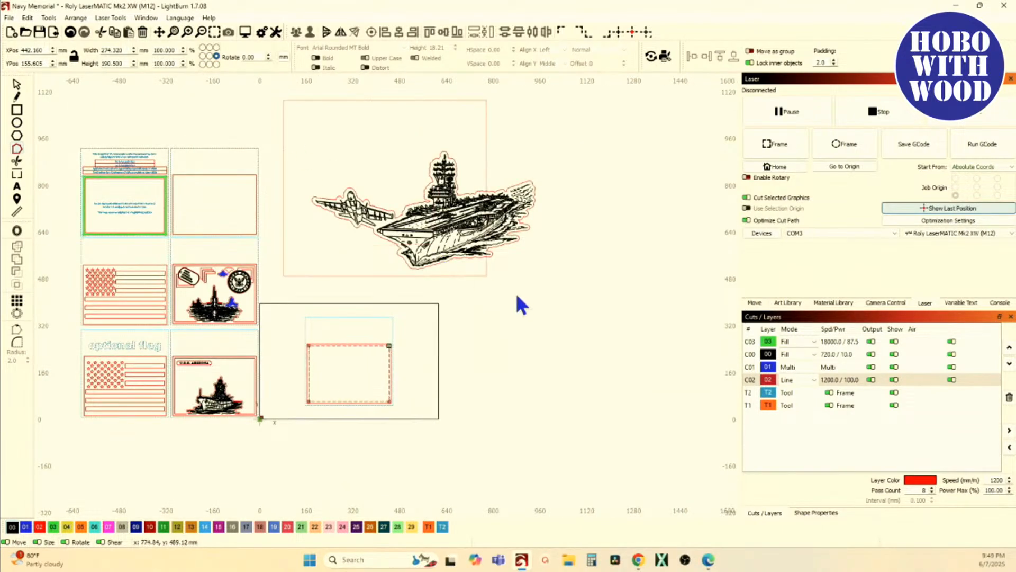
left_click_drag(518, 295, 578, 288)
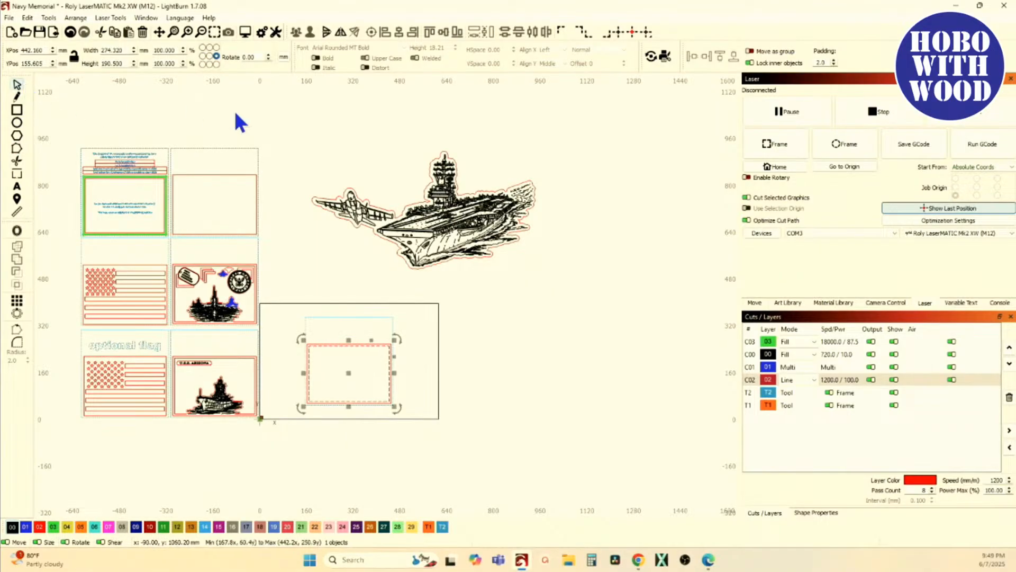
left_click(284, 125)
left_click_drag(575, 284, 512, 261)
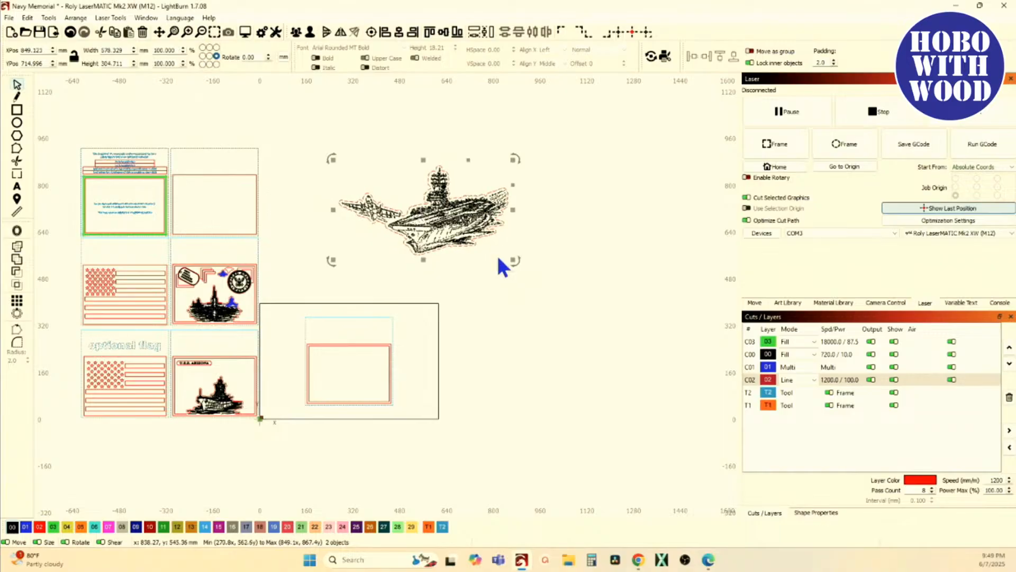
left_click_drag(419, 211, 347, 381)
Shrink the aircraft and carrier artwork to about 251 mm wide and position it low inside the panel's frame.
scroll(418, 412, "up", 3)
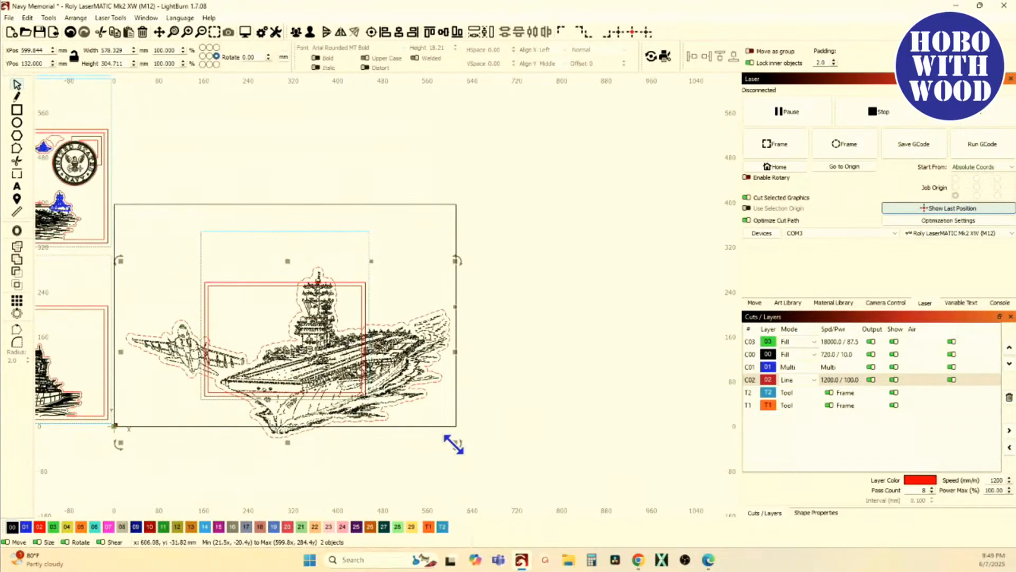
left_click_drag(454, 443, 351, 394)
left_click_drag(304, 417, 387, 402)
scroll(390, 411, "up", 3)
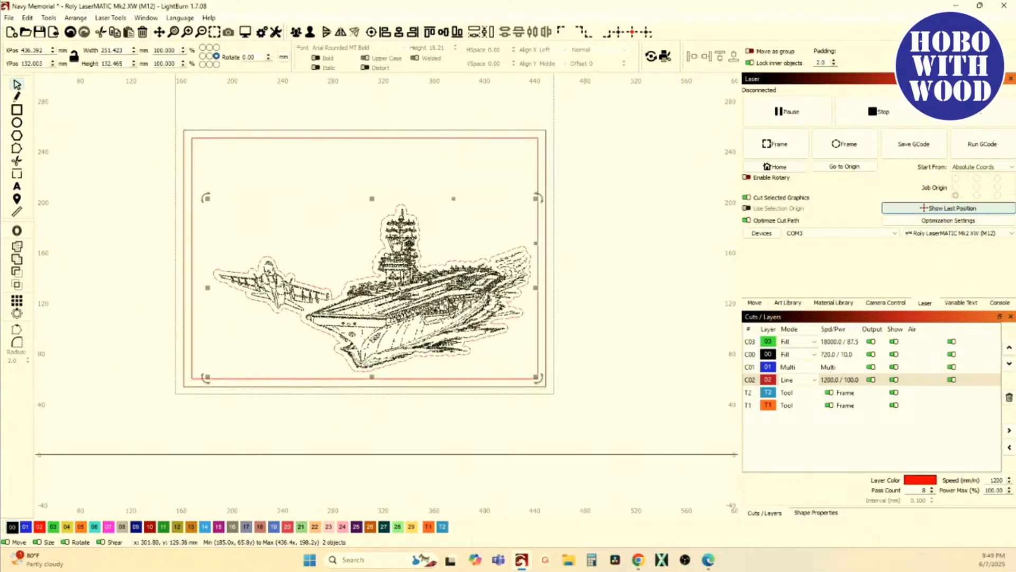
mouse_move(374, 293)
left_mouse_down()
mouse_move(358, 298)
mouse_move(365, 295)
left_mouse_up()
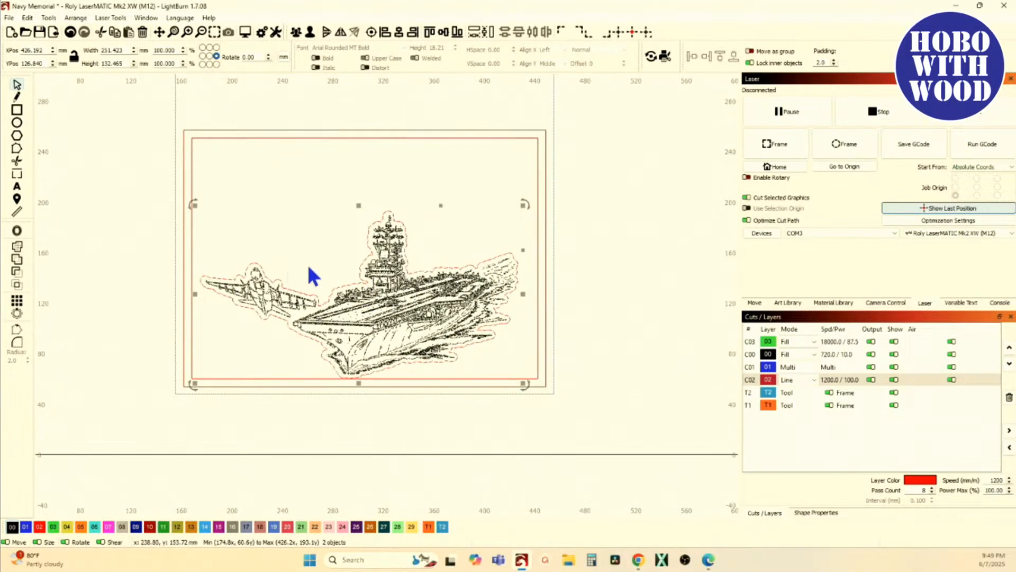
mouse_move(394, 346)
left_mouse_down()
mouse_move(400, 317)
mouse_move(402, 335)
left_mouse_up()
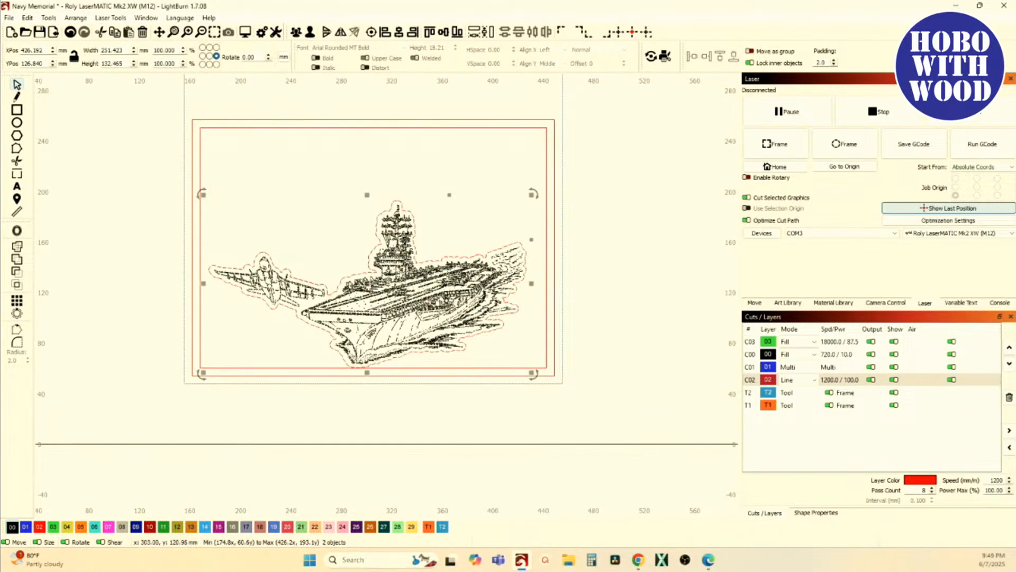
left_click_drag(367, 285, 367, 287)
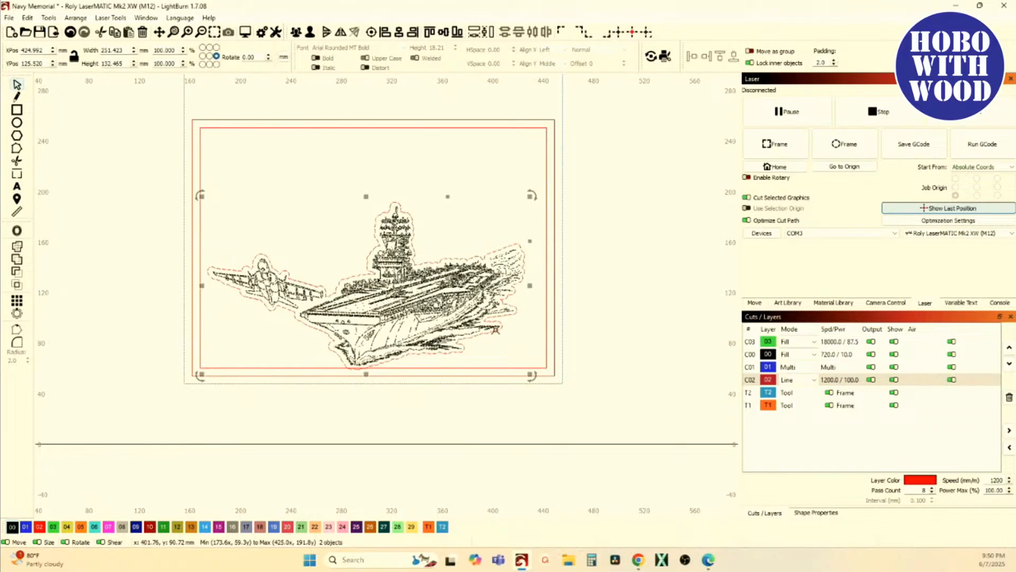
Enlarge the aircraft and carrier artwork to about 280 mm wide and centre it horizontally on the panel's frame.
left_click_drag(528, 376, 532, 384)
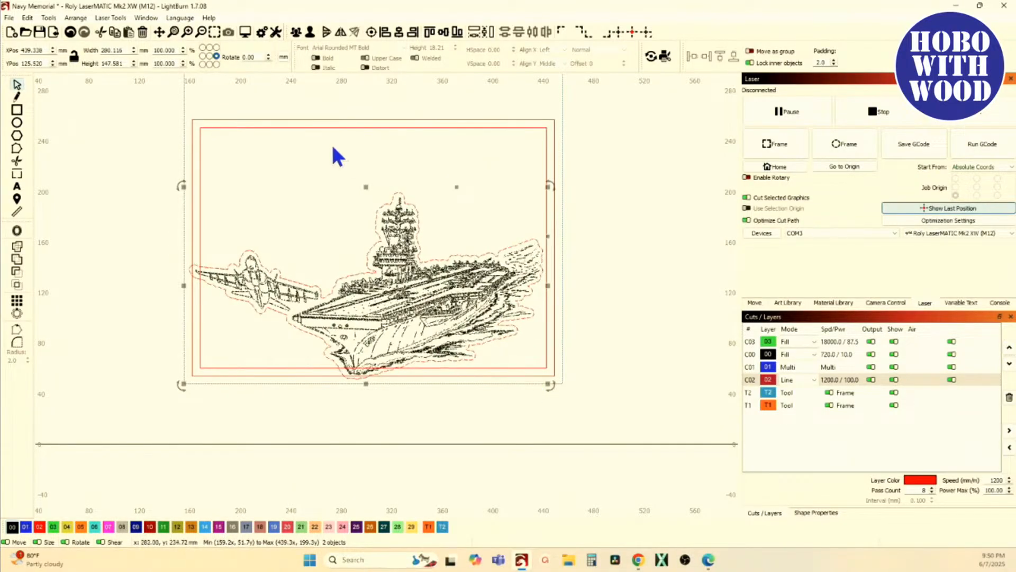
left_click(379, 121, "shift")
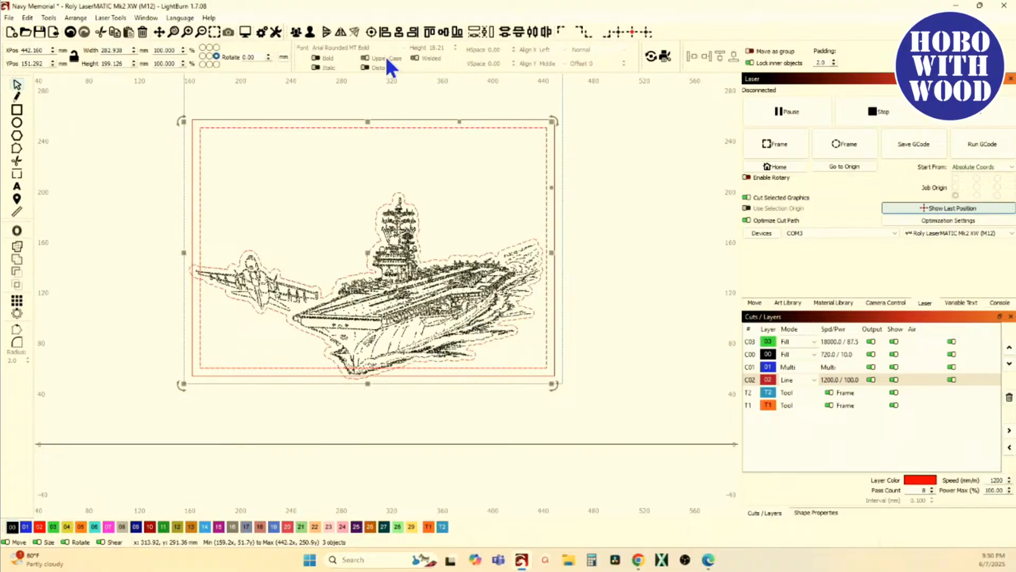
left_click(399, 31)
left_click(356, 189)
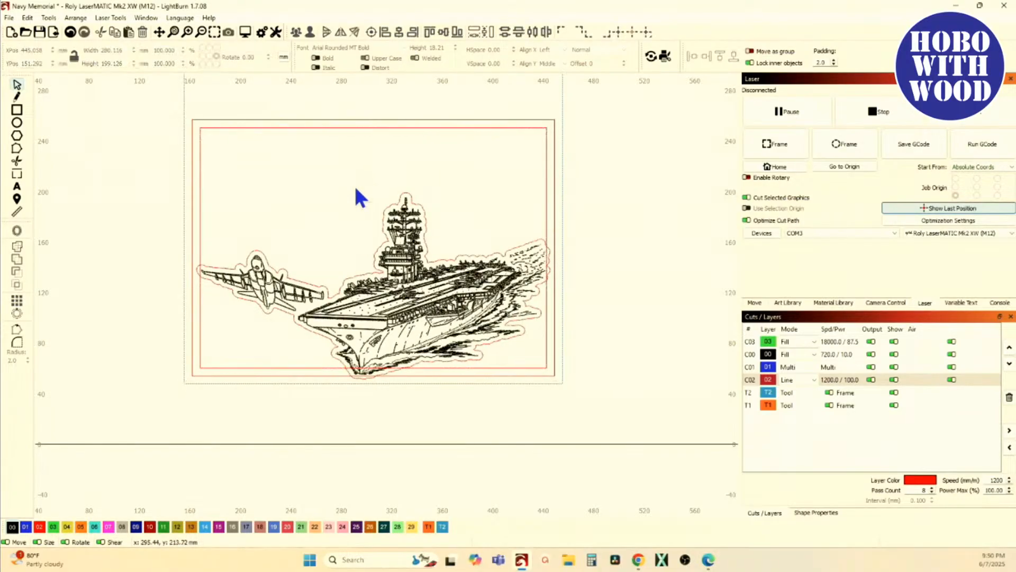
left_click(361, 290)
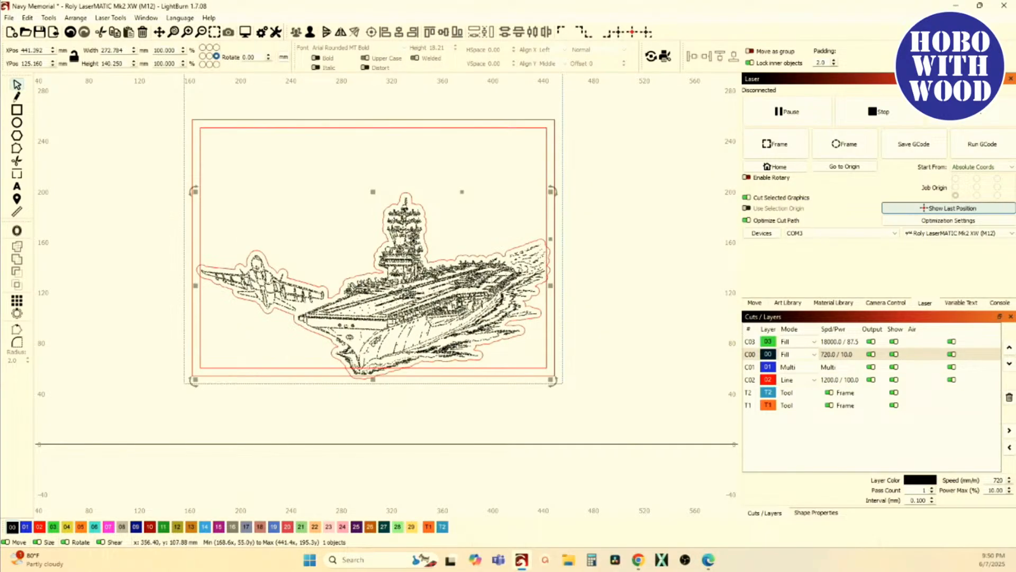
key("Up")
key("Up")
key("Up")
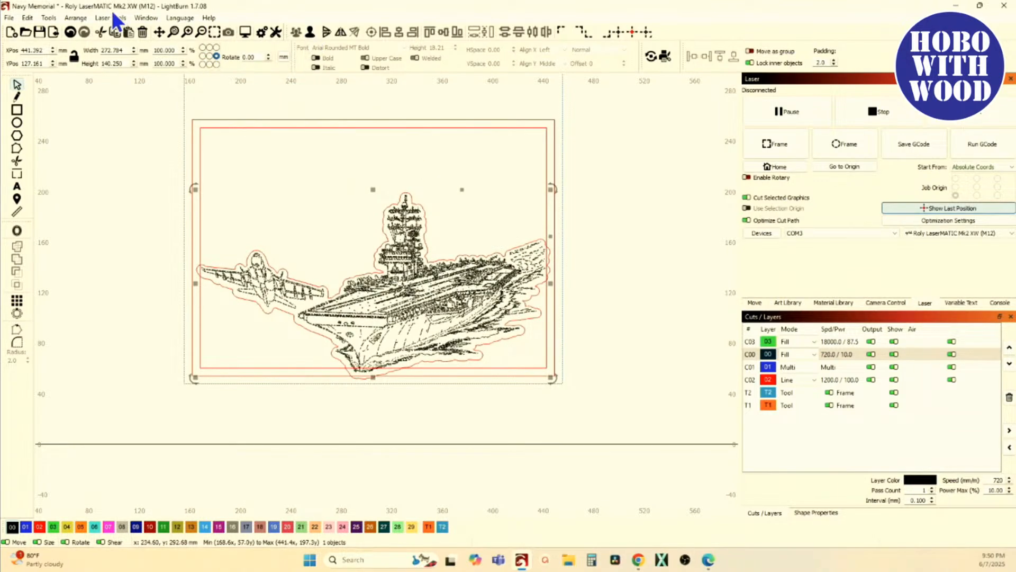
left_click(68, 31)
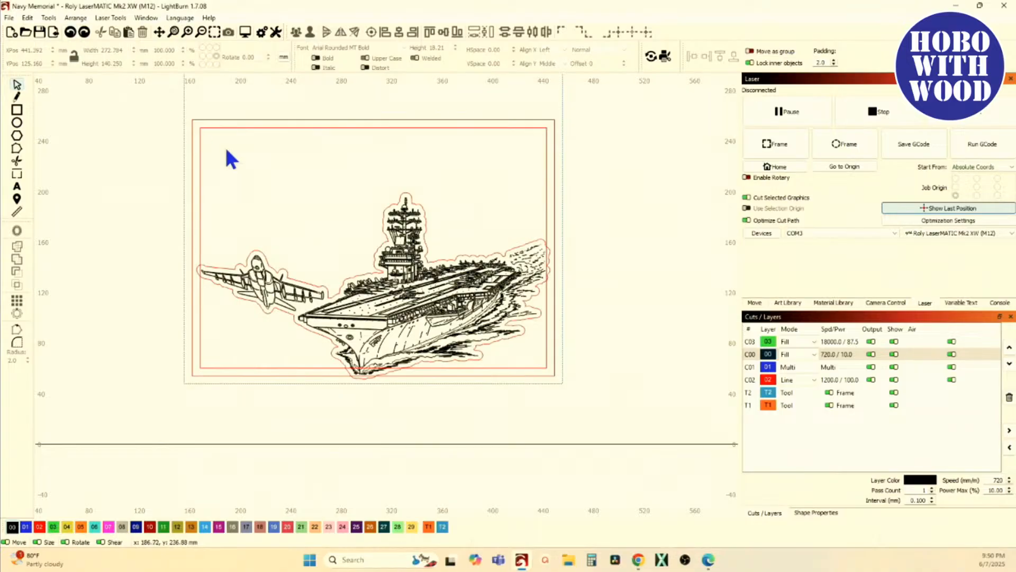
Group the carrier and aircraft engraving with its red outline and nudge the group up about 6 mm within the frame.
left_click_drag(133, 174, 624, 432)
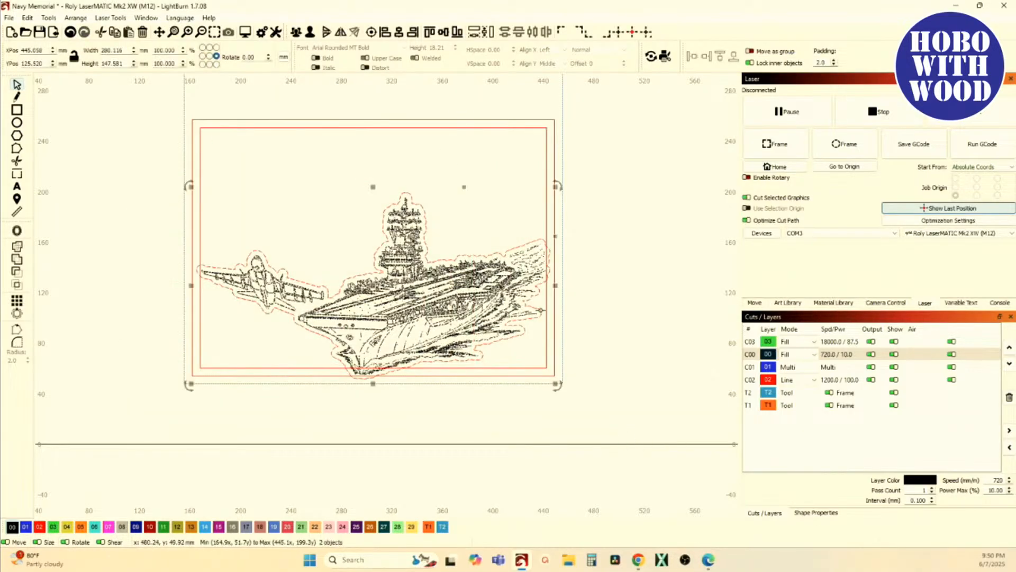
left_click(294, 34)
key("Up")
key("Up")
key("Up")
key("Up")
key("Up")
key("Up")
key("Up")
key("Up")
key("Up")
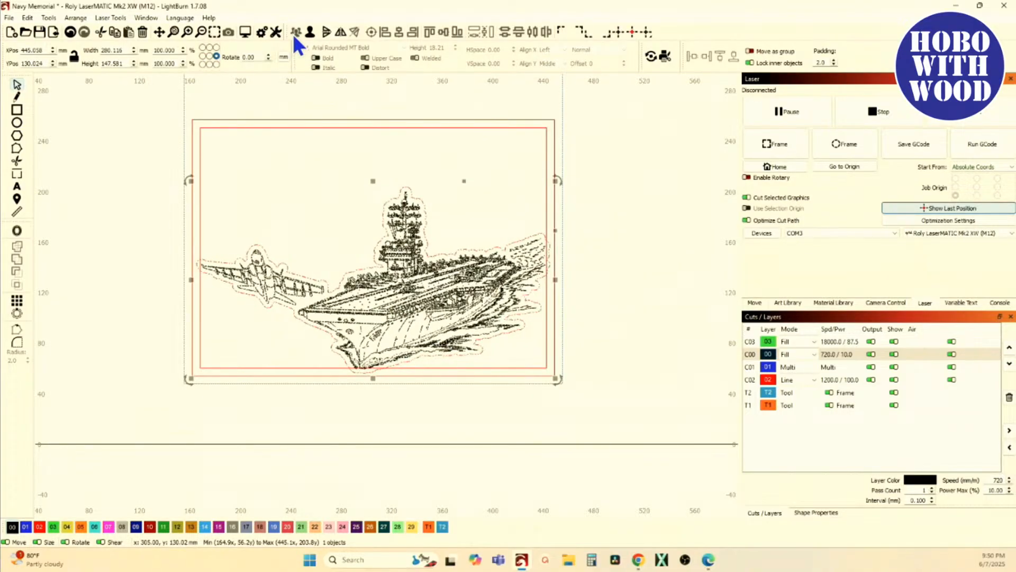
key("Up")
key("Up")
key("Up")
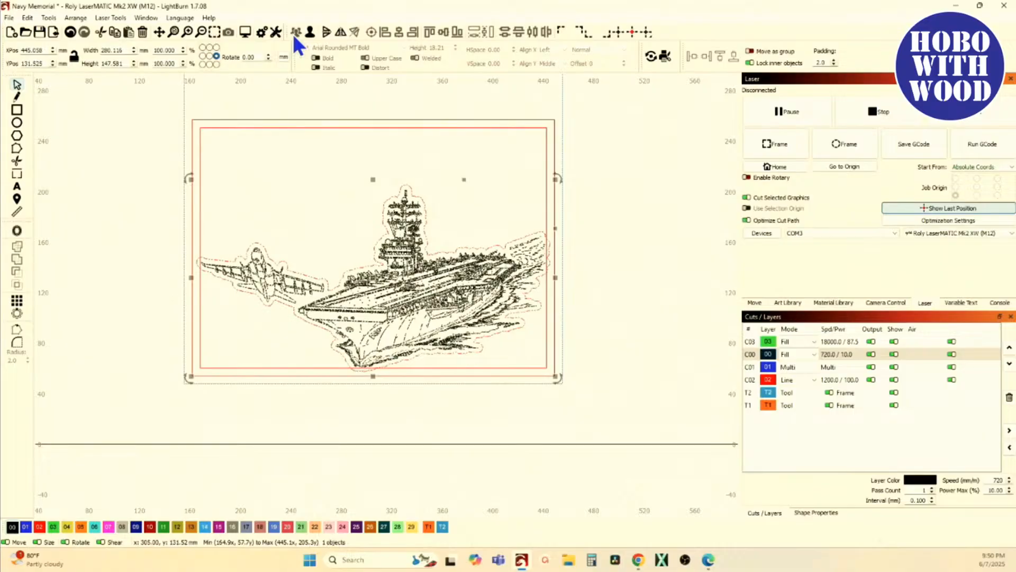
scroll(268, 196, "up", 3)
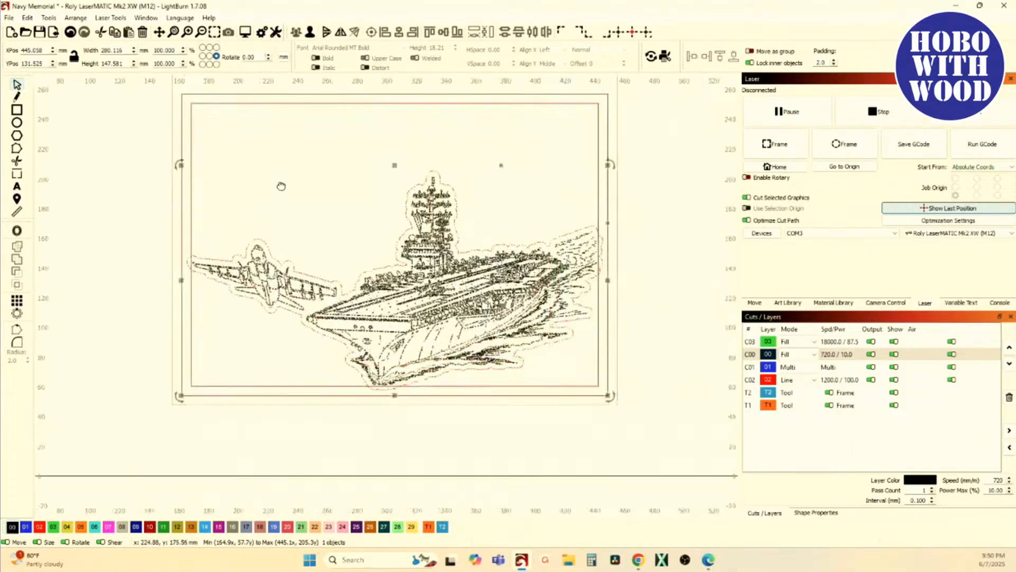
scroll(333, 264, "down", 3)
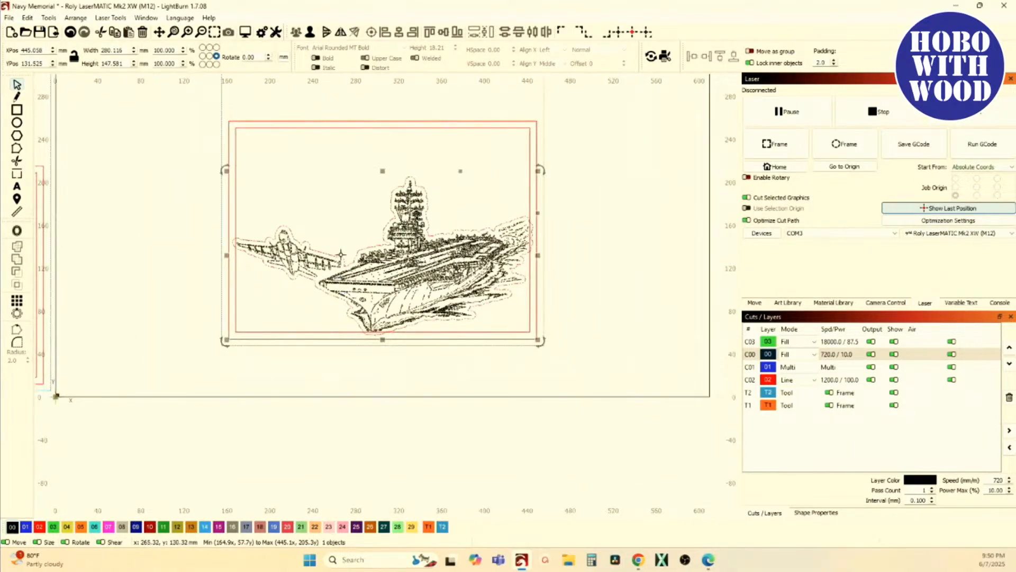
left_click(300, 176)
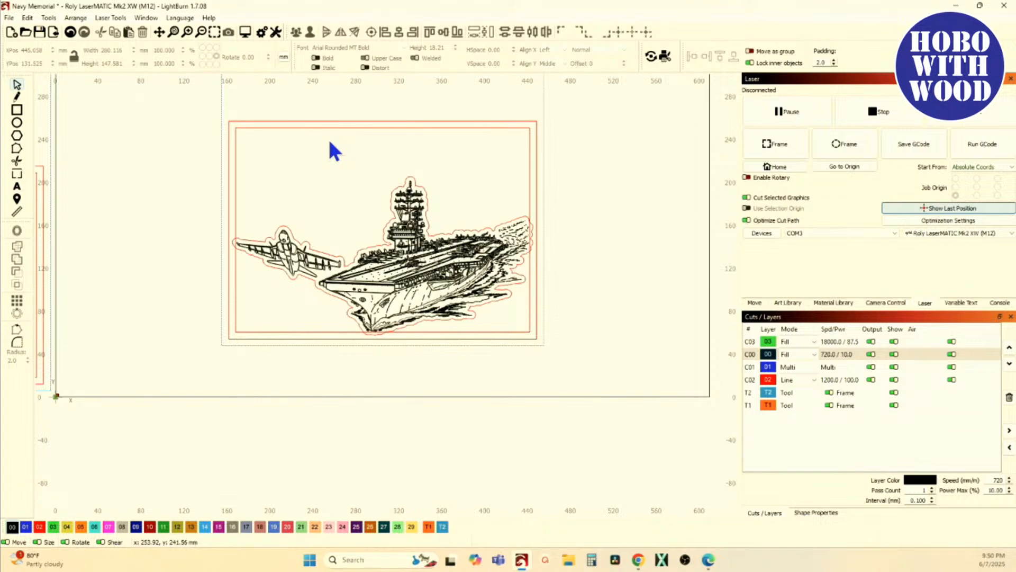
Group the panel's inner and outer frame rectangles, and select the aircraft and carrier artwork group on its own.
left_click(297, 119)
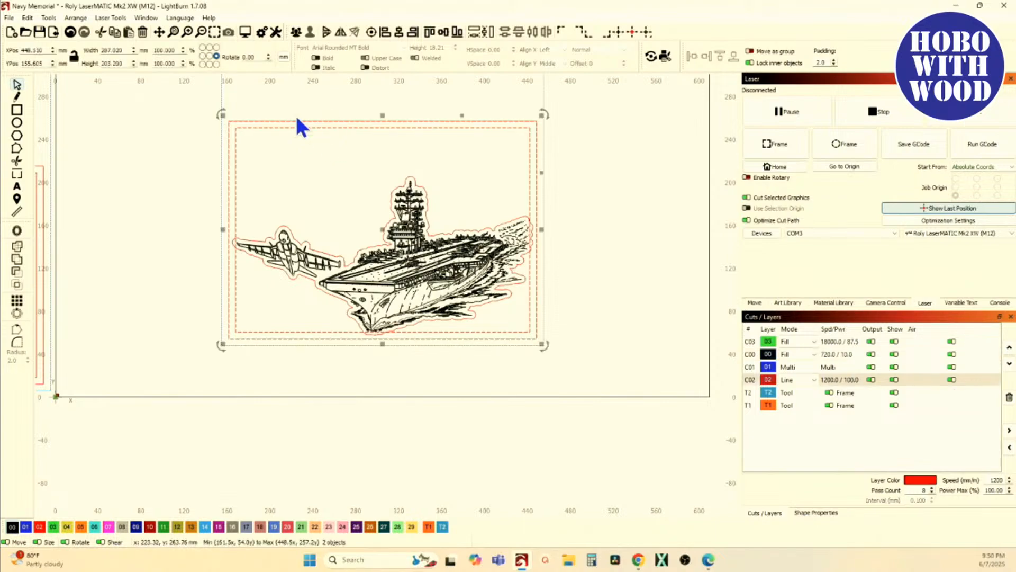
left_click(297, 33)
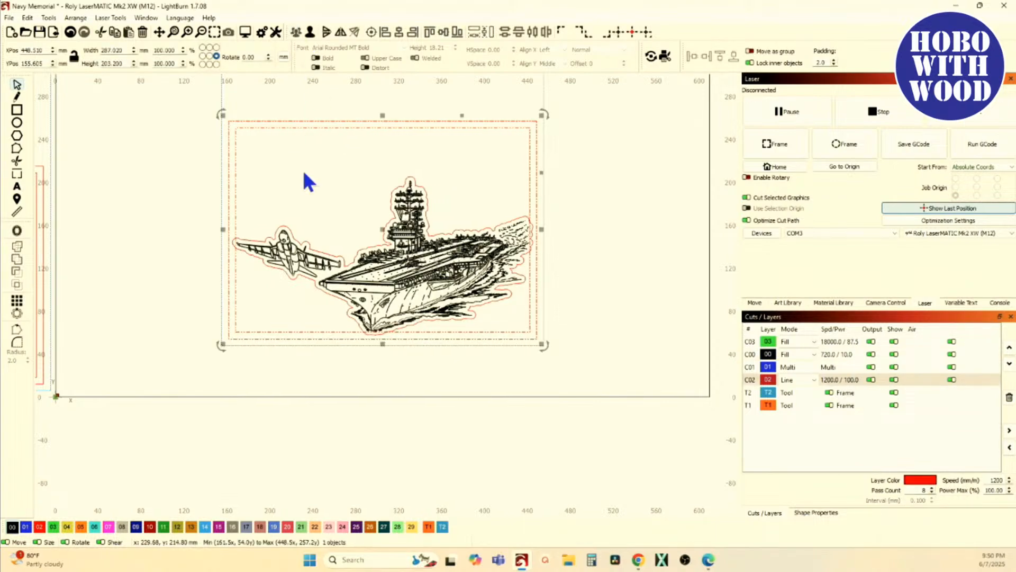
left_click(298, 240, "shift")
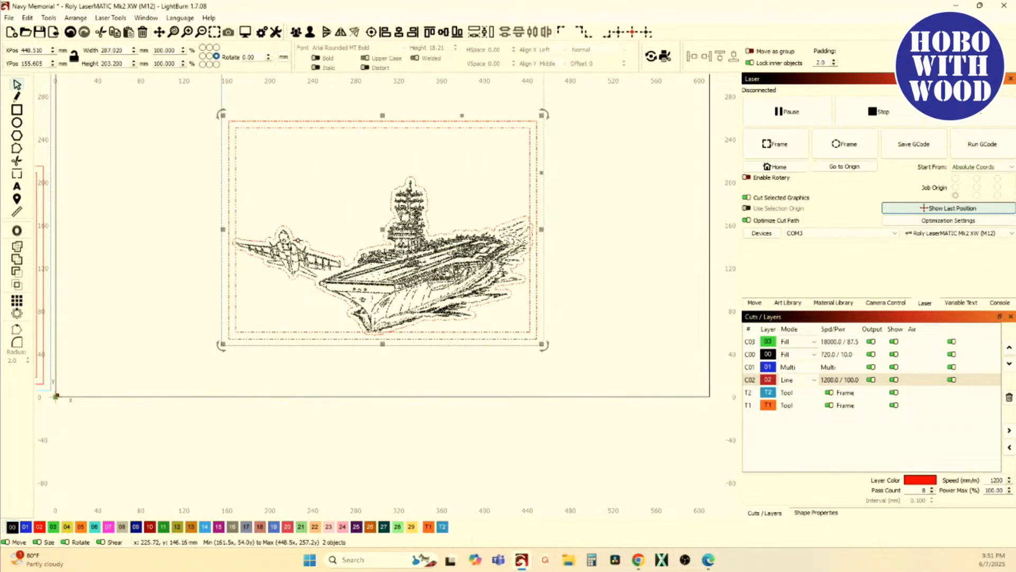
left_click(409, 226)
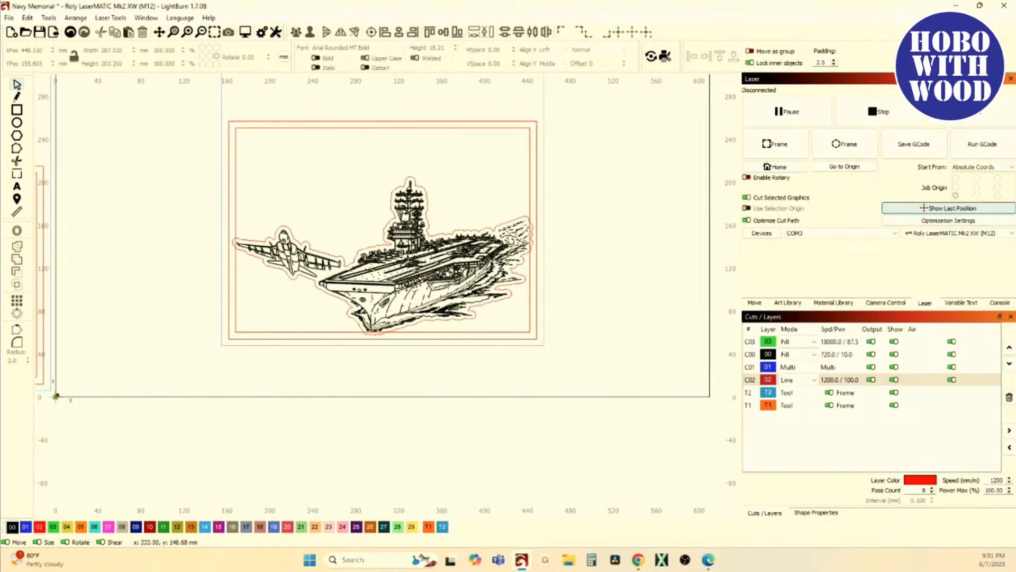
left_click(413, 237)
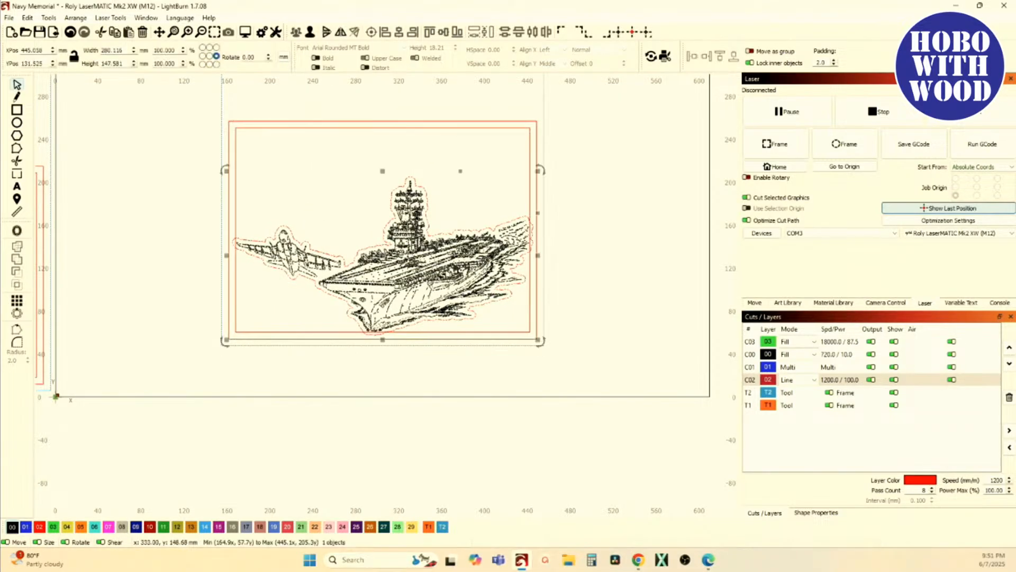
Ungroup the carrier and aircraft artwork and select its red outline on its own.
left_click(312, 34)
left_click(323, 177)
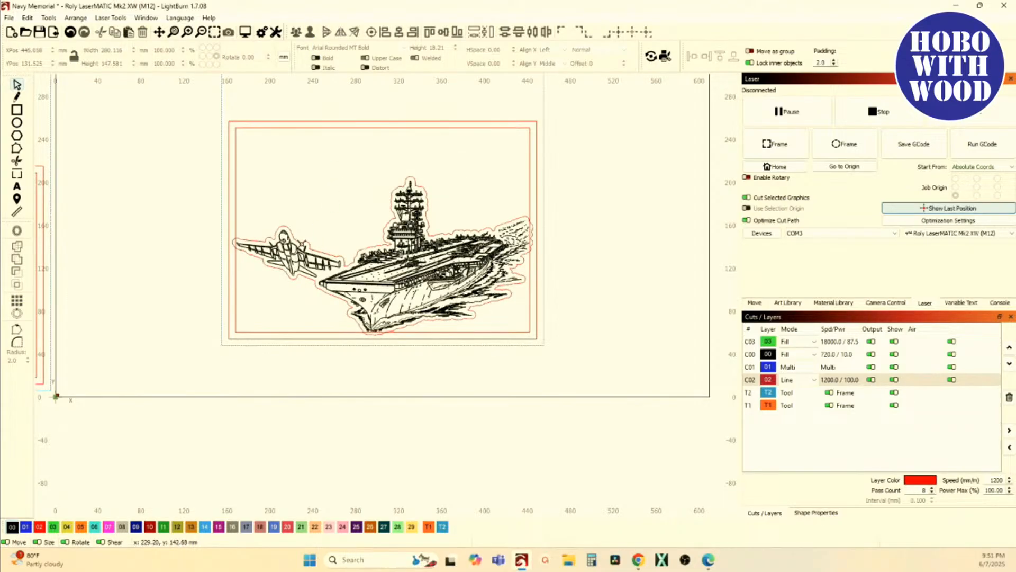
left_click(302, 244)
scroll(315, 251, "up", 3)
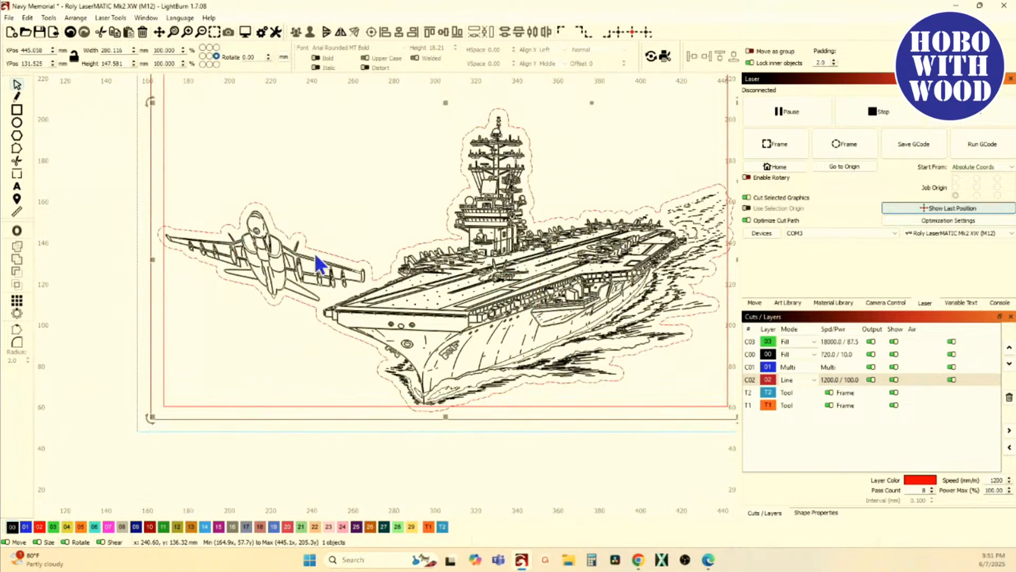
scroll(318, 263, "down", 1)
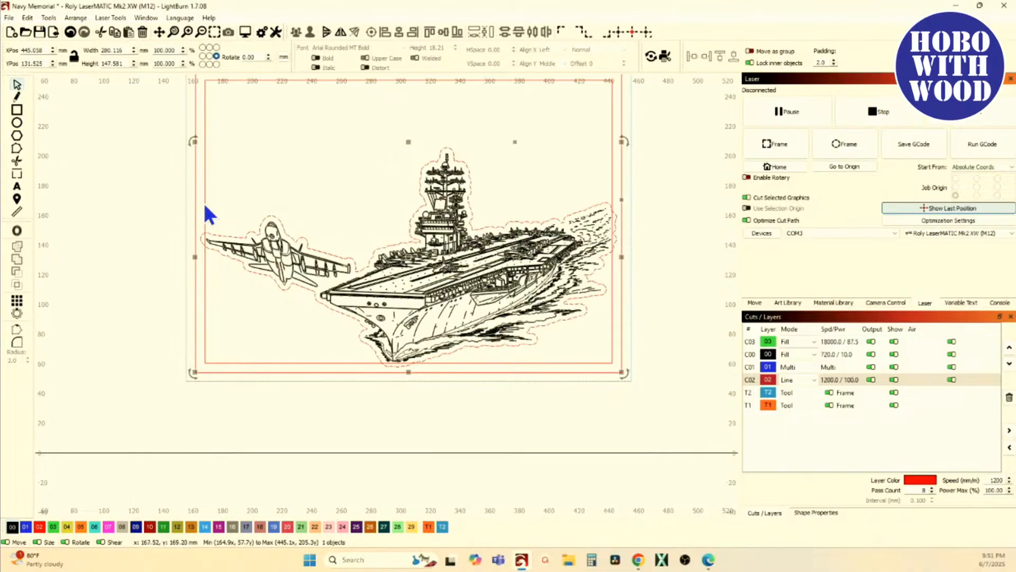
Set red layer C02 to Fill mode and switch the design display to filled rendering.
left_click_drag(211, 198, 200, 201)
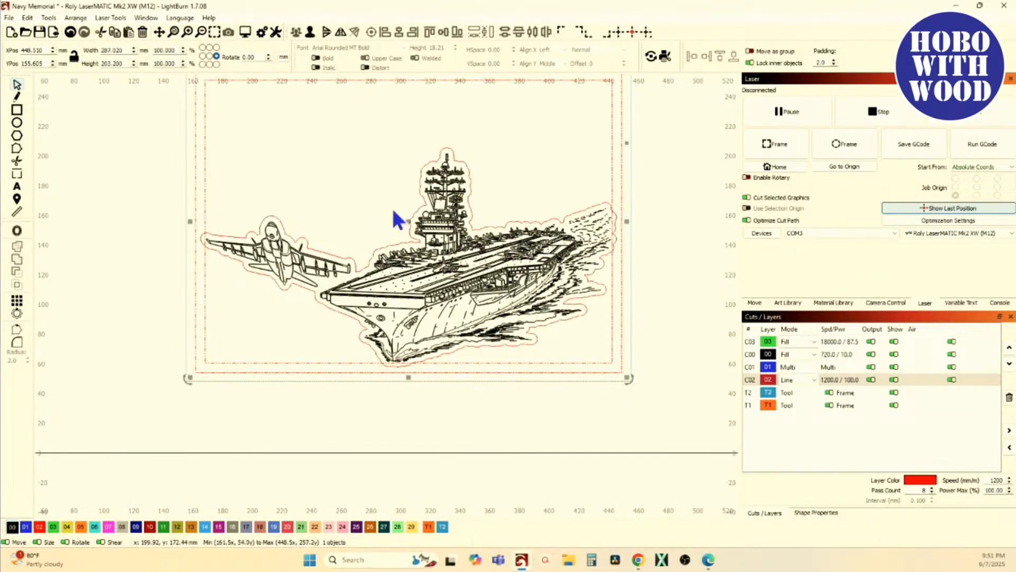
left_click(795, 379)
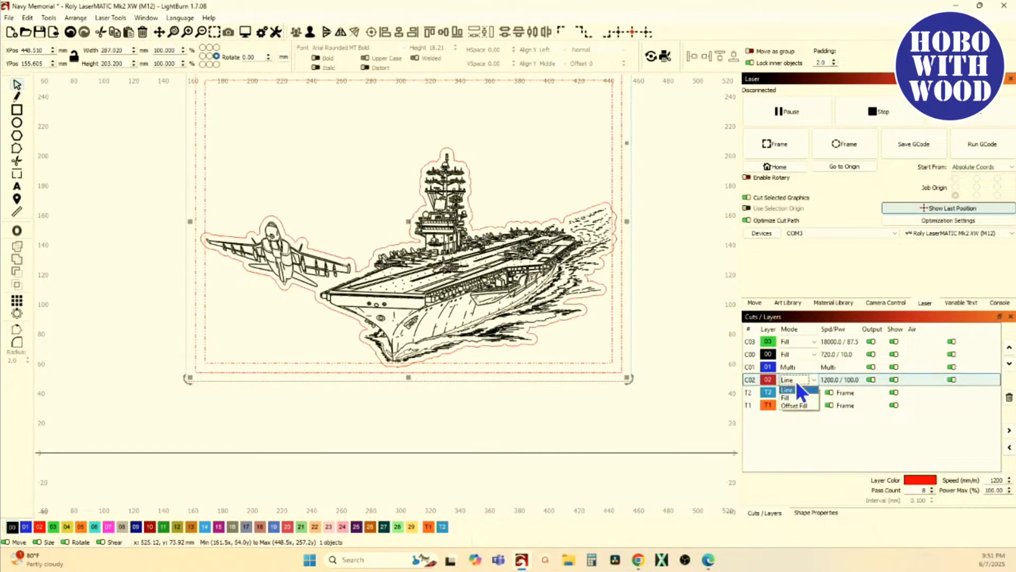
left_click(796, 398)
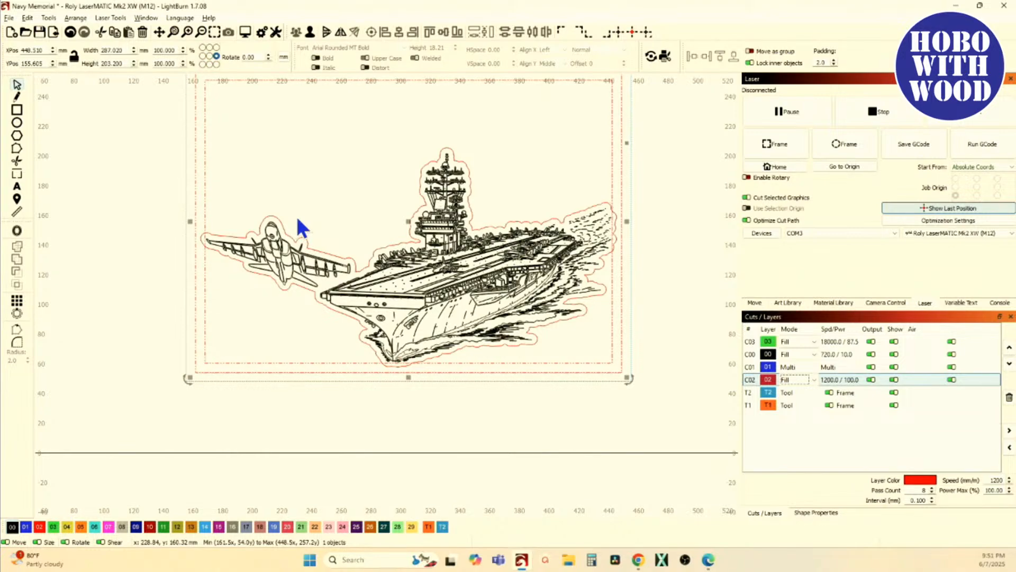
key("alt+shift+w")
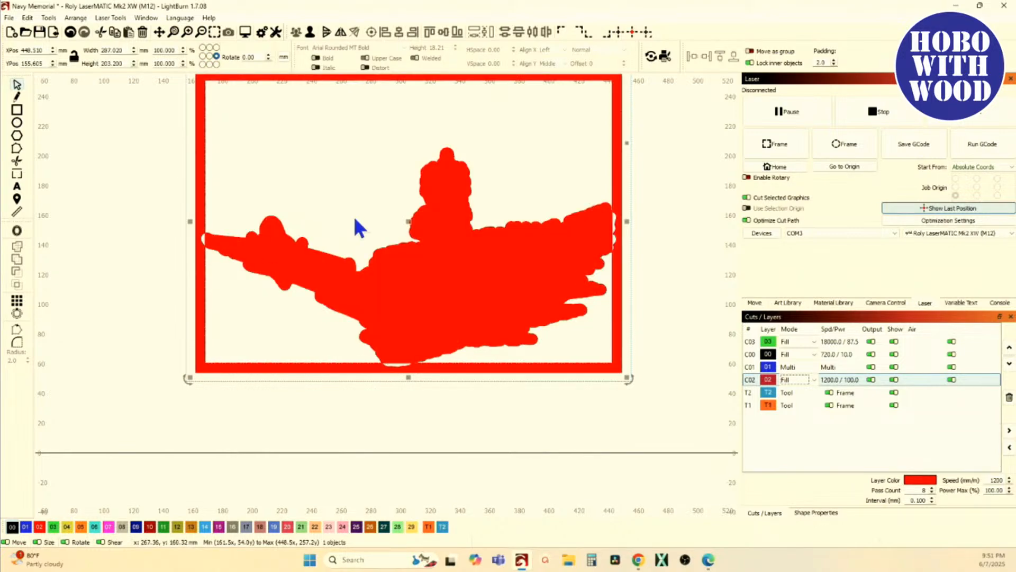
Try to weld the carrier and aircraft artwork, its outline and the frame group together, and undo it.
left_click_drag(336, 199, 353, 275)
left_click(48, 155)
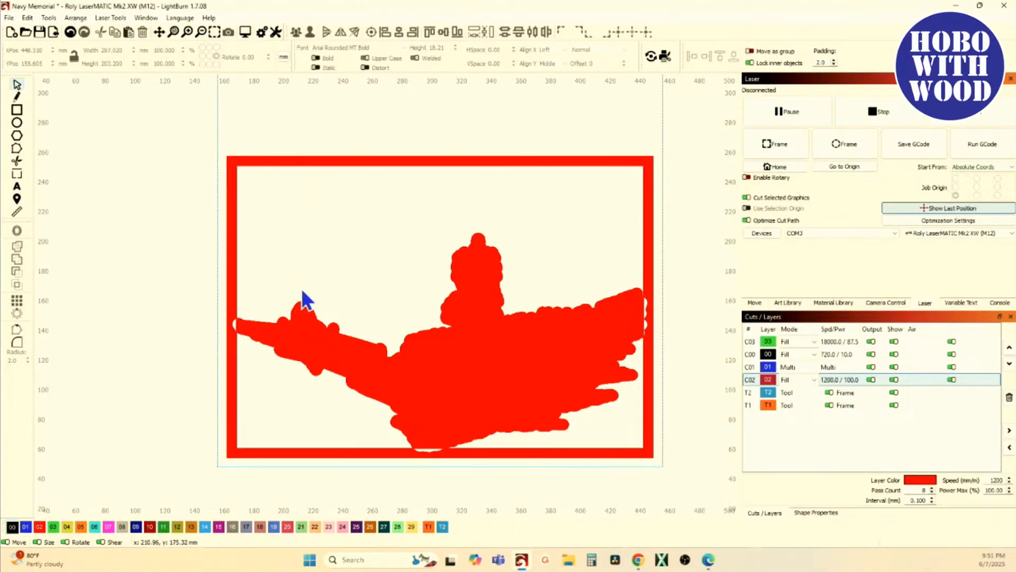
left_click(305, 308)
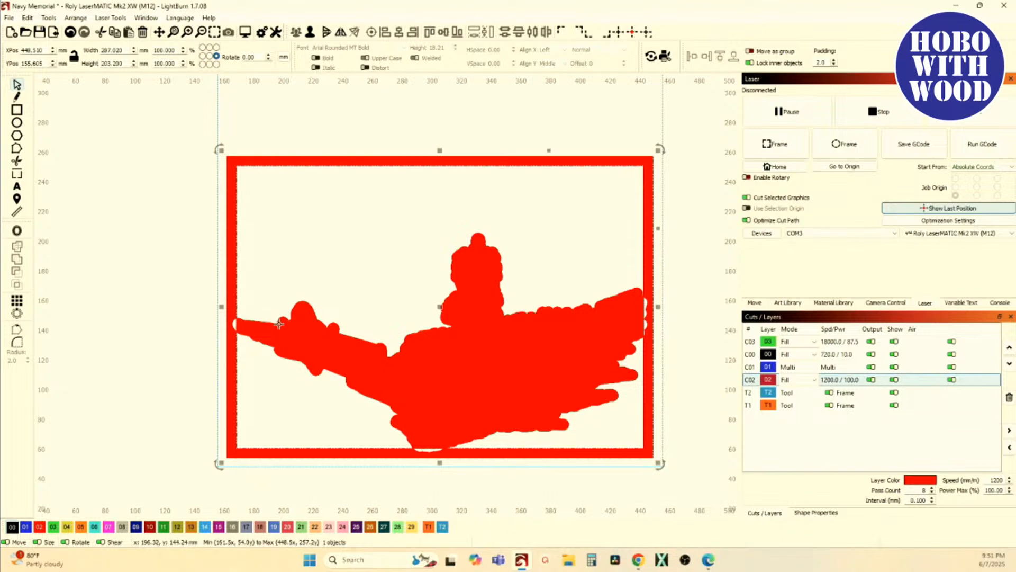
left_click(145, 256)
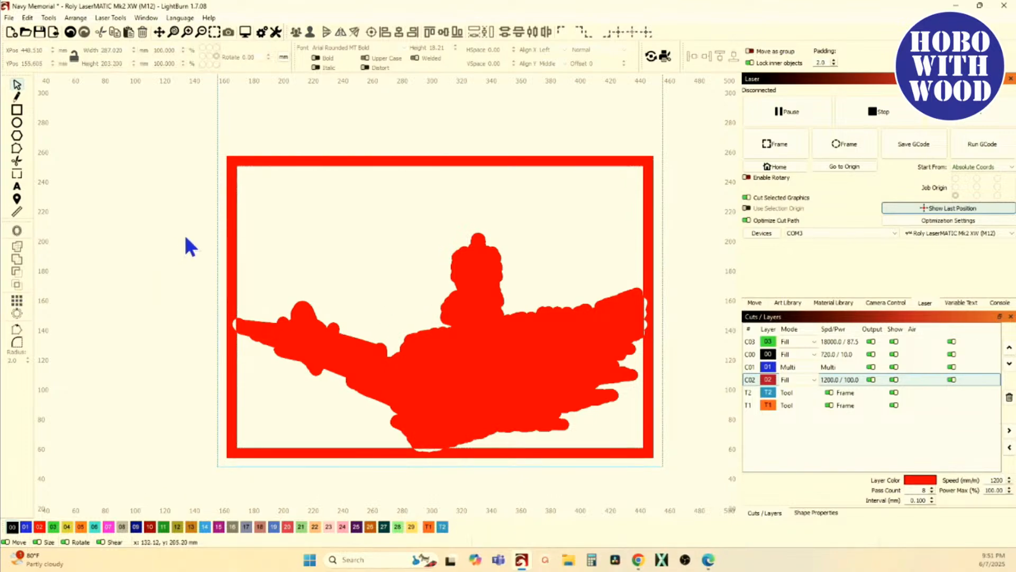
scroll(185, 248, "down", 1)
left_click_drag(185, 247, 170, 250)
left_click_drag(141, 198, 642, 480)
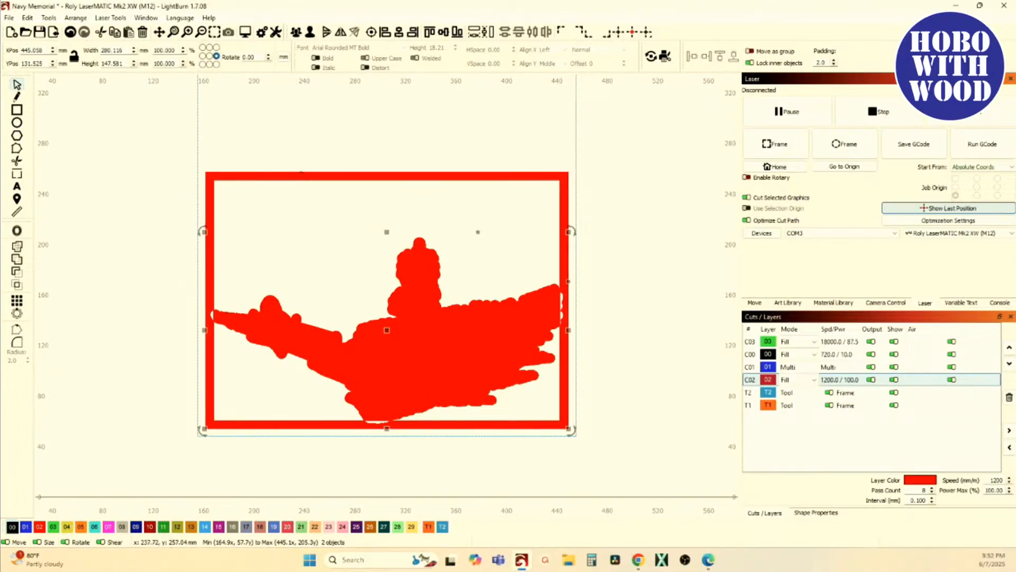
left_click(302, 179, "shift")
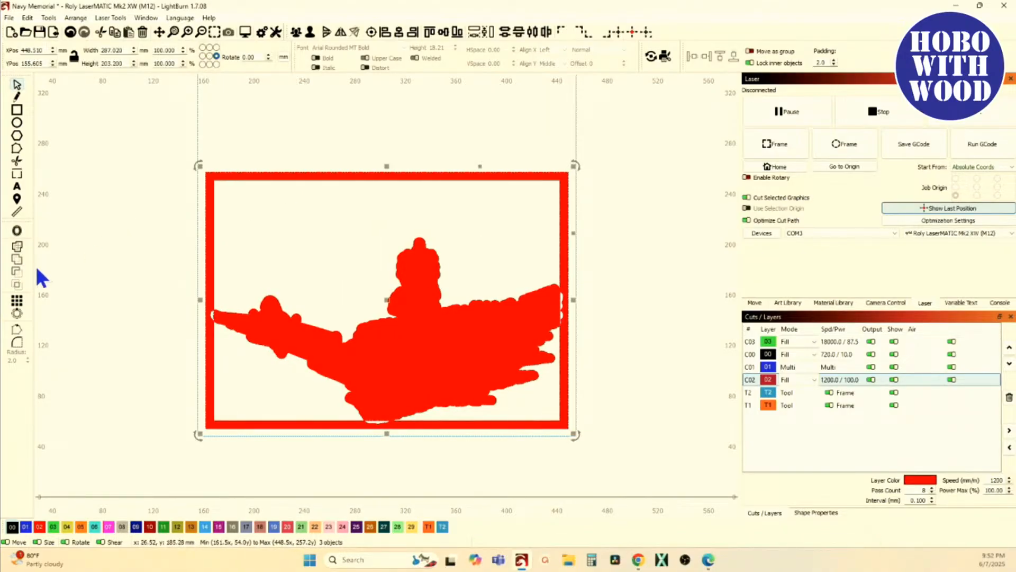
left_click(20, 250)
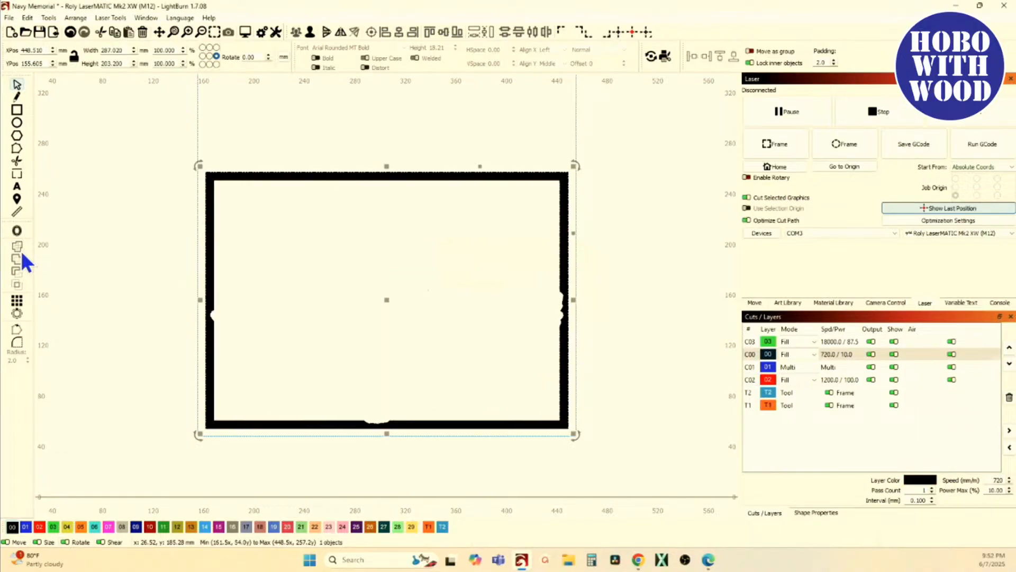
key("ctrl+z")
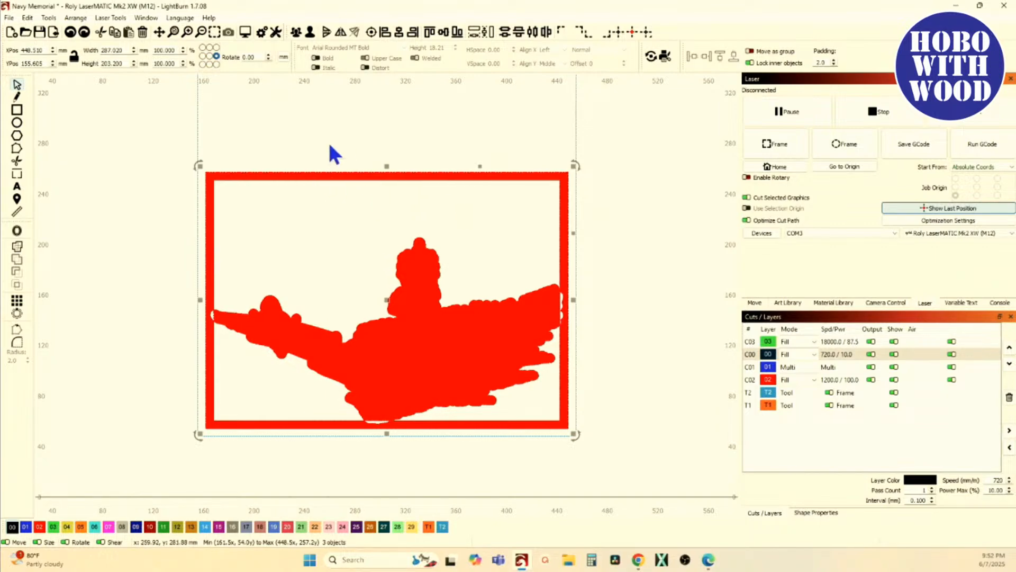
Ungroup the panel's frame into separate inner and outer rectangles and select the inner one.
left_click(343, 206)
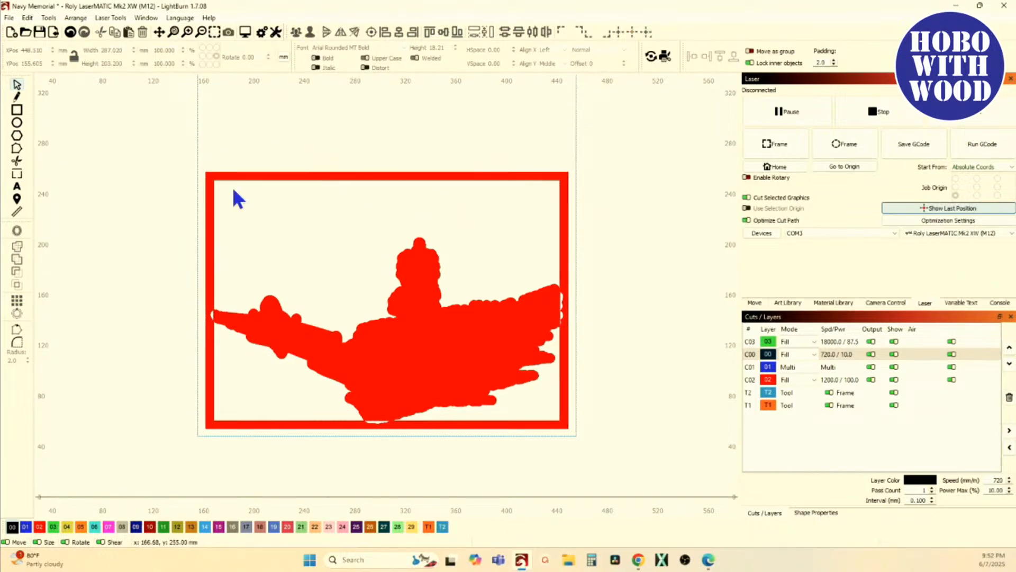
left_click(573, 203)
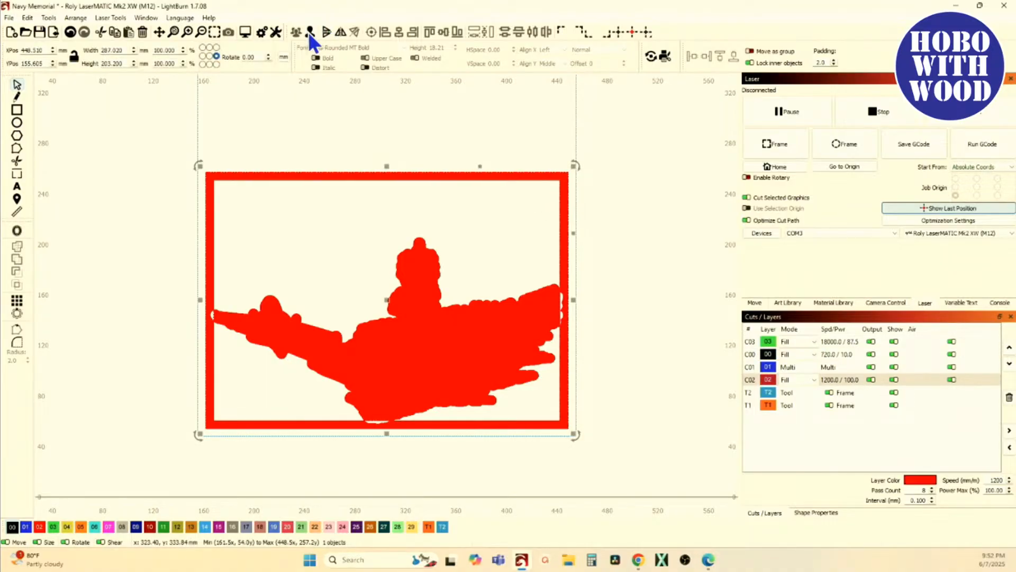
left_click(328, 106)
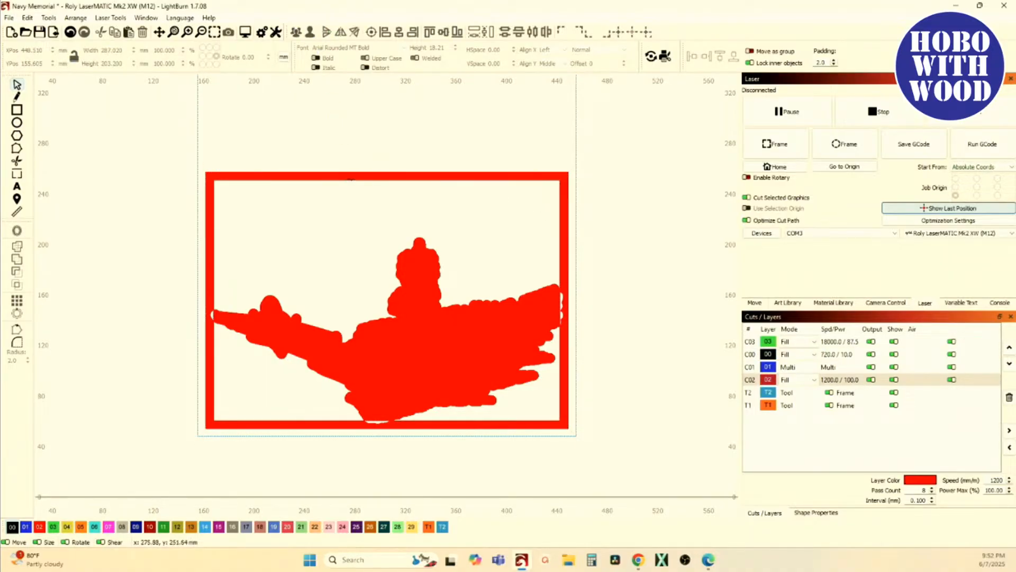
left_click(351, 178)
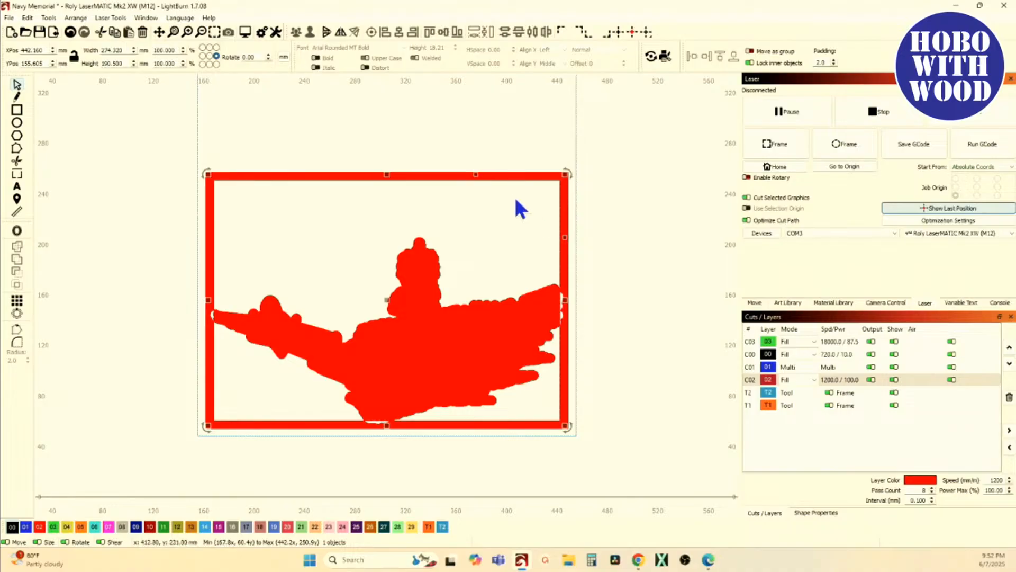
Assign the panel's outer frame rectangle to tool layer T2.
scroll(516, 204, "up", 4)
scroll(551, 200, "down", 4)
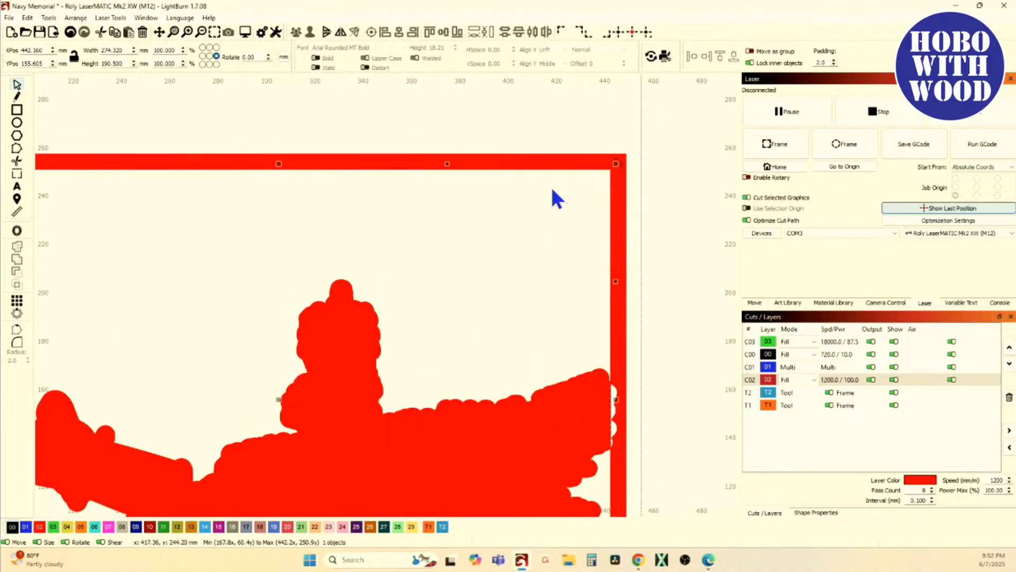
left_click(536, 165)
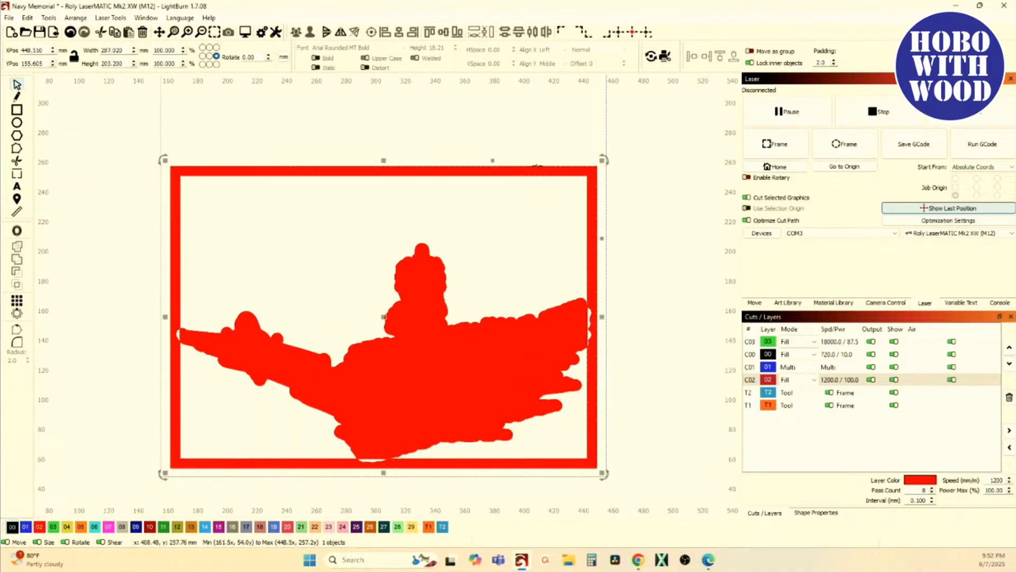
left_click(443, 527)
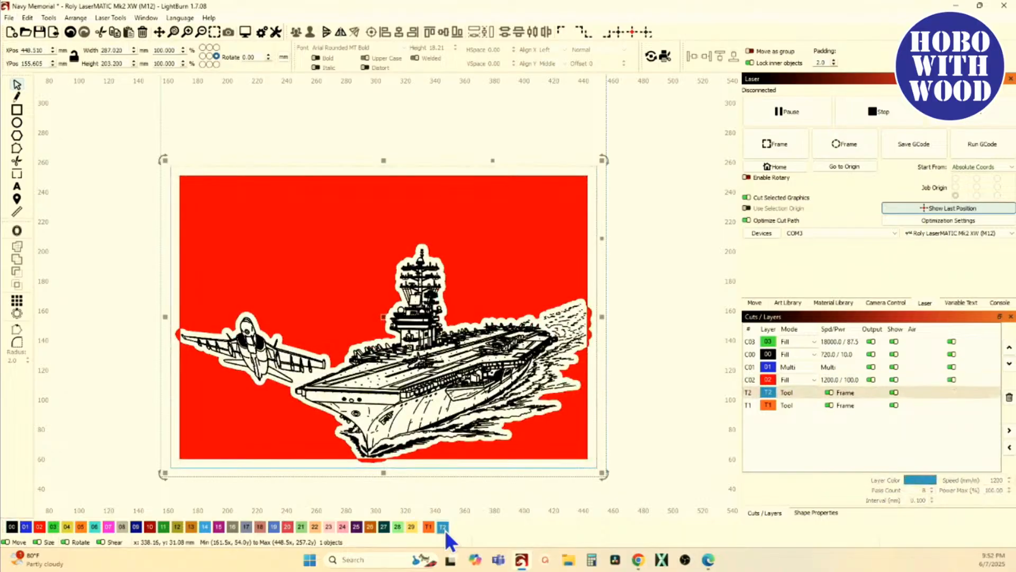
left_click(186, 135)
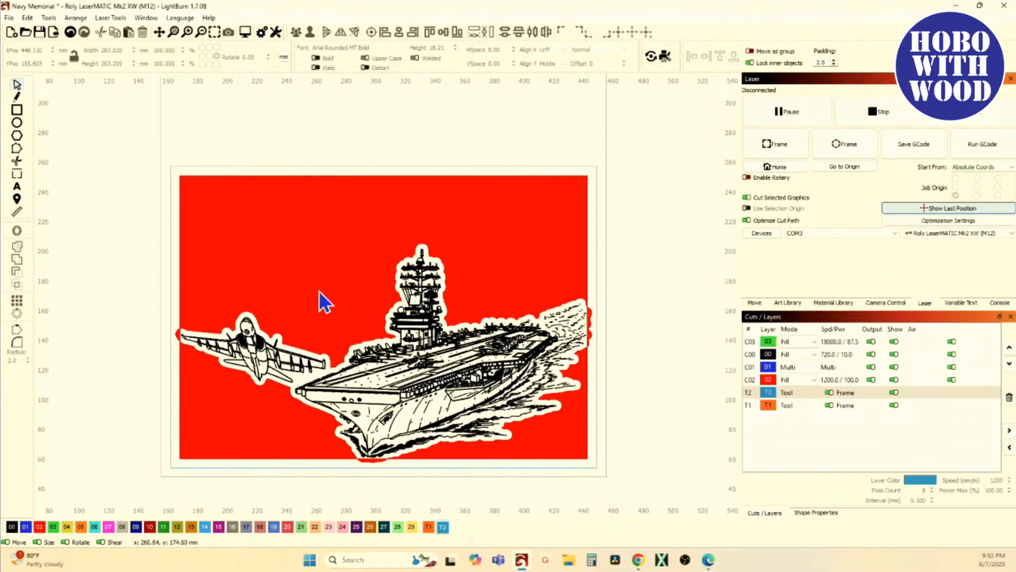
Subtract the carrier and aircraft outline from the inner frame rectangle with a Boolean difference.
scroll(186, 325, "up", 3)
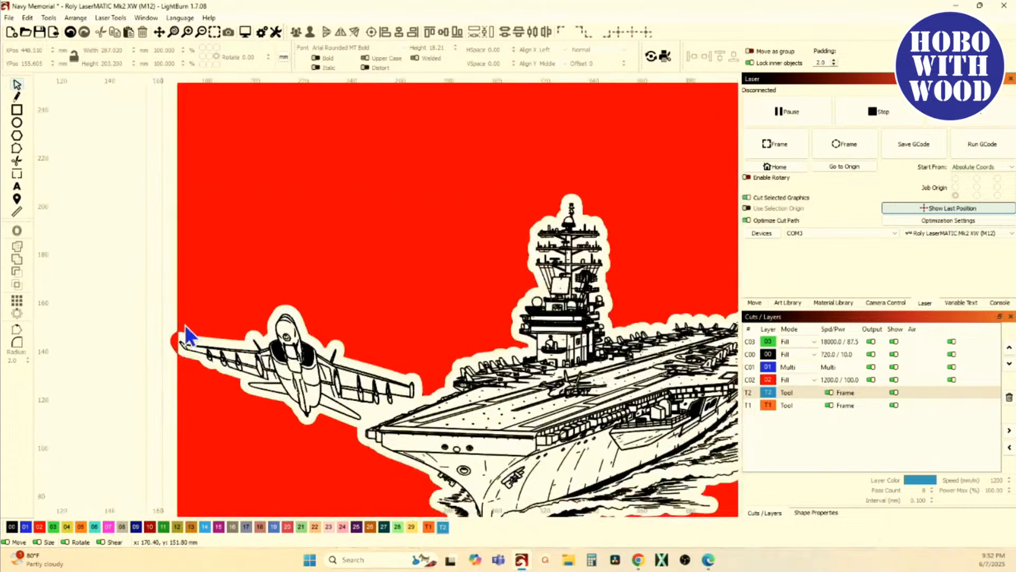
scroll(185, 325, "up", 2)
left_click(174, 307)
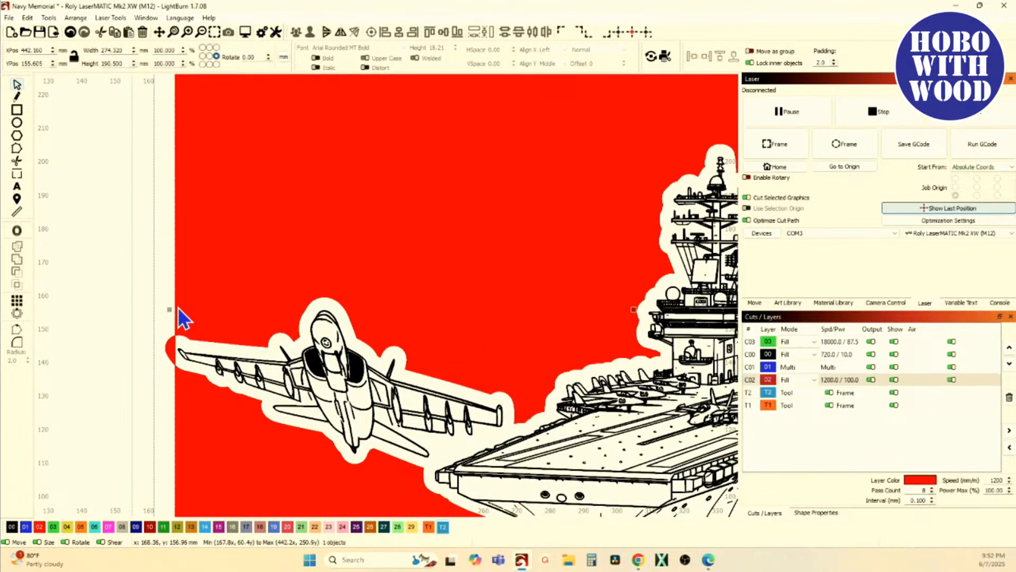
left_click(168, 342, "shift")
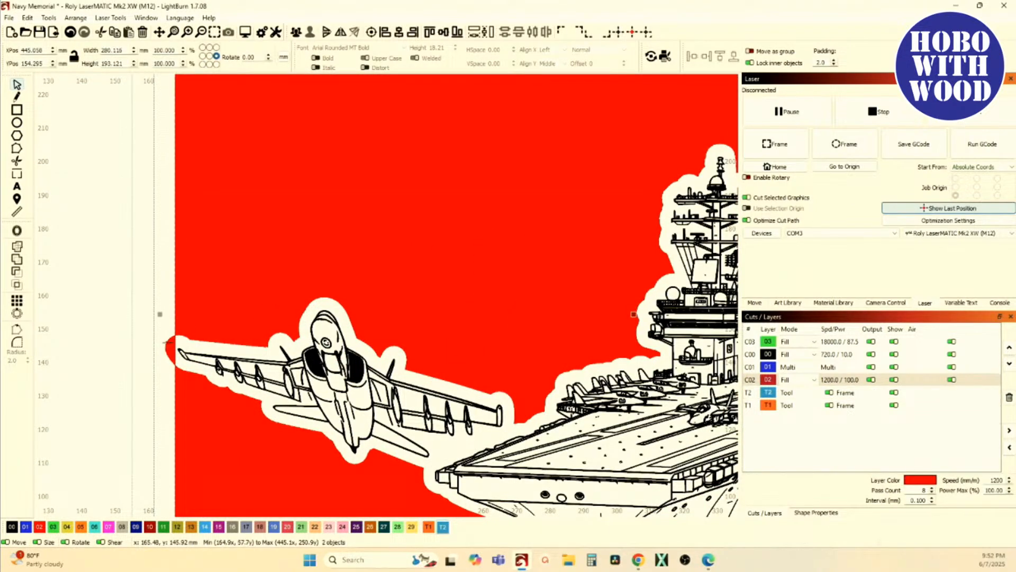
scroll(169, 341, "up", 2)
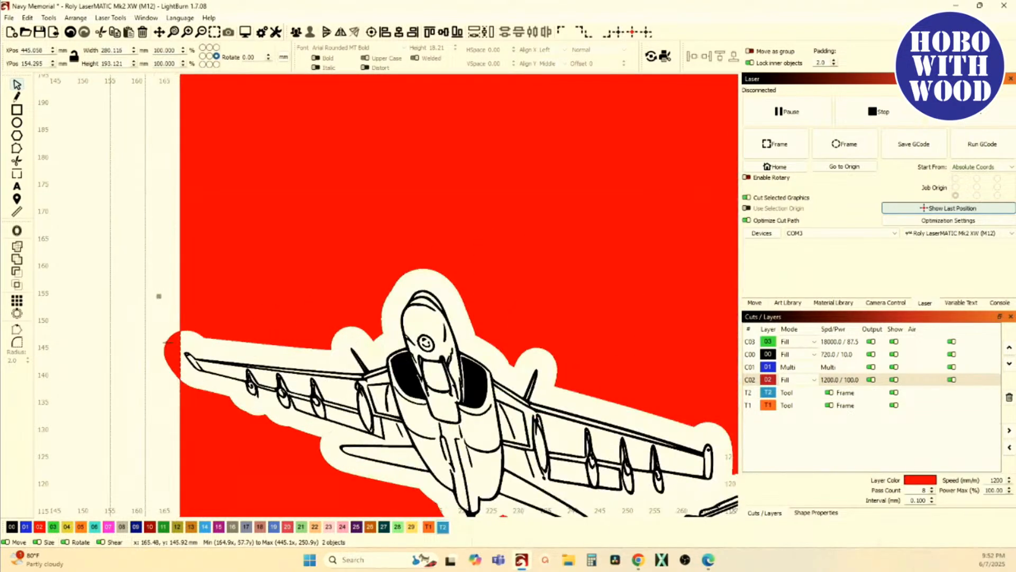
left_click(17, 271)
scroll(55, 280, "down", 5)
left_click_drag(56, 283, 116, 354)
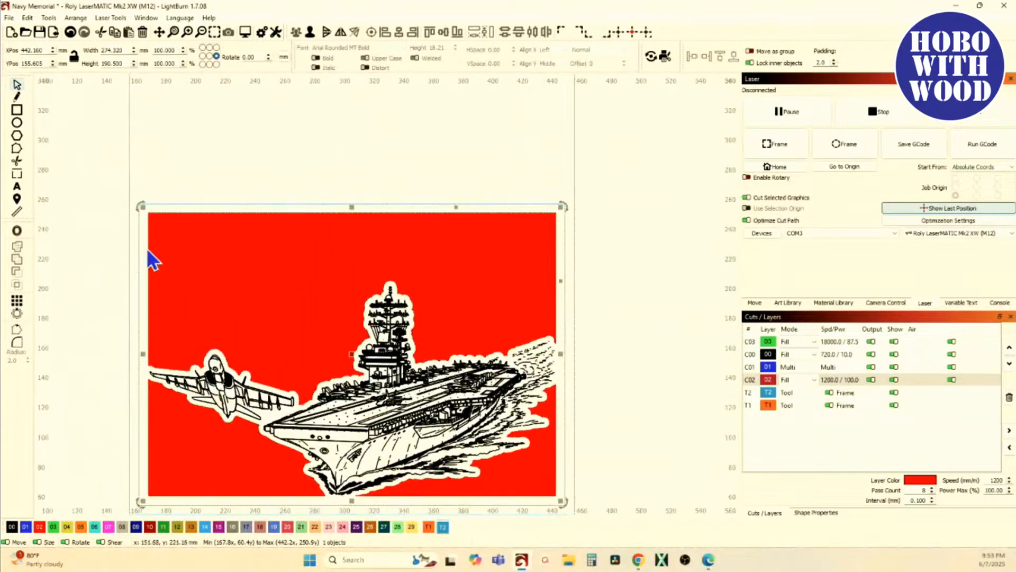
Assign the panel's outer frame rectangle back to red layer C02.
left_click(182, 179)
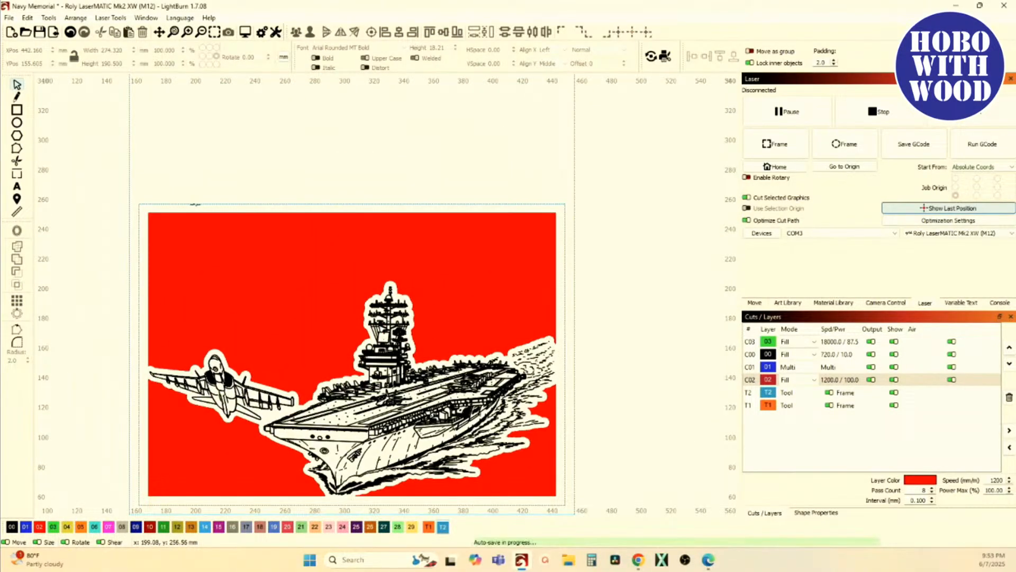
left_click(196, 203)
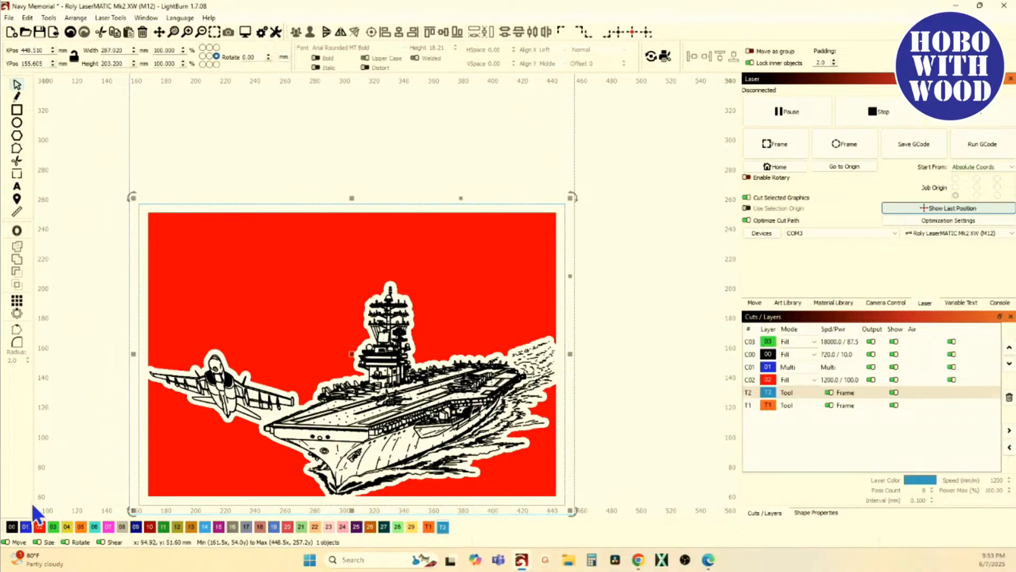
left_click(40, 527)
Keep layer C02 in Fill mode and move it to the top of the layer order.
scroll(62, 414, "down", 3)
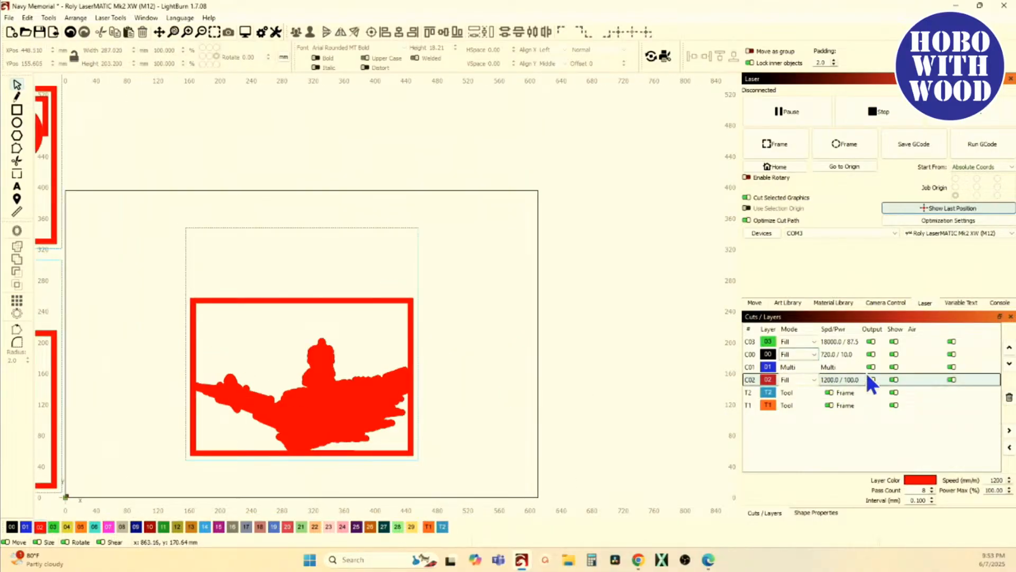
left_click(805, 381)
left_click(799, 397)
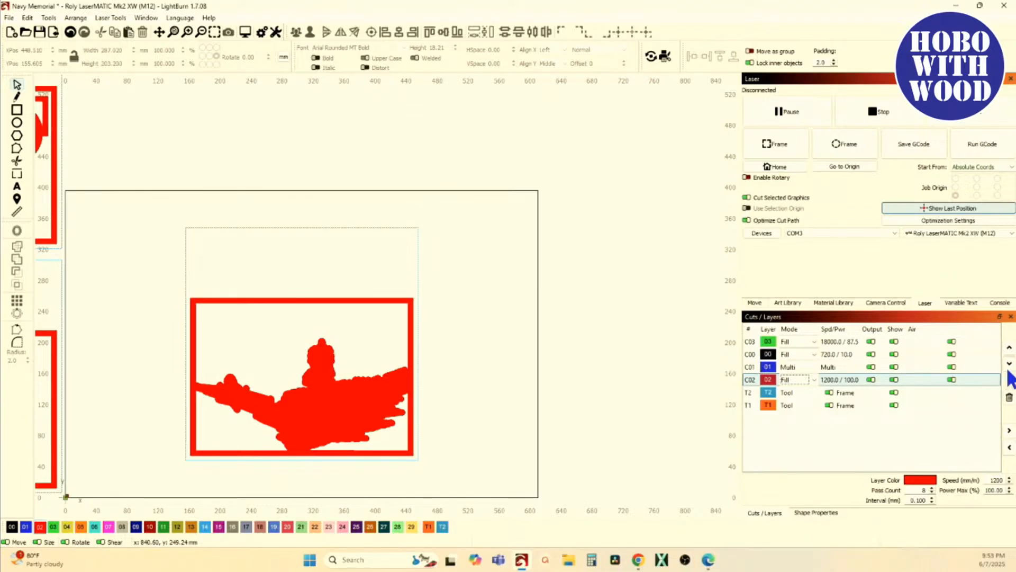
left_click(1009, 348)
left_click(1010, 348)
left_click(1009, 347)
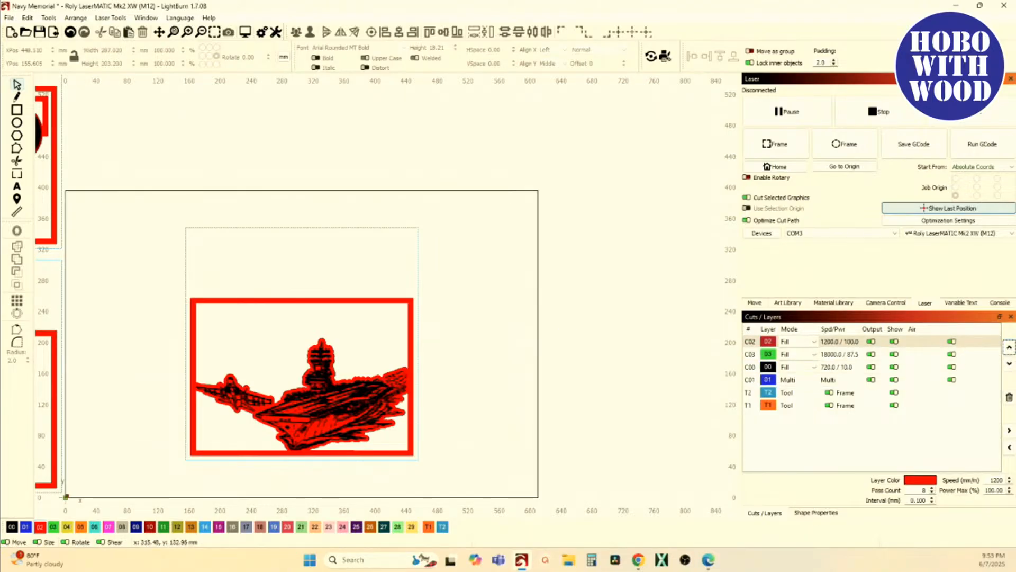
Examine how the panel's red fill lies around the carrier and aircraft, and switch the display back to wireframe.
scroll(294, 396, "up", 5)
scroll(294, 395, "up", 2)
scroll(294, 395, "down", 4)
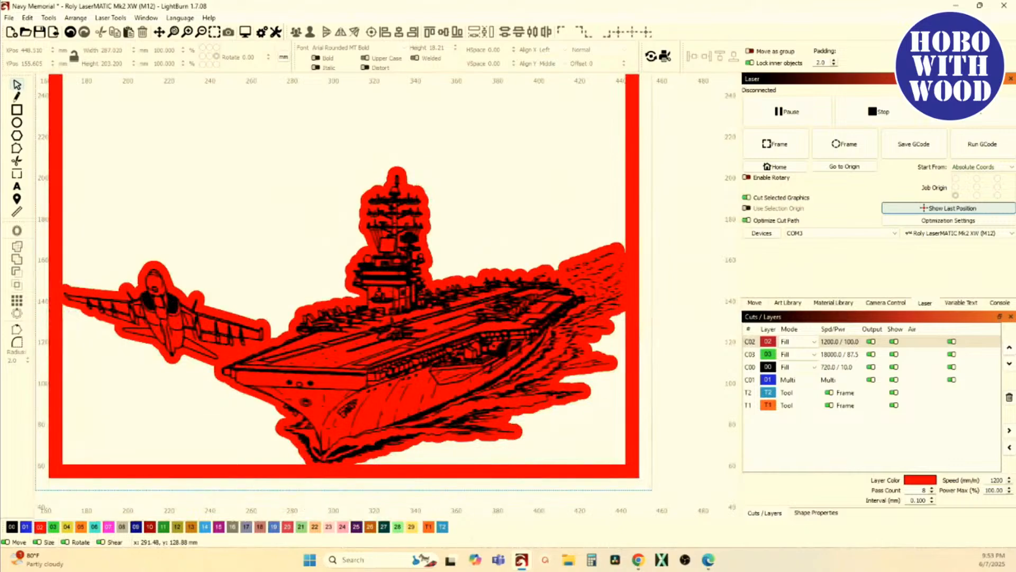
scroll(369, 363, "down", 1)
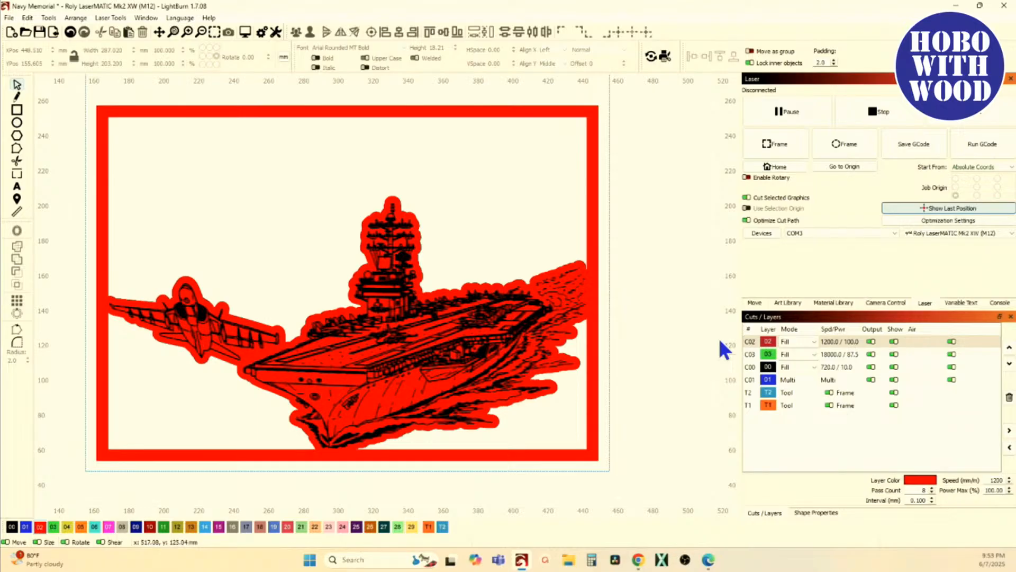
key("alt+shift+w")
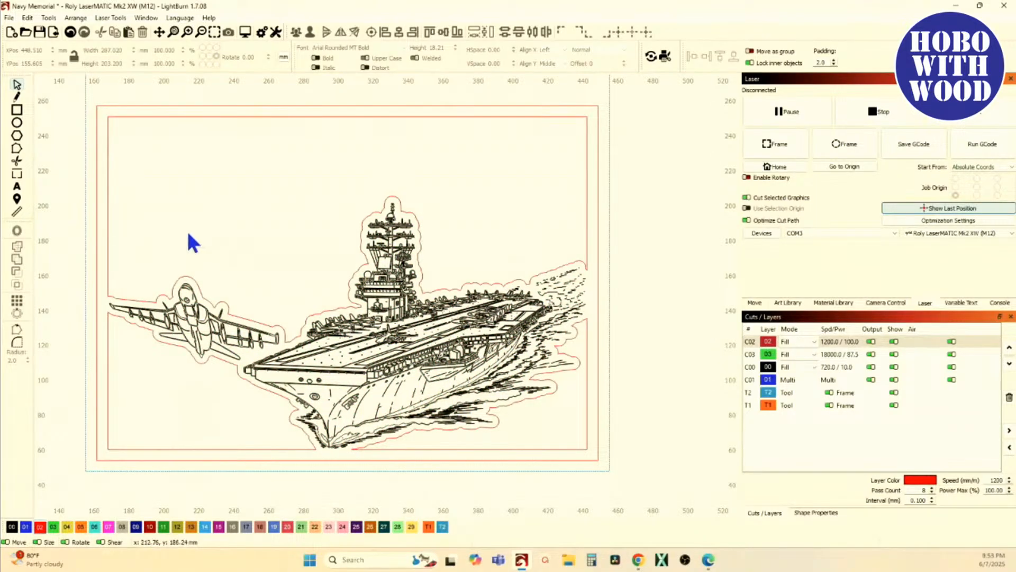
Import the enterprise file from Downloads again and place its carrier and aircraft artwork in the empty area above the panels.
scroll(219, 233, "down", 4)
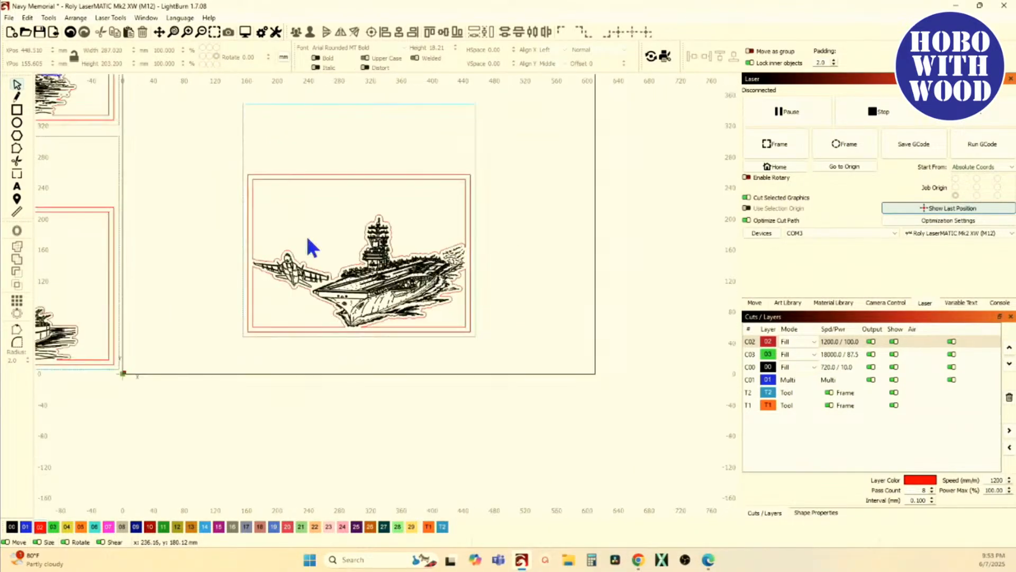
scroll(312, 246, "down", 4)
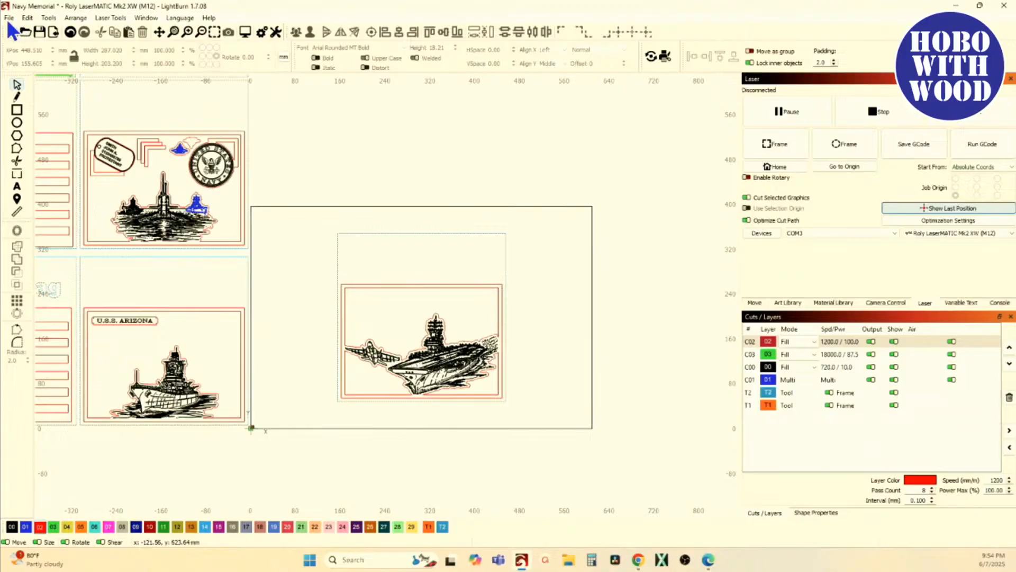
left_click(52, 33)
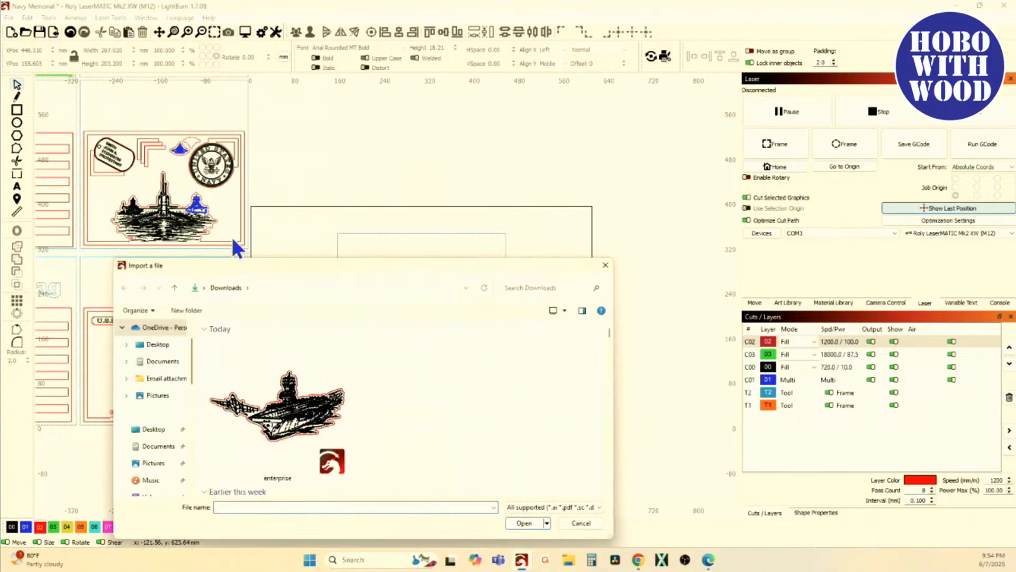
left_click(269, 374)
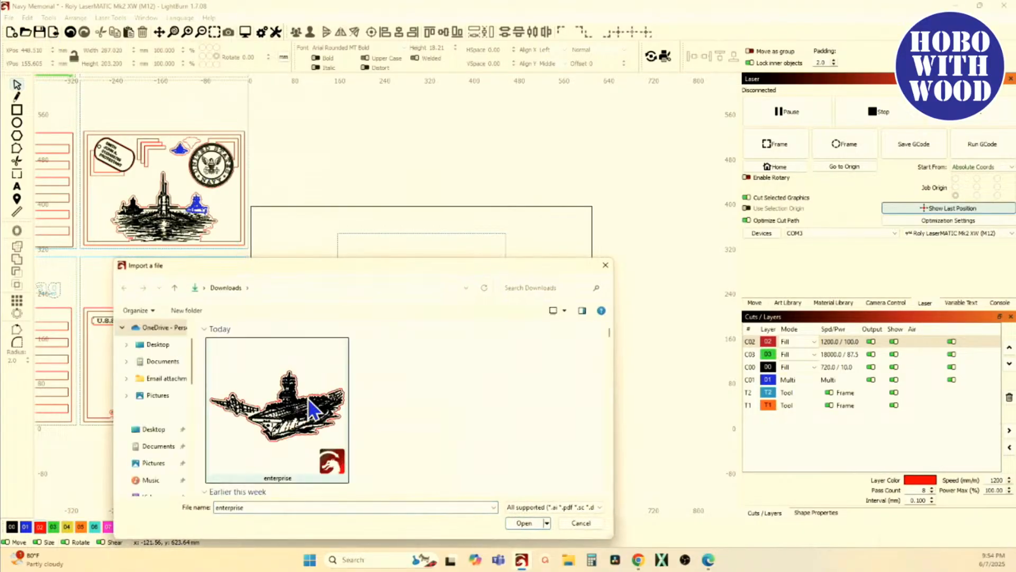
left_click(522, 522)
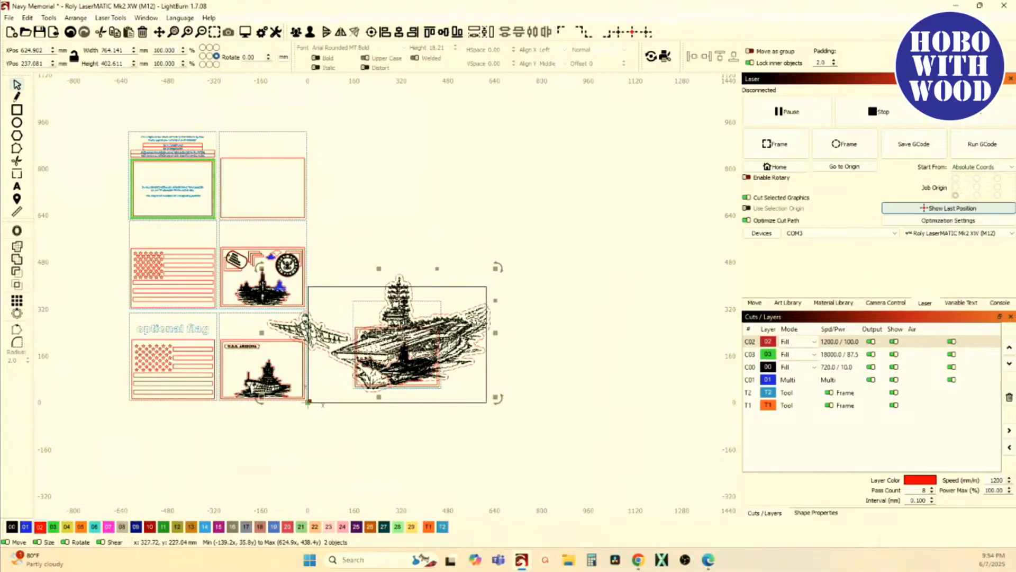
left_click_drag(379, 333, 552, 150)
left_click_drag(523, 356, 406, 436)
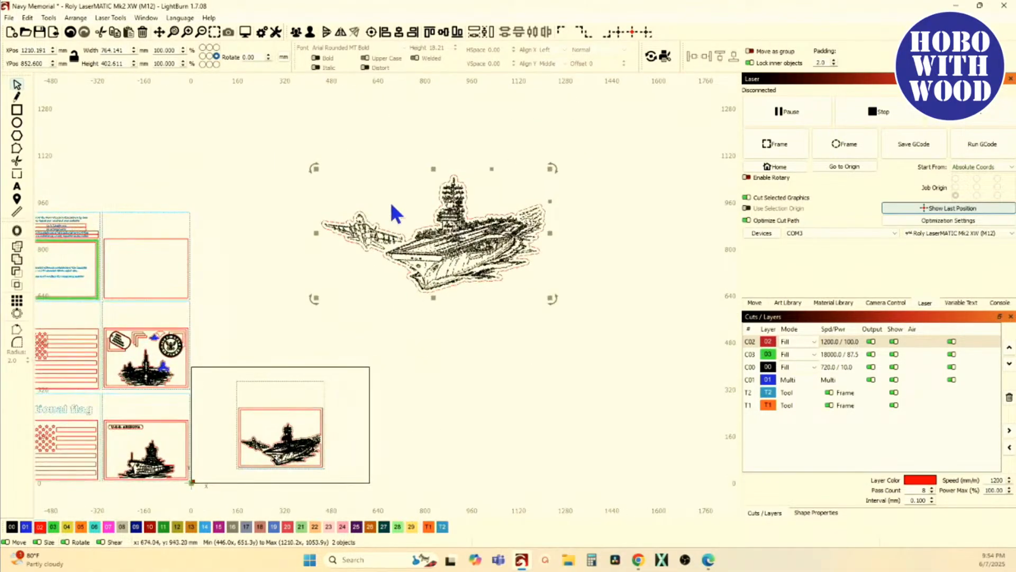
Delete the red offset outline around the newly imported carrier and aircraft.
scroll(397, 212, "up", 5)
left_click(523, 224)
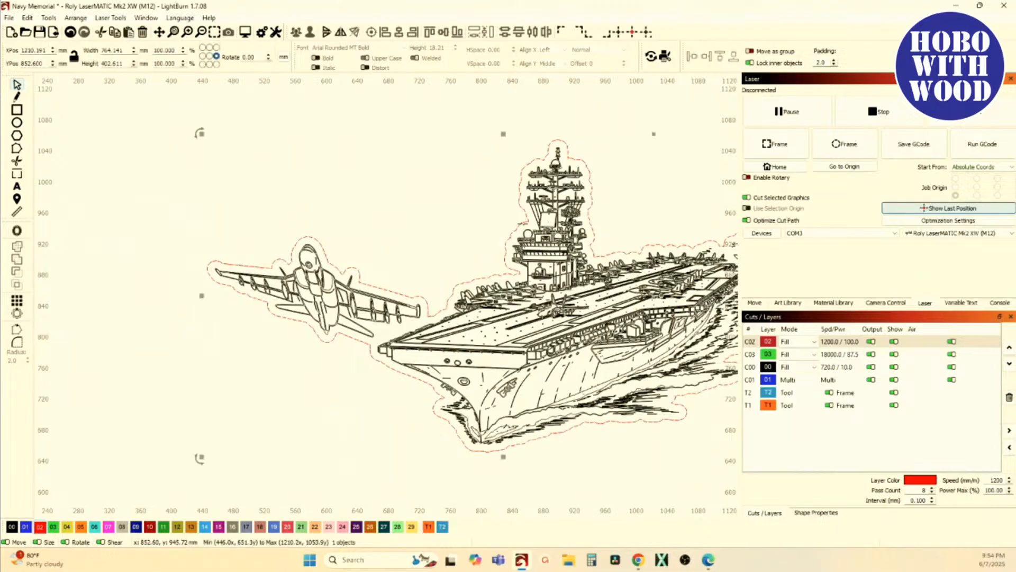
key("Delete")
scroll(389, 217, "down", 3)
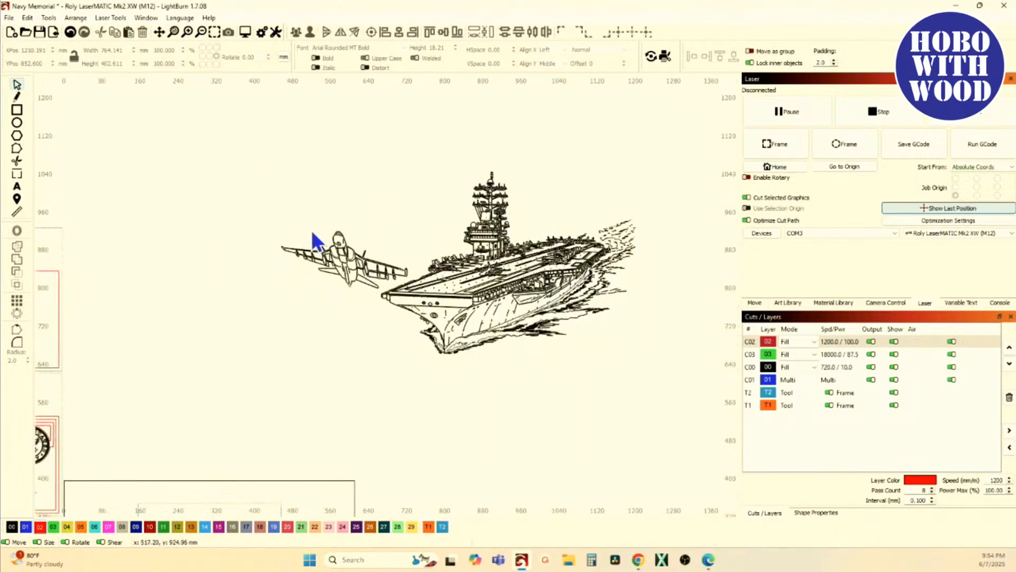
Separate the aircraft from the newly imported carrier artwork, moving it up and to the left, clear of the ship.
left_click_drag(250, 203, 411, 295)
left_click(356, 276)
left_click(272, 227)
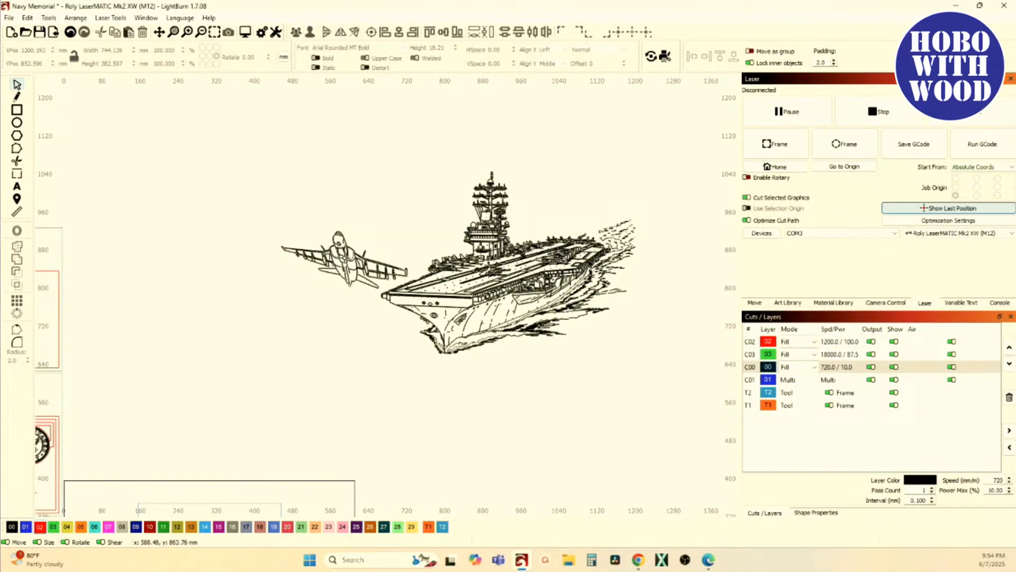
left_click(344, 258)
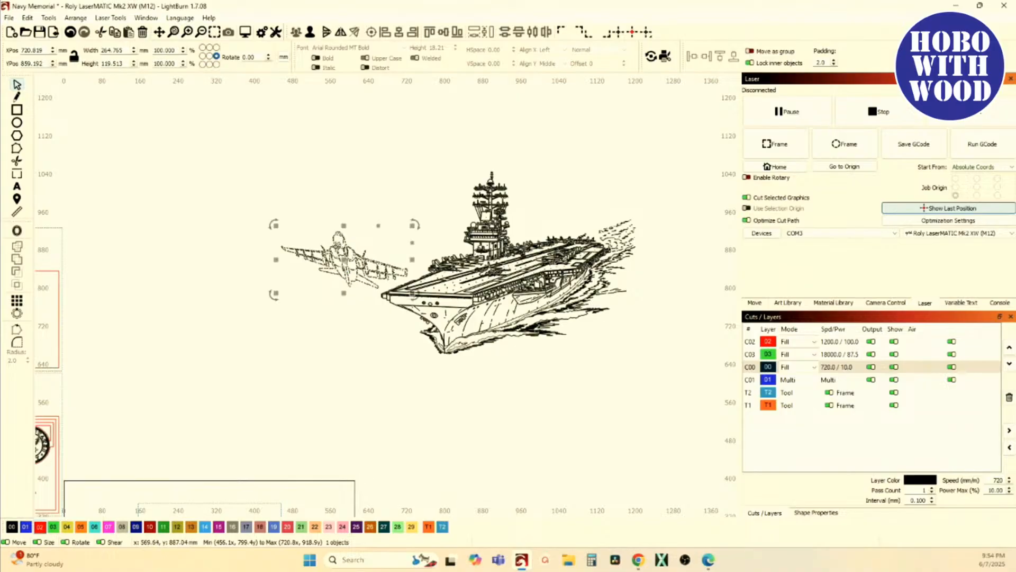
left_click_drag(344, 266, 281, 188)
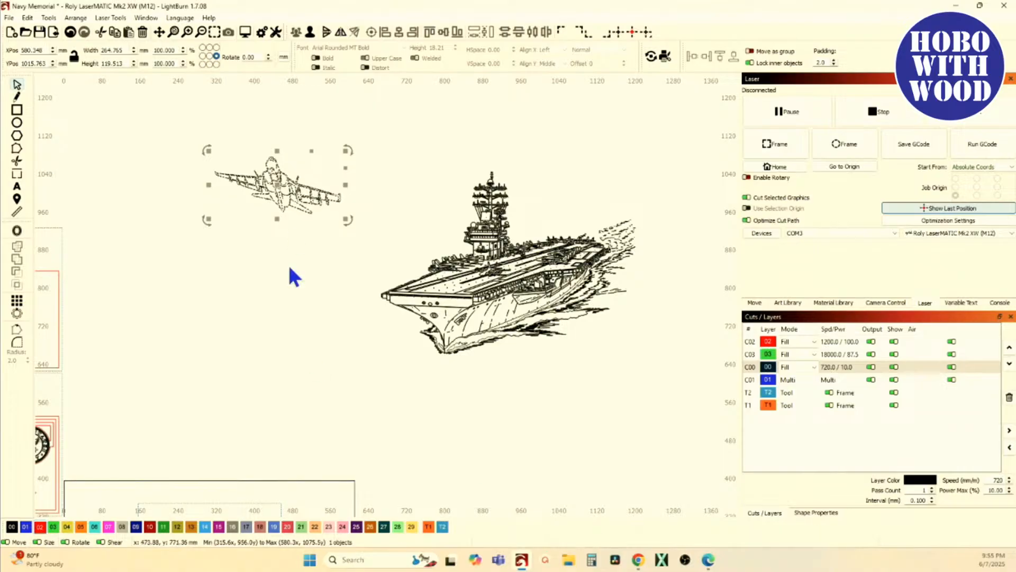
Import the front-view fighter jet image from Downloads and place it above the carrier and the separated aircraft.
scroll(266, 179, "up", 10)
scroll(266, 179, "down", 3)
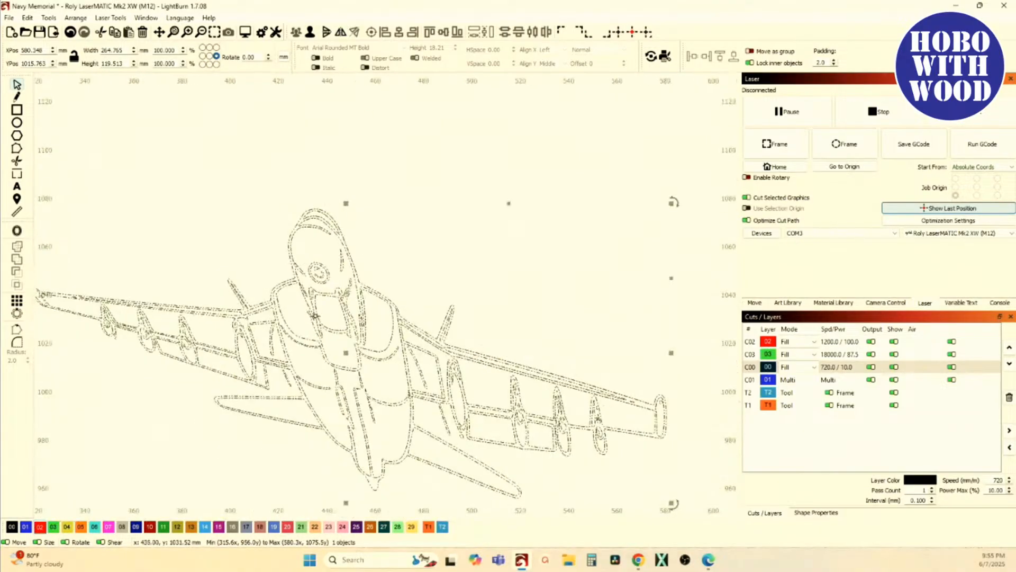
scroll(315, 320, "down", 3)
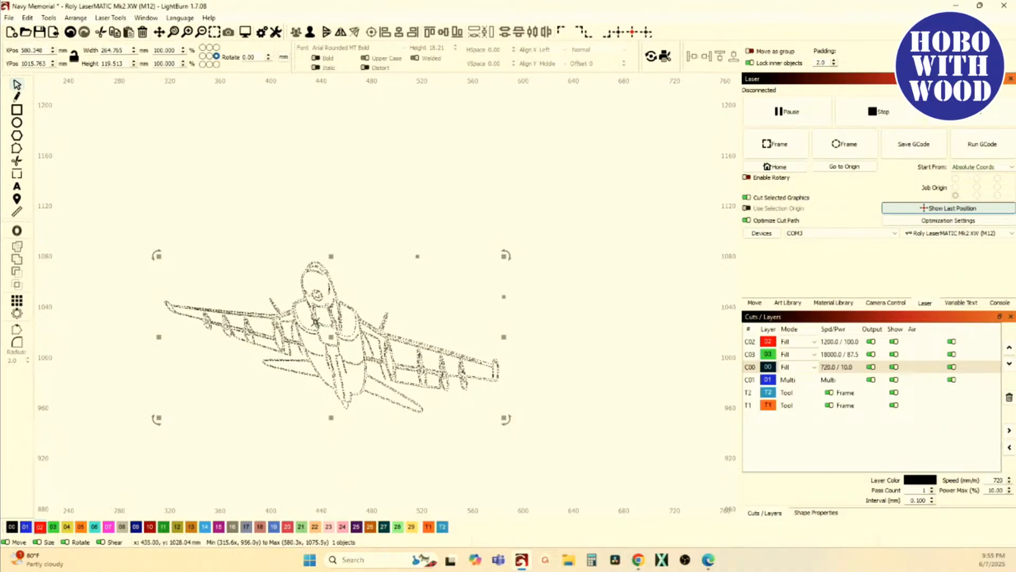
left_click(54, 33)
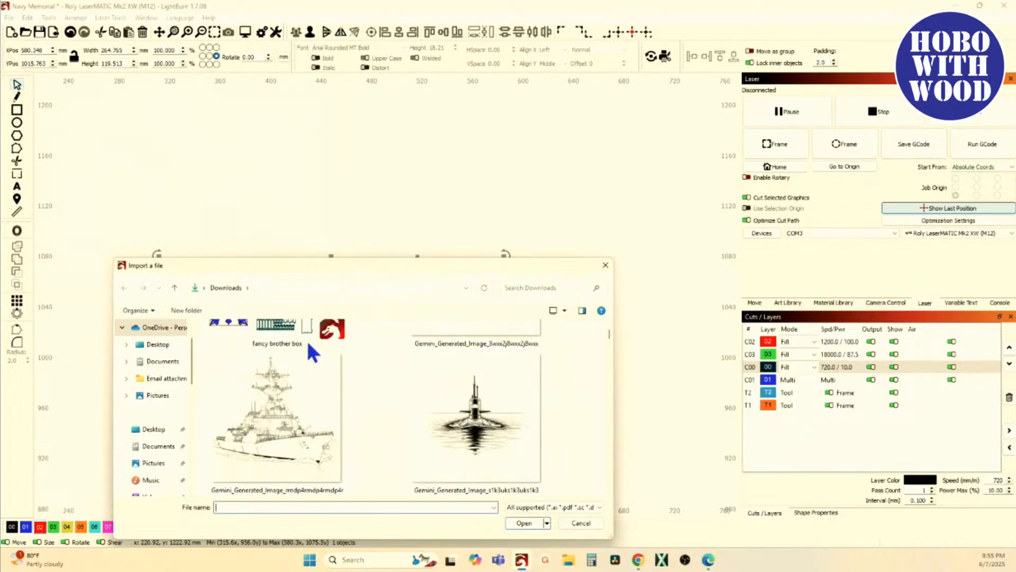
scroll(314, 340, "down", 2)
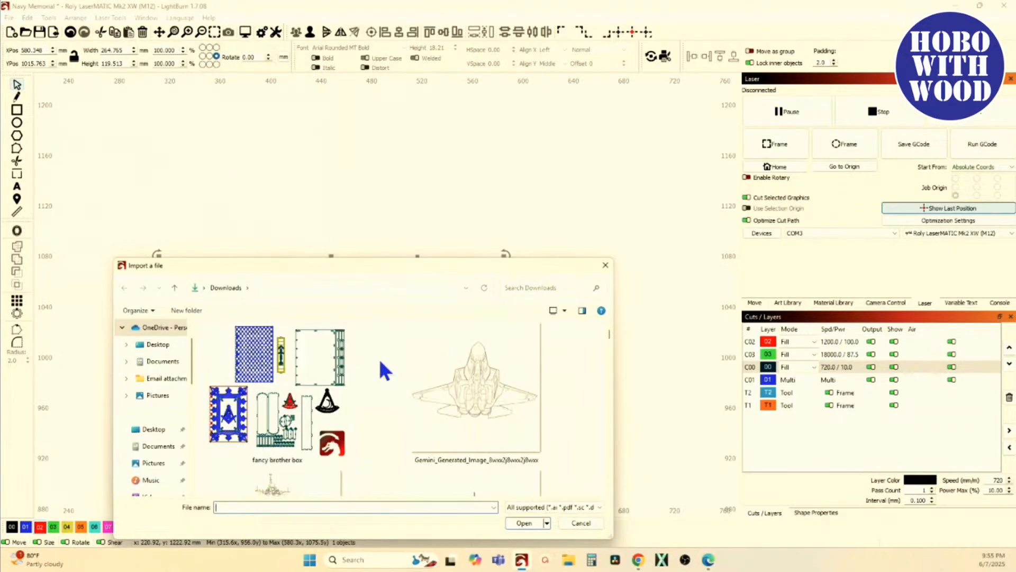
left_click(475, 371)
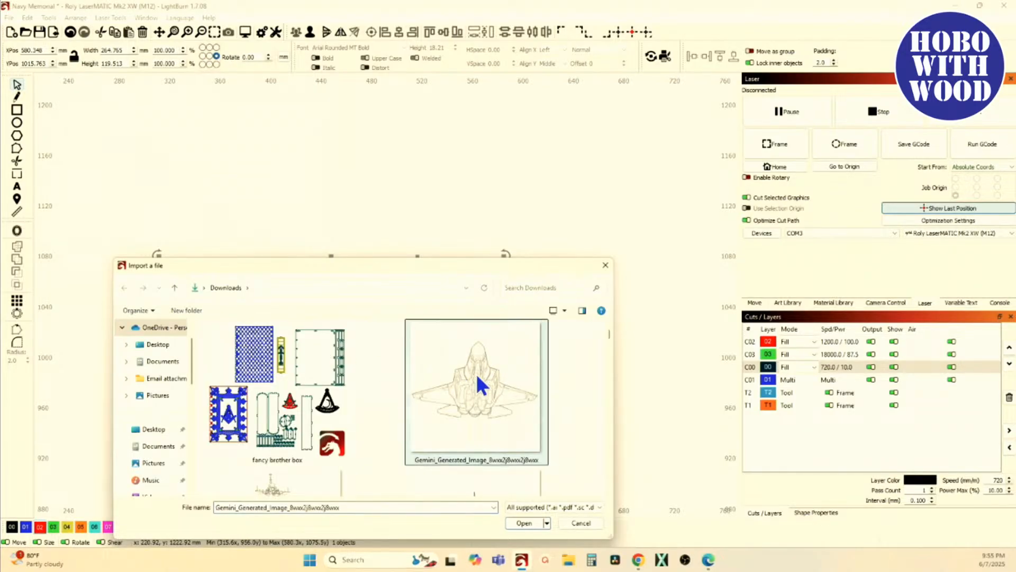
left_click(519, 524)
scroll(344, 418, "down", 5)
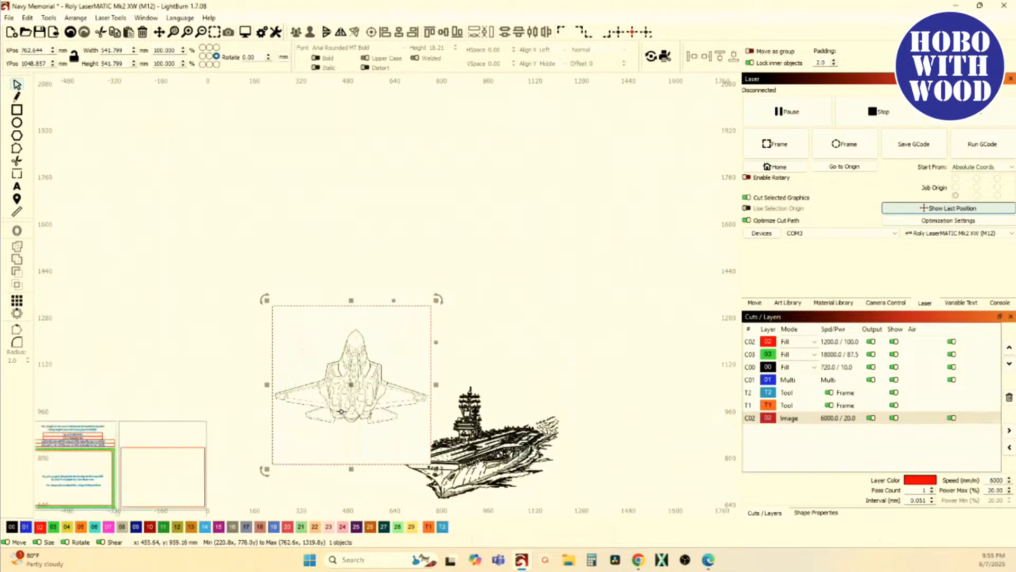
left_click_drag(350, 388, 421, 265)
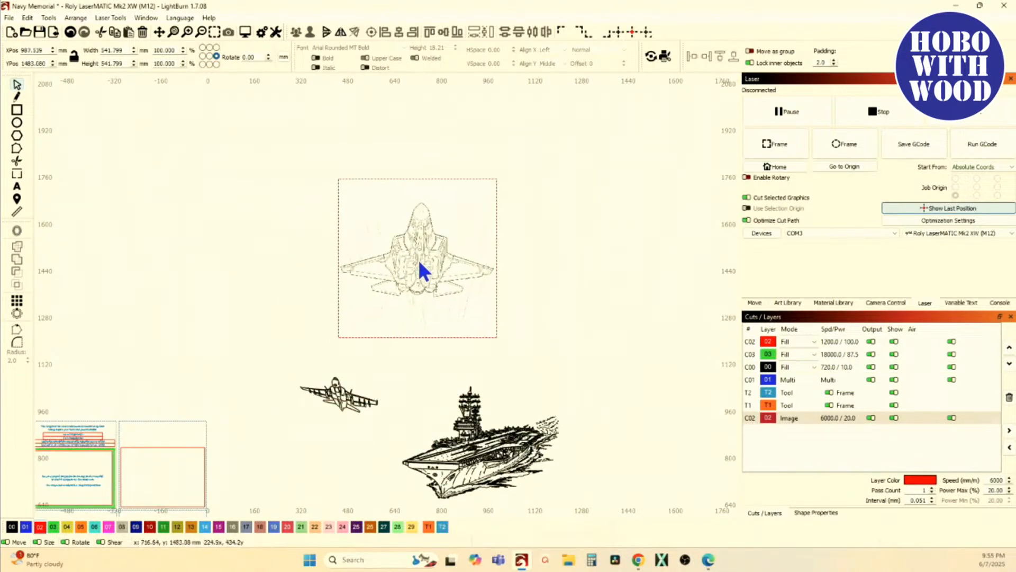
Trace the imported fighter jet image into vector outlines.
scroll(413, 299, "up", 3)
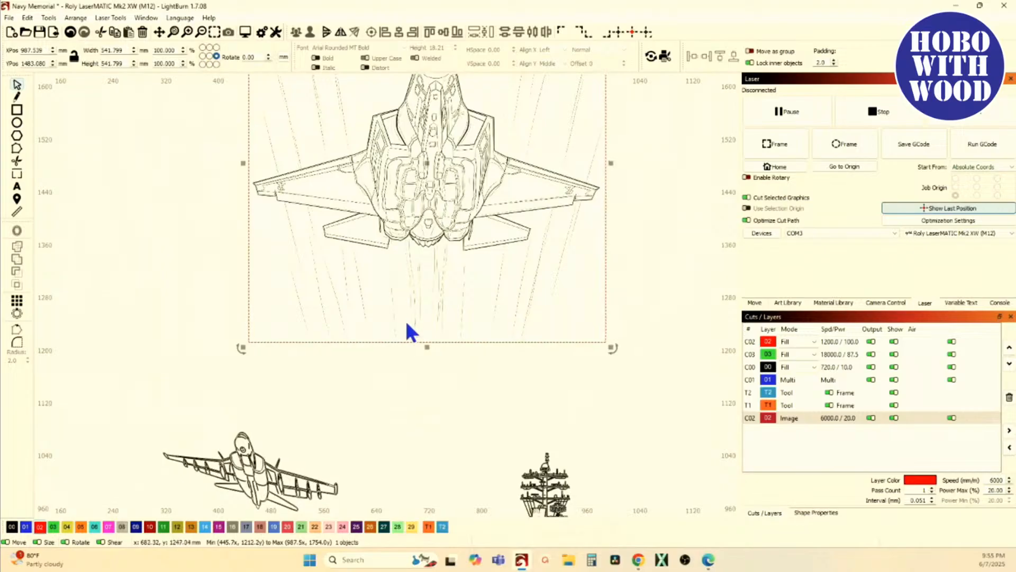
scroll(406, 322, "down", 1)
scroll(419, 266, "up", 1)
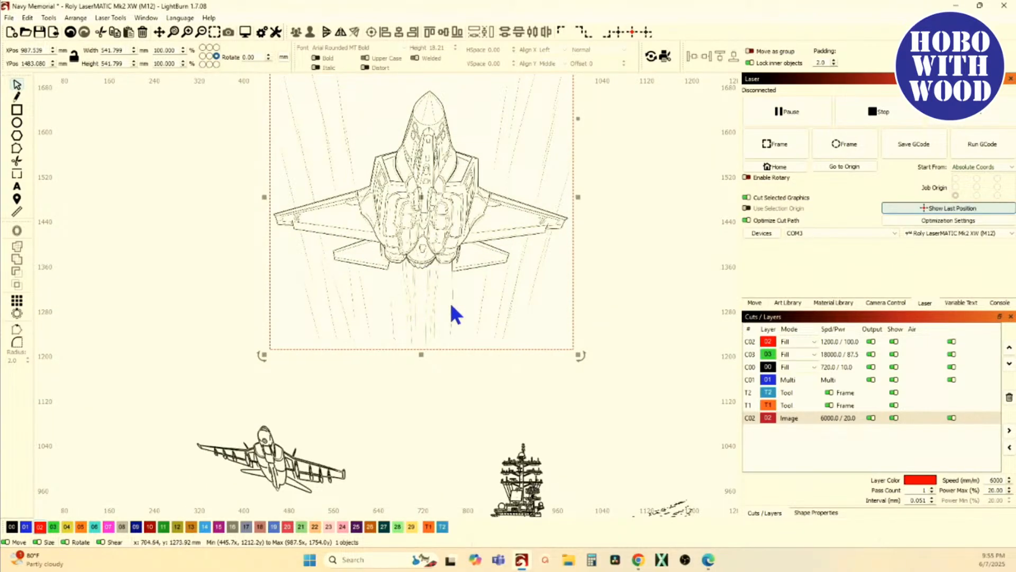
left_click_drag(467, 273, 469, 348)
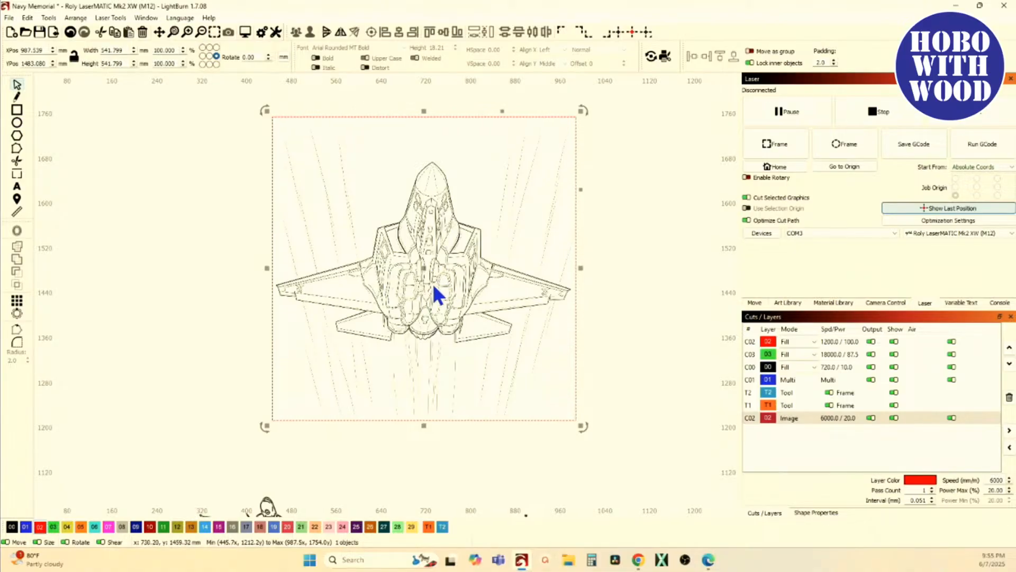
right_click(432, 285)
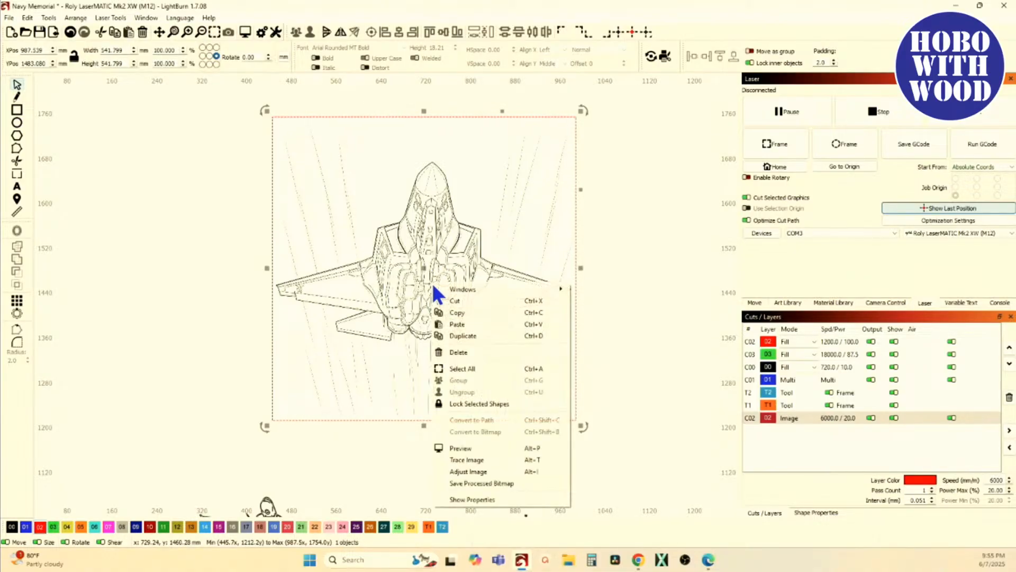
left_click(471, 461)
left_click(708, 438)
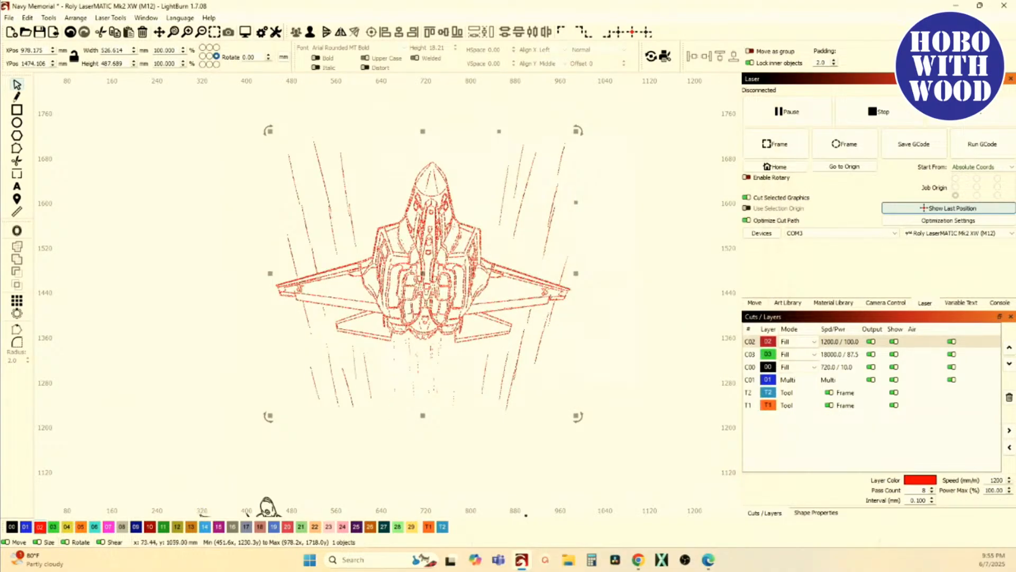
Assign the jet tracing to black layer C00 and ungroup it.
left_click(12, 526)
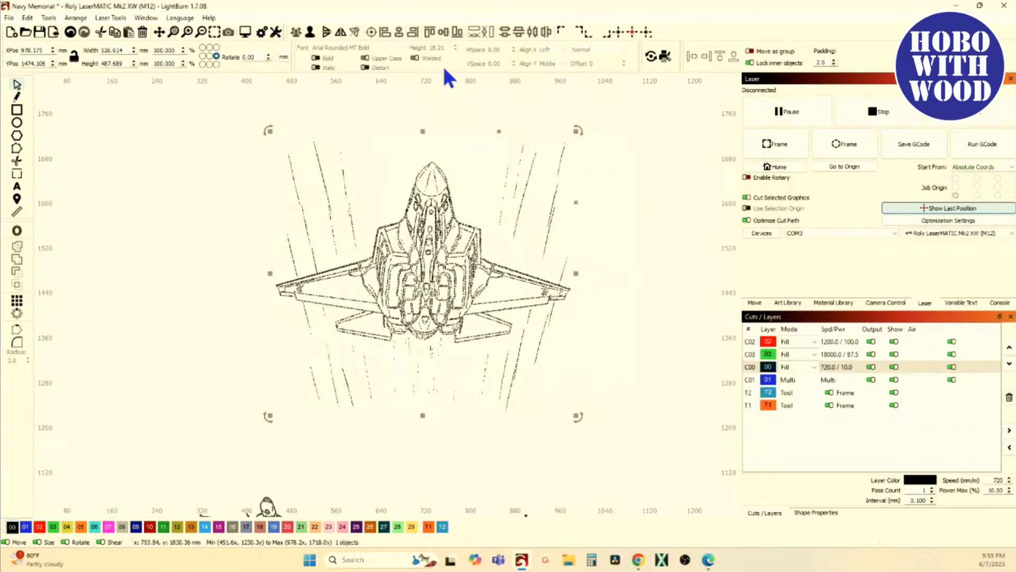
left_click(310, 32)
left_click(328, 101)
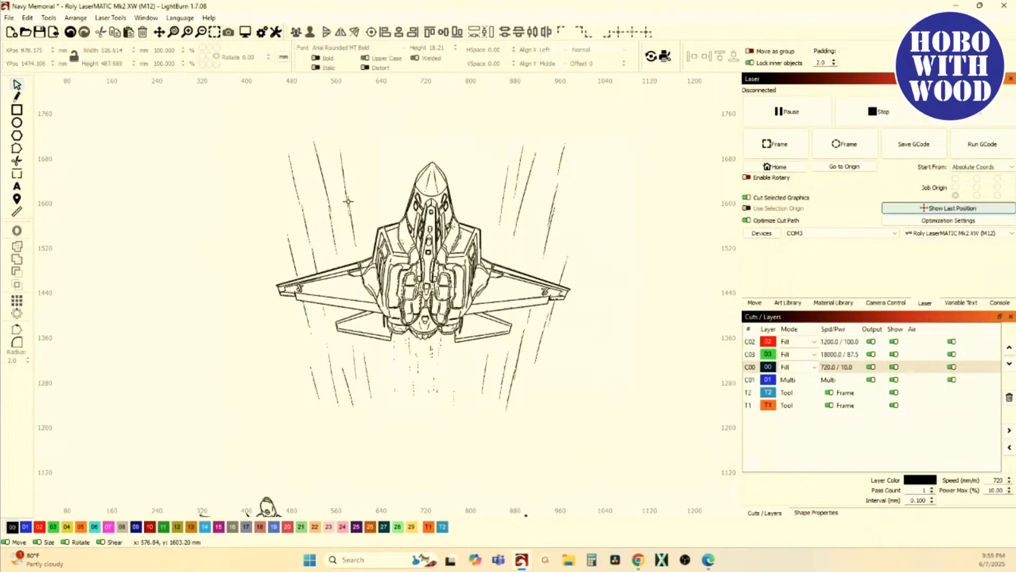
Delete the traced background streaks above the jet's left wing, including the short remnants next to the wing's edge.
left_click_drag(258, 247, 237, 190)
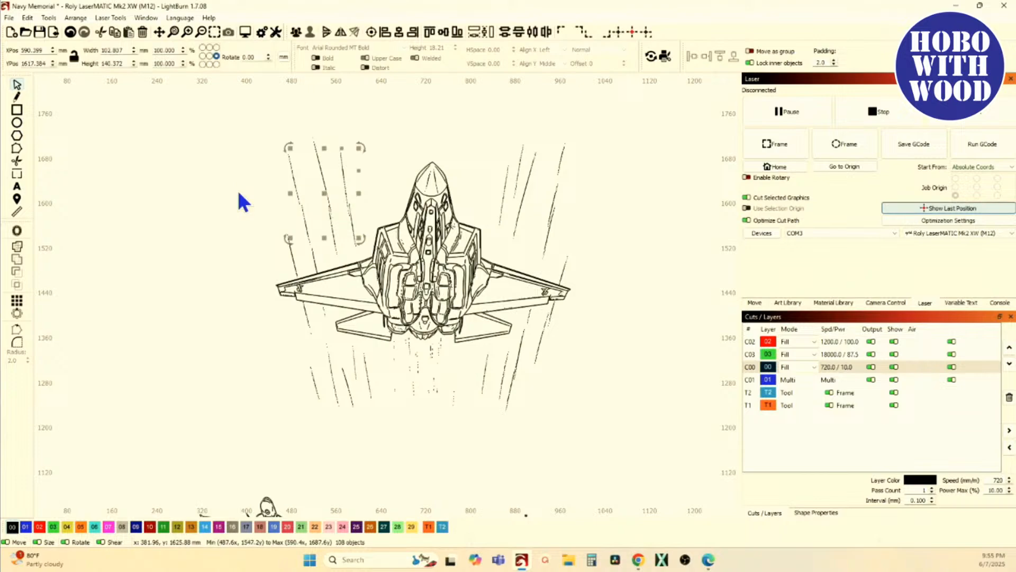
left_click_drag(363, 253, 253, 148)
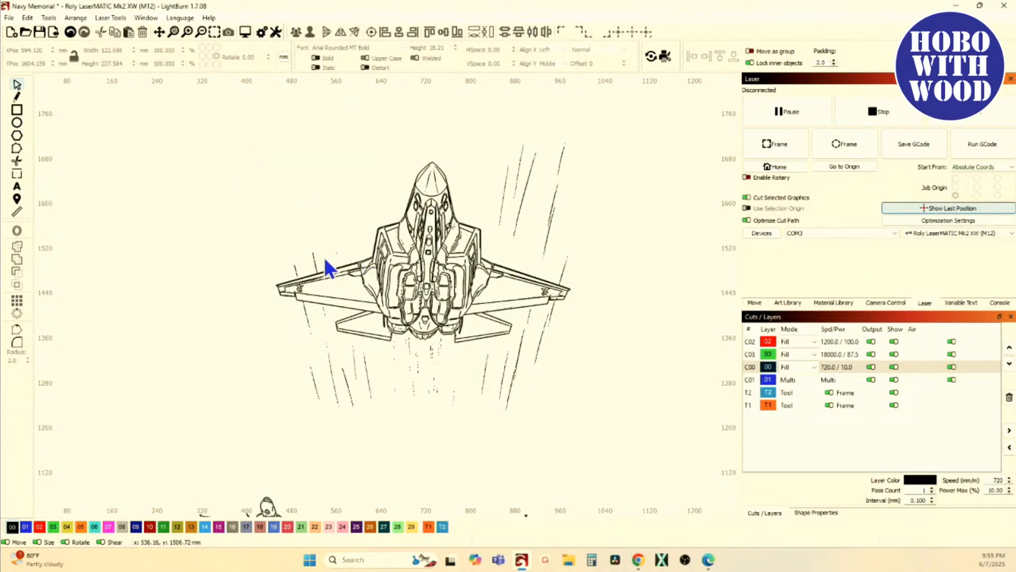
mouse_move(288, 273)
left_mouse_down()
mouse_move(278, 269)
mouse_move(298, 284)
left_mouse_up()
scroll(300, 276, "up", 3)
key("Delete")
left_click_drag(298, 172, 437, 249)
key("Delete")
scroll(438, 251, "down", 3)
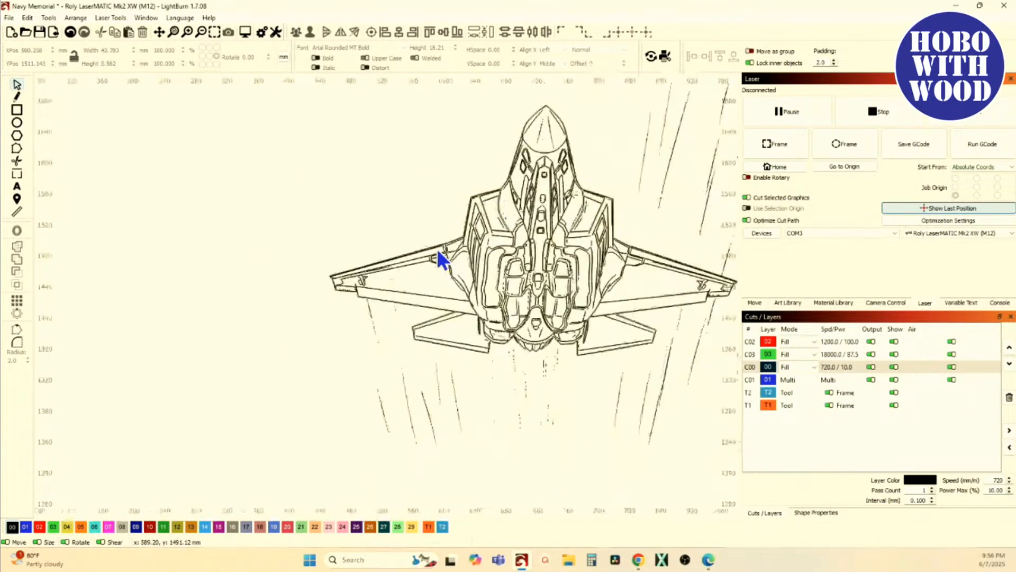
Delete the traced background streaks above the jet's right wing and those directly beneath its wingtip.
scroll(438, 253, "down", 3)
left_click_drag(380, 198, 492, 316)
key("Delete")
scroll(435, 331, "up", 5)
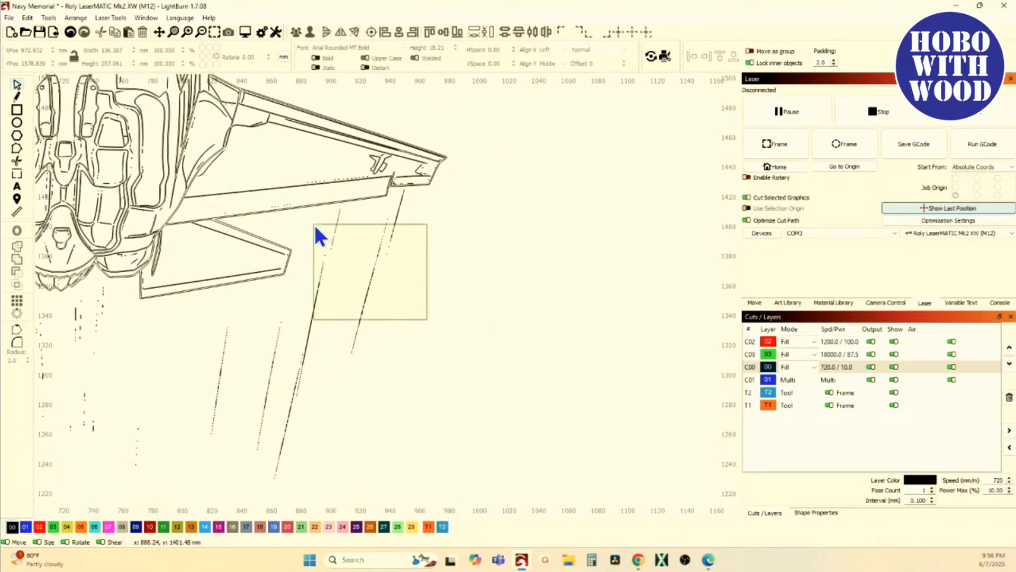
left_click_drag(316, 217, 326, 208)
key("Delete")
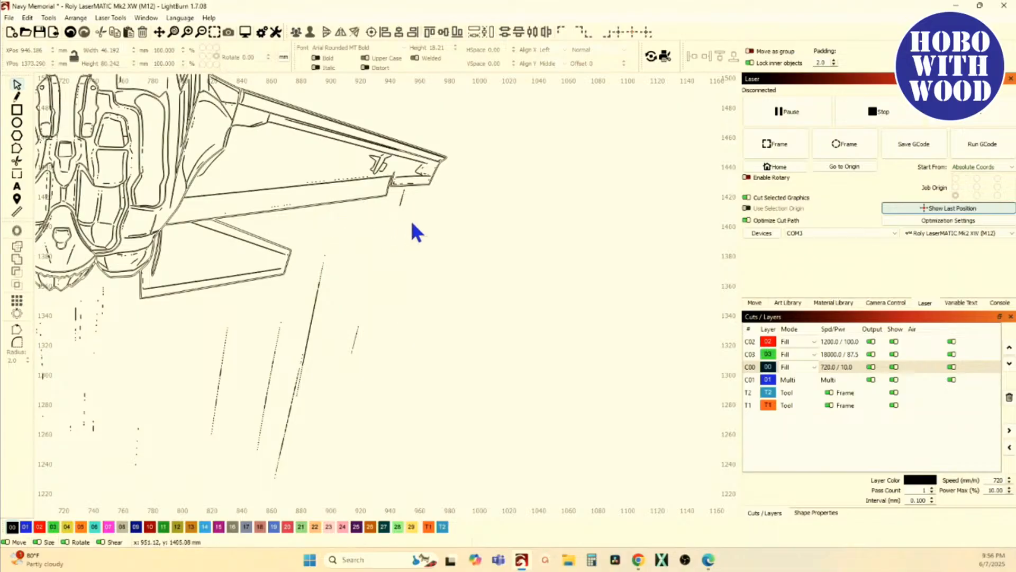
left_click_drag(397, 200, 397, 201)
key("Delete")
scroll(443, 285, "down", 4)
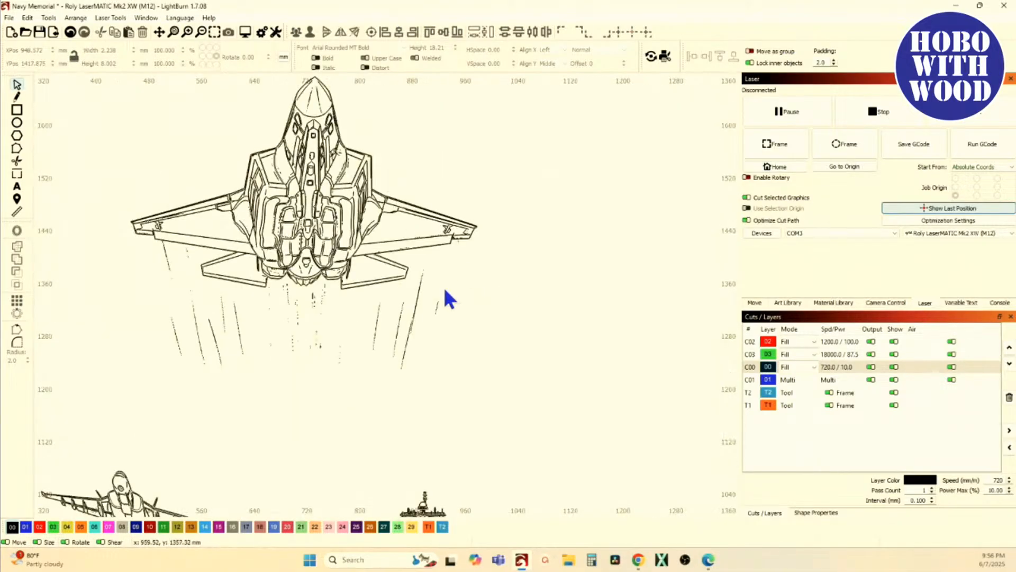
Delete the remaining traced streaks farther below the jet's right wing and tailplane.
scroll(423, 291, "up", 4)
scroll(419, 294, "down", 3)
scroll(472, 360, "up", 2)
mouse_move(478, 344)
left_mouse_down()
mouse_move(339, 281)
mouse_move(340, 220)
left_mouse_up()
key("Delete")
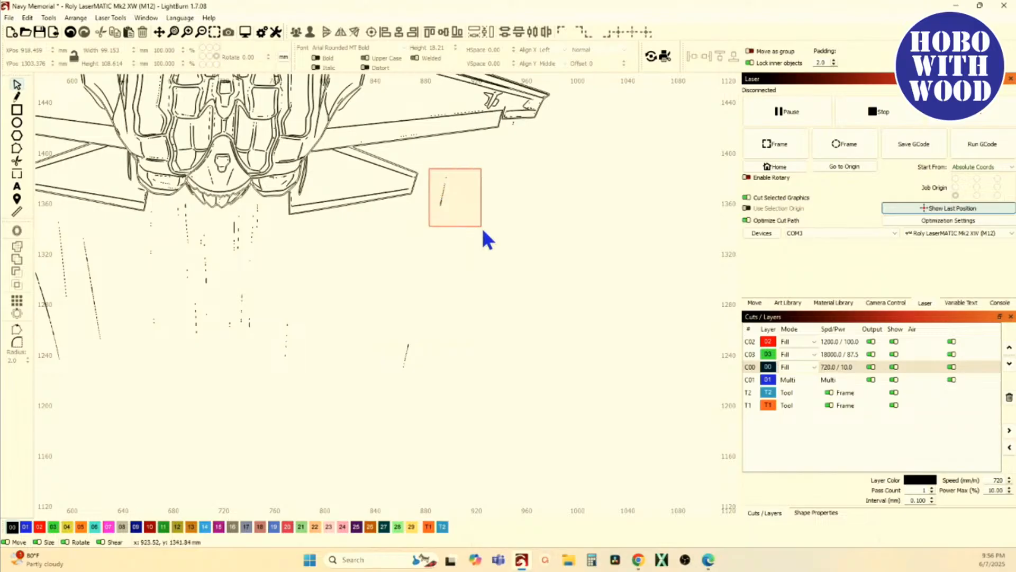
Delete the traced streaks below the jet's left wing, including the fragments just under the wing's trailing edge.
scroll(507, 438, "down", 3)
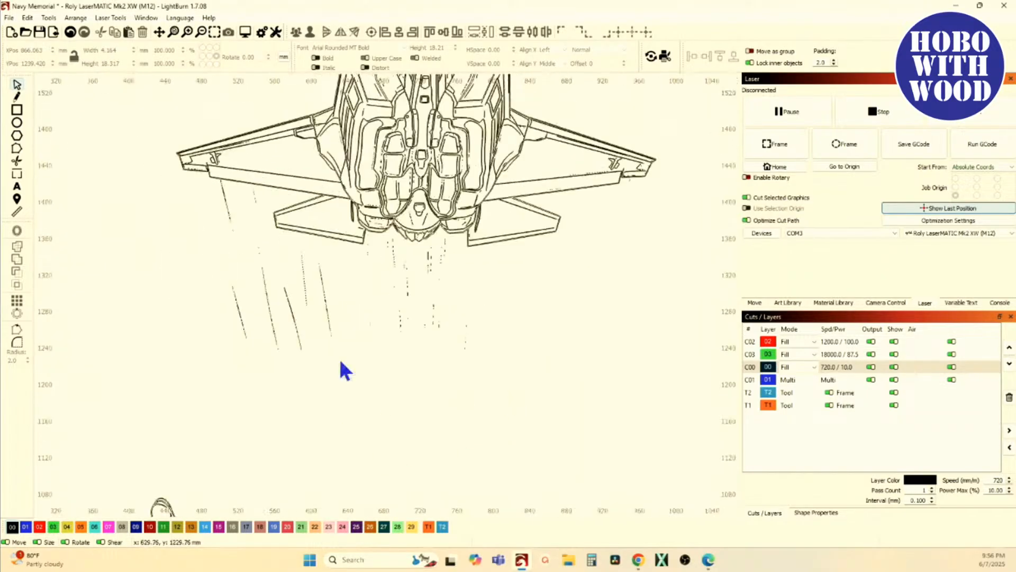
left_click_drag(322, 369, 357, 381)
key("Delete")
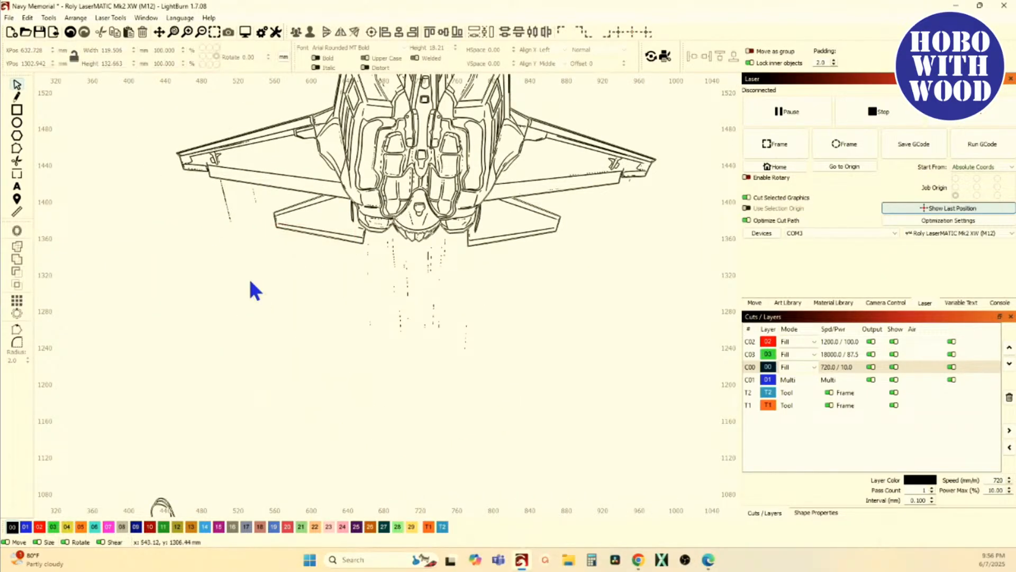
mouse_move(213, 171)
left_mouse_down()
mouse_move(300, 250)
mouse_move(277, 251)
left_mouse_up()
key("Delete")
Delete the remaining traced streaks directly below the jet's engine nozzle and between its tailplanes.
scroll(375, 288, "up", 2)
left_click(437, 316)
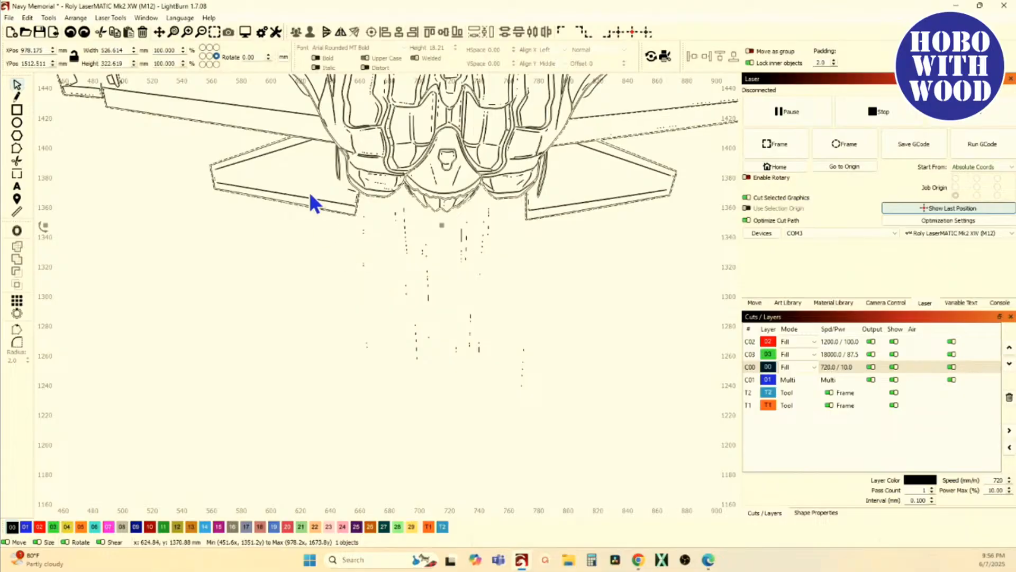
left_click(320, 245)
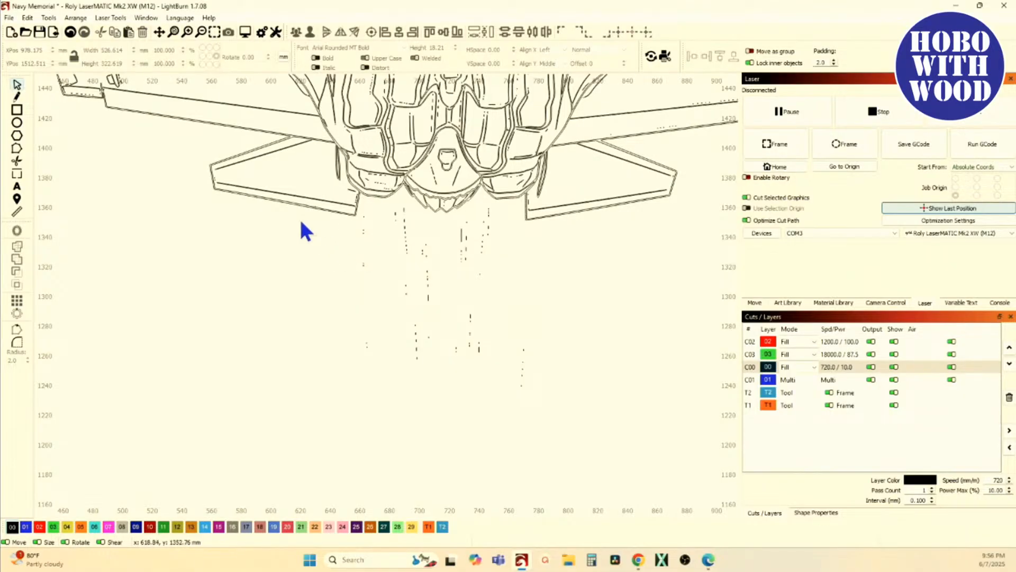
left_click_drag(300, 221, 573, 419)
key("Delete")
scroll(503, 323, "down", 4)
scroll(564, 268, "up", 4)
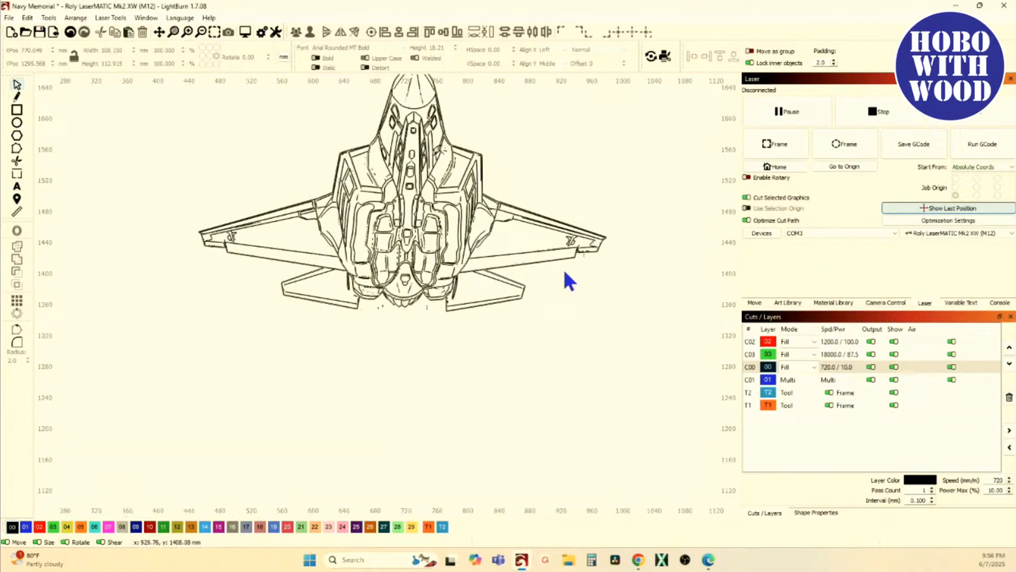
Use the small speck under the jet's right wingtip as the size reference to select all smaller shapes and delete them.
scroll(563, 268, "up", 5)
left_click(645, 233)
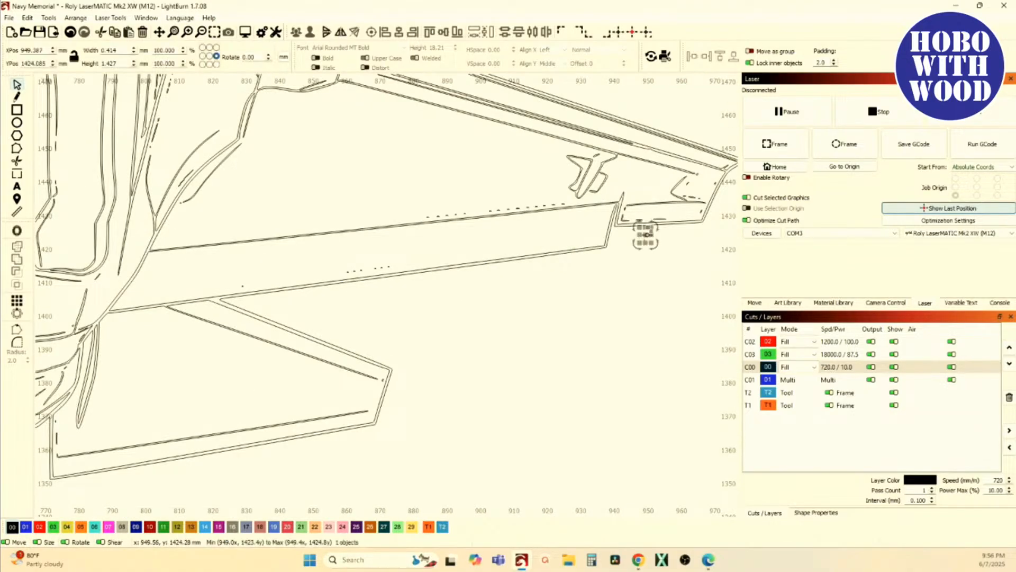
left_click(27, 17)
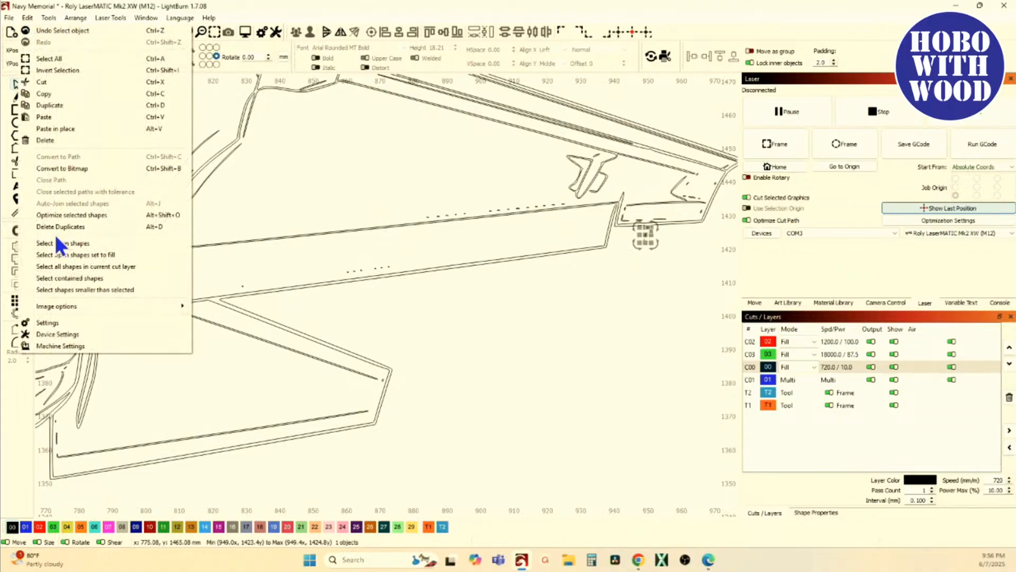
left_click(104, 291)
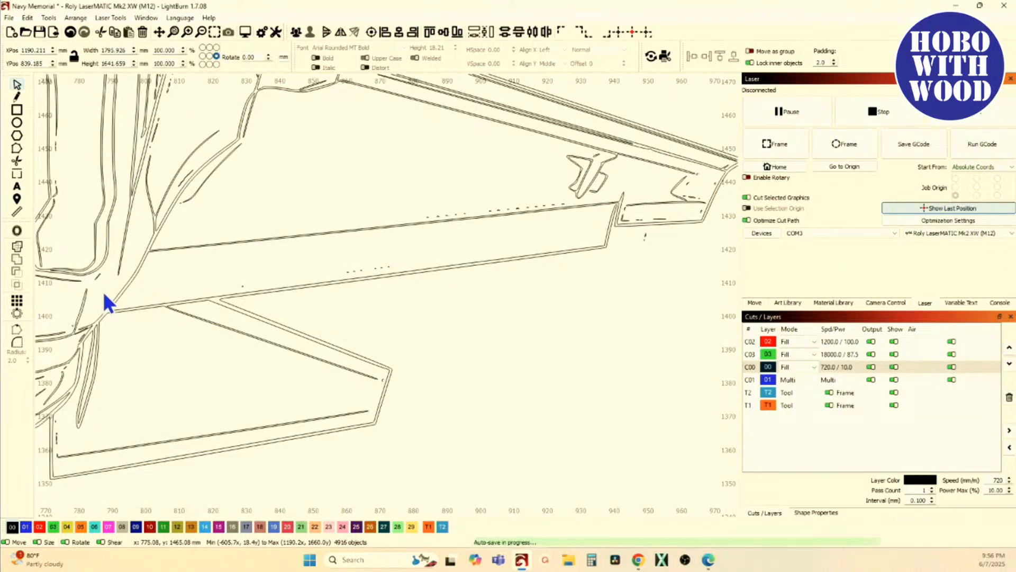
key("Delete")
scroll(354, 351, "down", 5)
Scale the cleaned jet to about 302 mm wide and place it below the other jet, beside the carrier's bow.
left_click_drag(429, 306, 612, 298)
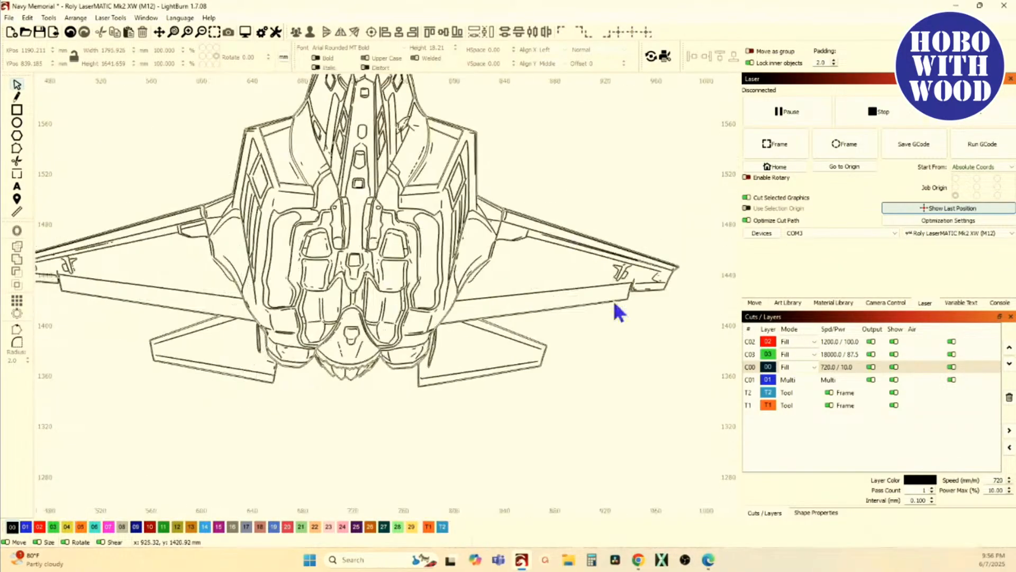
scroll(606, 300, "down", 2)
scroll(599, 302, "down", 5)
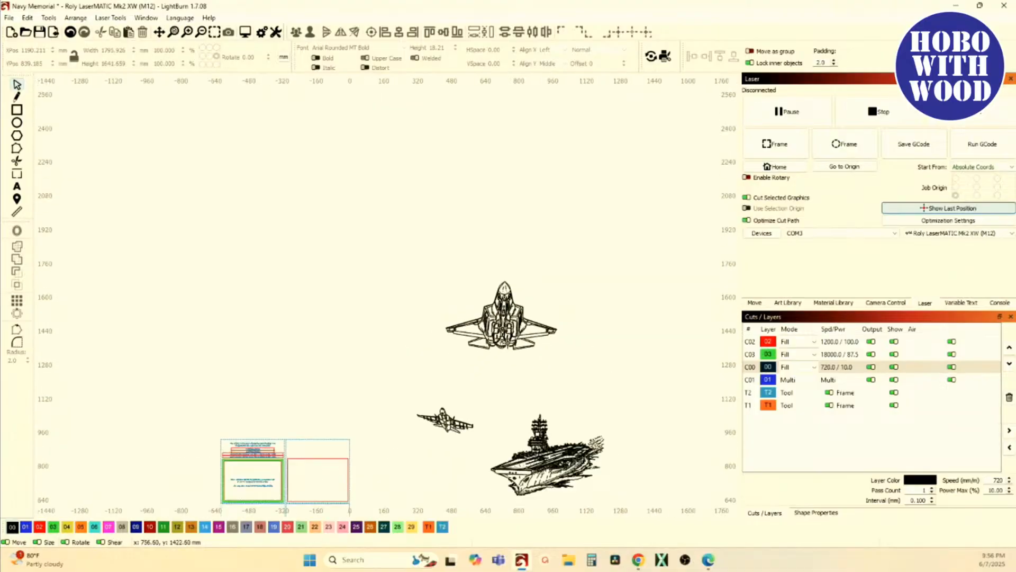
scroll(502, 343, "up", 3)
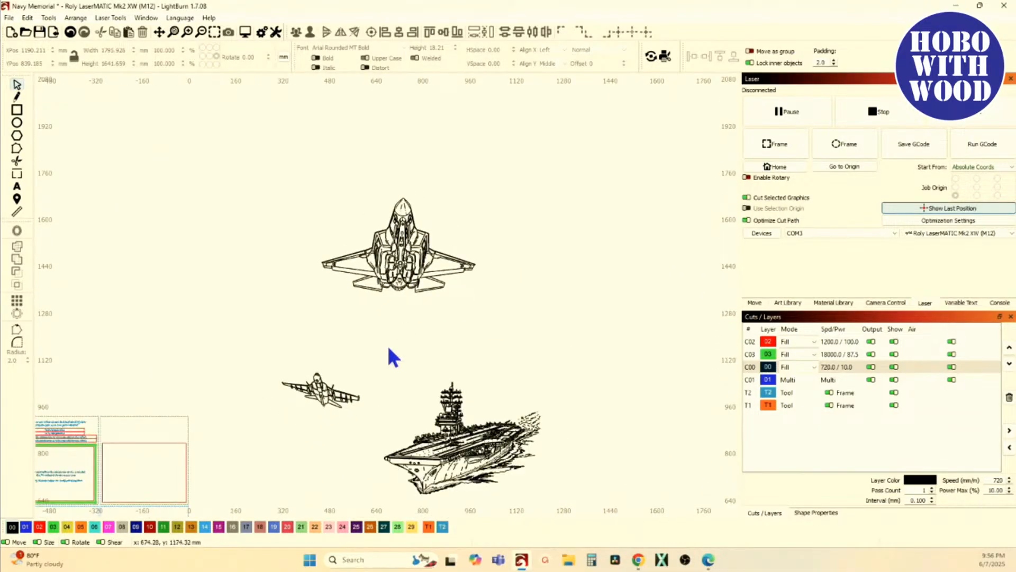
left_click_drag(531, 322, 530, 322)
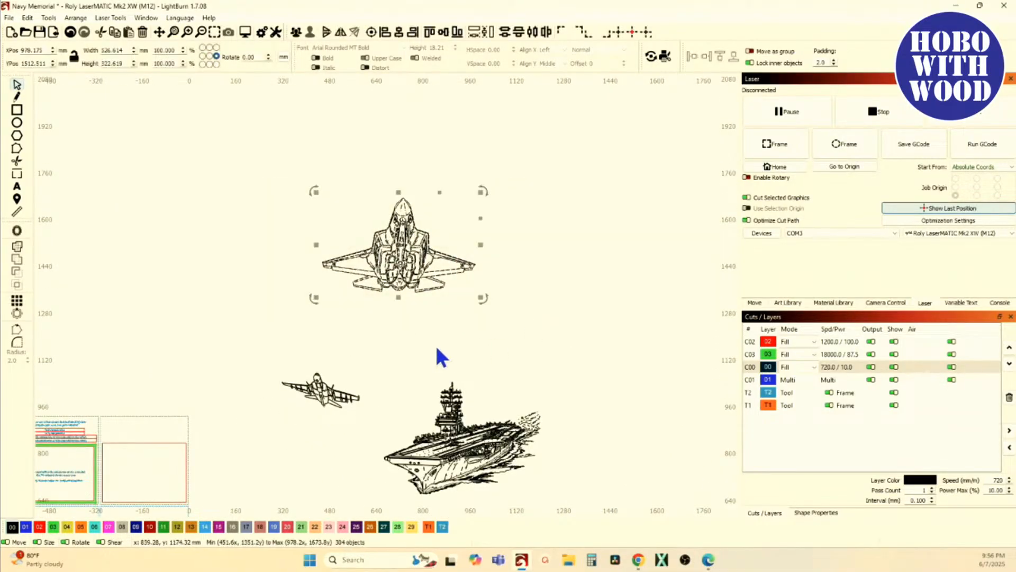
left_click_drag(401, 247, 388, 282)
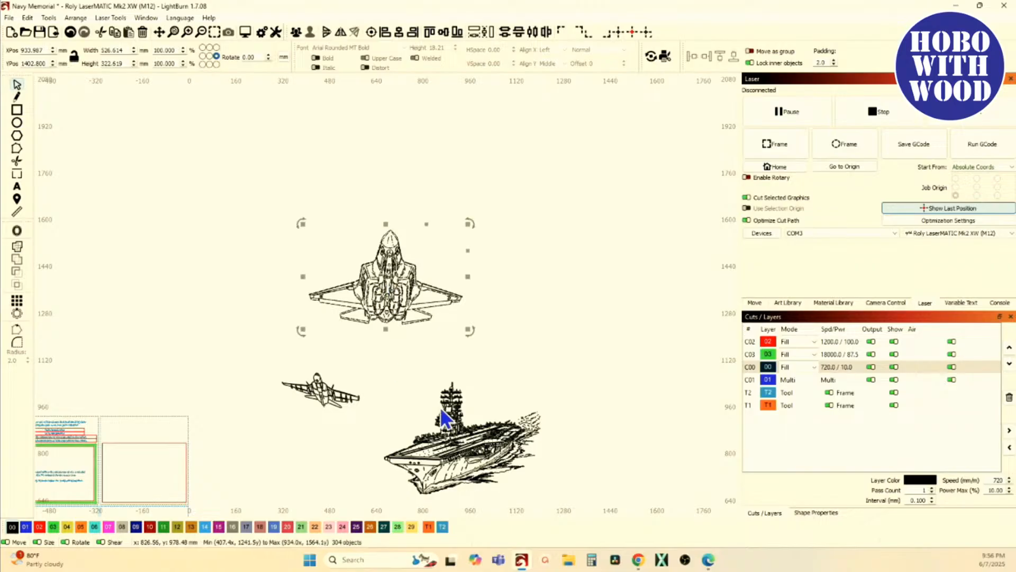
left_click_drag(442, 415, 348, 299)
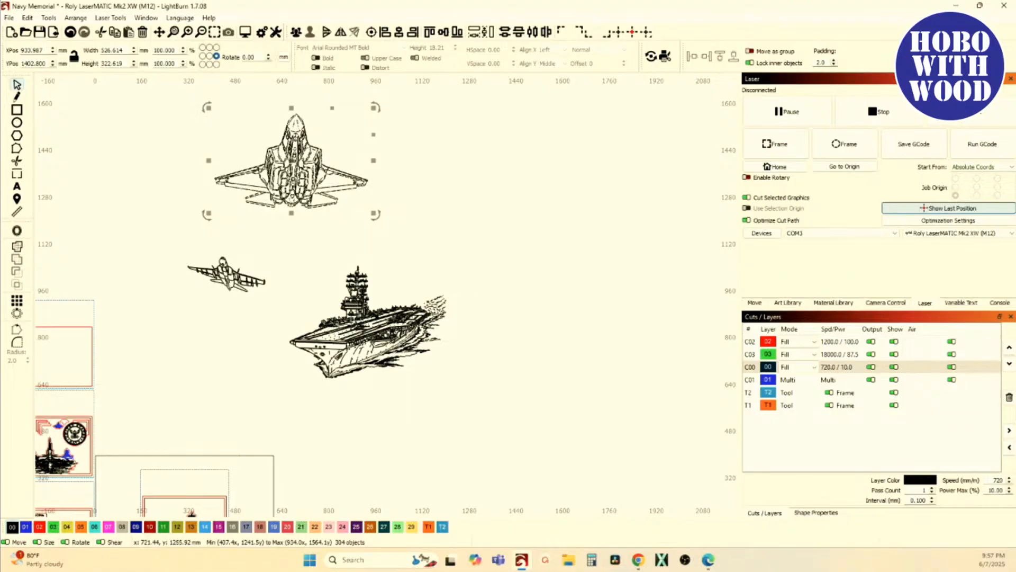
left_click_drag(309, 214, 323, 270)
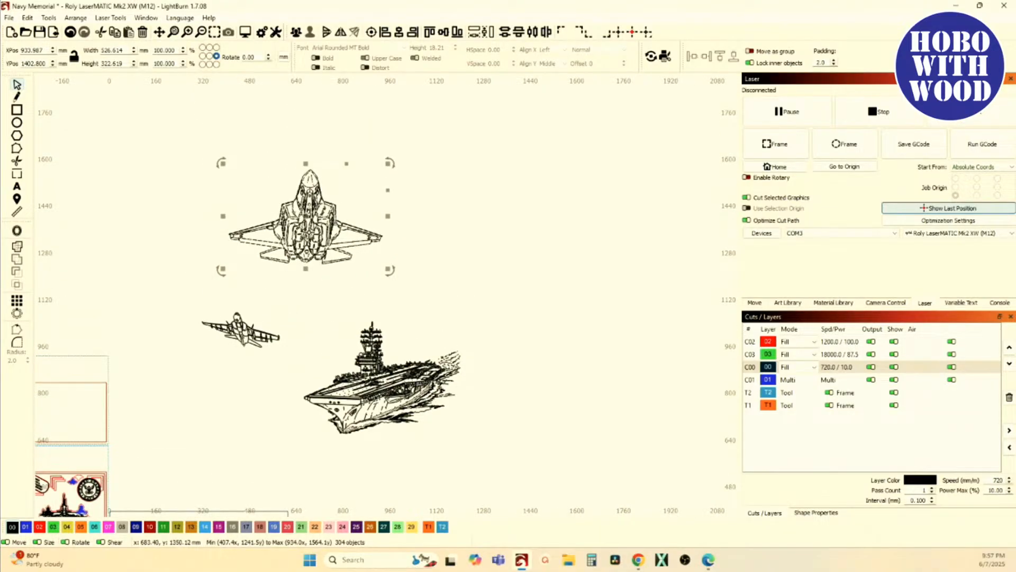
left_click_drag(389, 270, 347, 250)
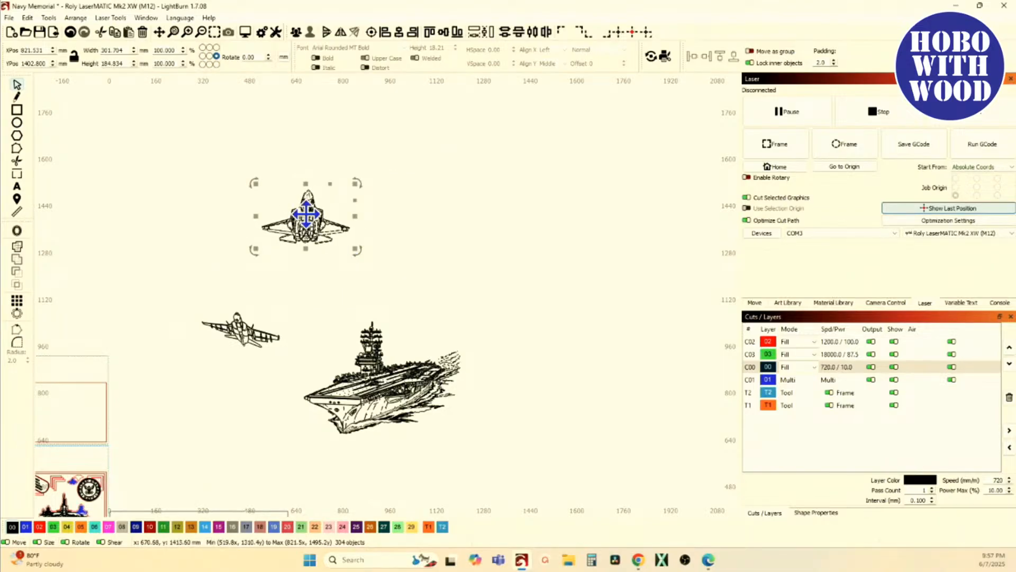
left_click_drag(306, 214, 262, 393)
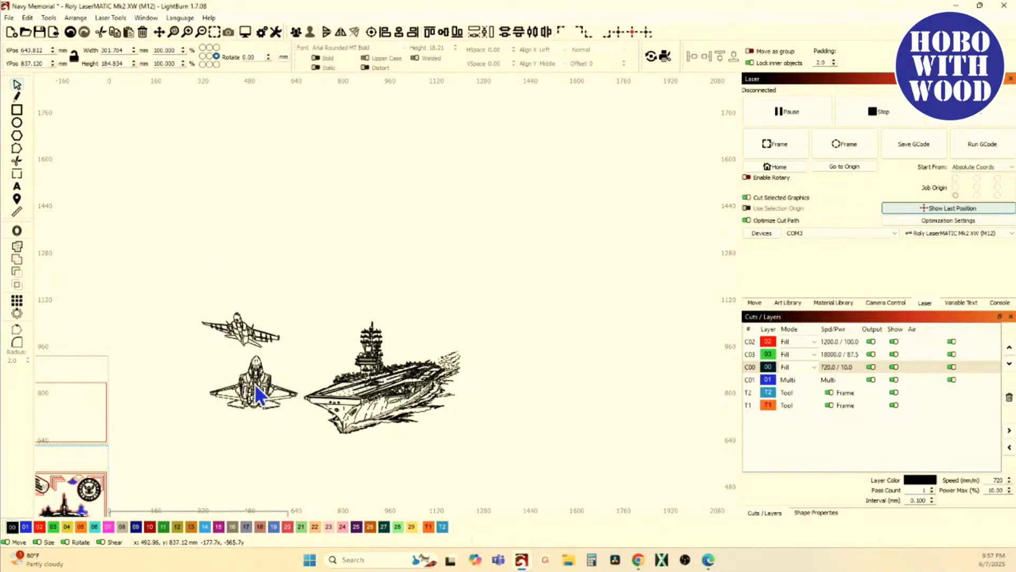
Apply a four-point warp to the lower jet, raising its lower-left corner and slightly adjusting both upper corners for perspective.
scroll(337, 408, "up", 5)
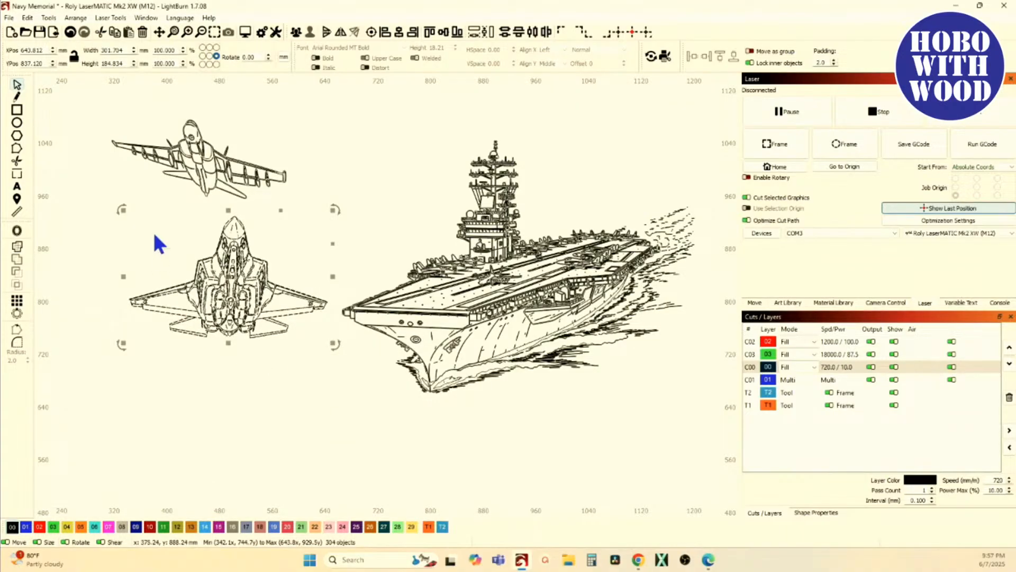
left_click(26, 18)
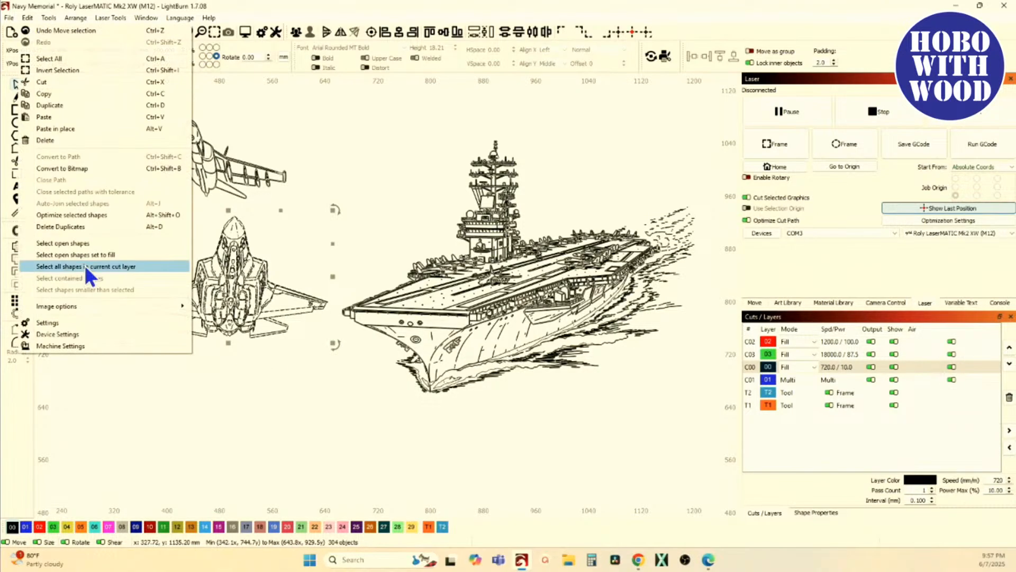
mouse_move(49, 18)
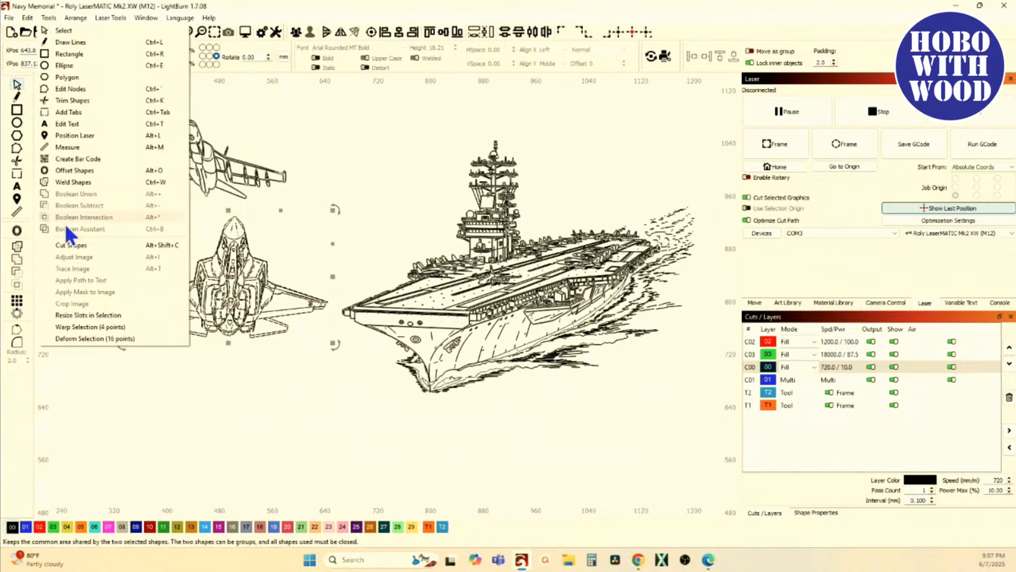
left_click(85, 328)
scroll(264, 377, "up", 2)
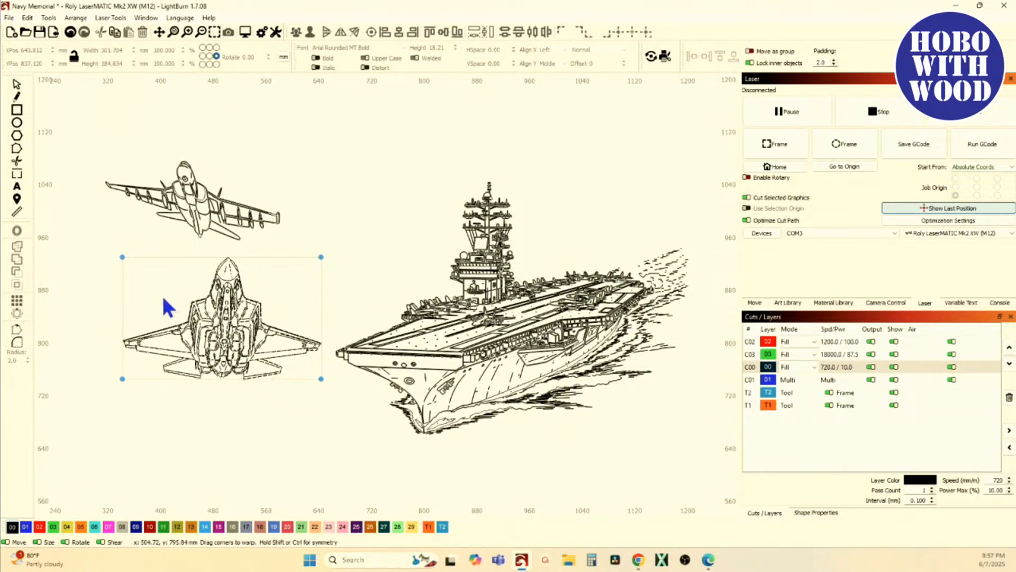
left_click_drag(122, 379, 121, 357)
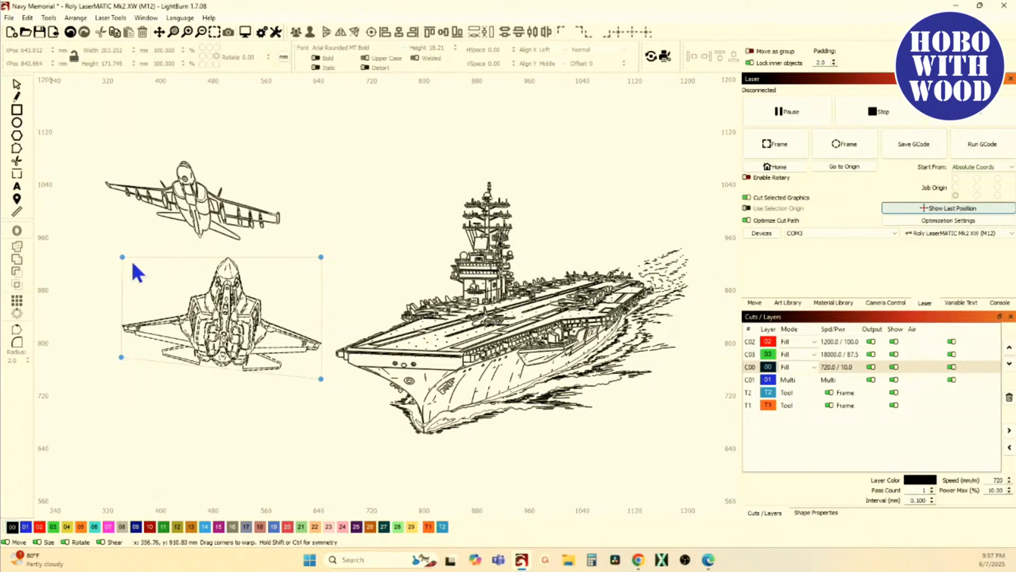
left_click_drag(122, 257, 124, 257)
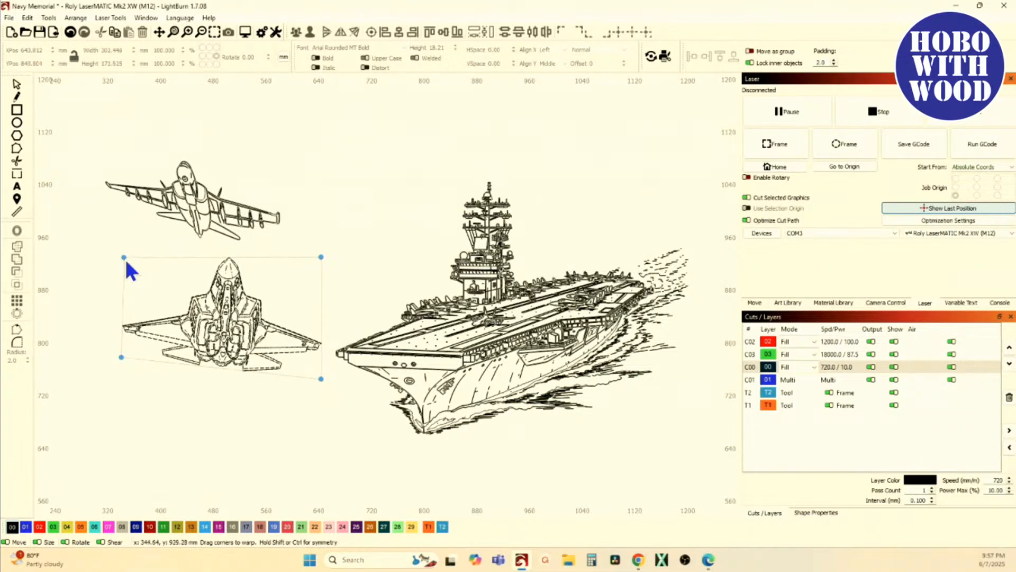
mouse_move(320, 257)
left_mouse_down()
mouse_move(311, 266)
mouse_move(323, 265)
left_mouse_up()
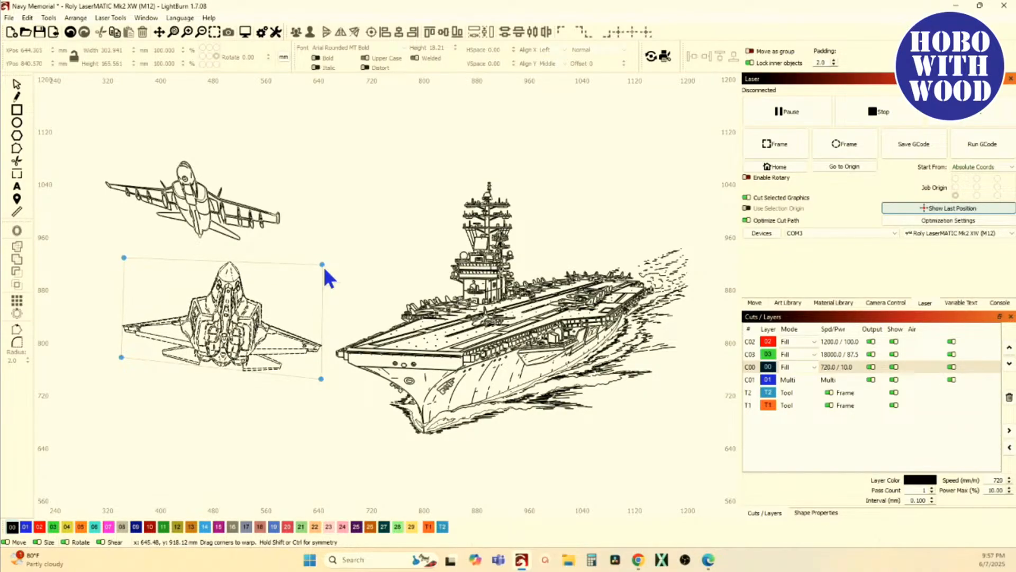
left_click(17, 85)
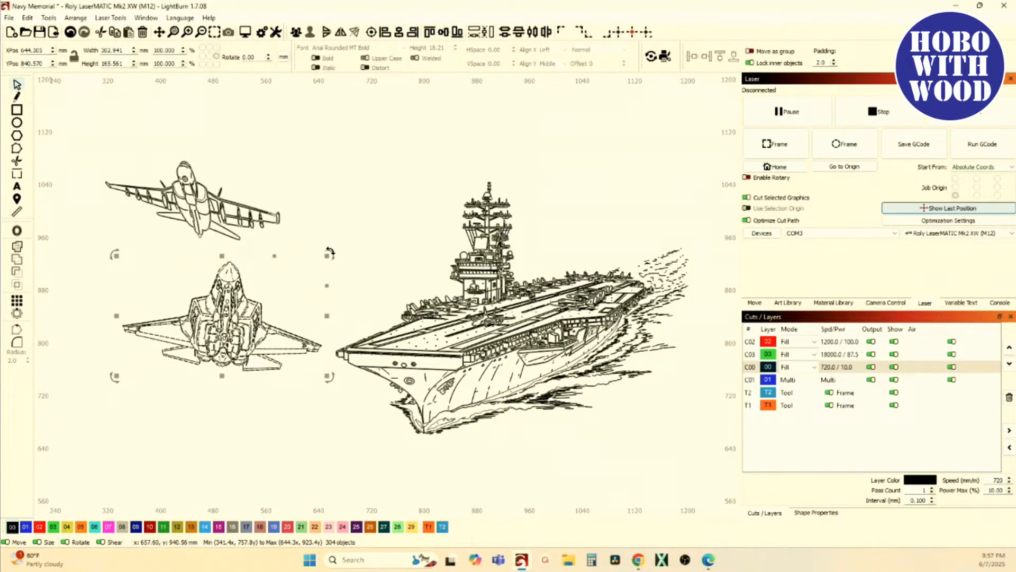
Tilt the jet clockwise with a slight horizontal shear, then scale it to about 199 mm wide nearer the carrier's bow.
left_click_drag(330, 252, 338, 281)
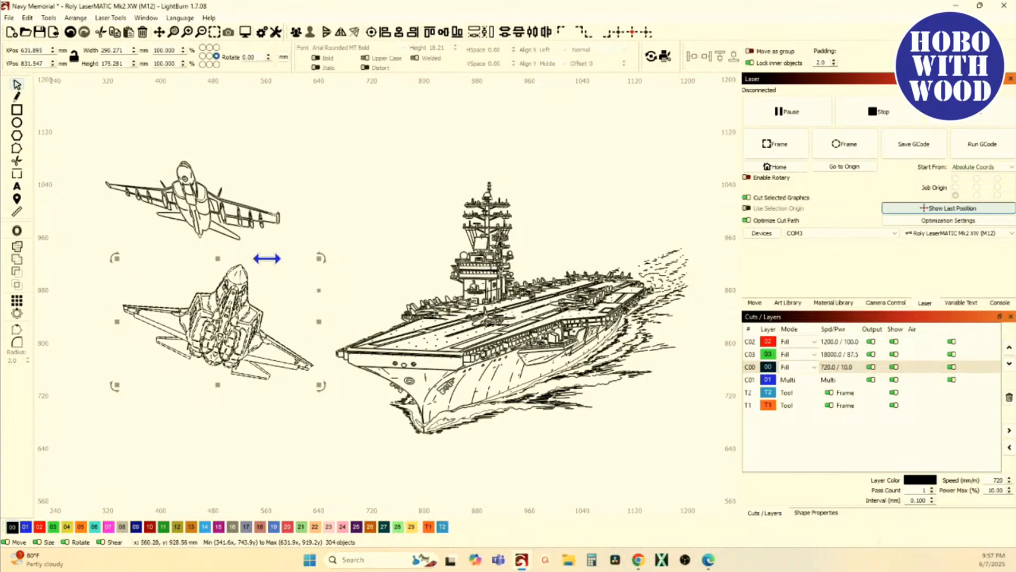
left_click_drag(267, 258, 256, 265)
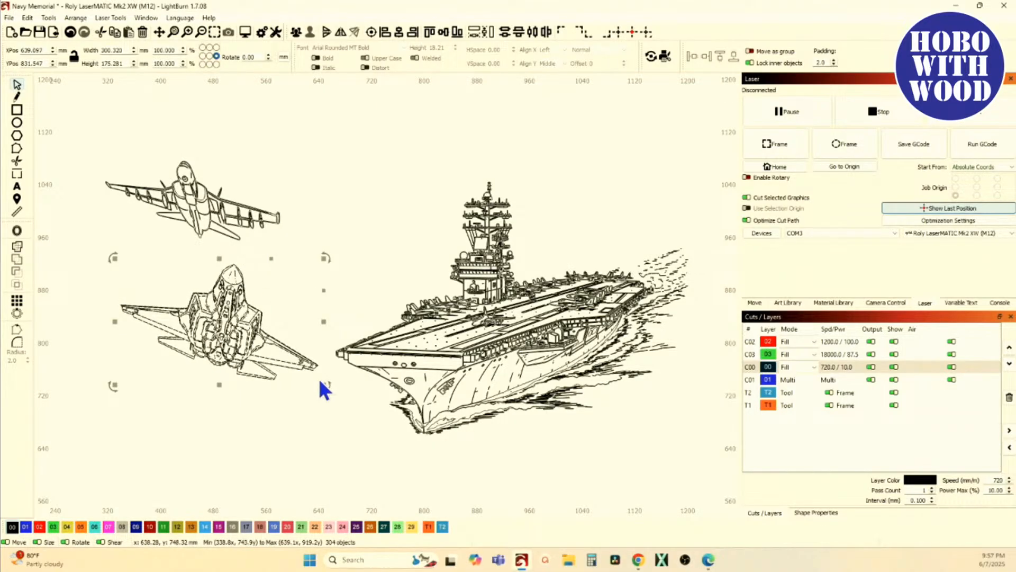
left_click_drag(320, 382, 289, 362)
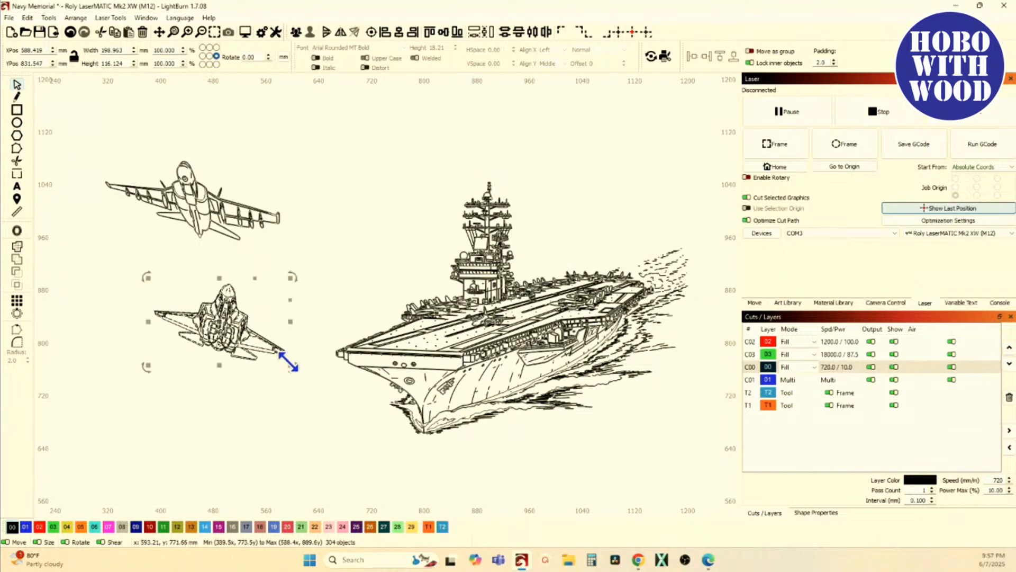
left_click_drag(217, 323, 305, 295)
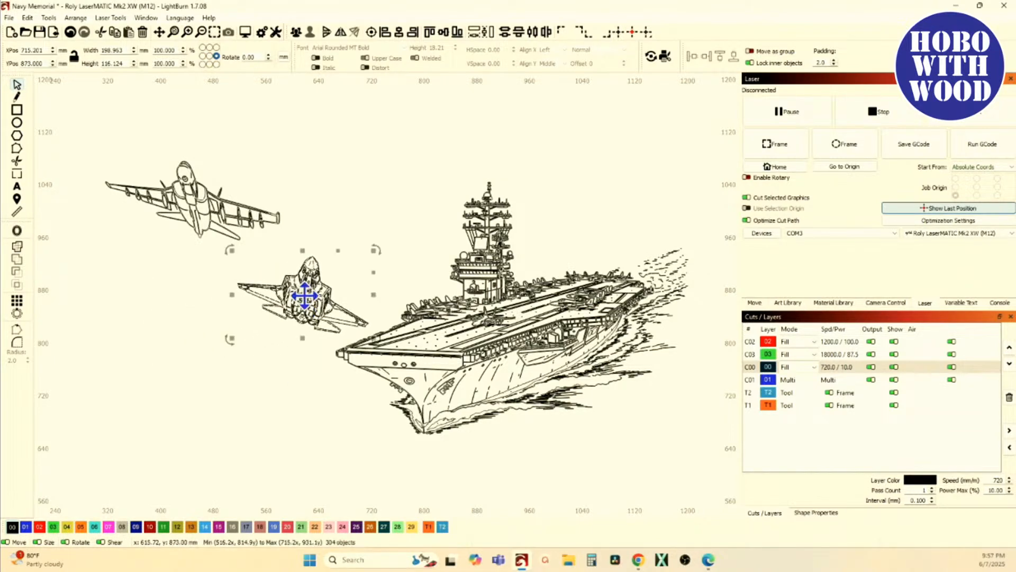
Warp the tilted jet with four points again, raising its lower-left corner and slightly lowering its upper-left corner.
scroll(324, 305, "up", 4)
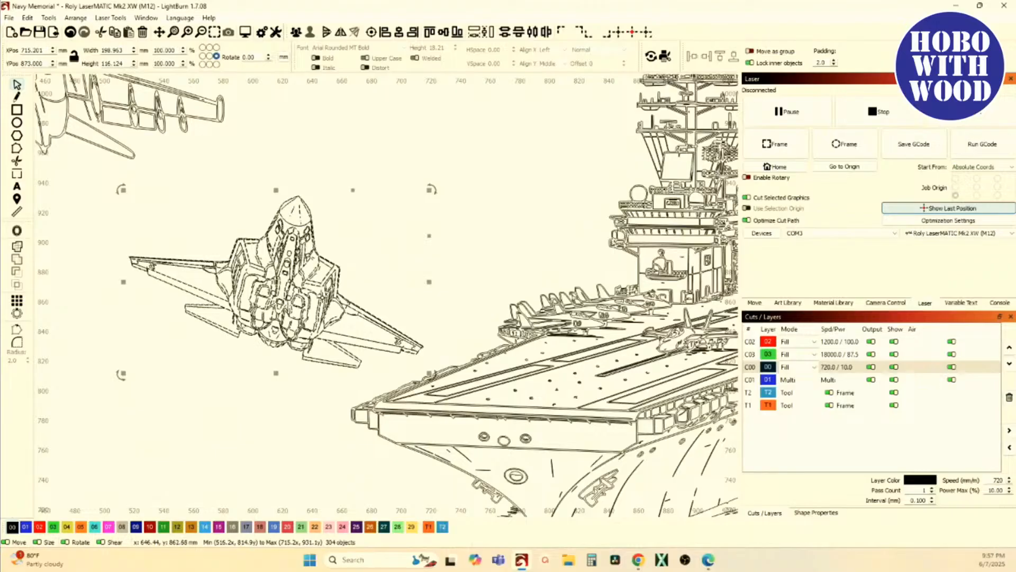
left_click(27, 20)
mouse_move(49, 17)
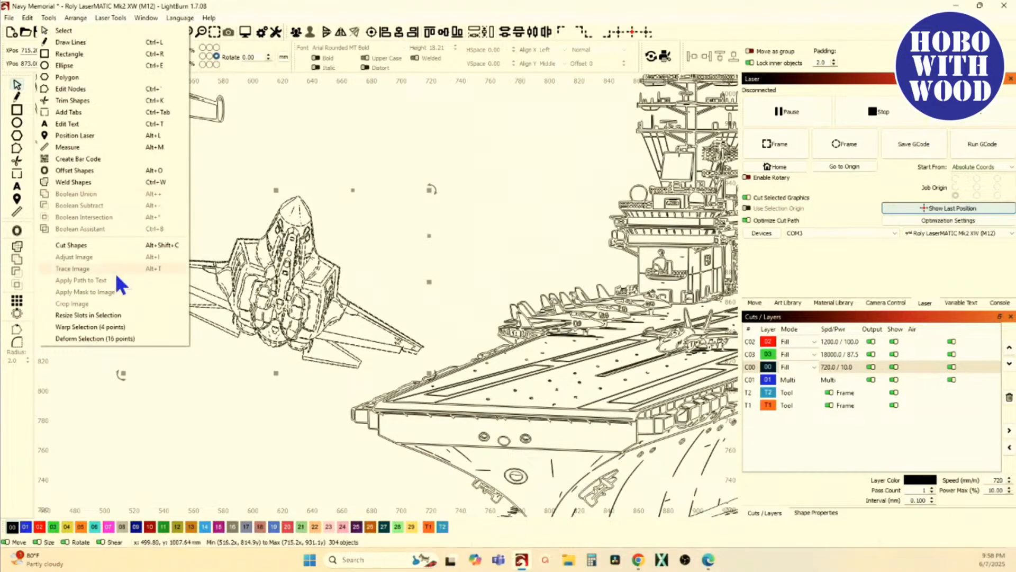
left_click(112, 327)
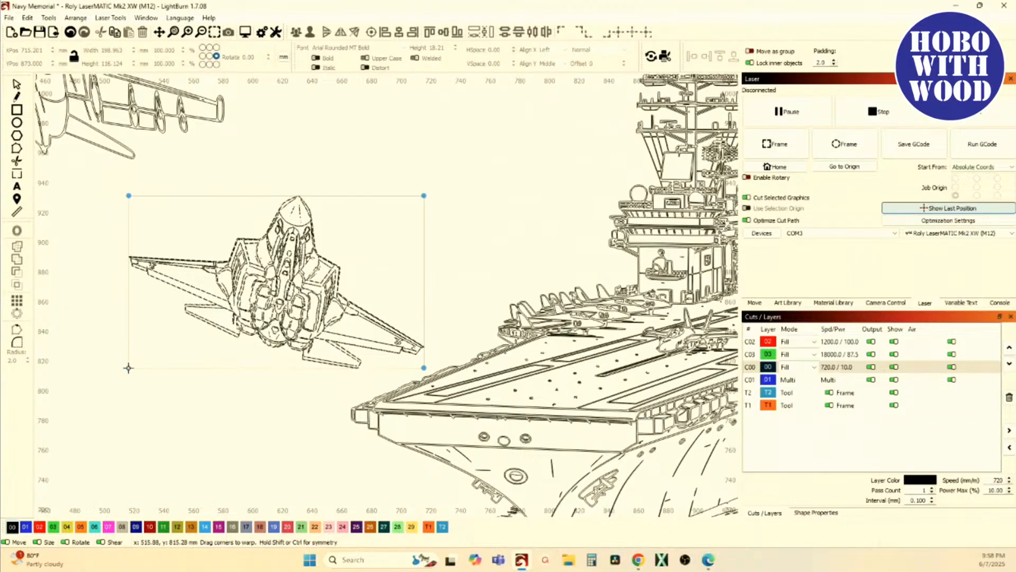
left_click_drag(129, 367, 129, 347)
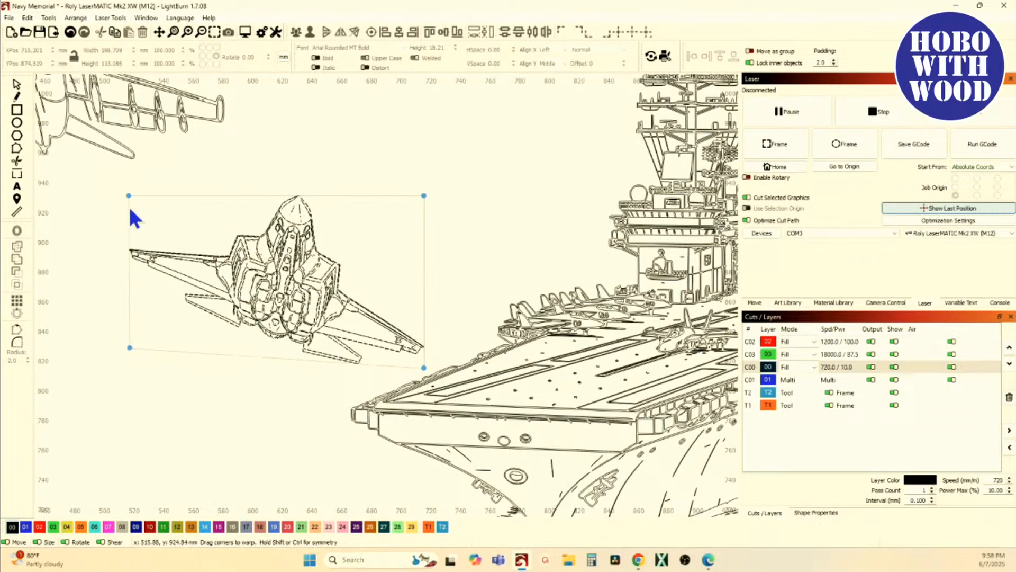
left_click_drag(127, 193, 129, 201)
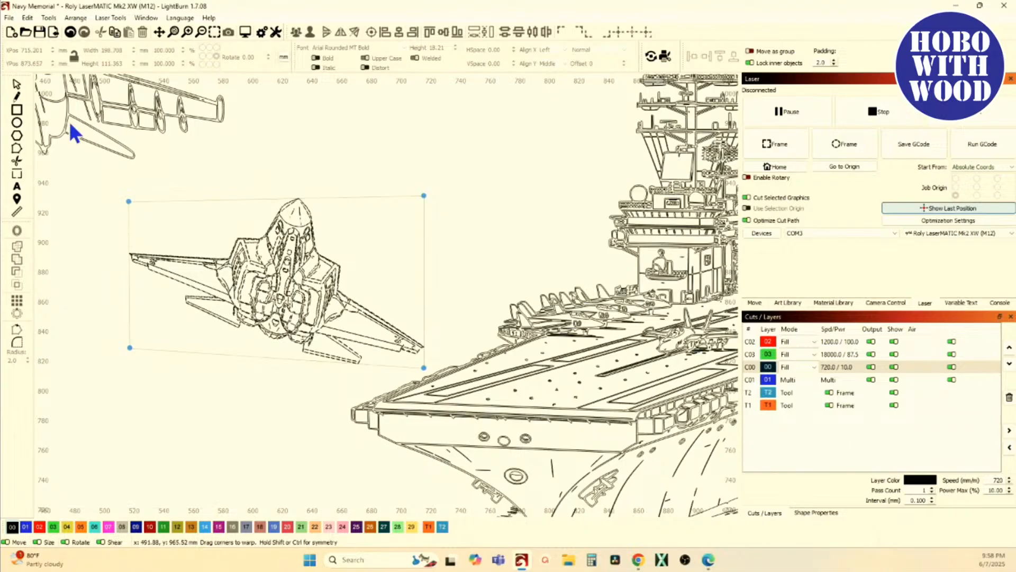
left_click(17, 86)
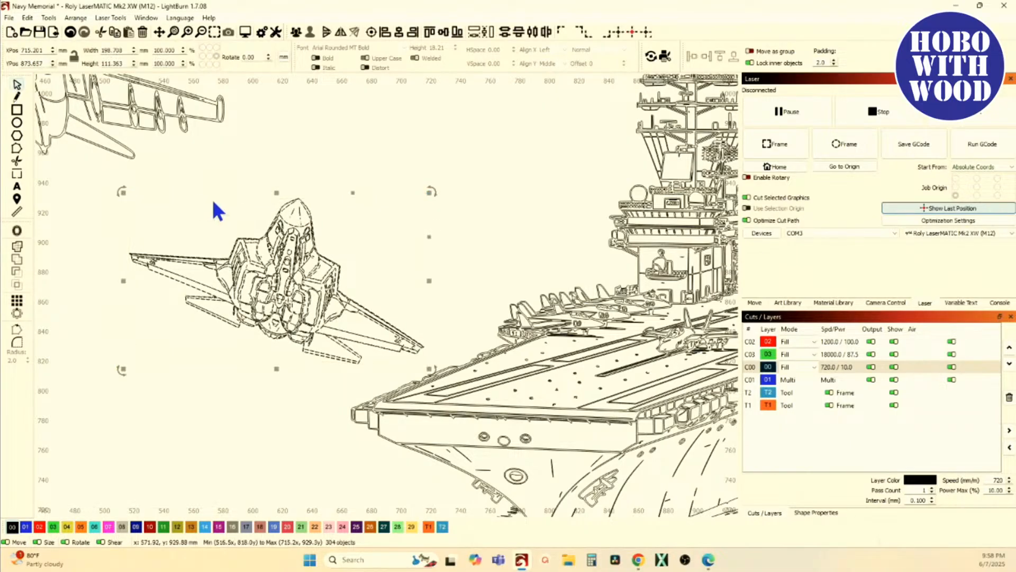
Shrink the warped jet to about 152 mm wide and position it between the larger jet and the carrier's bow.
scroll(212, 198, "down", 3)
left_click_drag(329, 290, 309, 277)
left_click_drag(217, 262, 284, 306)
scroll(284, 307, "down", 1)
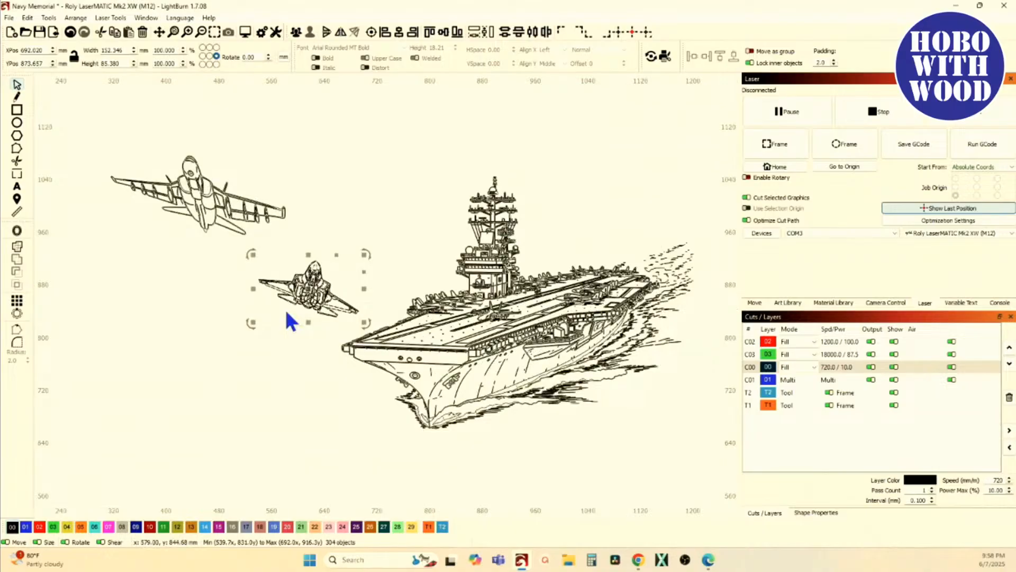
scroll(284, 307, "down", 1)
scroll(267, 278, "up", 2)
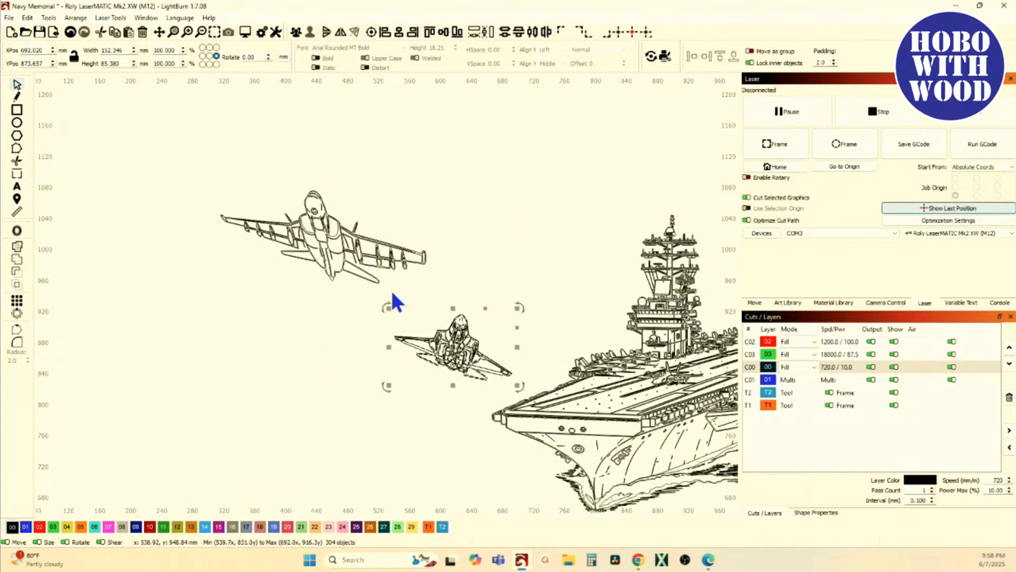
Move the larger jet up and farther away from the smaller jet and the carrier.
left_click(286, 233)
scroll(349, 227, "up", 3)
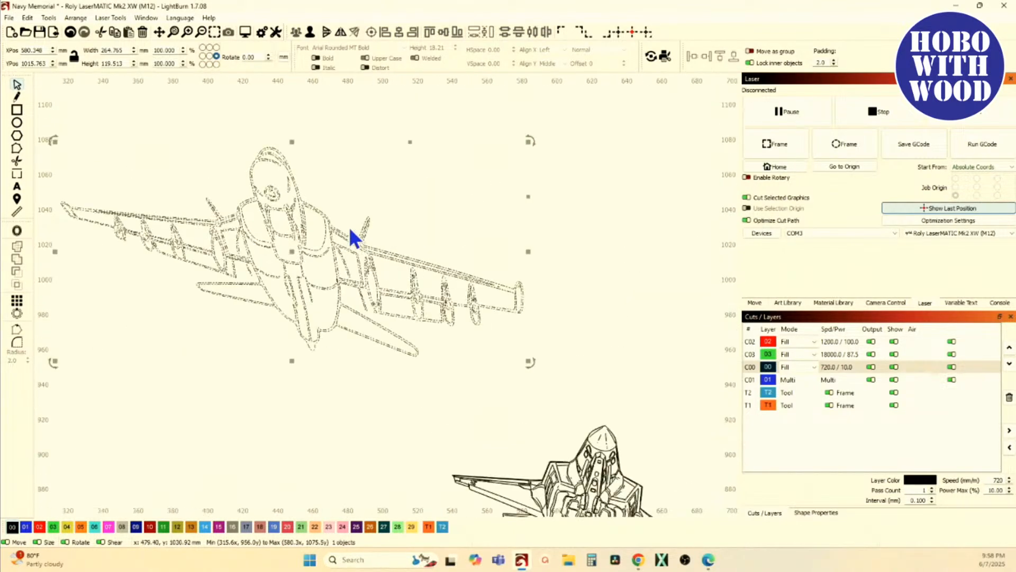
scroll(349, 227, "down", 3)
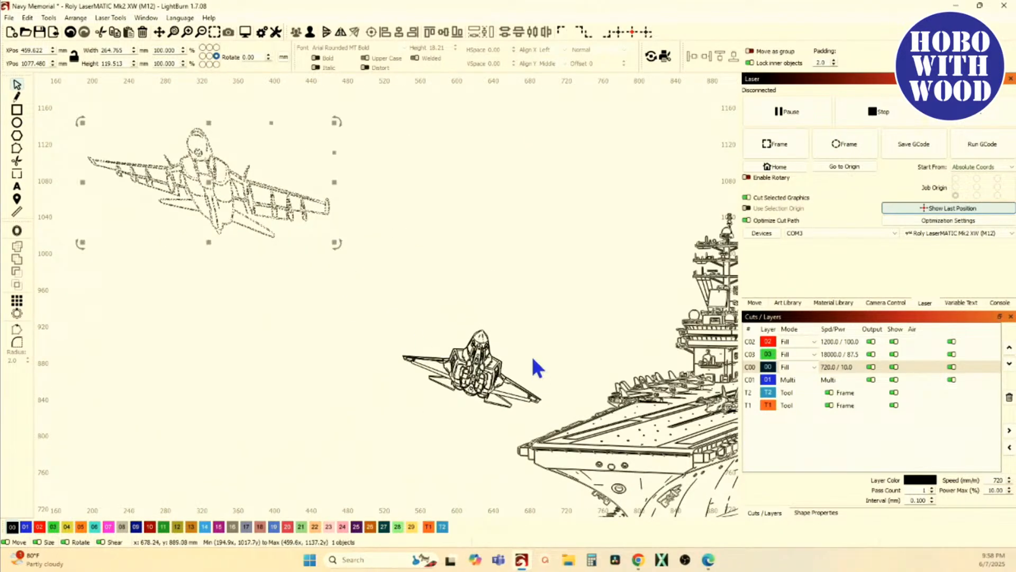
Group all pieces of the smaller jet and move it about 20 mm toward the carrier's bow and about 7 mm down.
scroll(390, 257, "up", 5)
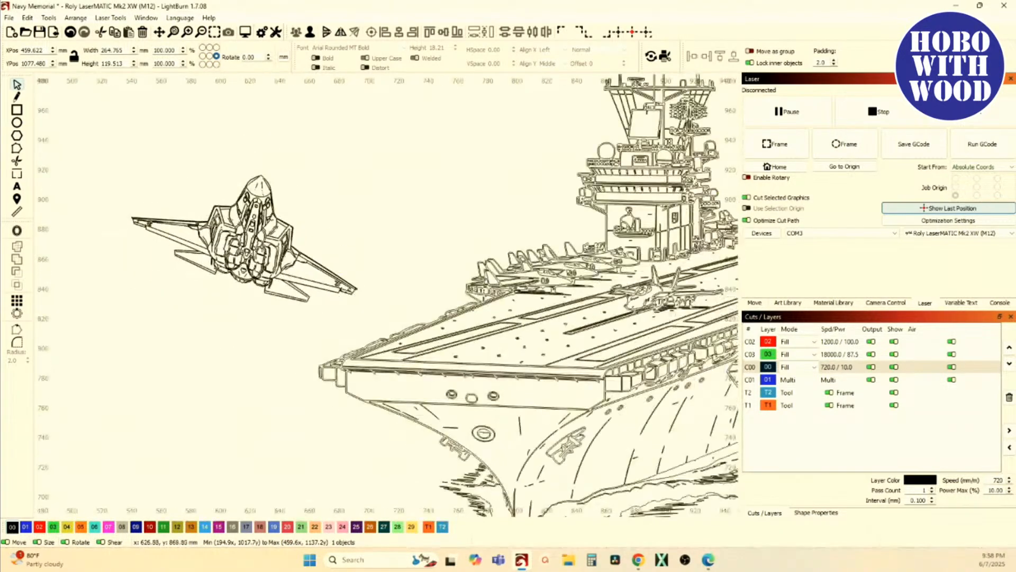
left_click(274, 159)
left_click_drag(376, 330, 375, 328)
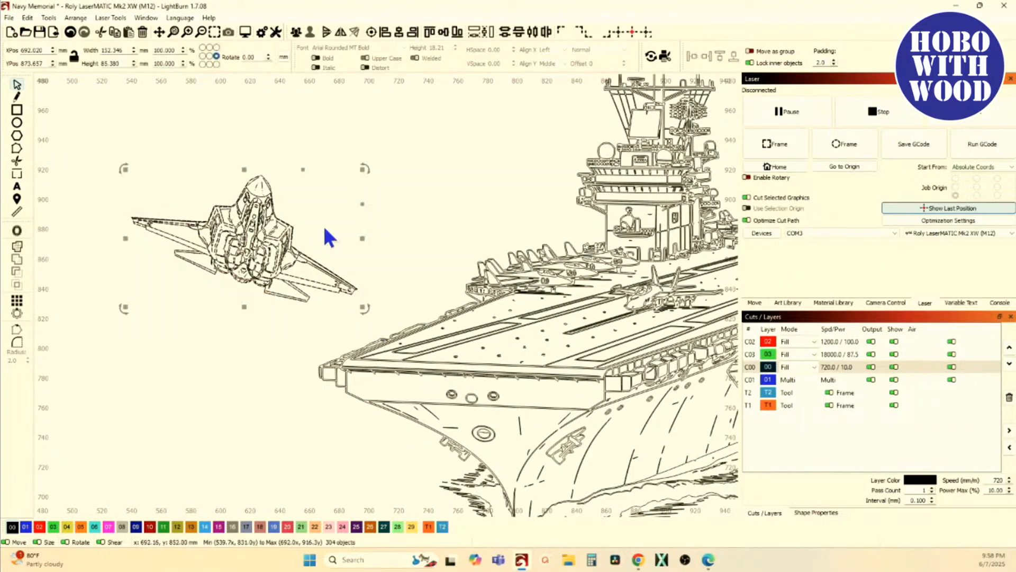
left_click(295, 33)
scroll(241, 245, "down", 2)
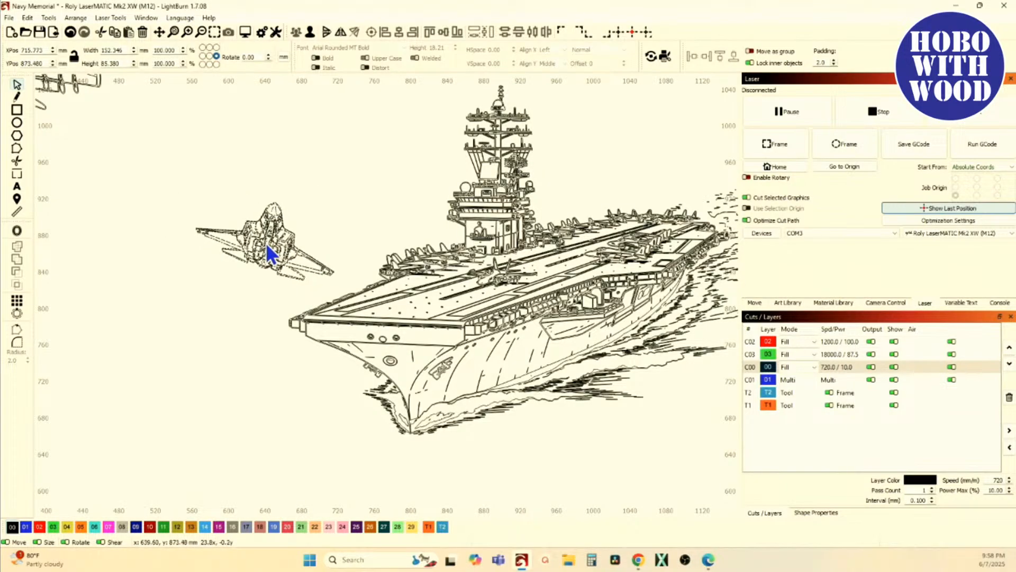
left_click_drag(265, 252, 263, 253)
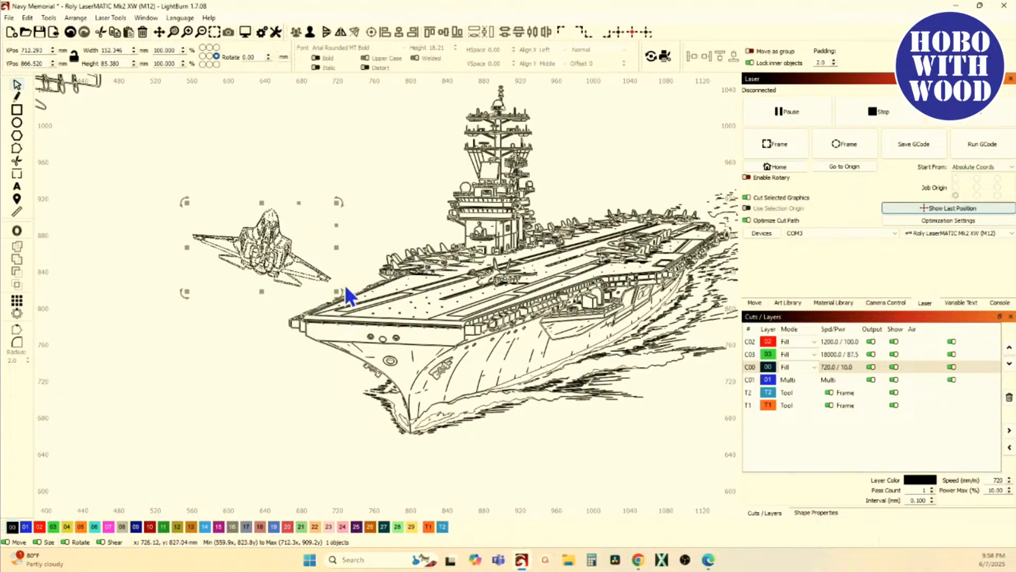
scroll(331, 297, "up", 3)
scroll(334, 299, "down", 4)
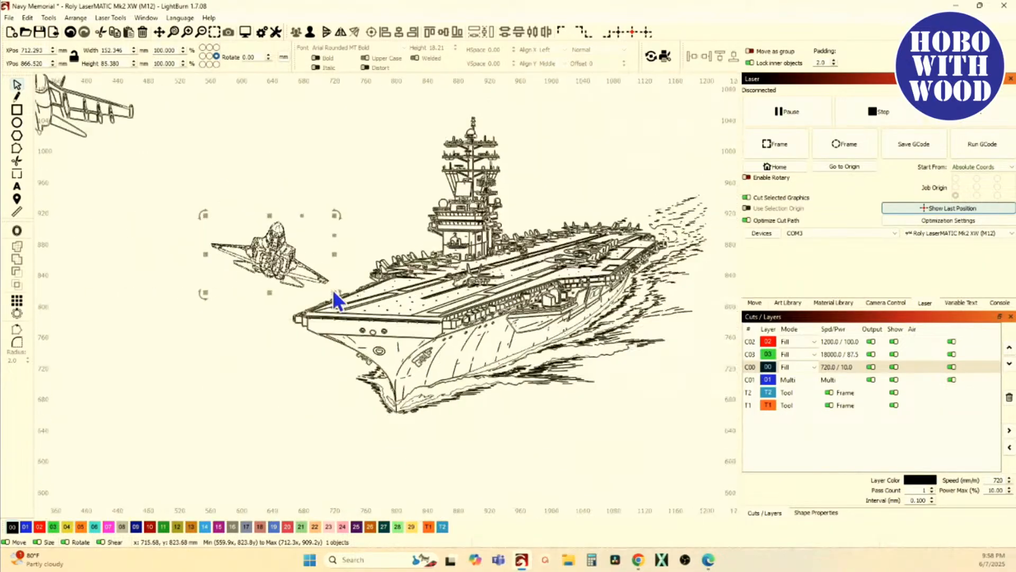
Select all the carrier and wake pieces and group them into a single object.
scroll(296, 271, "down", 2)
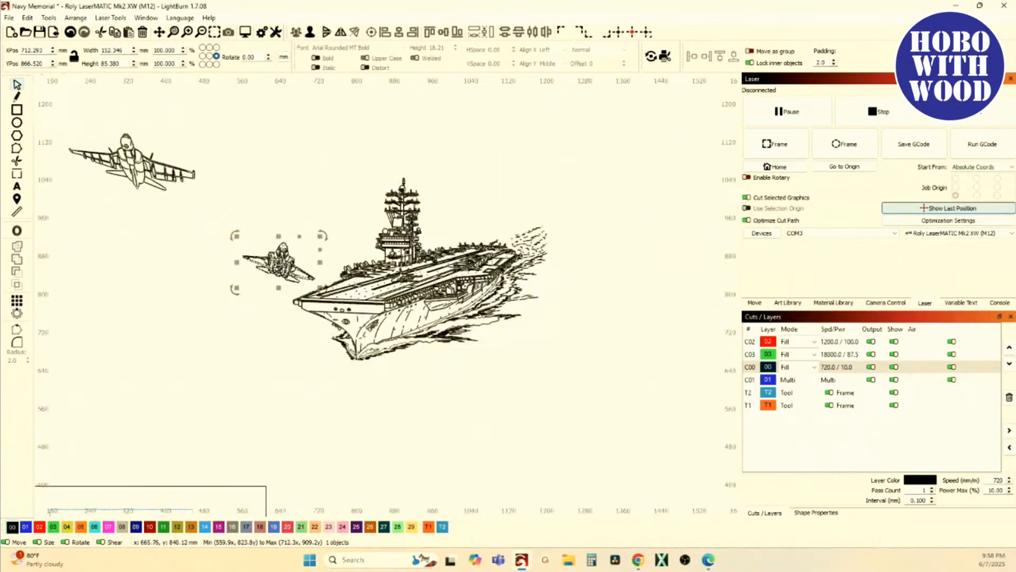
left_click(313, 210)
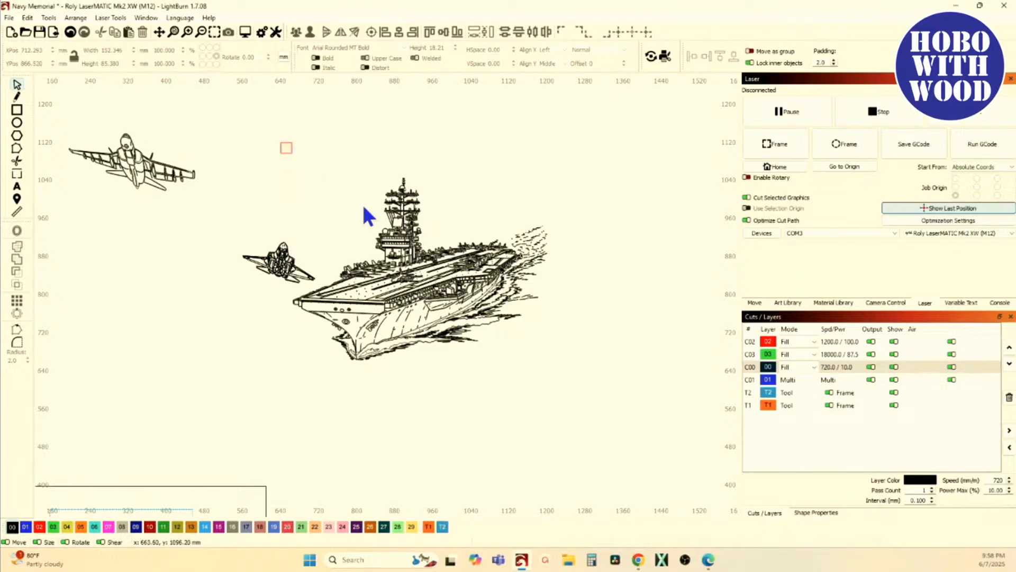
left_click_drag(584, 401, 587, 401)
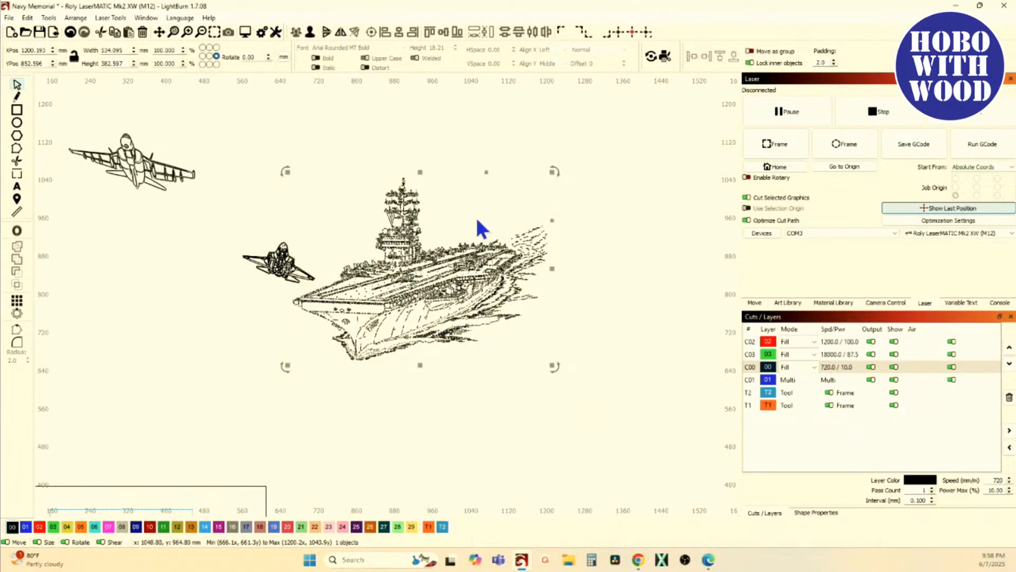
scroll(329, 222, "up", 2)
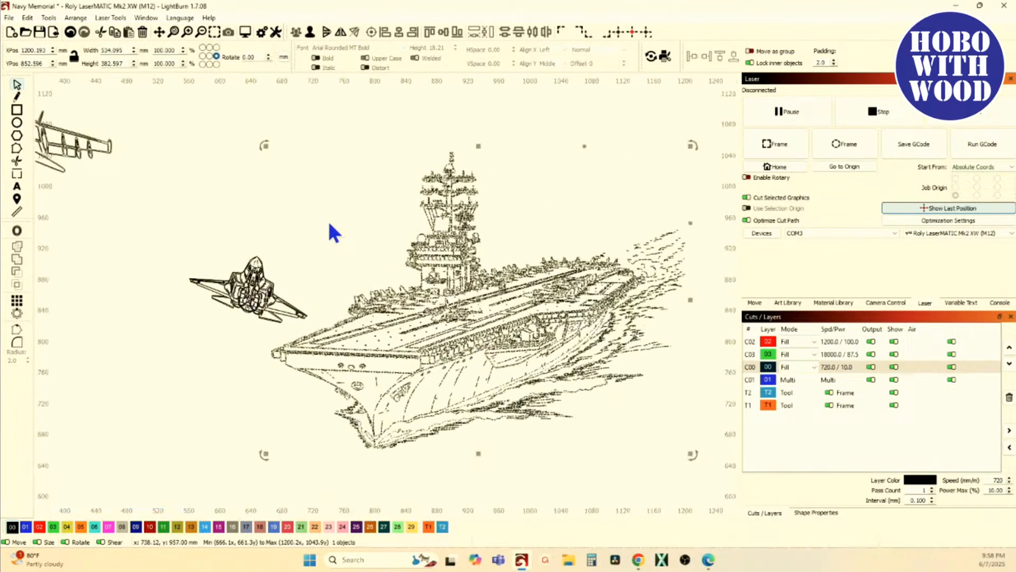
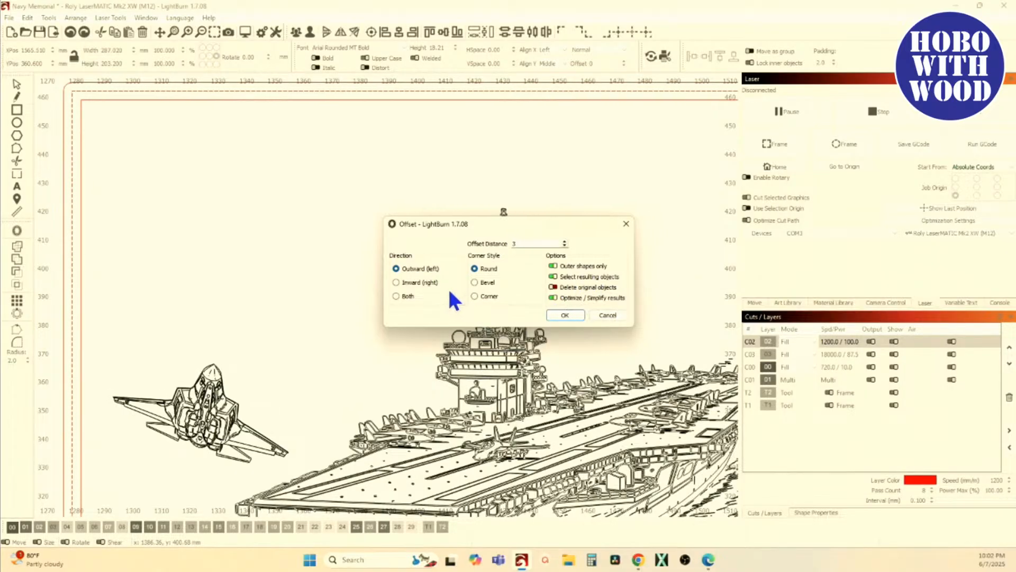
Try a 3 mm outward offset of the rectangular frame around the artwork and delete the resulting outline.
left_click(561, 316)
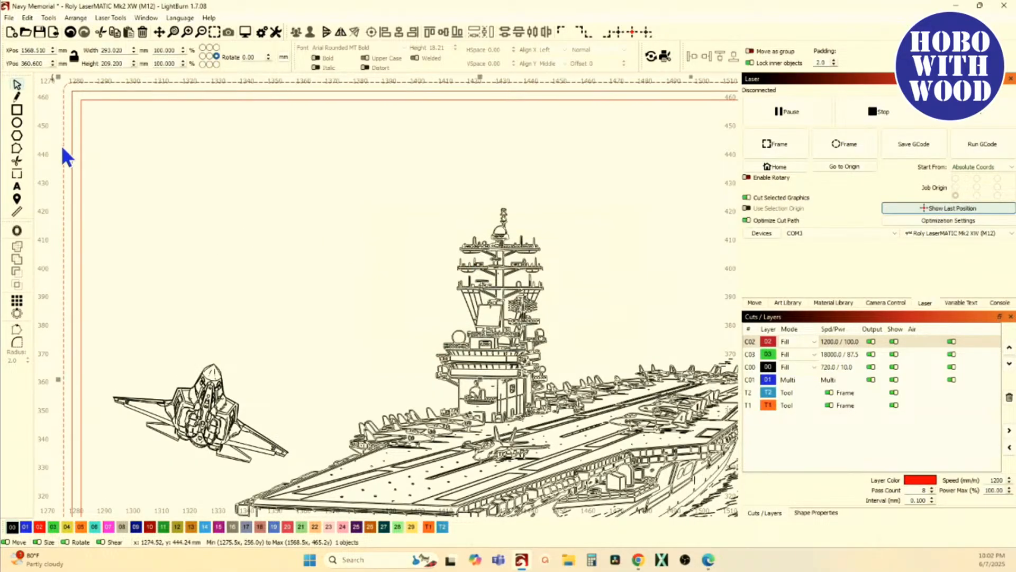
scroll(62, 154, "down", 3)
key("Delete")
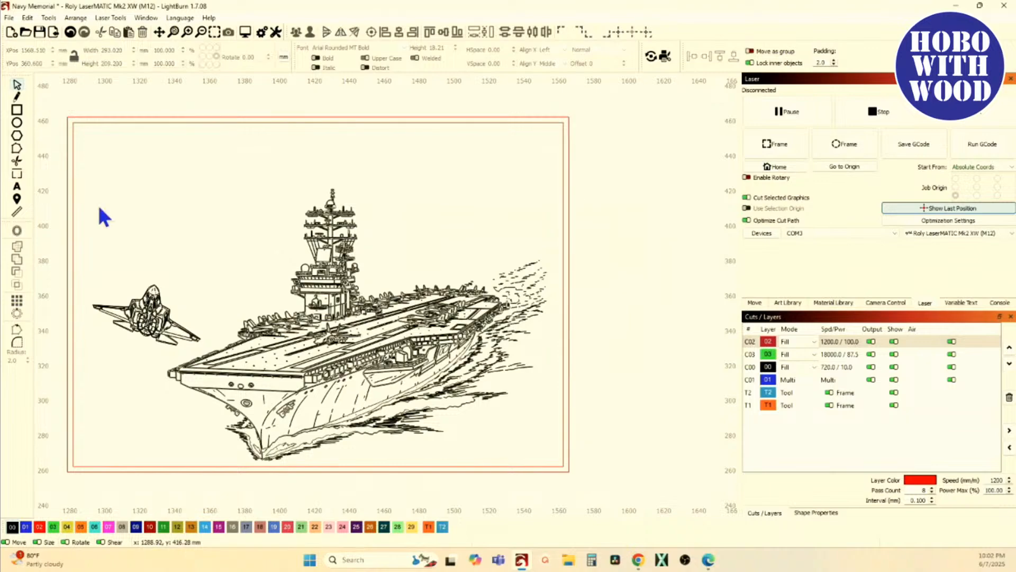
scroll(222, 247, "down", 2)
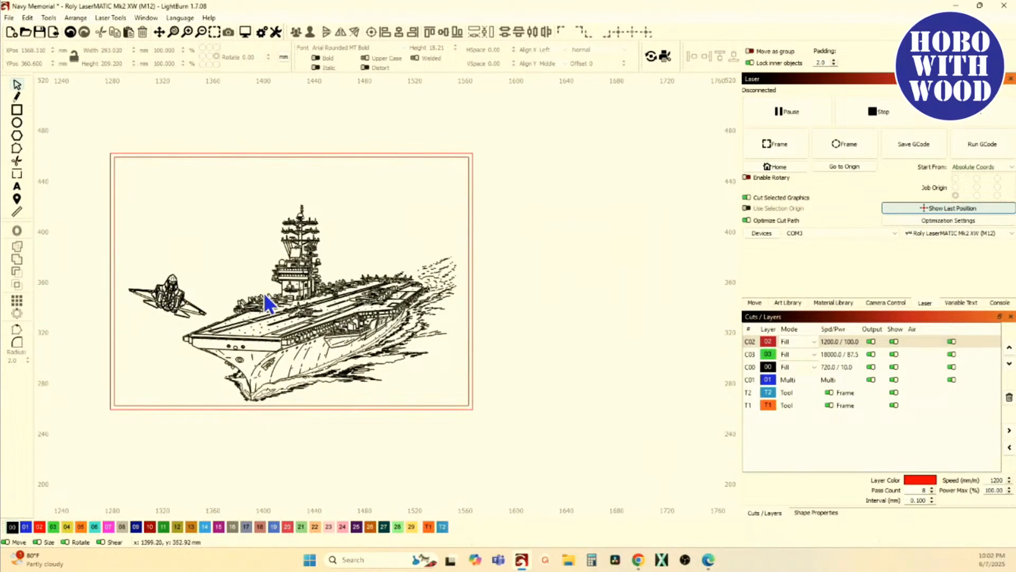
Try outlining the jet and carrier group with a 3 mm outward round-corner offset on red layer 02, and undo both changes.
left_click(263, 294)
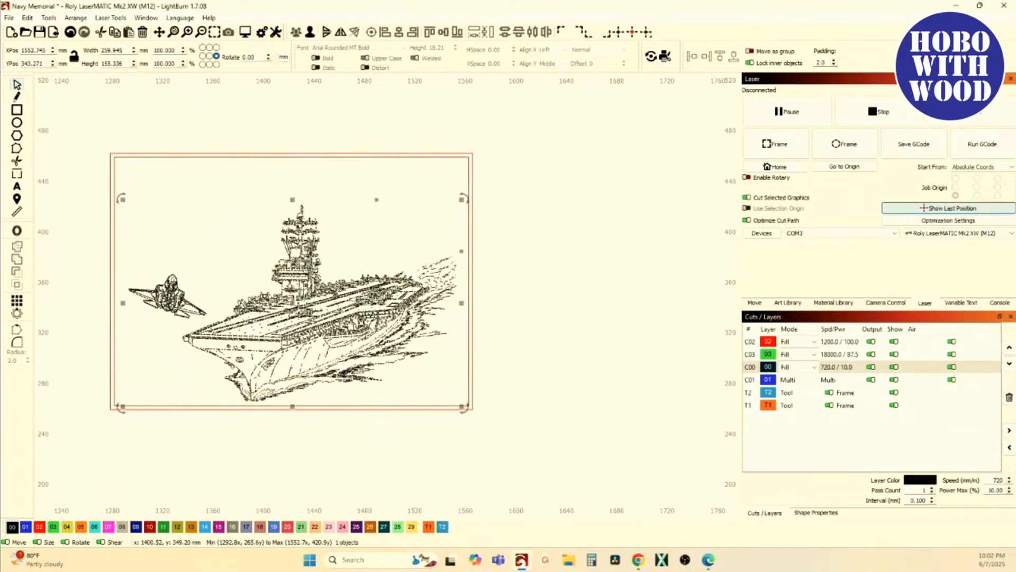
left_click(18, 233)
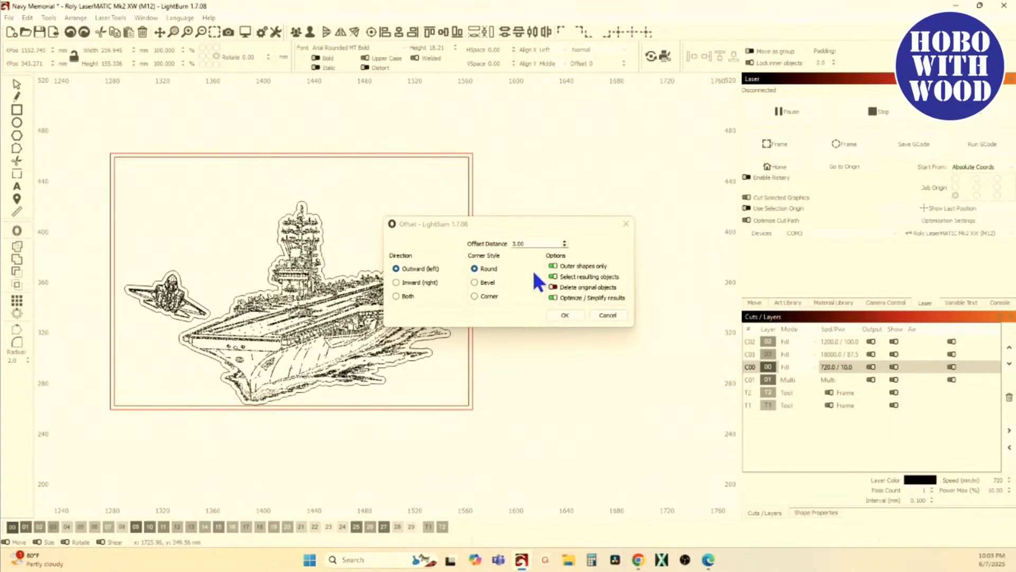
left_click(565, 315)
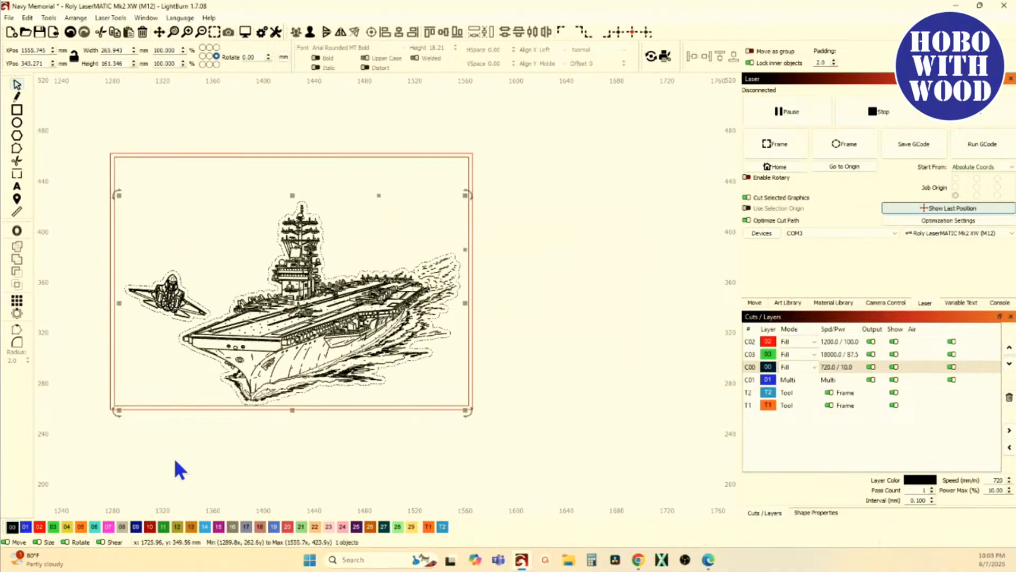
left_click(40, 527)
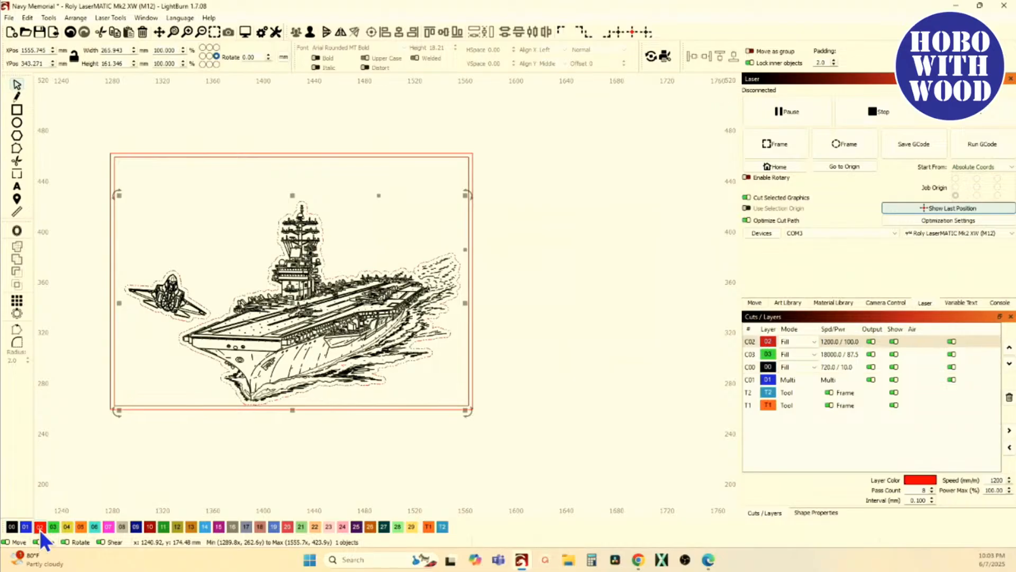
scroll(214, 327, "up", 6)
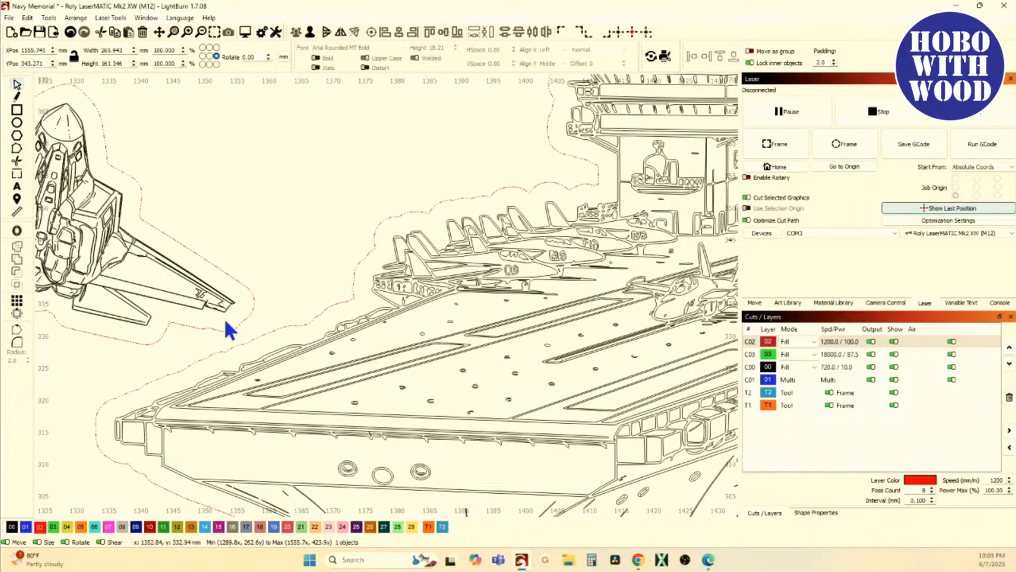
key("ctrl+z")
key("ctrl+z")
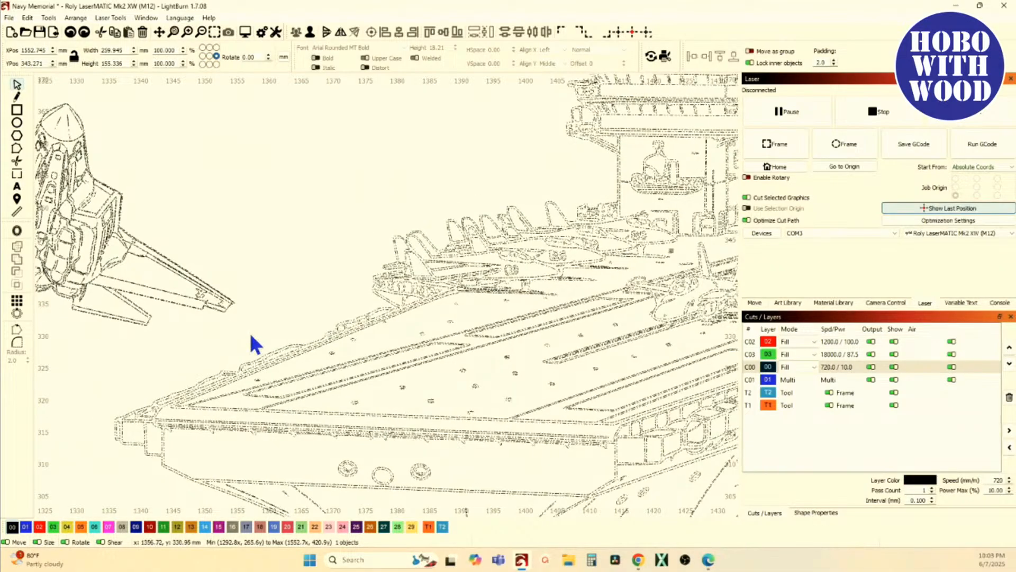
Ungroup the jet from the carrier and lower the jet slightly closer to the bow.
scroll(251, 333, "down", 3)
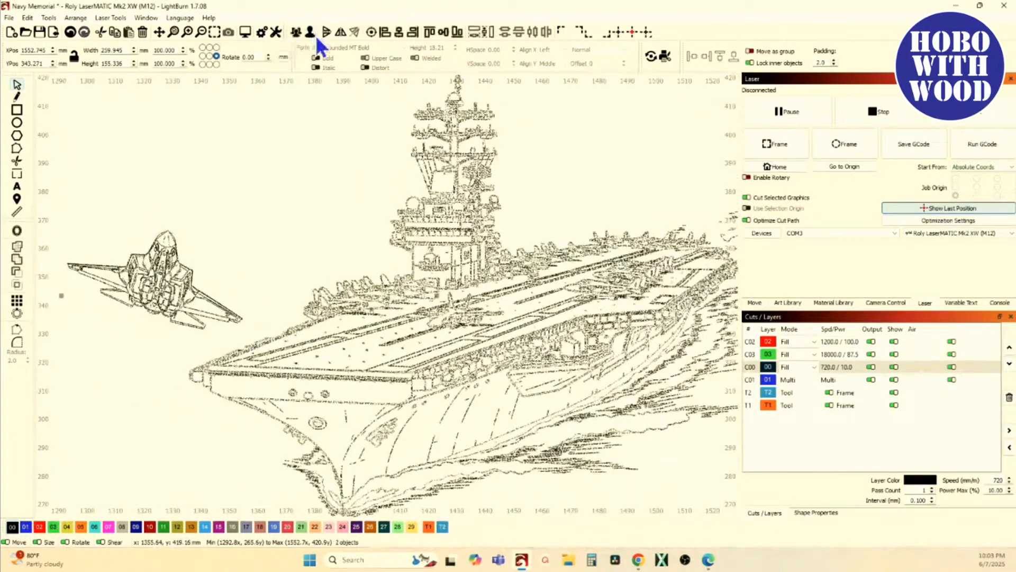
left_click(260, 195)
left_click(156, 285)
left_click_drag(156, 284, 159, 299)
scroll(205, 262, "down", 3)
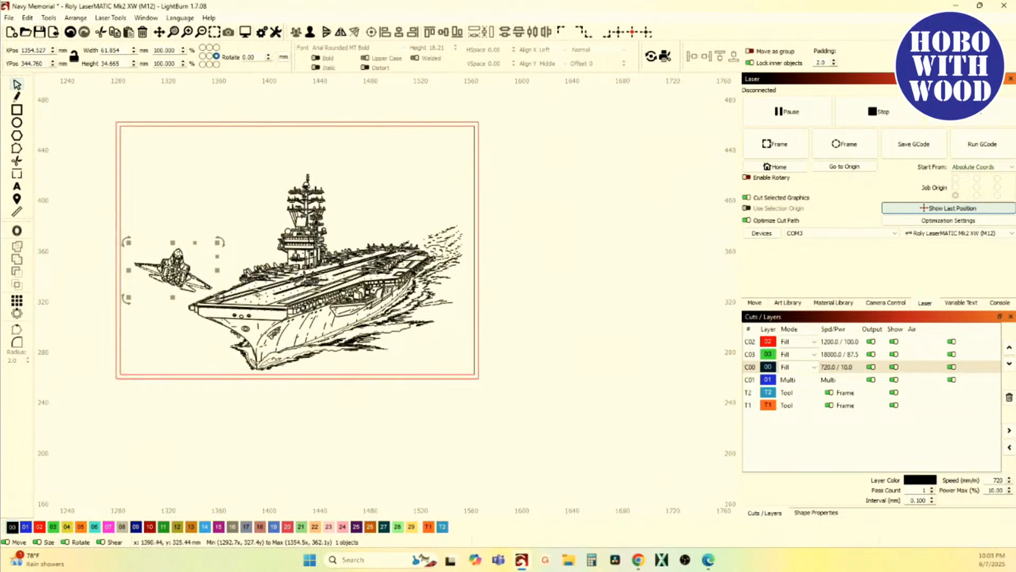
Preview a 3 mm outward offset around the jet and carrier, inspect the gap between wingtip and bow, and cancel it.
left_click(258, 294, "shift")
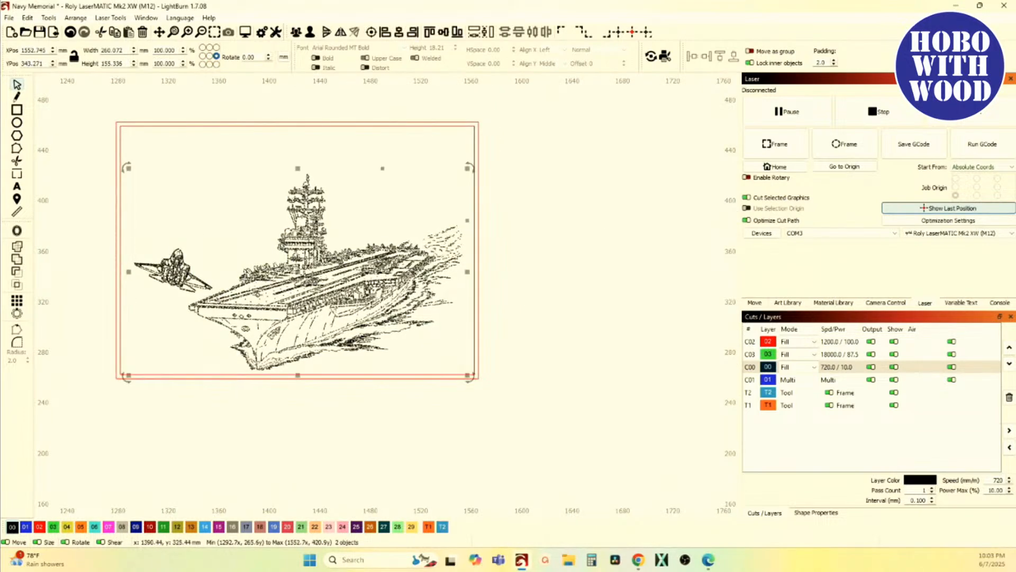
left_click(18, 232)
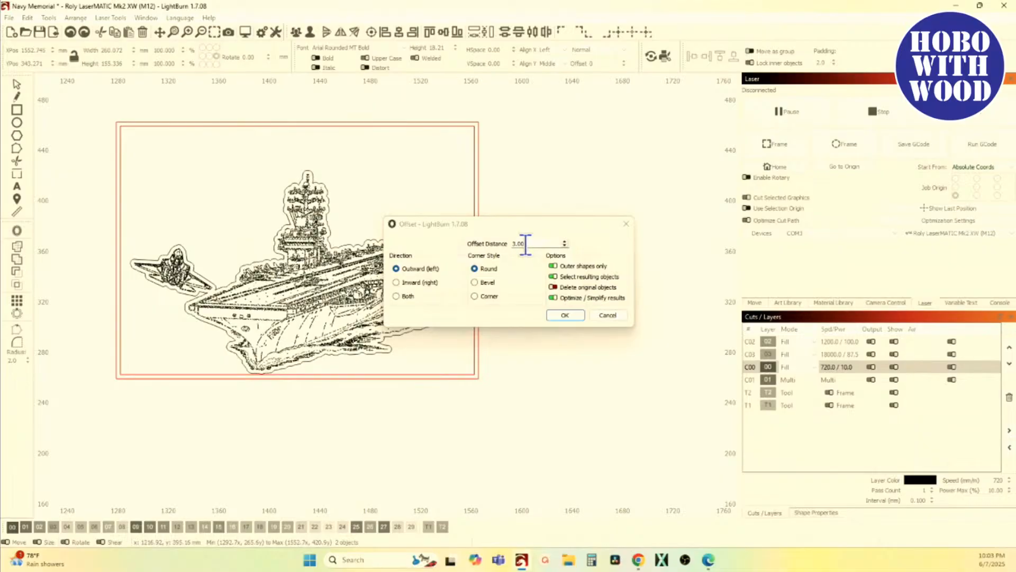
scroll(211, 265, "up", 8)
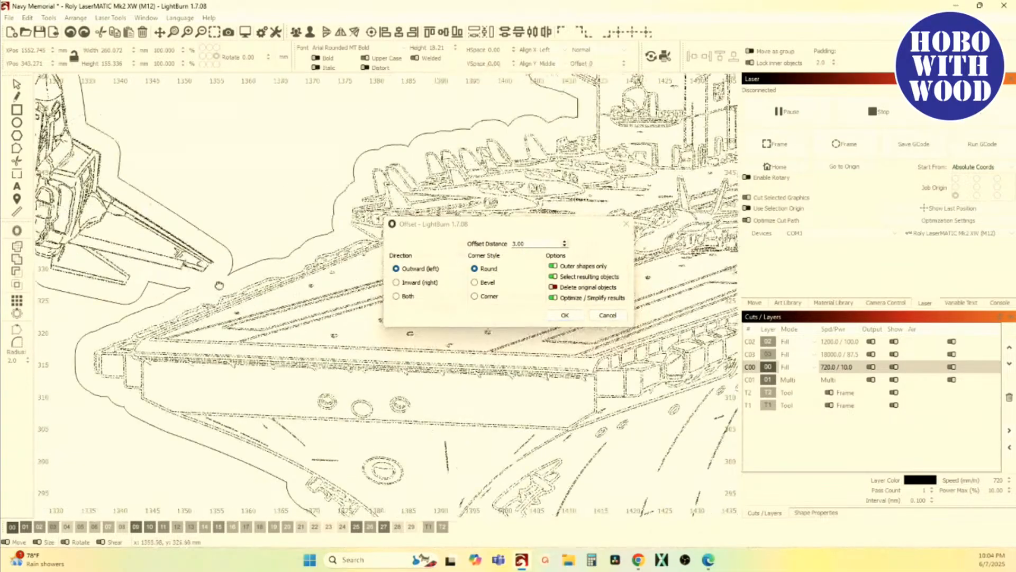
scroll(219, 283, "down", 8)
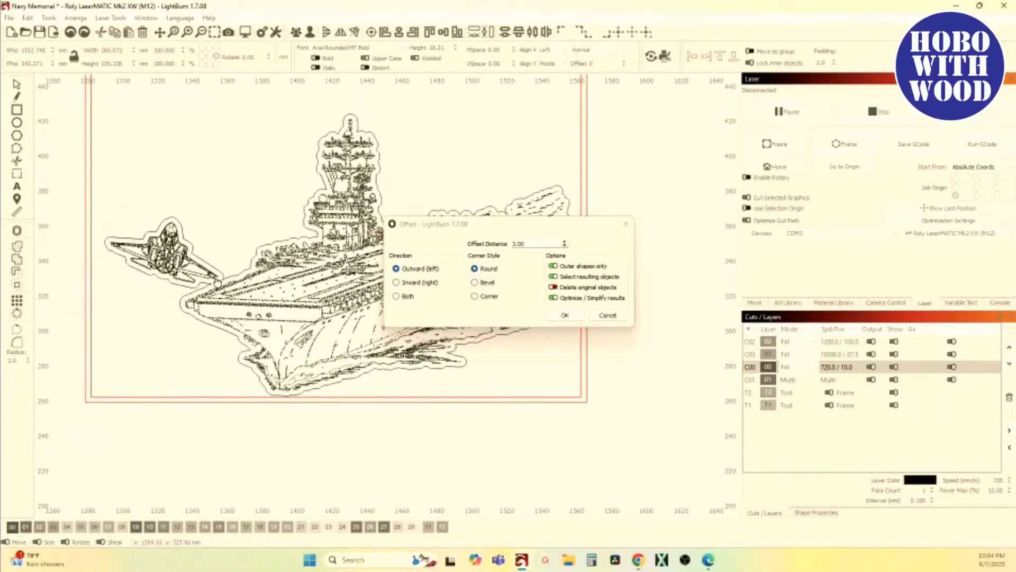
scroll(220, 284, "down", 3)
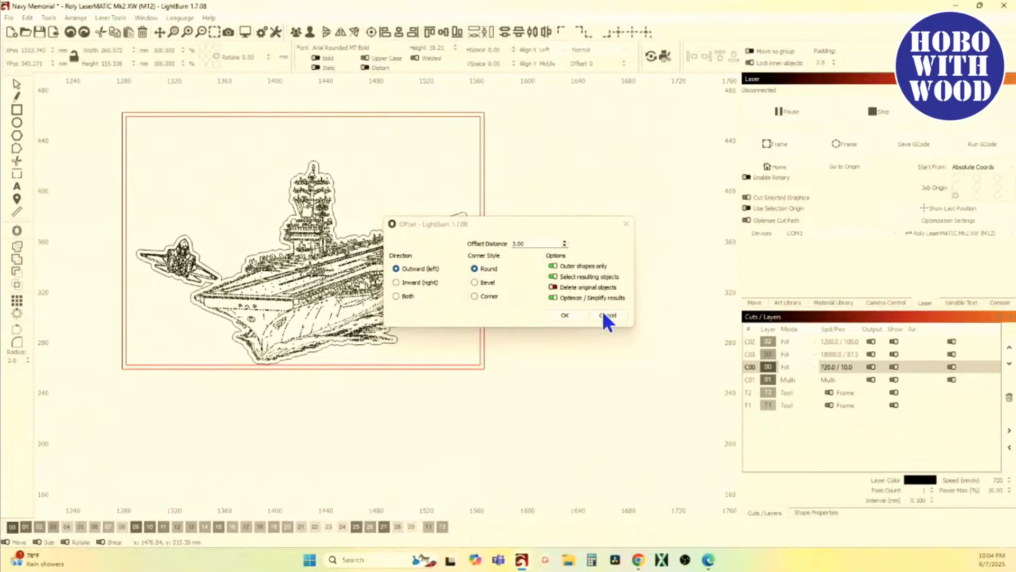
scroll(214, 280, "up", 5)
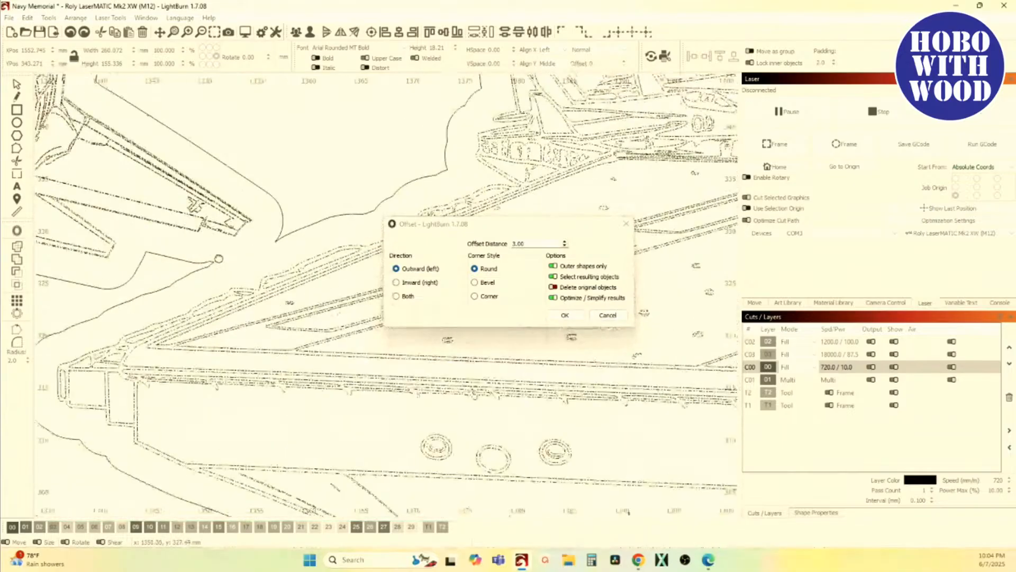
left_click(613, 314)
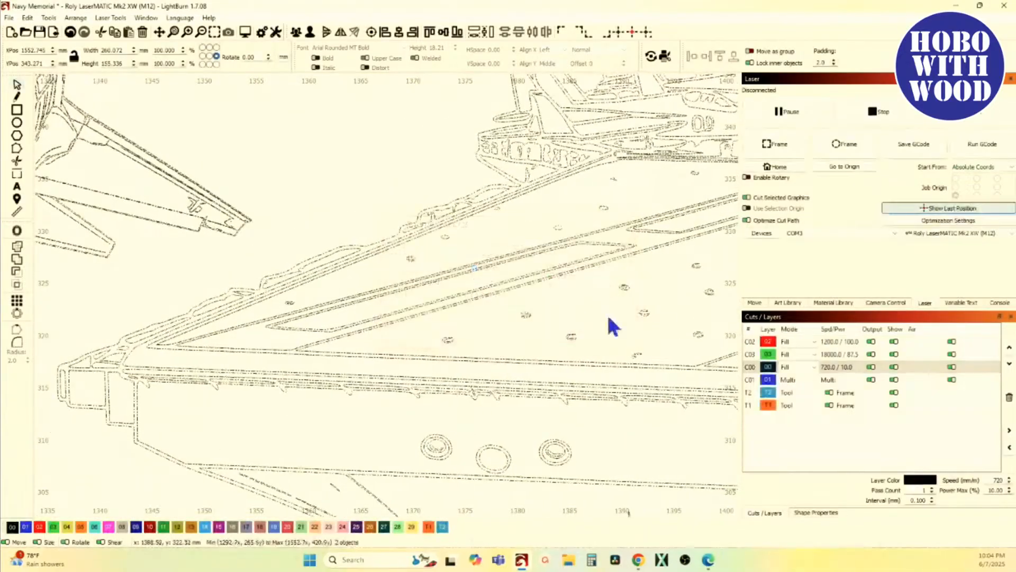
Rotate the jet slightly counter-clockwise and shift it down so its wingtip sits closer to the carrier's bow.
scroll(563, 336, "down", 5)
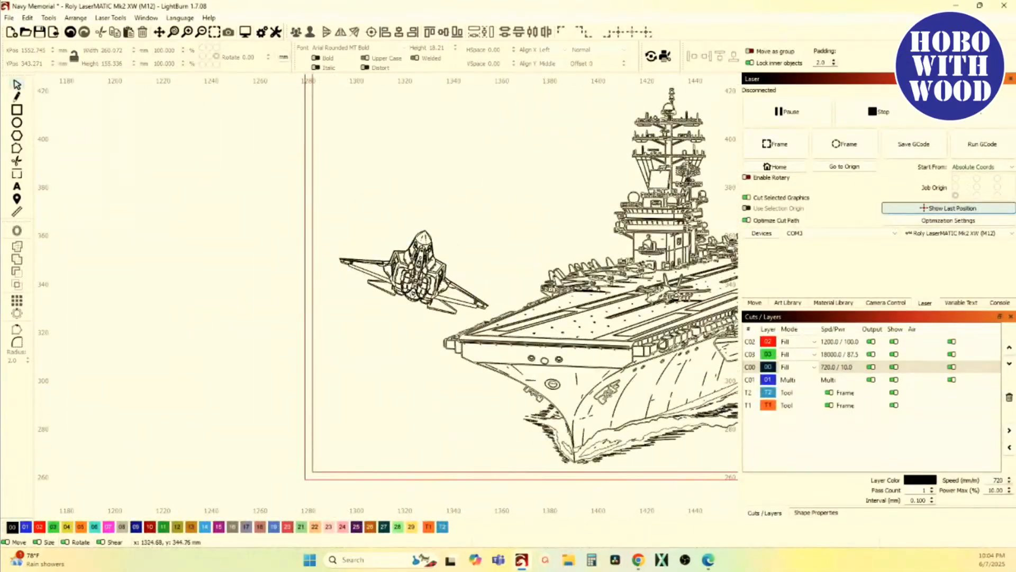
left_click(416, 270)
left_click_drag(411, 271, 420, 280)
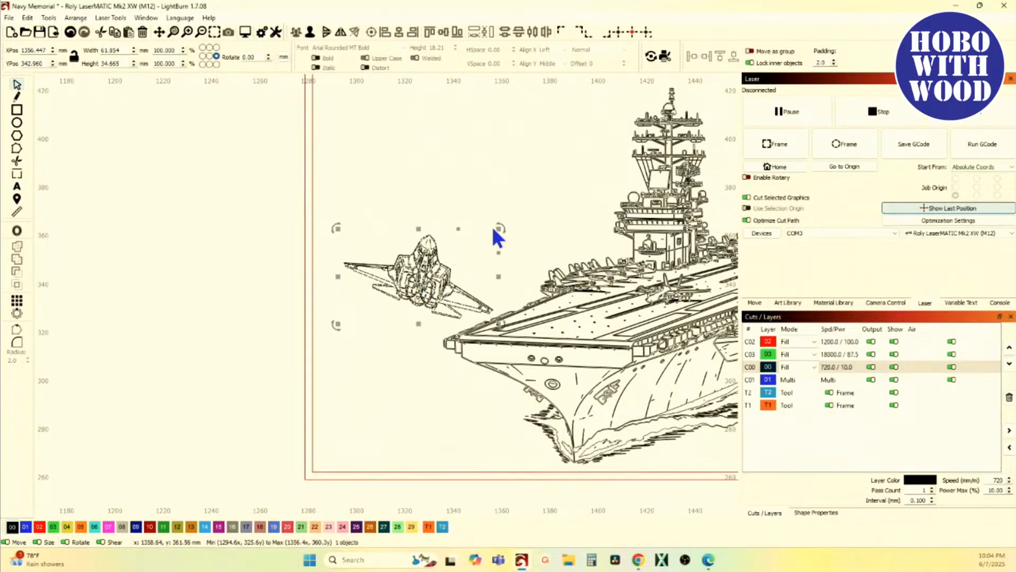
left_click_drag(493, 229, 495, 227)
left_click_drag(419, 279, 416, 281)
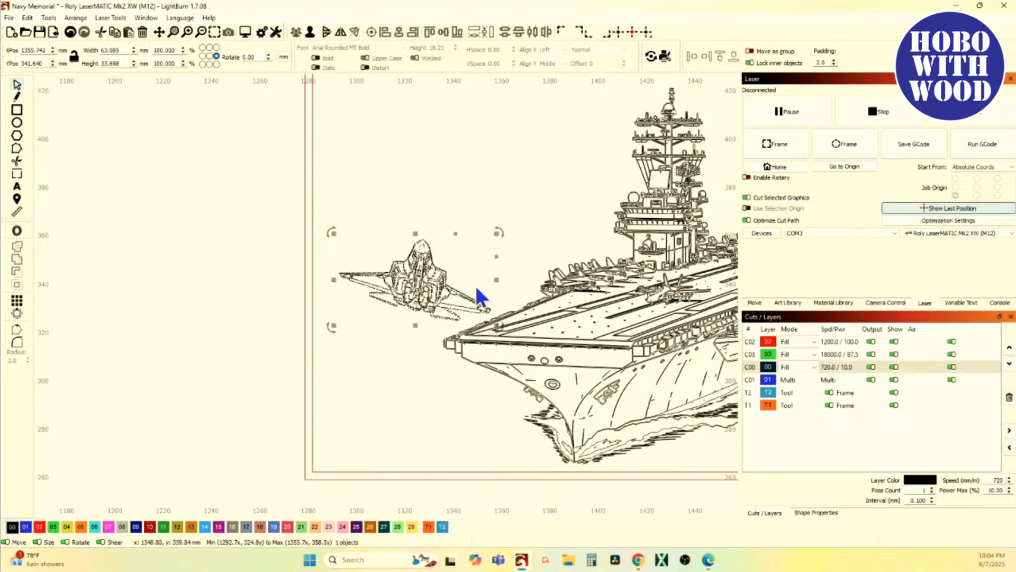
left_click_drag(500, 231, 493, 229)
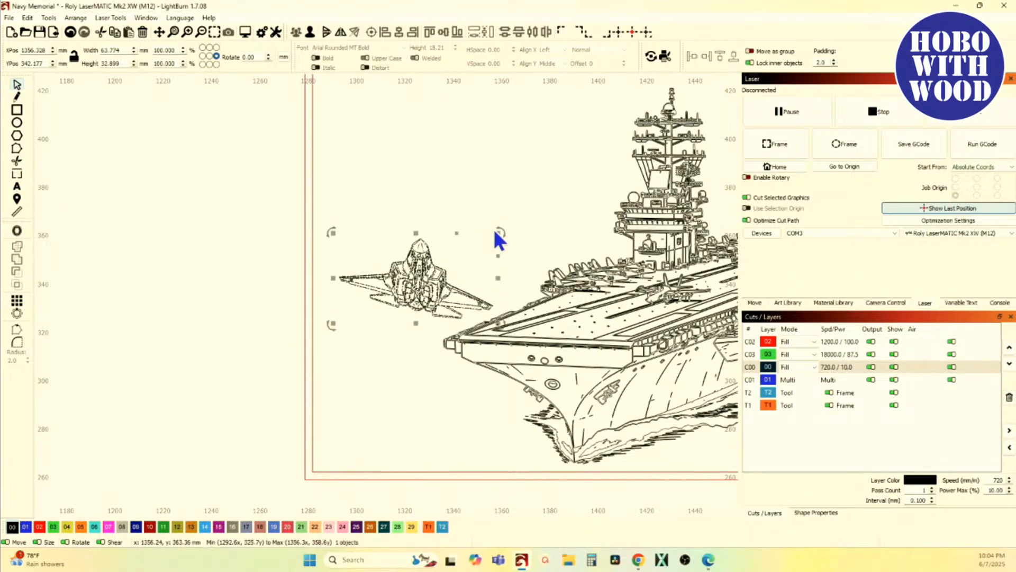
left_click_drag(414, 278, 416, 285)
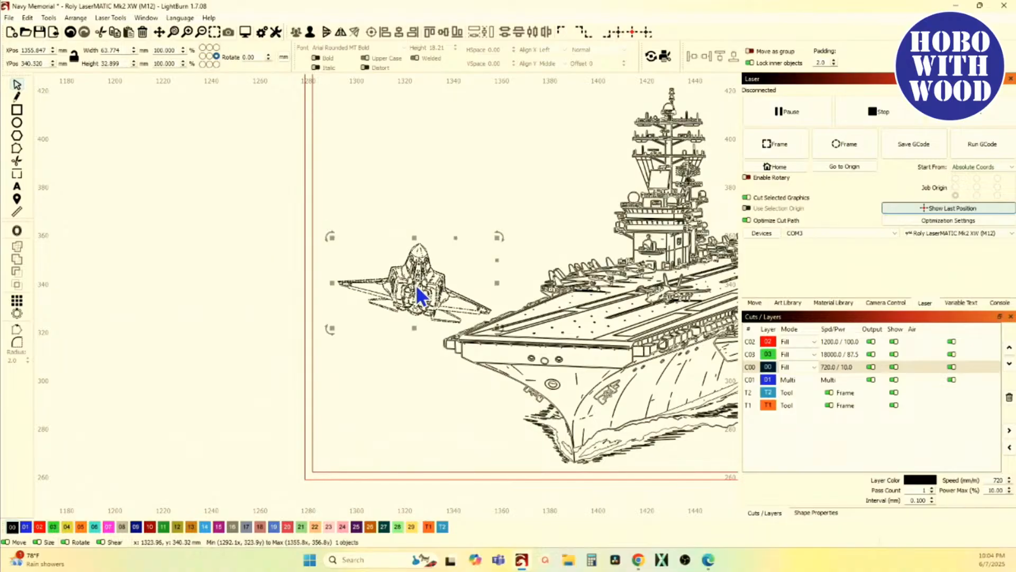
Set up a 3 mm outward round-corner offset of outer shapes only around the repositioned jet and the carrier.
left_click(535, 351, "shift")
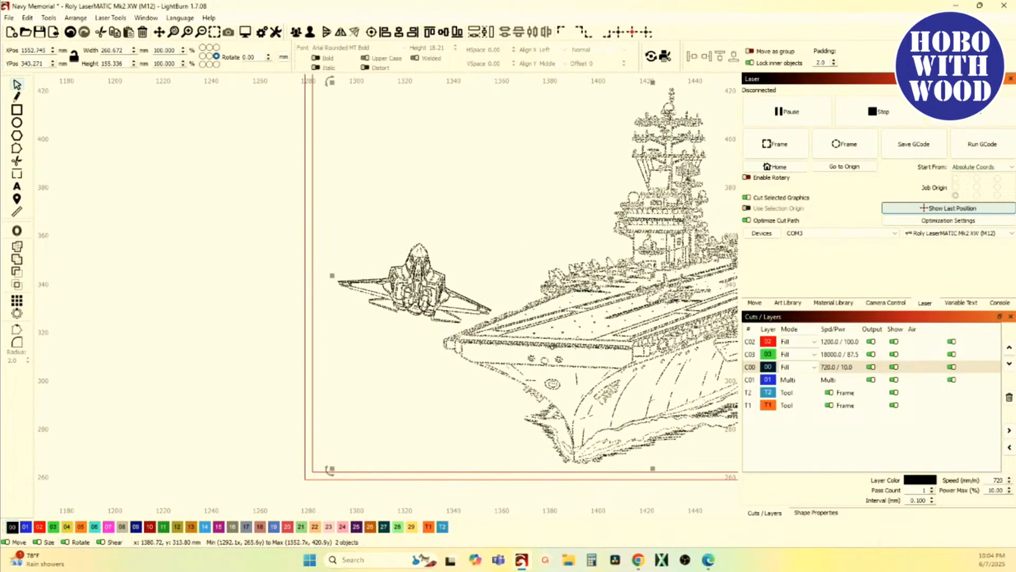
left_click(20, 230)
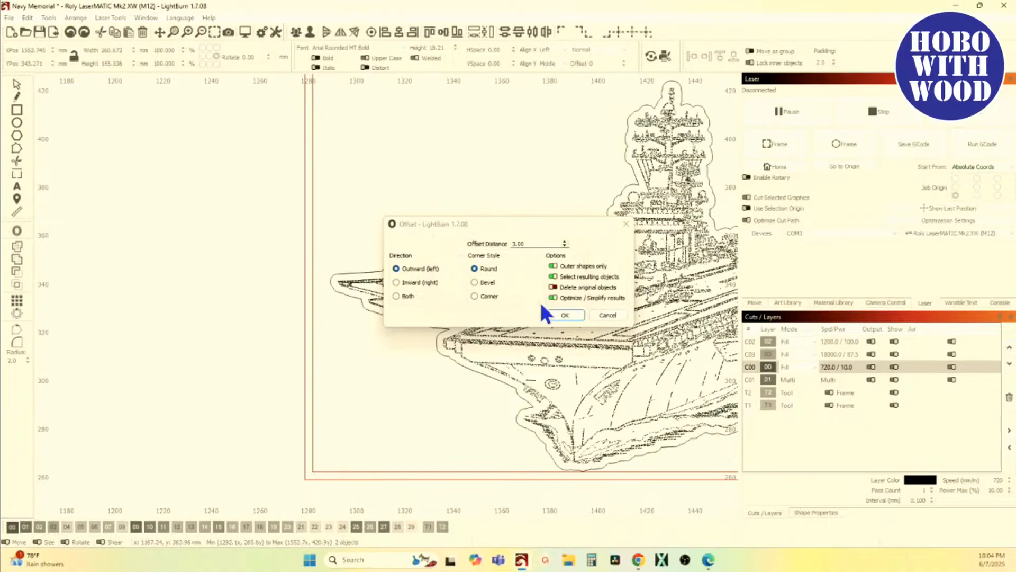
Offset the ship and jet artwork outward by 3 mm with round corners, using outer shapes only.
left_click(564, 315)
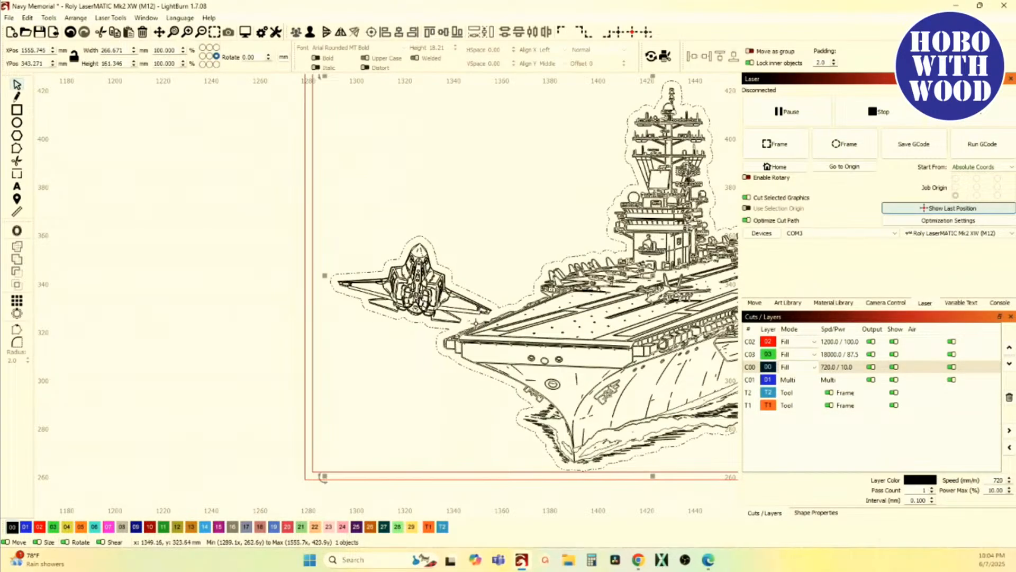
scroll(475, 326, "up", 8)
scroll(441, 304, "up", 3)
scroll(424, 308, "down", 4)
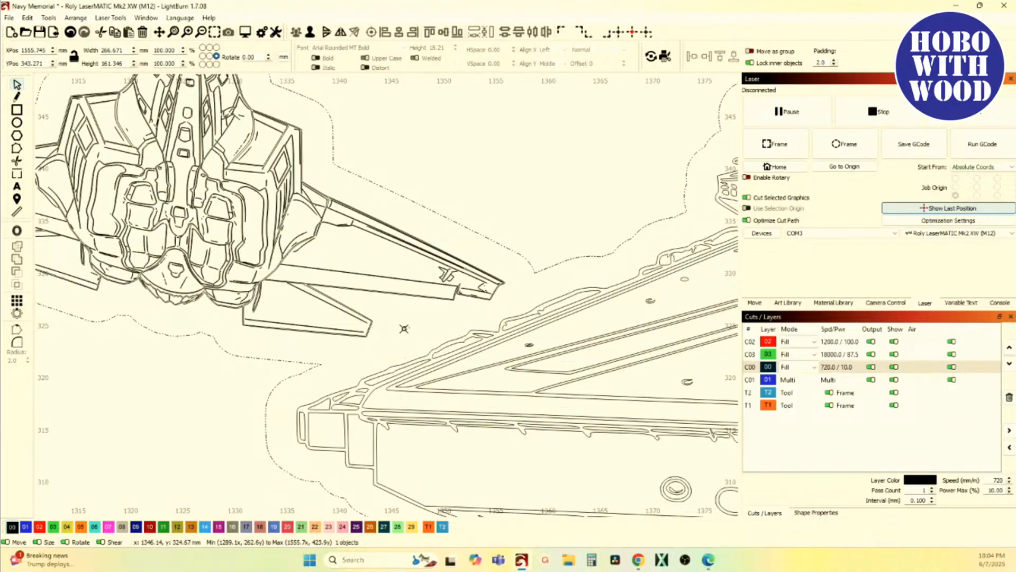
scroll(404, 329, "down", 3)
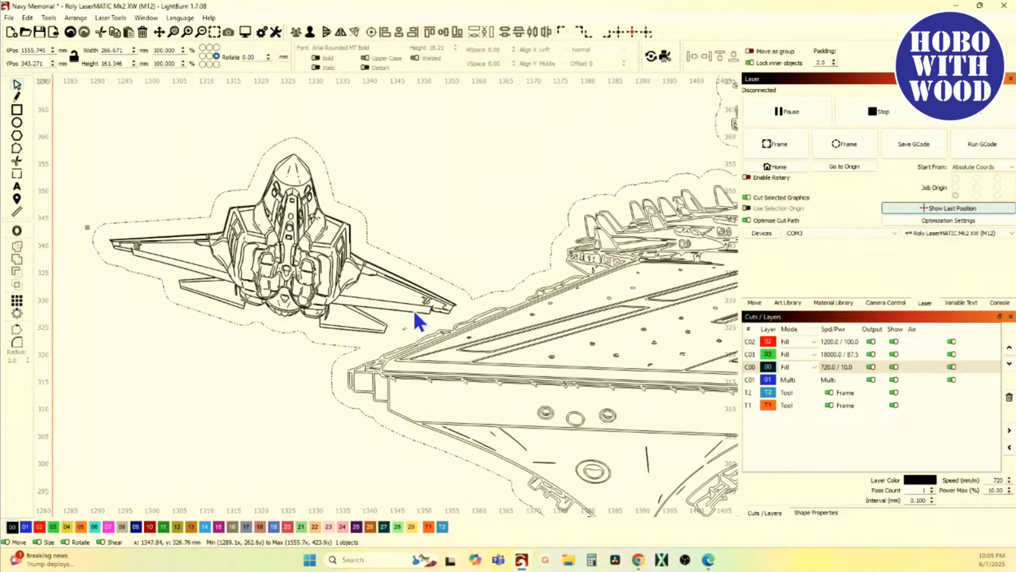
scroll(414, 309, "up", 5)
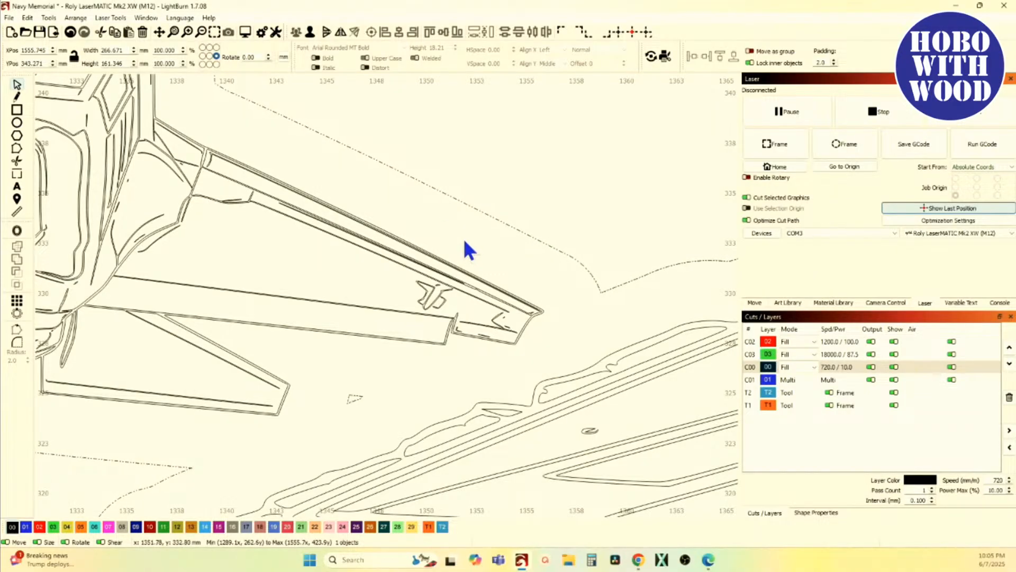
Ungroup the offset result and examine the stray fragments between the jet's wing and the ship's bow.
left_click(309, 31)
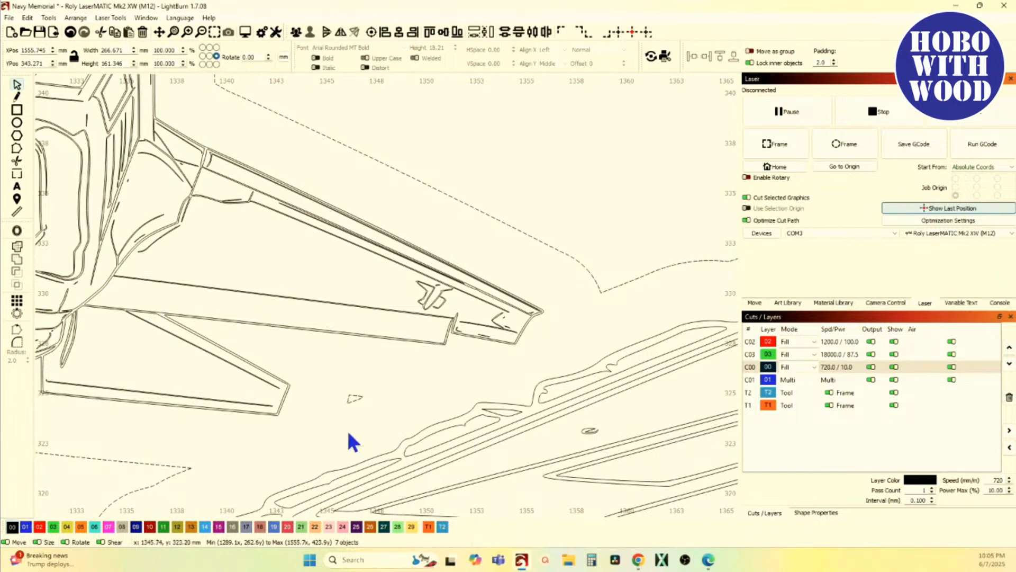
scroll(342, 408, "up", 5)
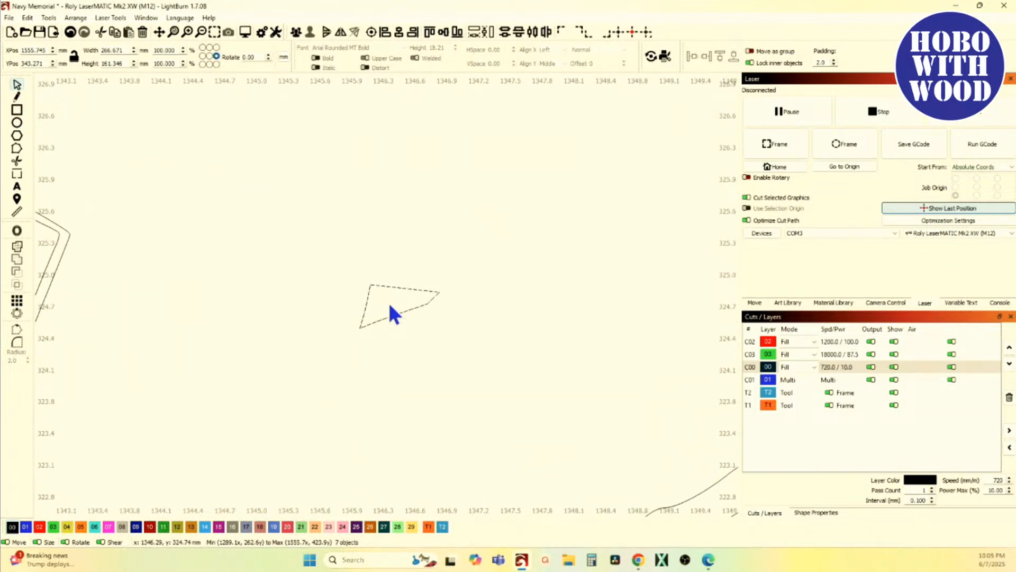
scroll(392, 310, "down", 6)
scroll(532, 238, "up", 2)
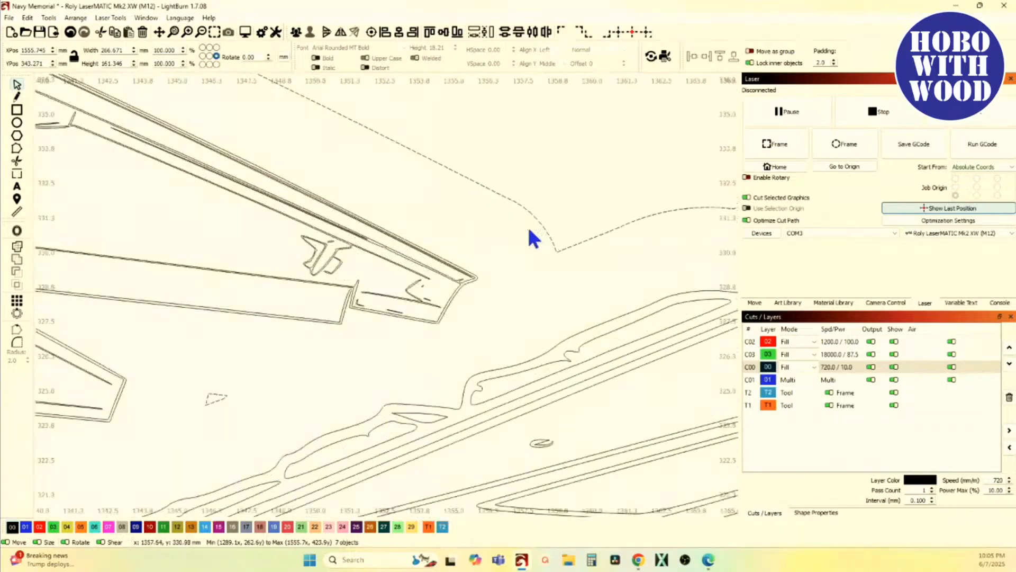
scroll(529, 231, "up", 1)
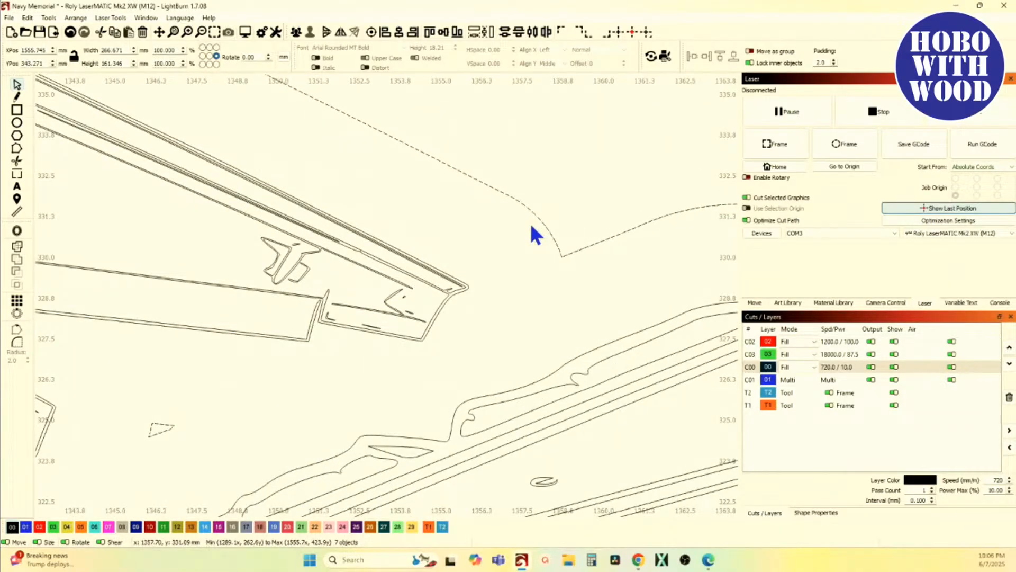
scroll(532, 226, "down", 2)
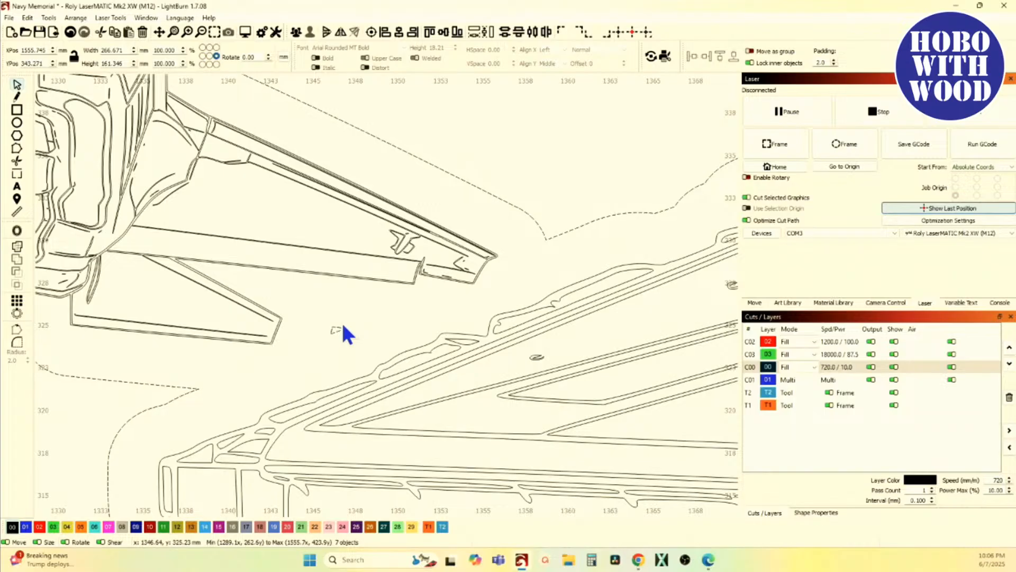
scroll(343, 326, "down", 1)
scroll(342, 326, "down", 3)
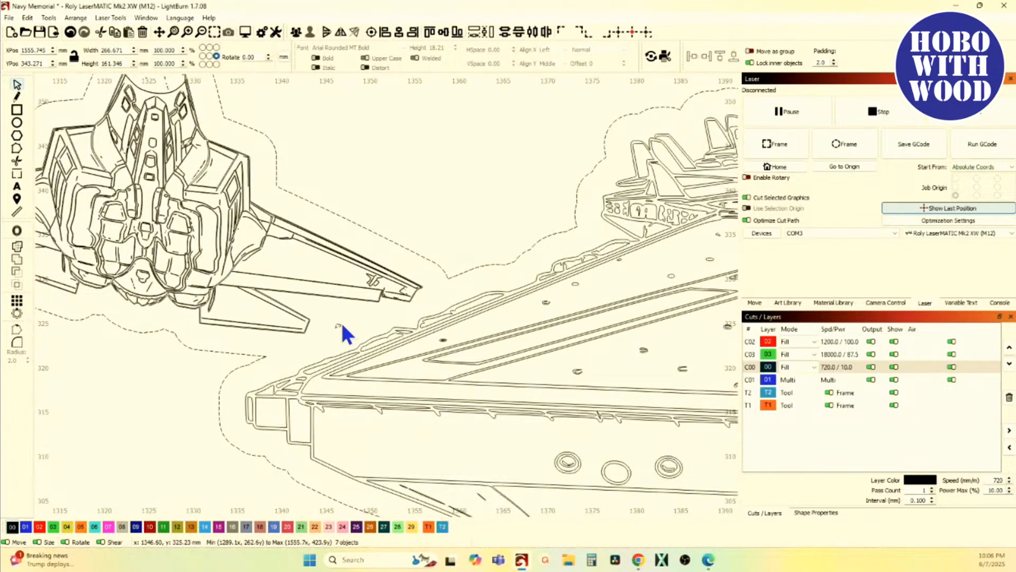
scroll(343, 326, "down", 1)
scroll(343, 325, "down", 3)
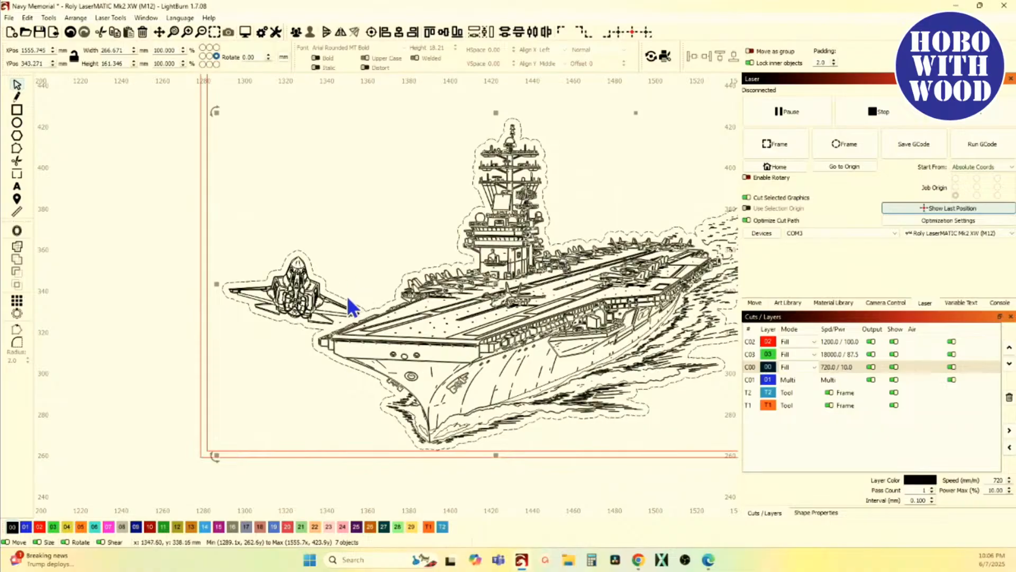
scroll(347, 296, "up", 3)
scroll(348, 296, "up", 3)
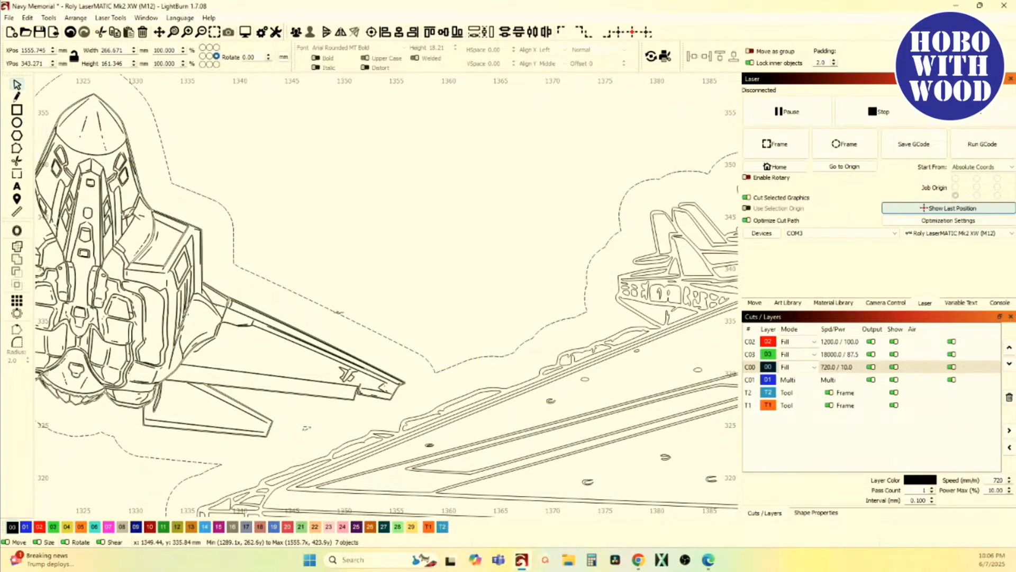
Leave the main contour out of the selection and move the stray offset fragments into the empty area beside the design.
left_click(306, 428, "shift")
scroll(336, 312, "up", 5)
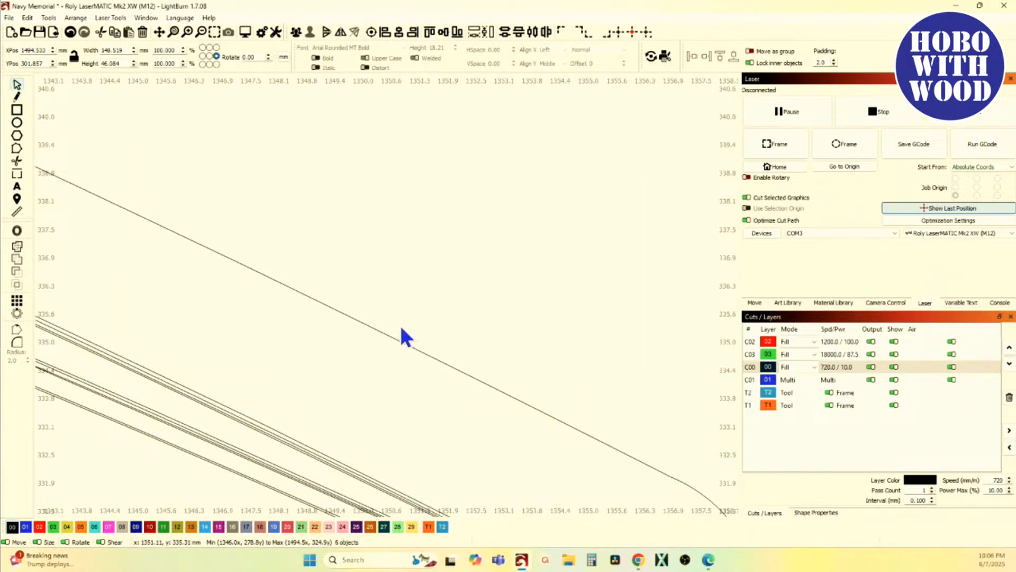
scroll(335, 327, "down", 5)
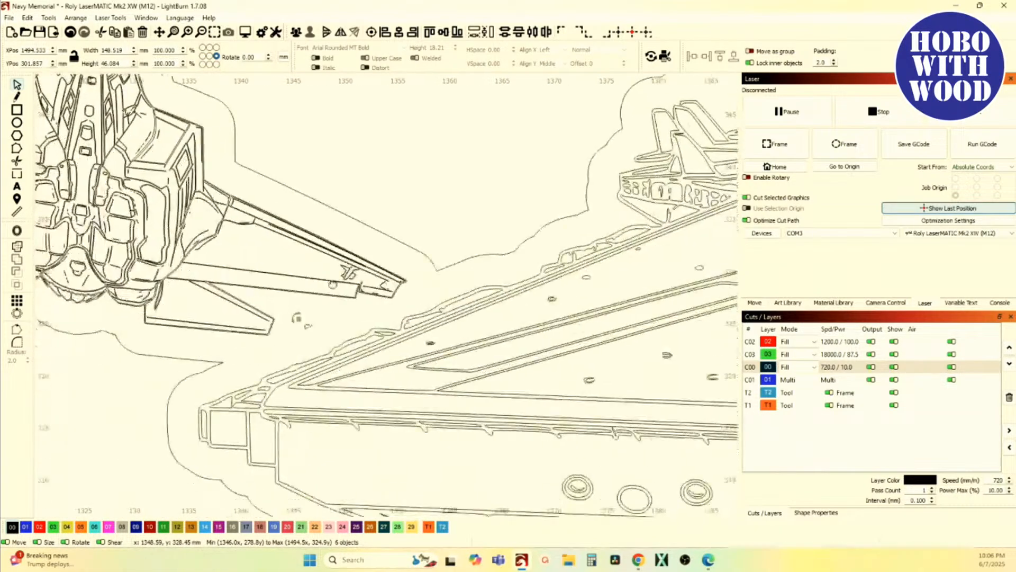
scroll(312, 320, "up", 3)
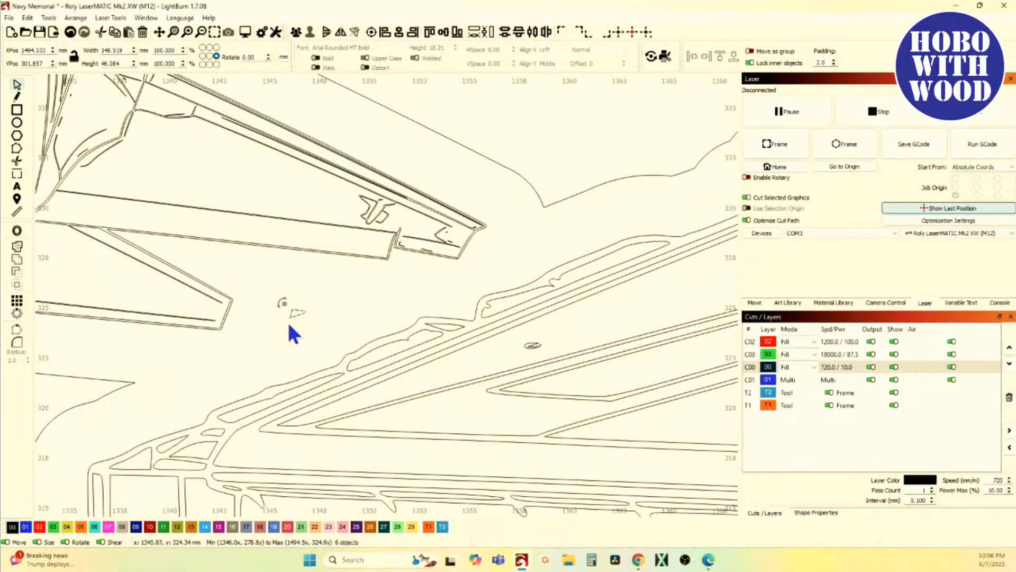
scroll(291, 324, "down", 8)
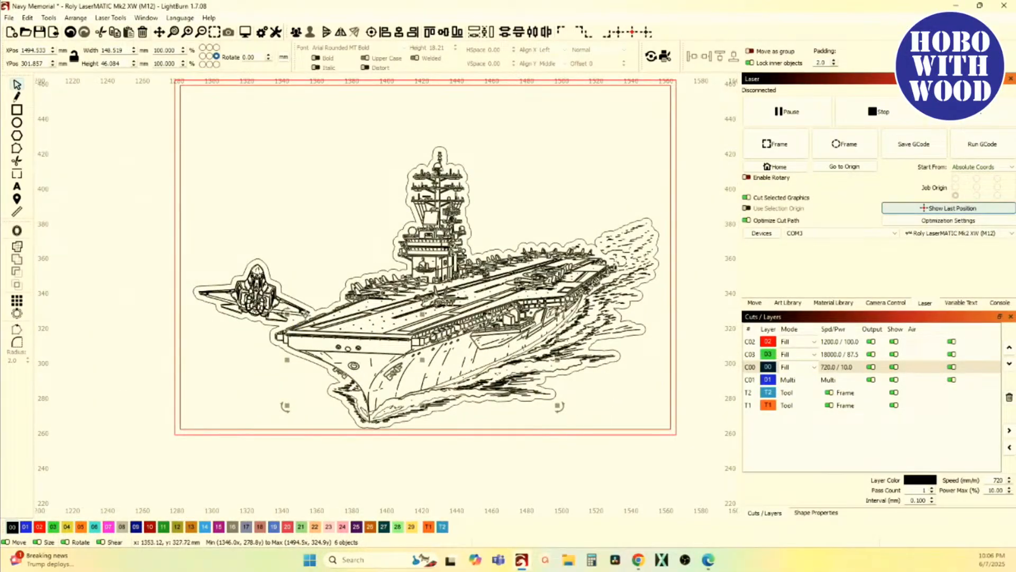
scroll(294, 318, "up", 8)
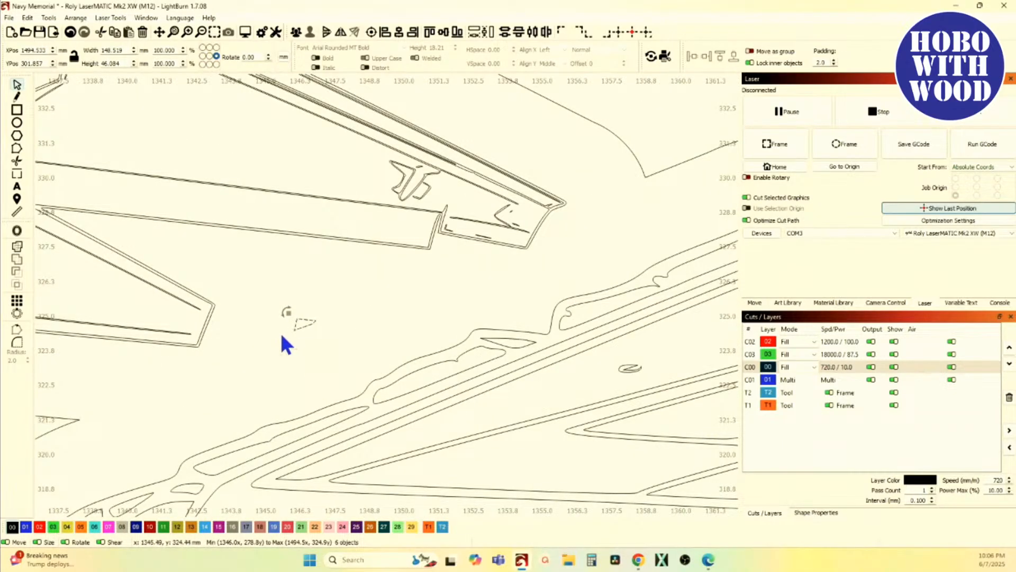
scroll(284, 332, "down", 8)
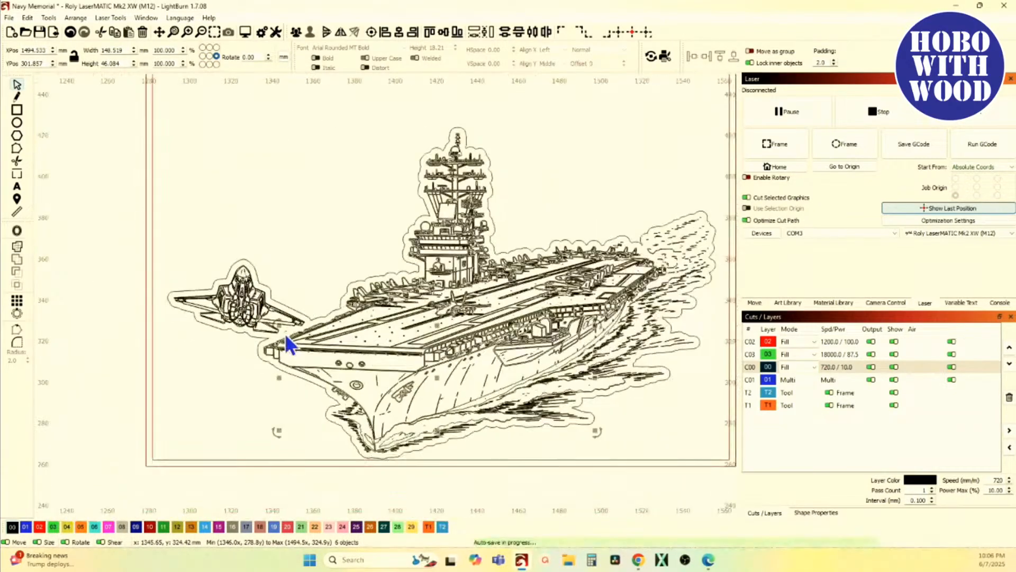
scroll(285, 333, "down", 5)
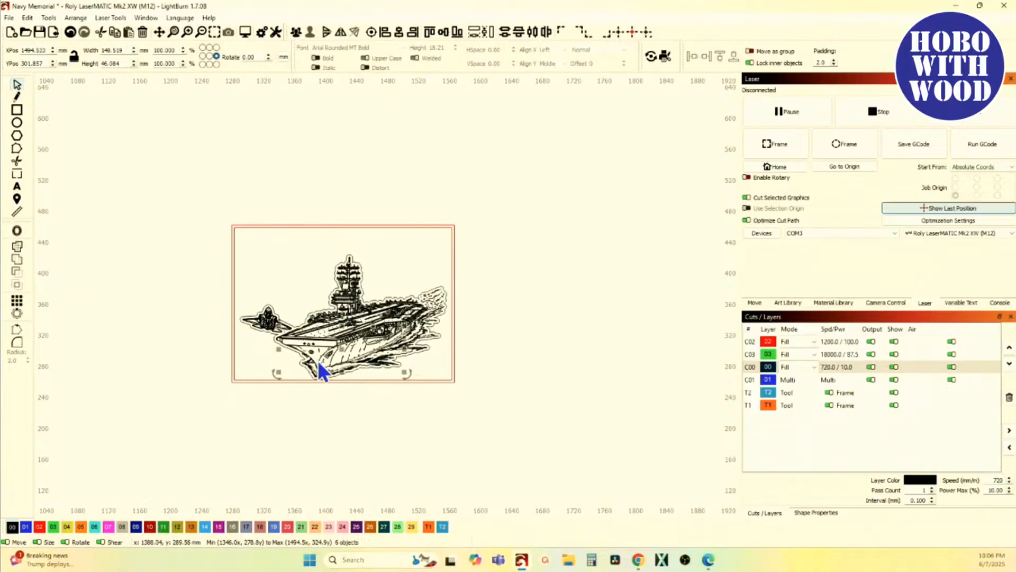
left_click_drag(341, 350, 365, 350)
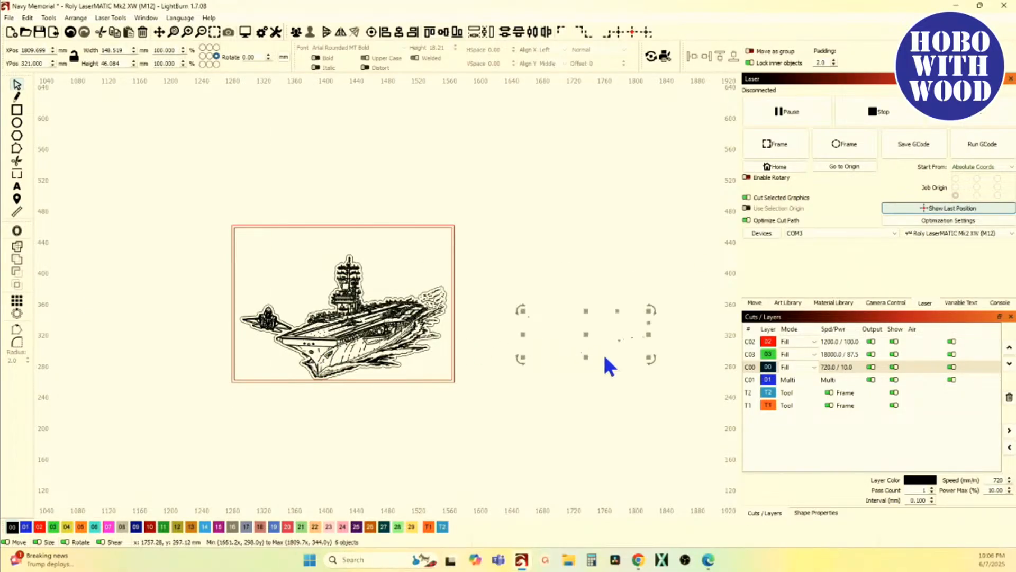
Examine the small offset fragments beside the artwork and compare them with the design they came from.
scroll(603, 353, "up", 10)
scroll(585, 275, "down", 3)
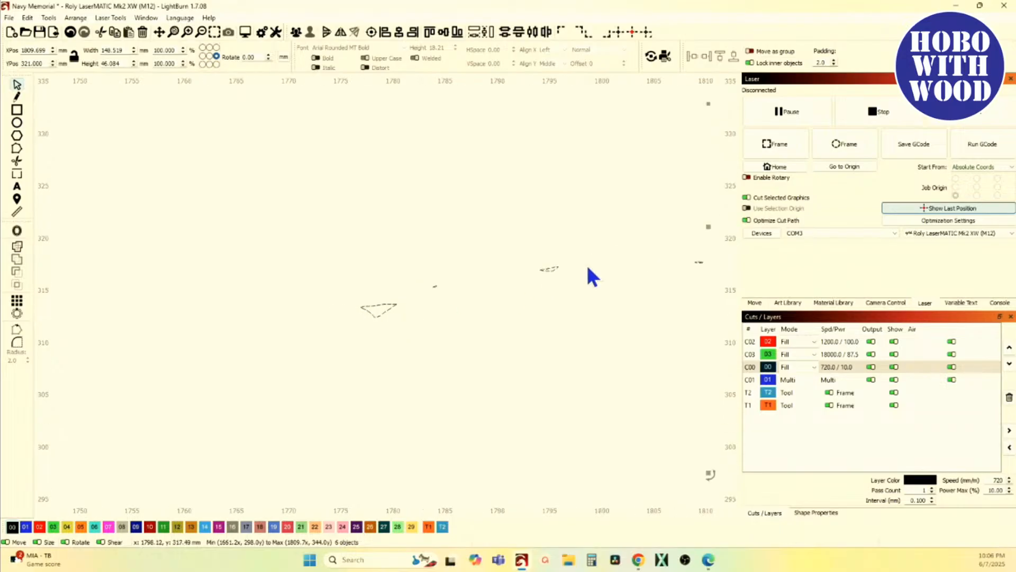
scroll(396, 308, "down", 4)
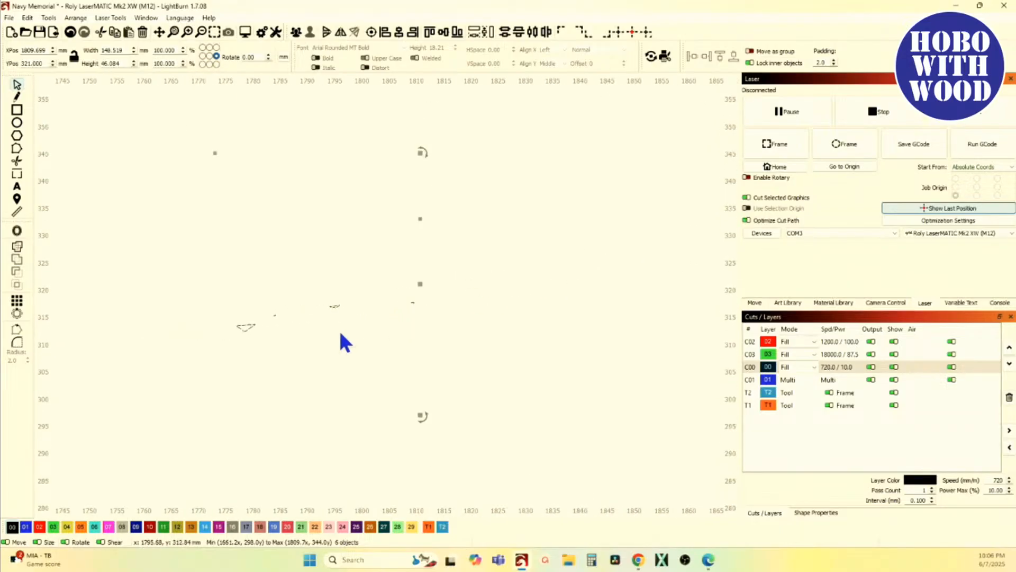
scroll(434, 306, "down", 5)
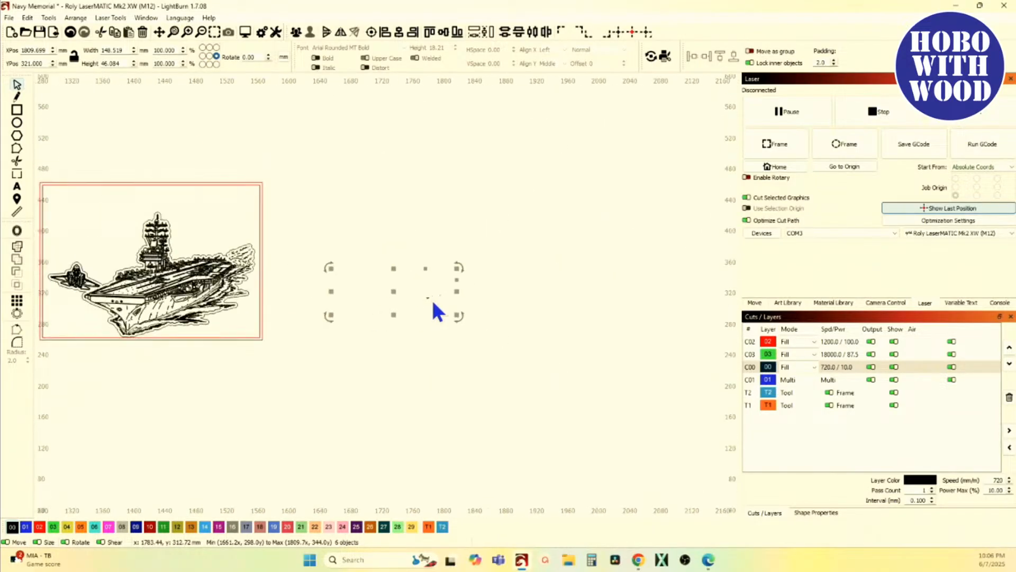
scroll(304, 341, "up", 4)
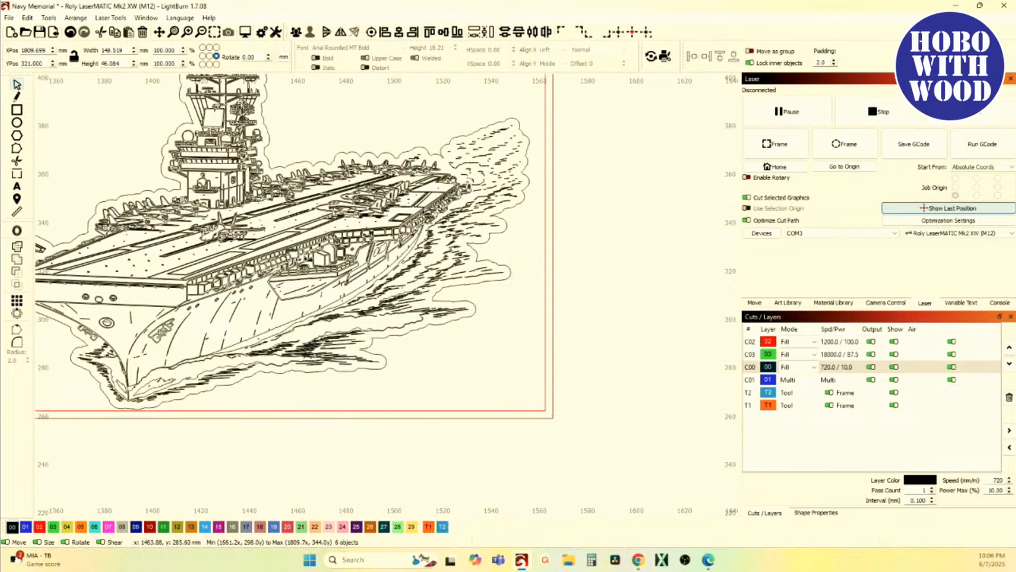
scroll(538, 316, "down", 3)
scroll(539, 316, "up", 7)
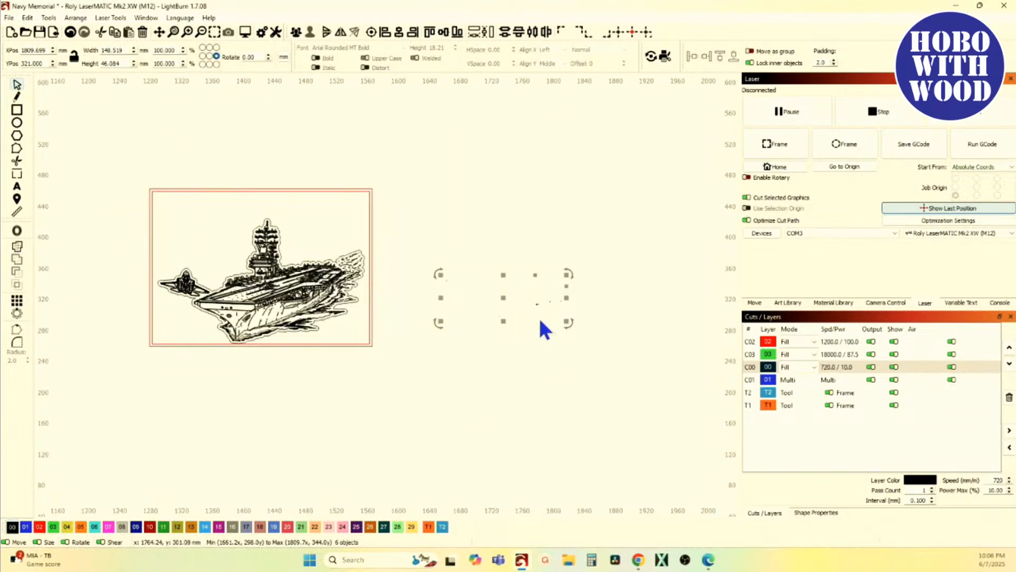
scroll(571, 315, "down", 2)
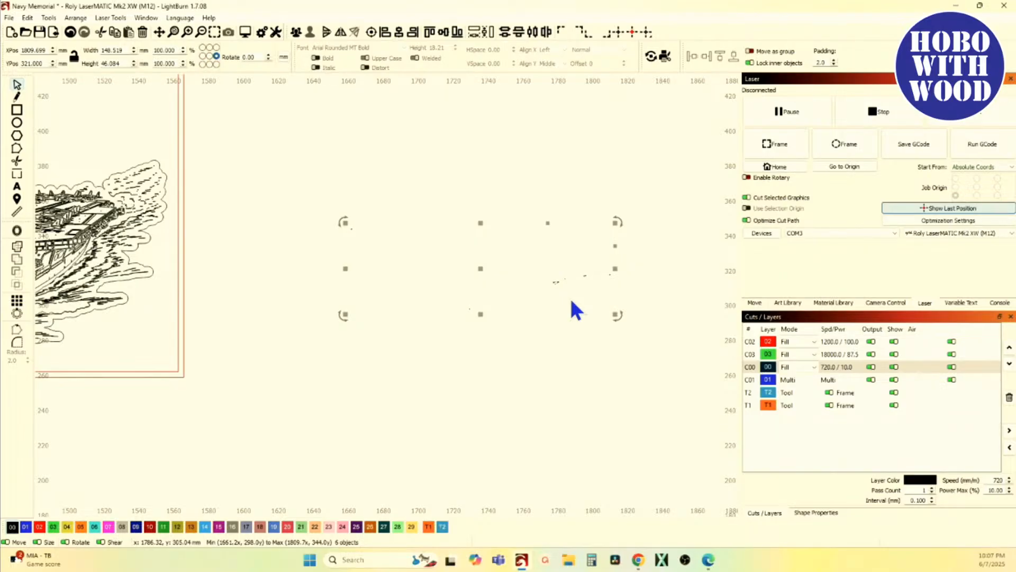
Undo the fragment move and the ungrouping of the offset result.
key("ctrl+z")
scroll(572, 310, "down", 5)
scroll(450, 294, "up", 8)
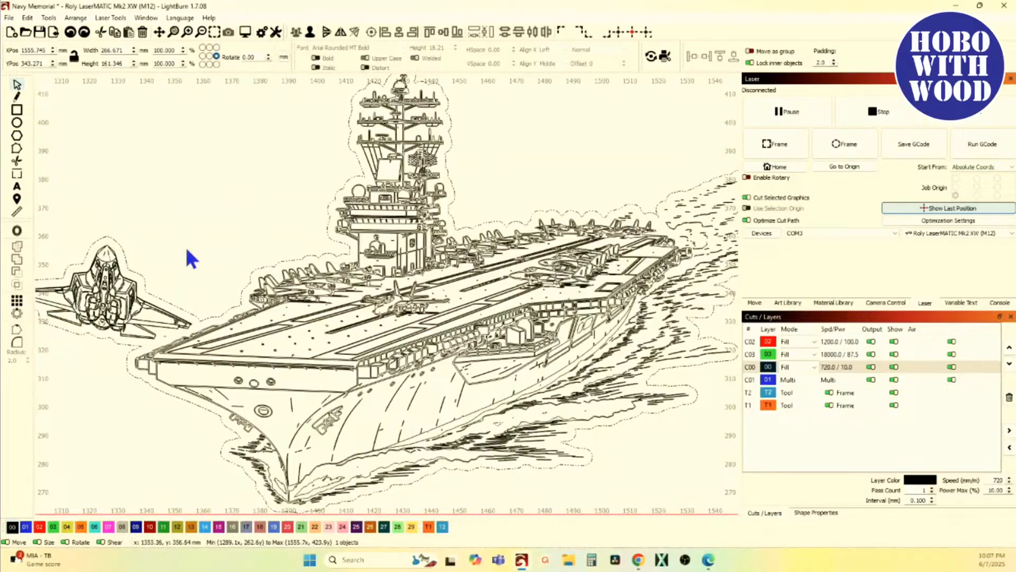
scroll(180, 280, "up", 3)
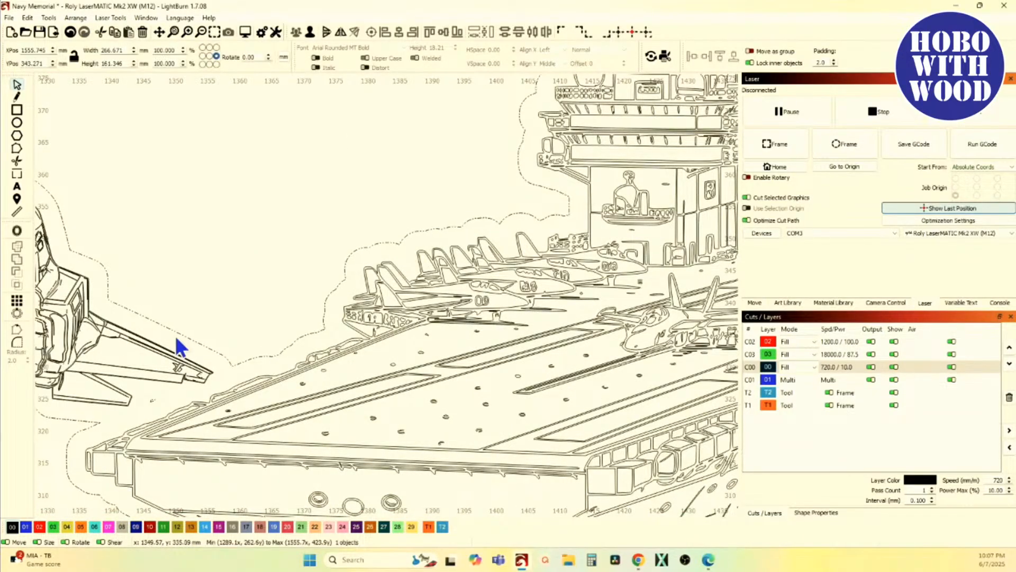
Ungroup the offset result and delete the stray inner fragments, keeping only the main outer contour.
left_click(310, 35)
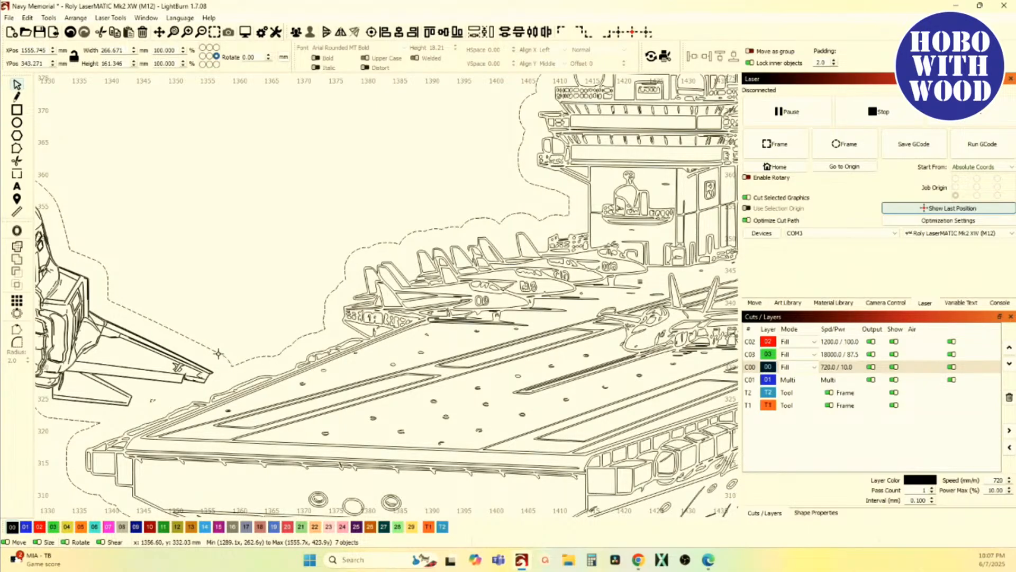
left_click(218, 353, "ctrl")
left_click(218, 353)
Assign the outer contour around the ship and jet to the red layer 02.
scroll(218, 355, "down", 3)
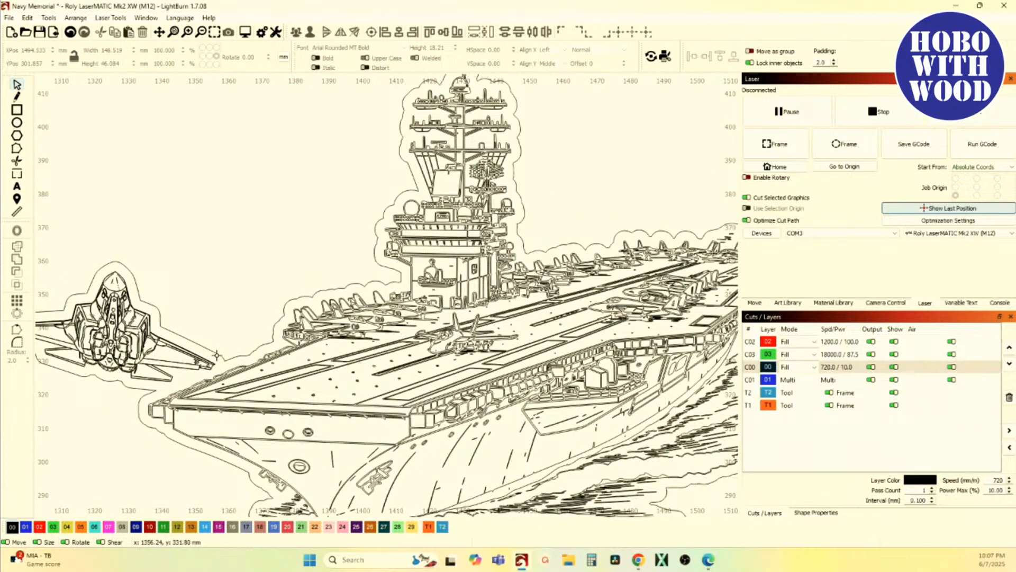
left_click(215, 355)
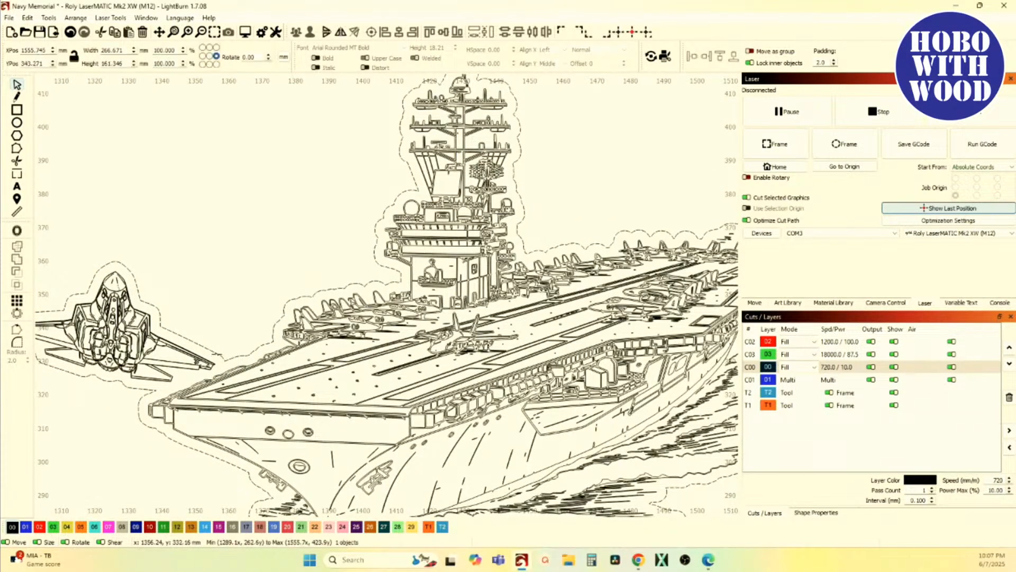
left_click(39, 527)
Group the ship and jet artwork with its outer contour and enlarge it about its centre to about 280 × 170 mm.
scroll(123, 446, "down", 3)
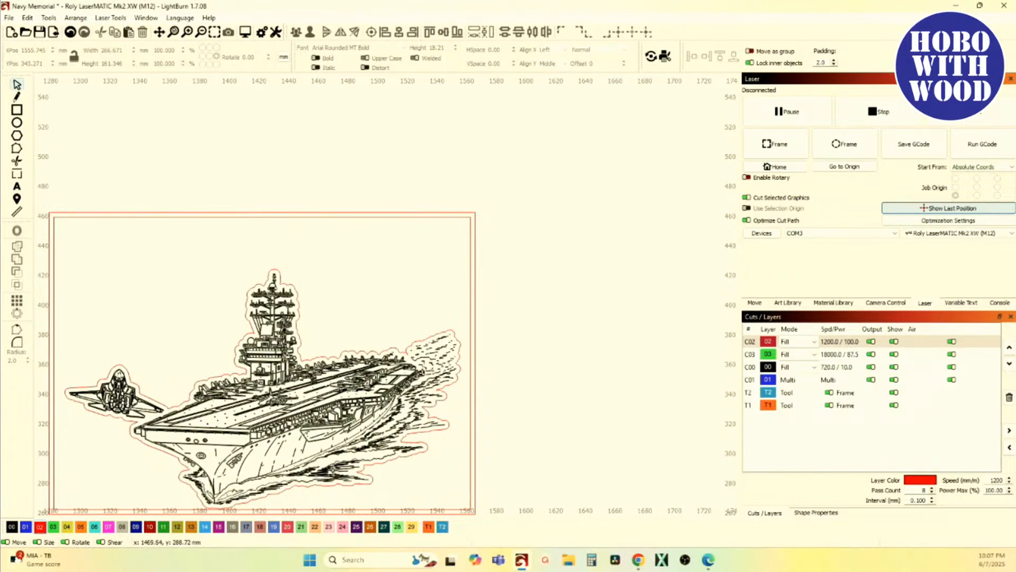
scroll(257, 329, "down", 3)
scroll(382, 446, "down", 3)
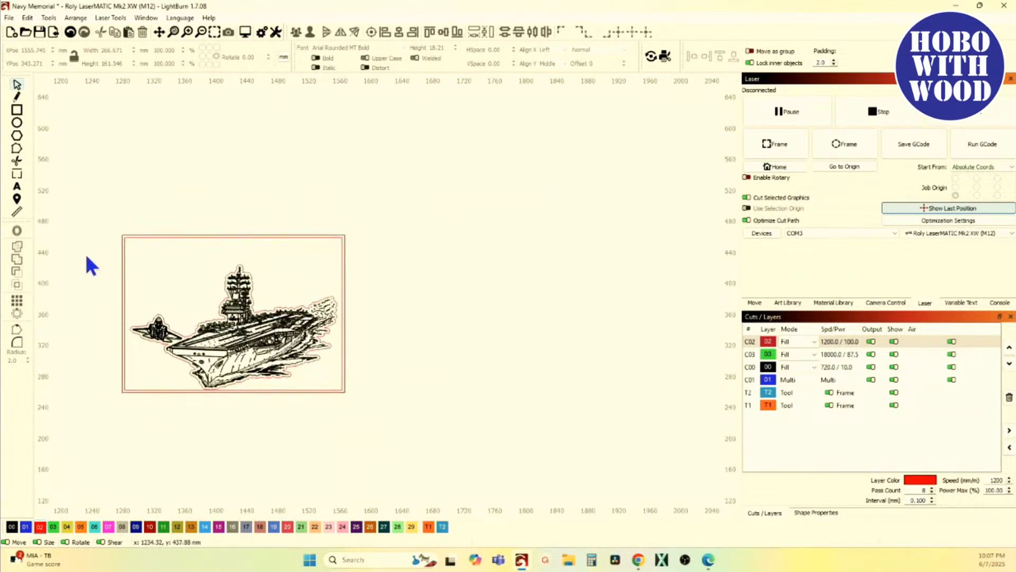
left_click_drag(78, 249, 357, 405)
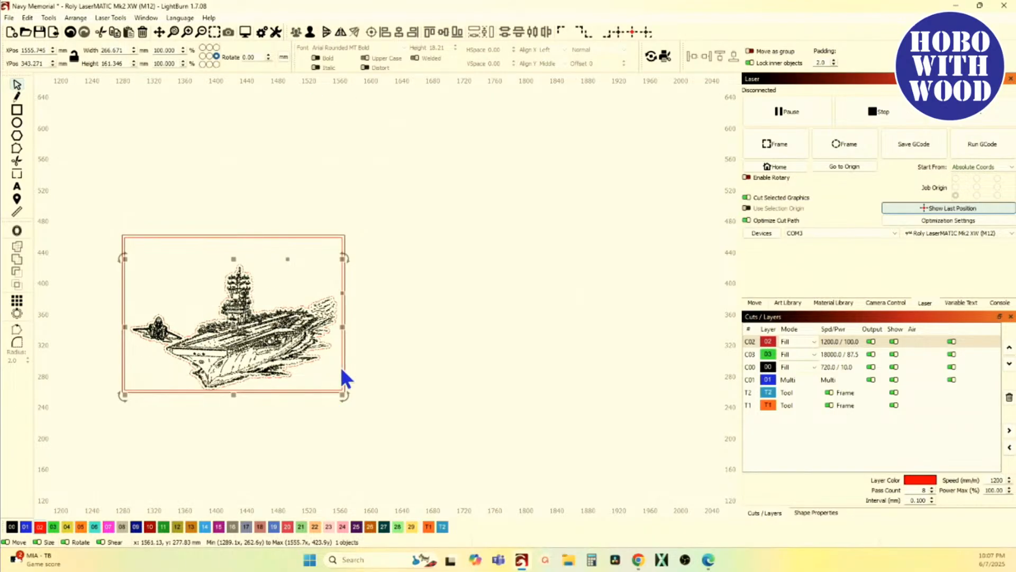
left_click_drag(341, 397, 338, 400)
scroll(350, 383, "up", 2)
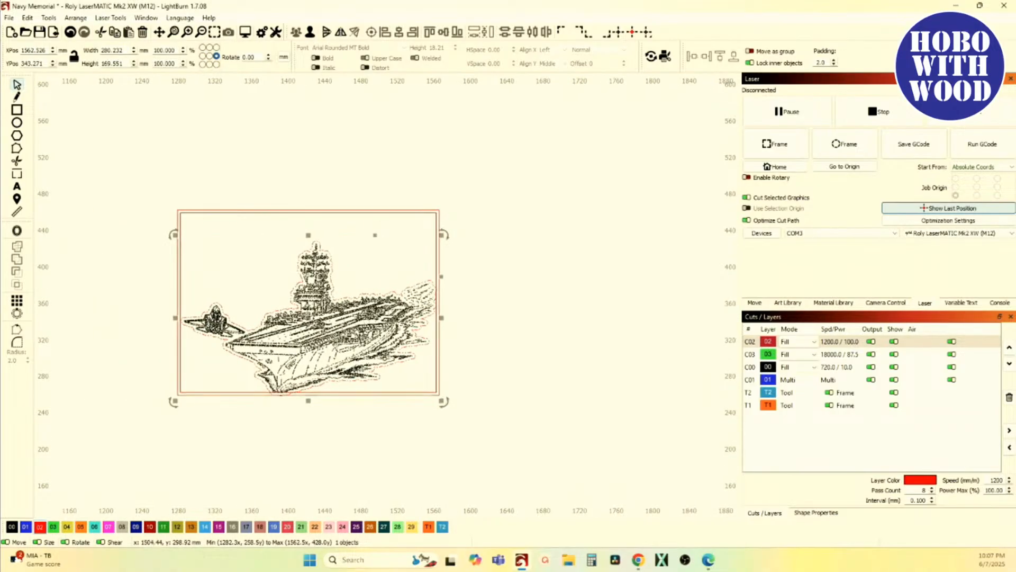
Enlarge the grouped ship and jet artwork to about 284 × 172 mm and nudge it upward in 1 mm increments inside the frame.
scroll(383, 359, "up", 5)
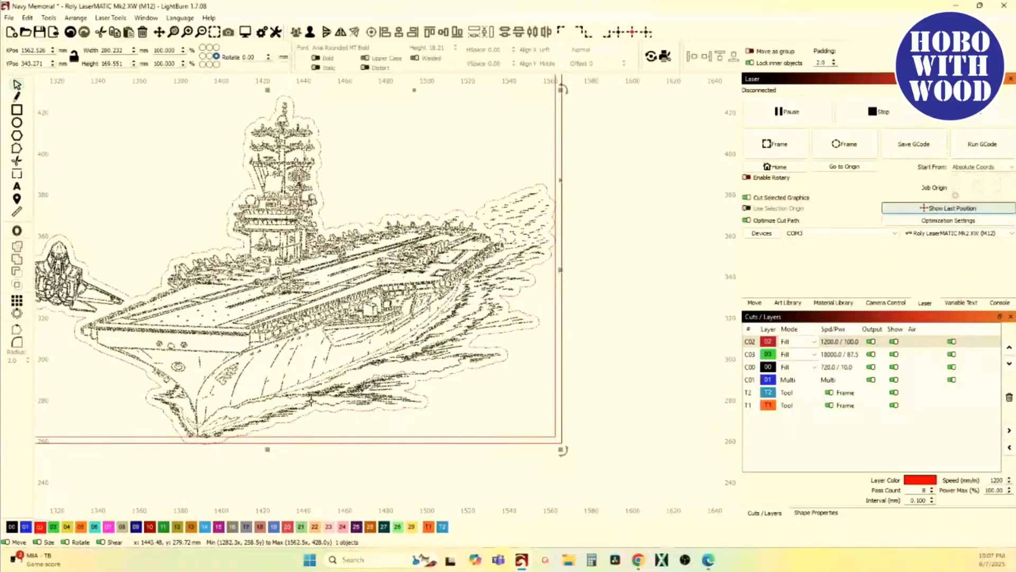
key("Up")
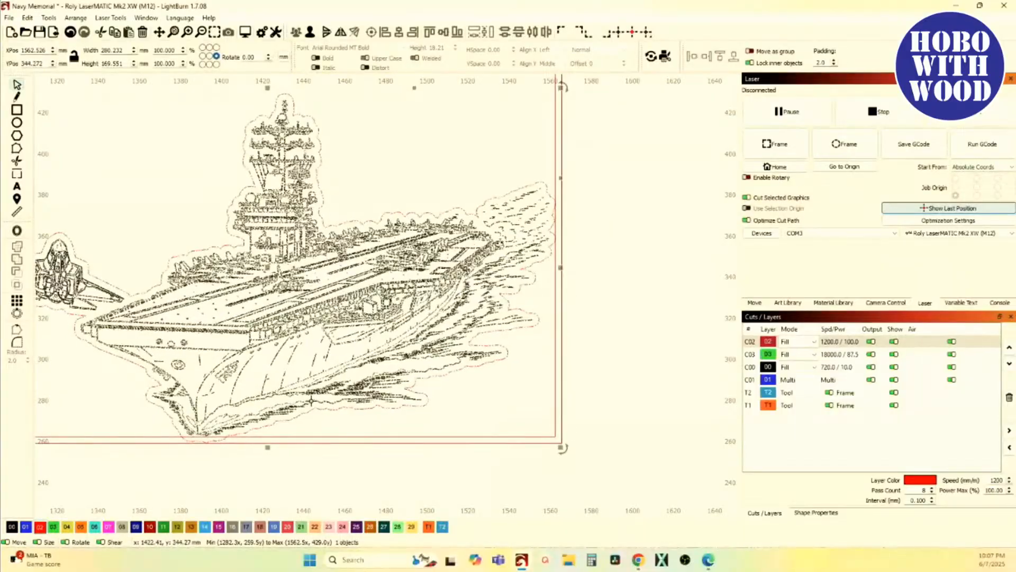
left_click_drag(252, 344, 357, 346)
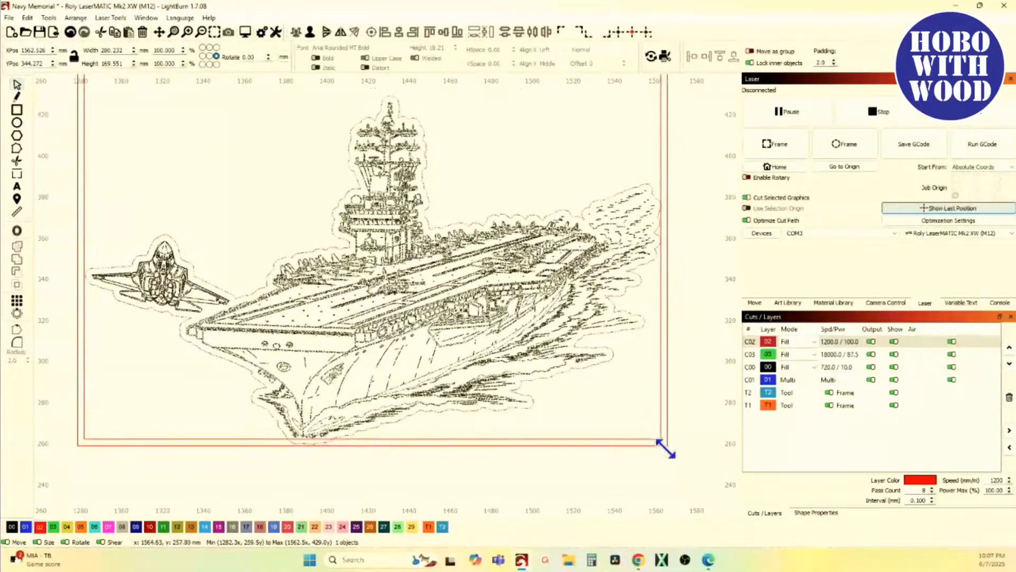
left_click_drag(666, 449, 668, 451)
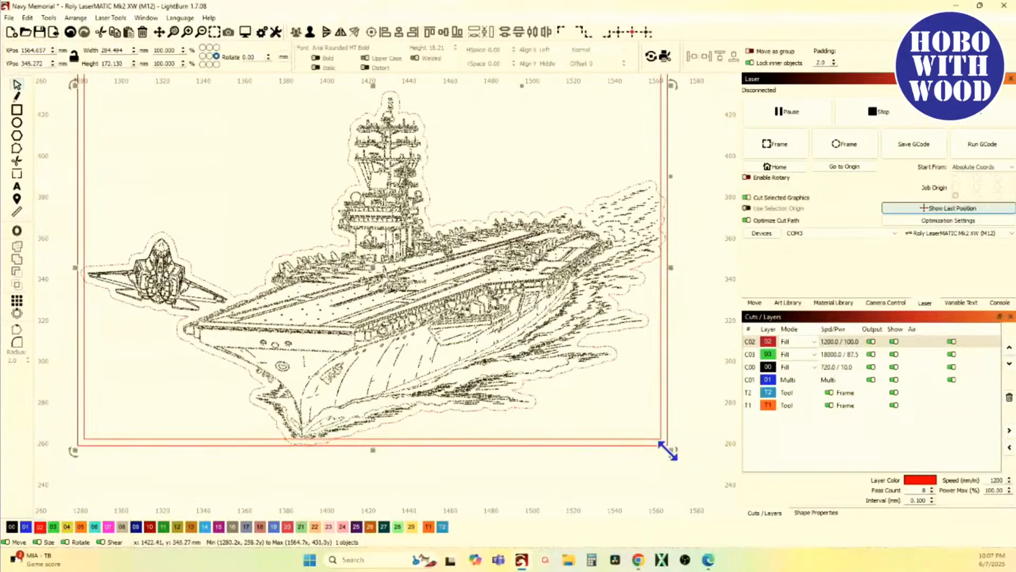
key("ctrl+Up")
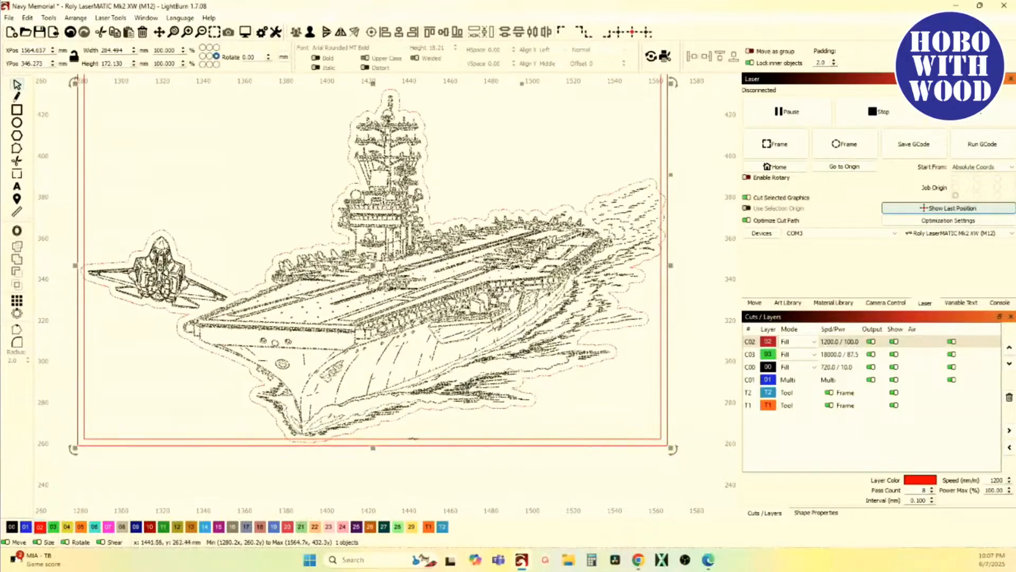
Centre the artwork group horizontally on the inner frame rectangle and ungroup the artwork from its outer contour.
left_click(412, 443, "shift")
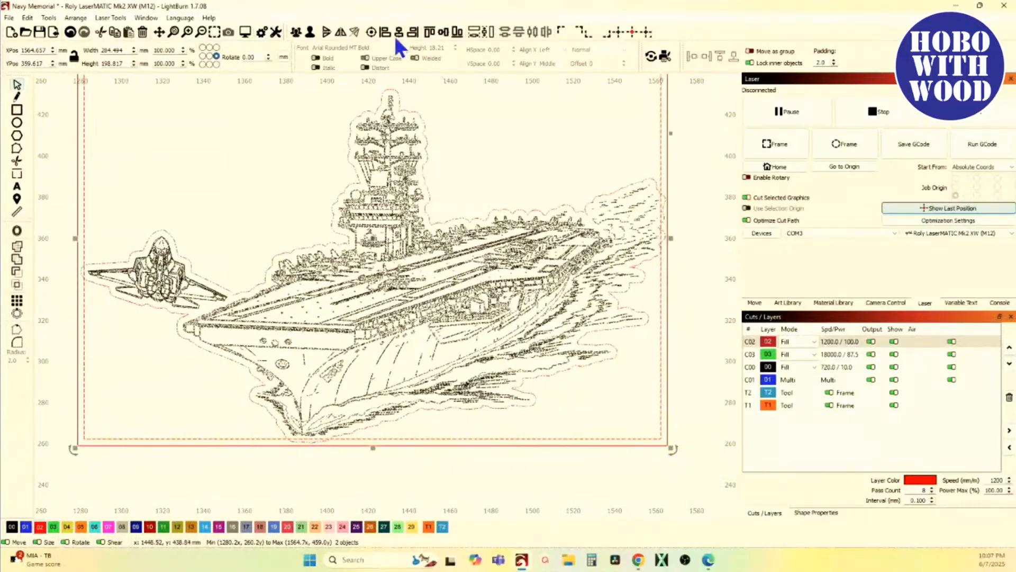
left_click(135, 216)
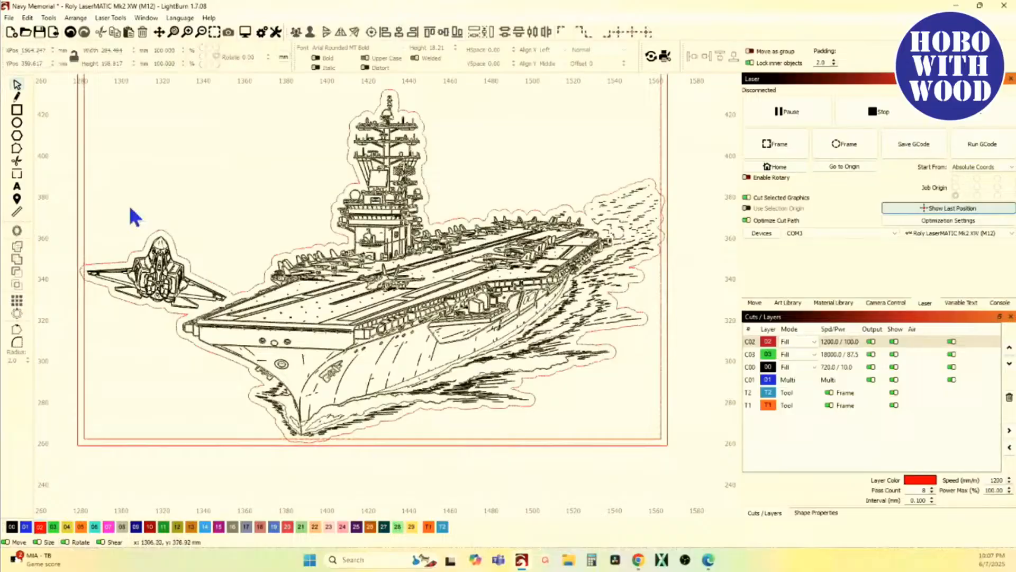
left_click(85, 228)
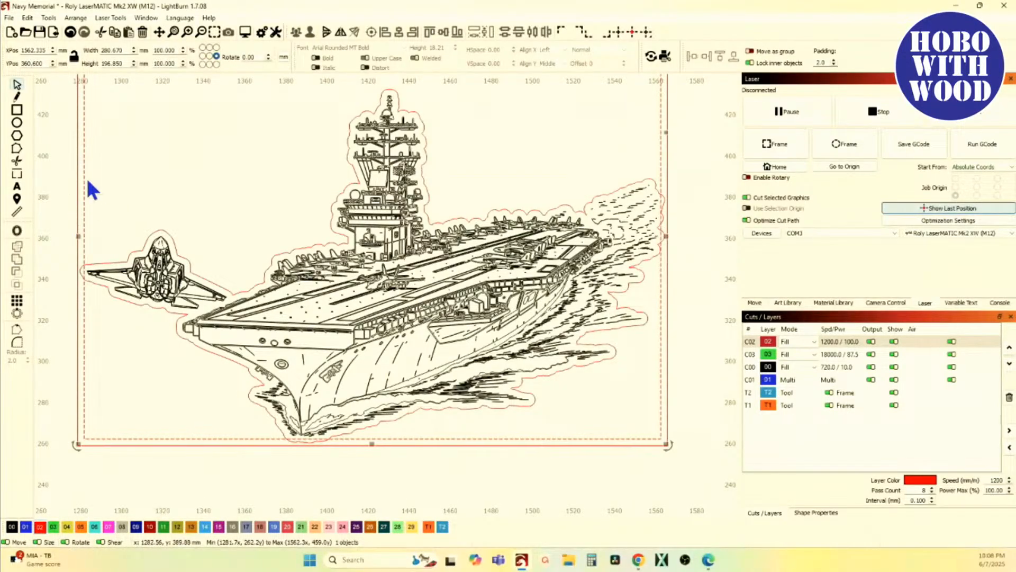
left_click(105, 263, "shift")
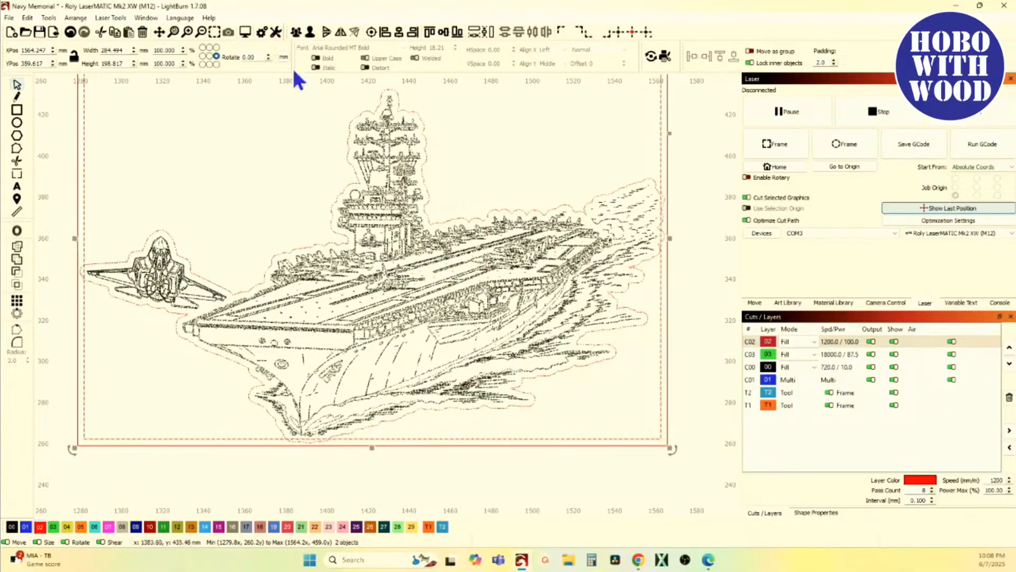
left_click(94, 228)
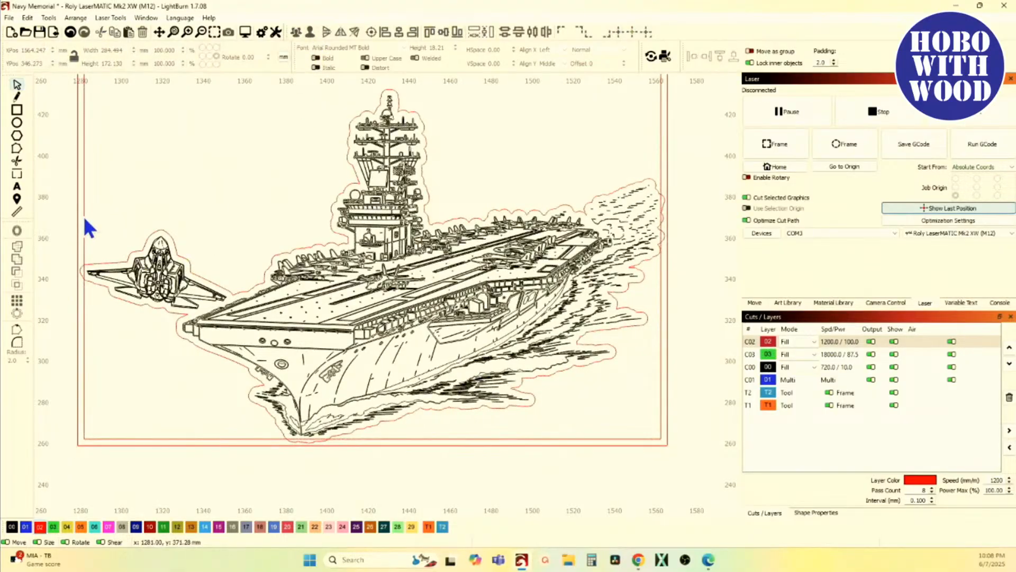
Boolean-subtract the red ship and jet contour from the inner frame rectangle.
left_click(82, 215)
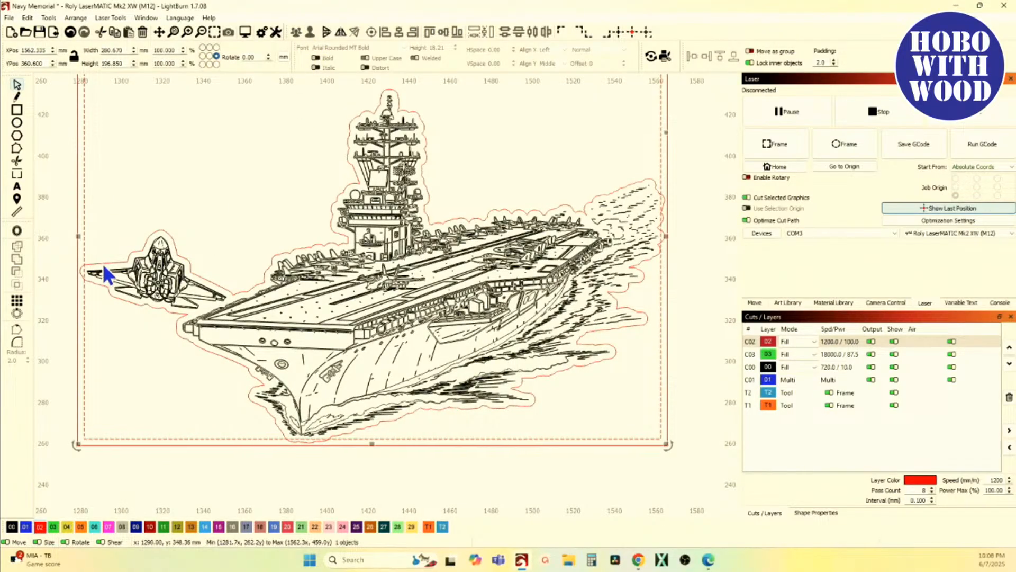
left_click(104, 262, "shift")
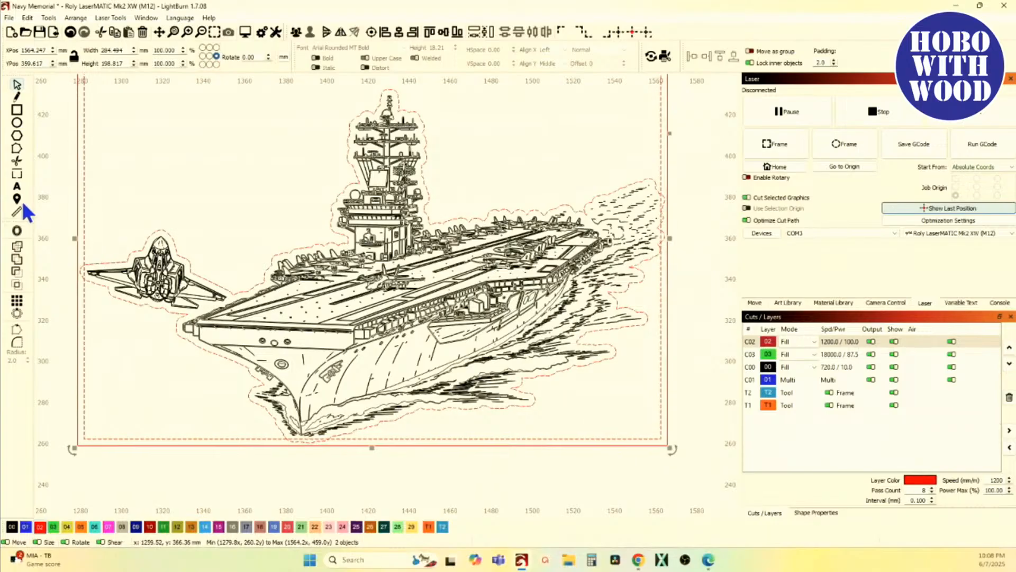
left_click(15, 272)
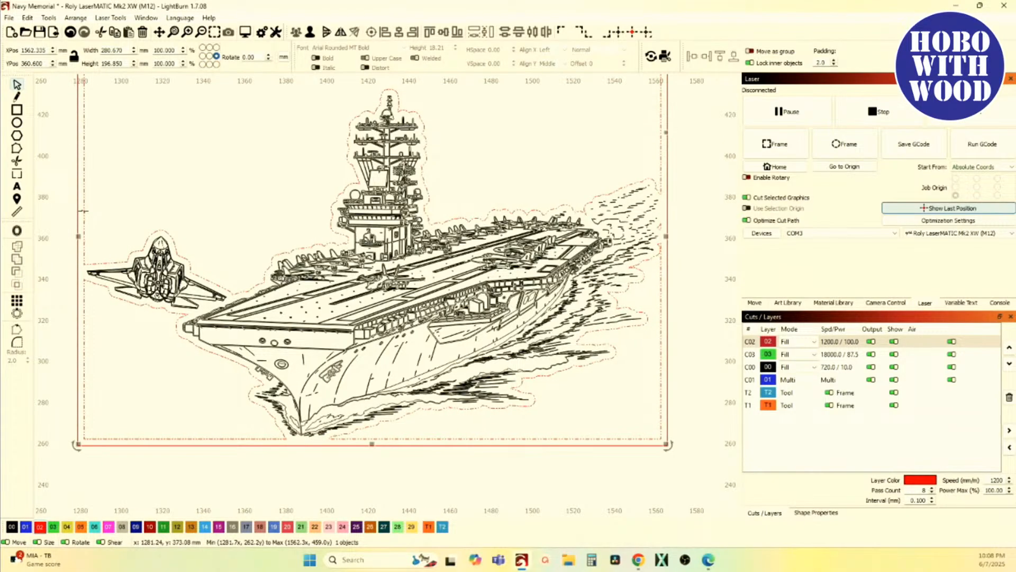
Group the cut-out inner frame shape with the outer frame rectangle.
left_click_drag(111, 209, 59, 186)
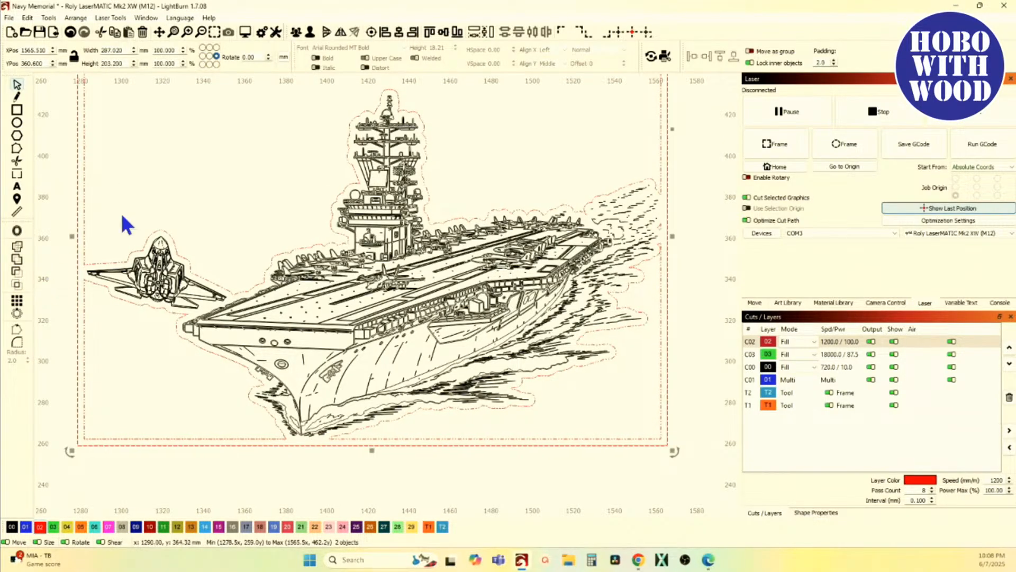
left_click(299, 34)
left_click(246, 136)
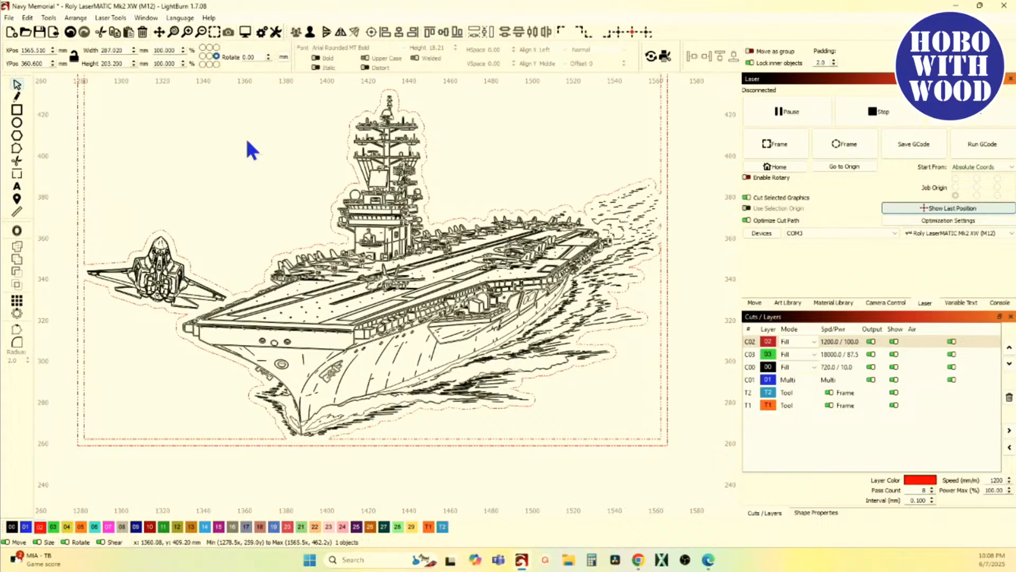
left_click_drag(179, 291, 192, 398)
scroll(284, 411, "down", 2)
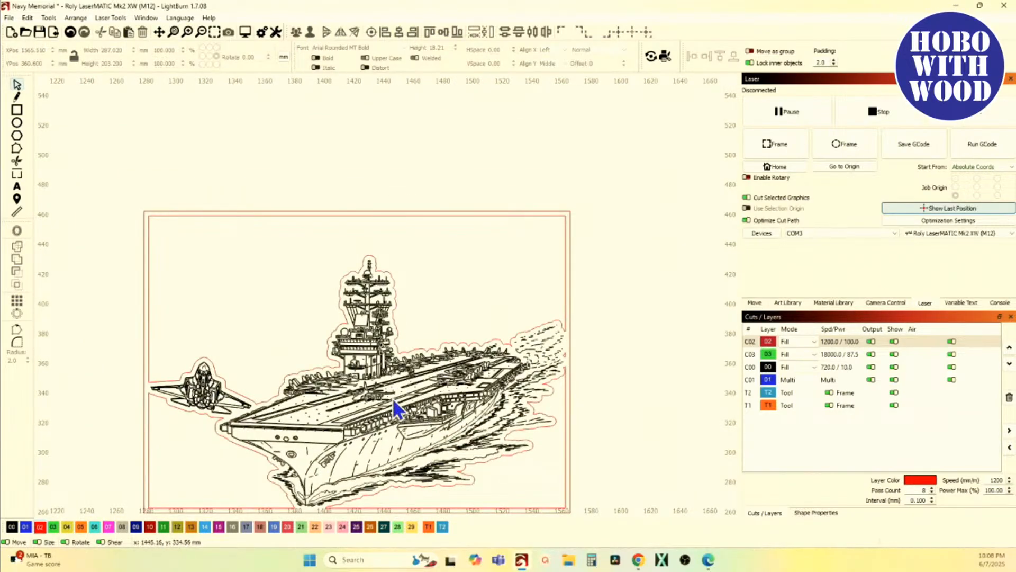
left_click_drag(401, 446, 394, 400)
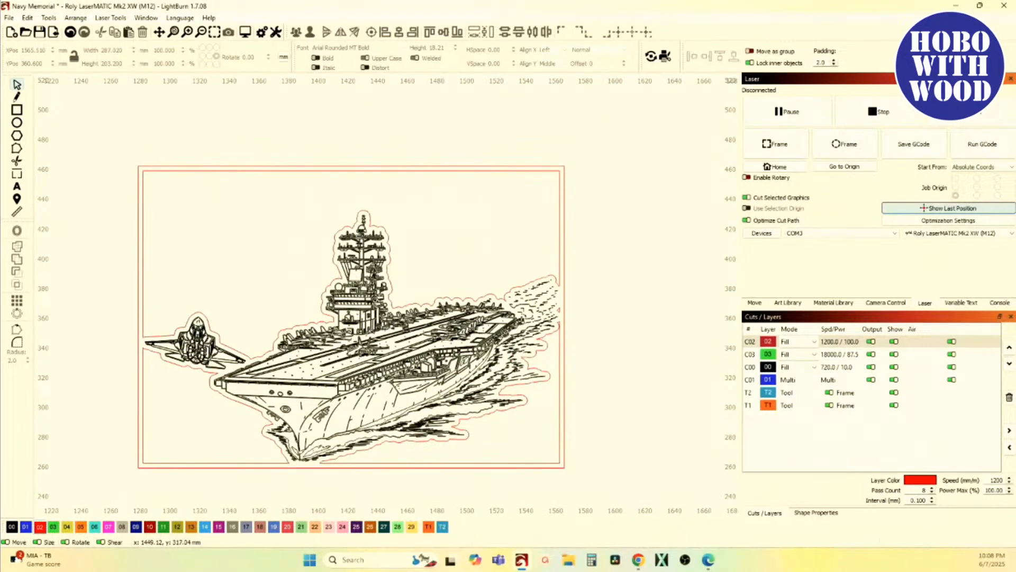
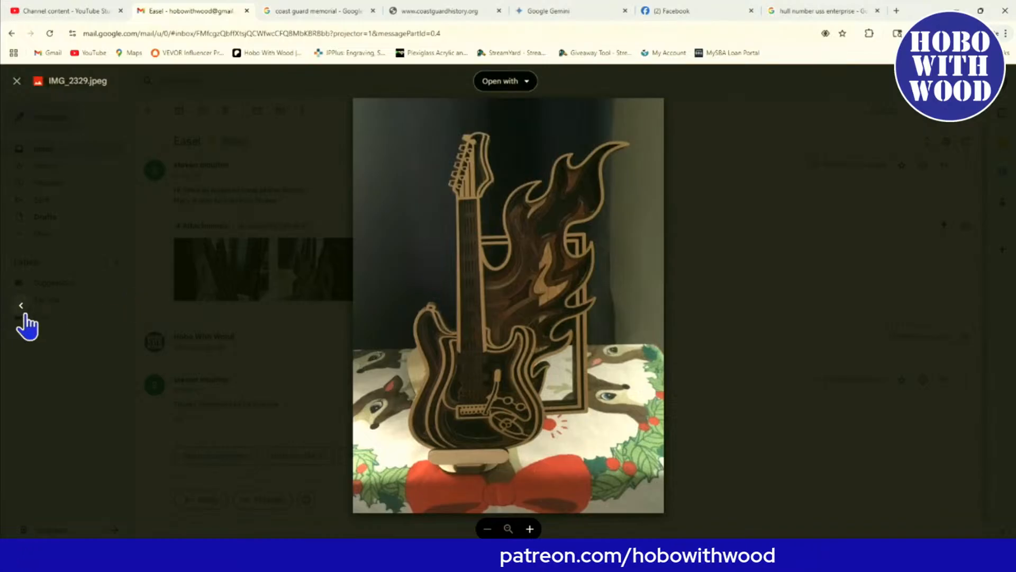
Look through the guitar easel photos attached to the Easel e-mail and close the image preview.
left_click(21, 306)
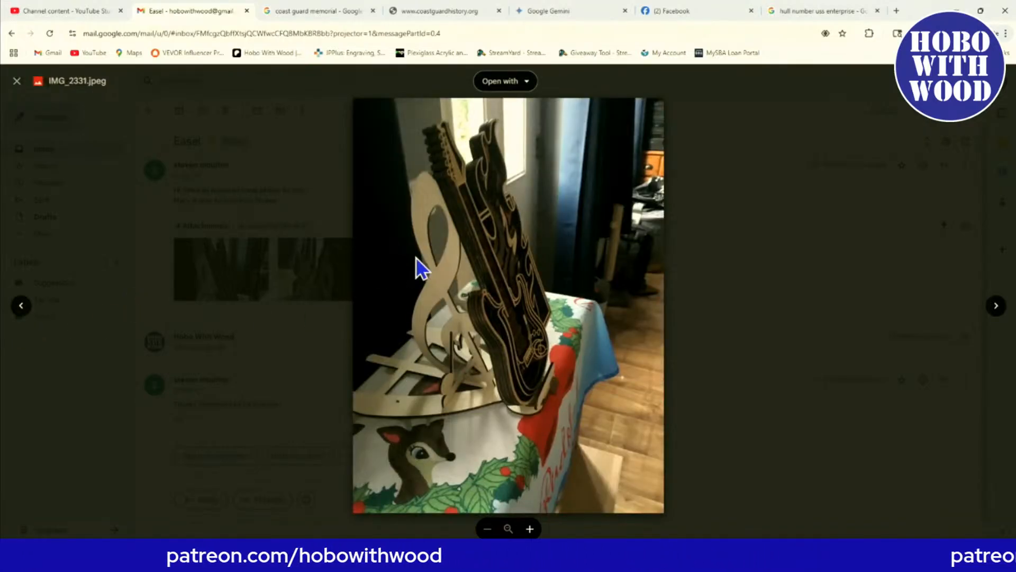
left_click(21, 306)
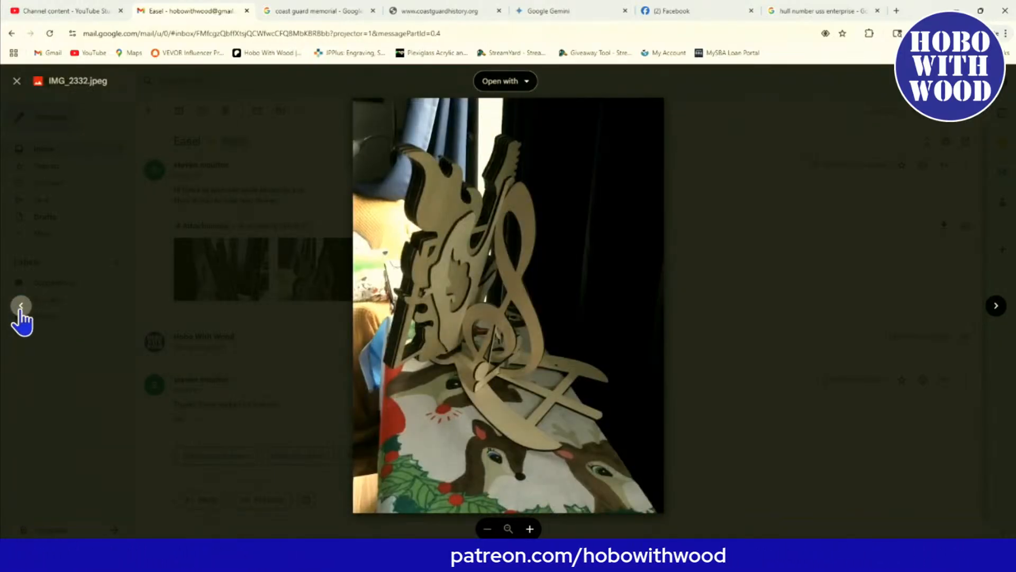
left_click(21, 306)
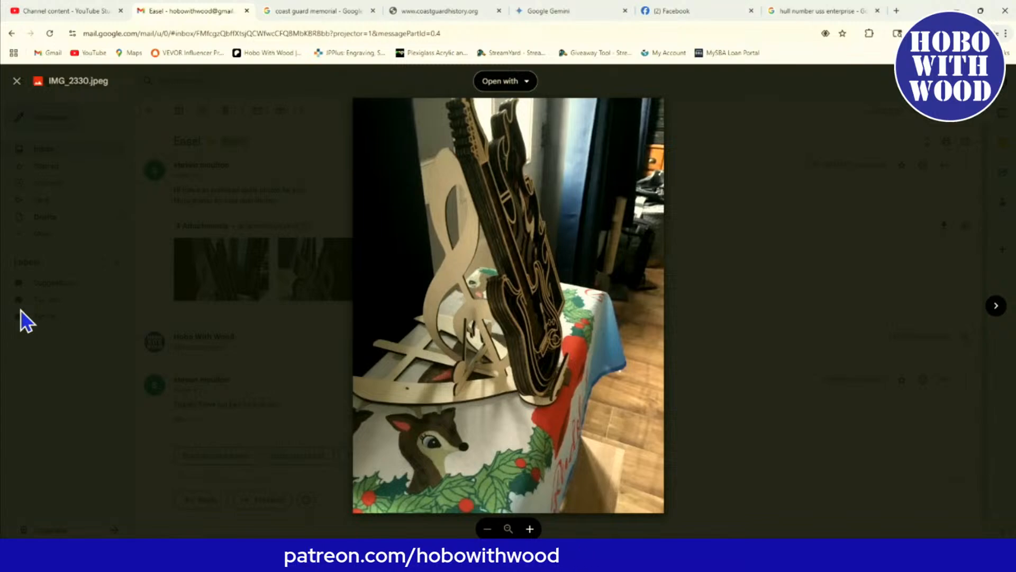
left_click(994, 309)
left_click(994, 309)
left_click(994, 309)
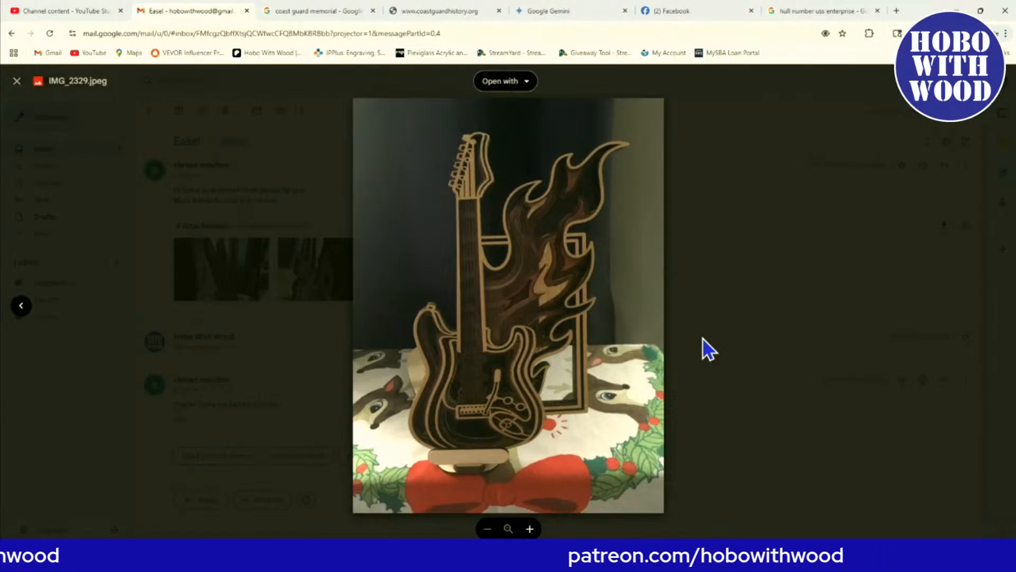
left_click(18, 82)
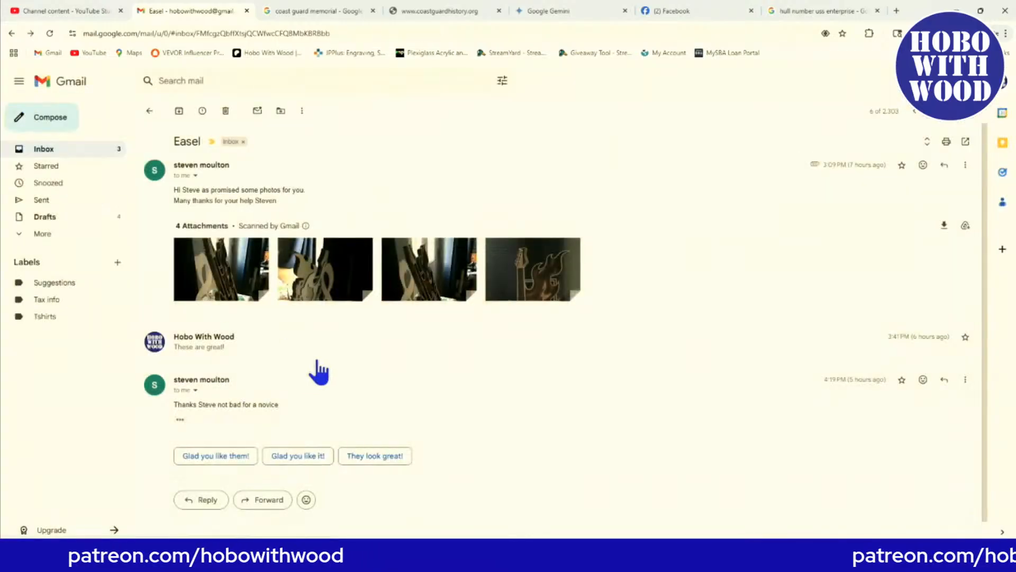
Switch to LightBurn and import the Music Easel V2 LightBurn file from the Desktop's ECommerce Files folder.
left_click(519, 557)
scroll(426, 392, "down", 10)
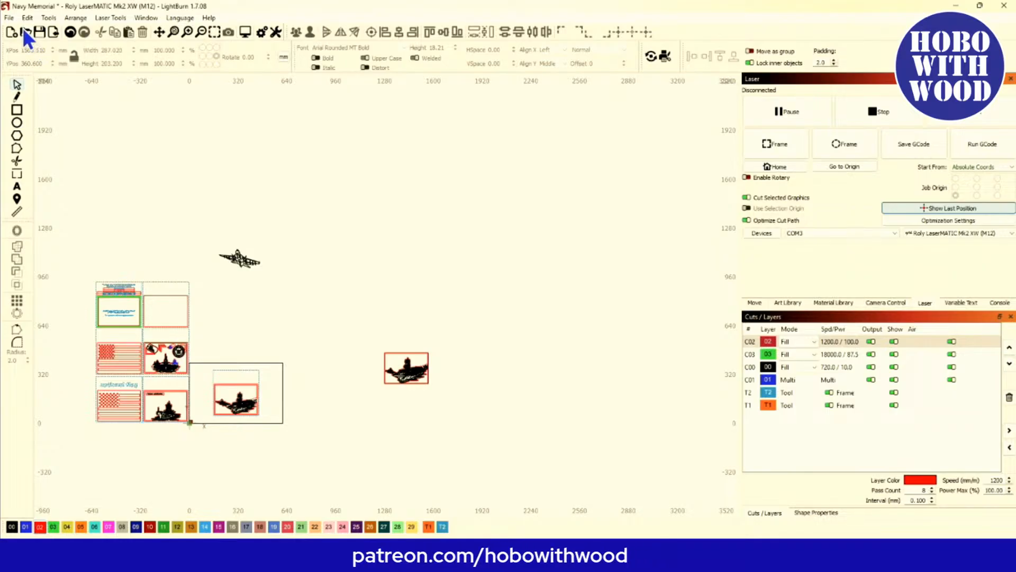
left_click(54, 32)
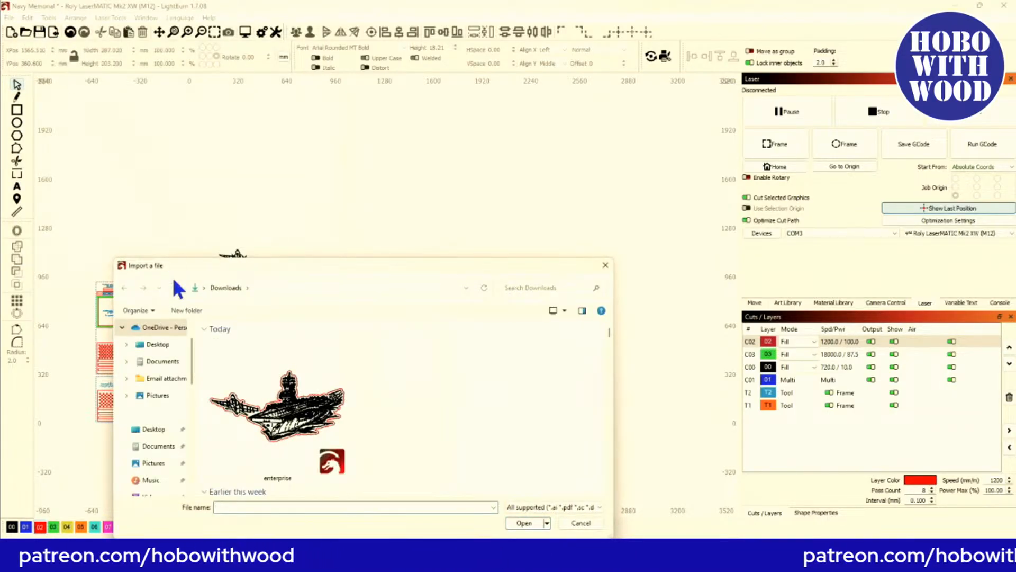
left_click(156, 429)
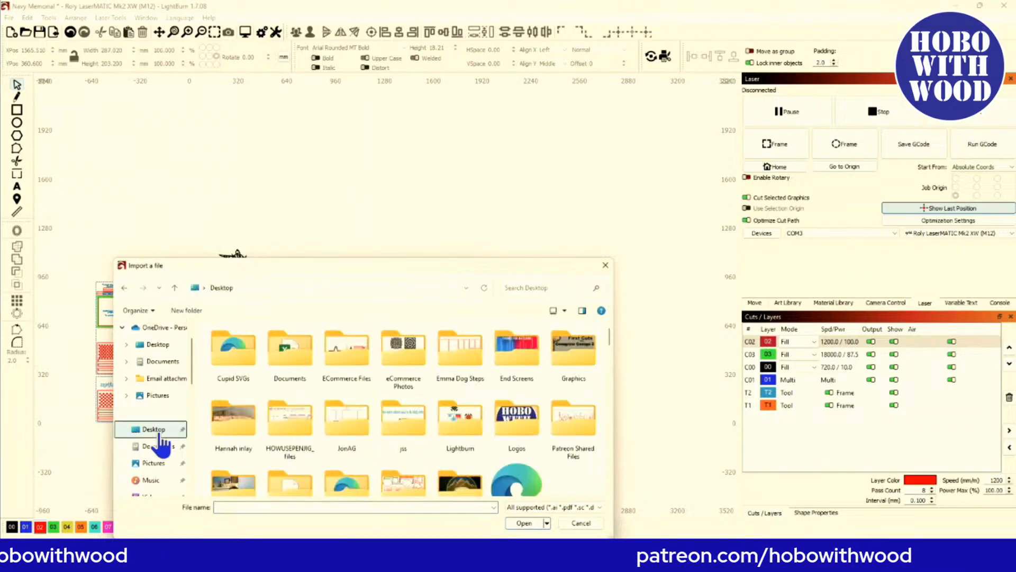
double_click(345, 346)
scroll(283, 424, "down", 5)
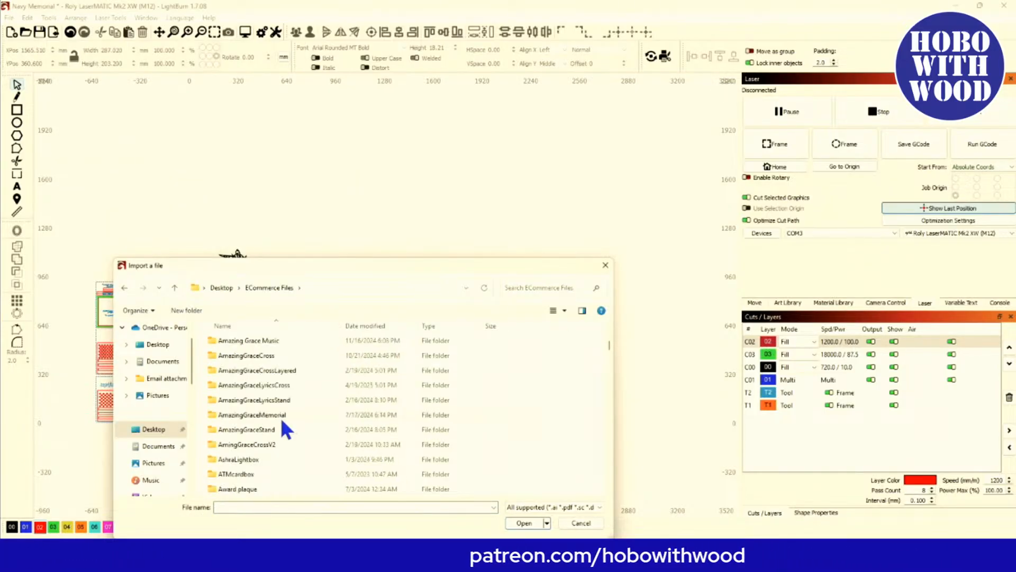
scroll(286, 428, "down", 15)
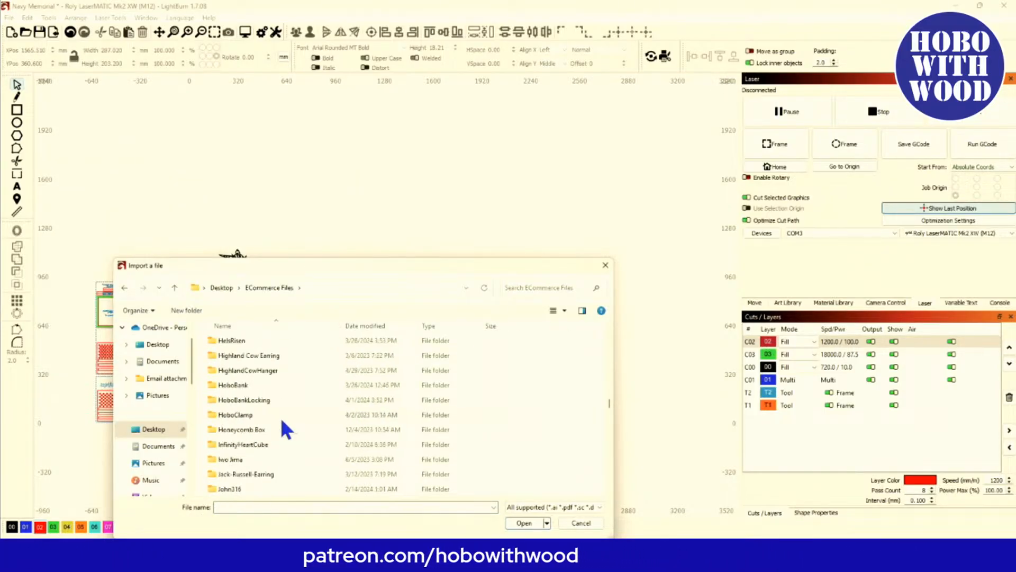
scroll(286, 429, "down", 5)
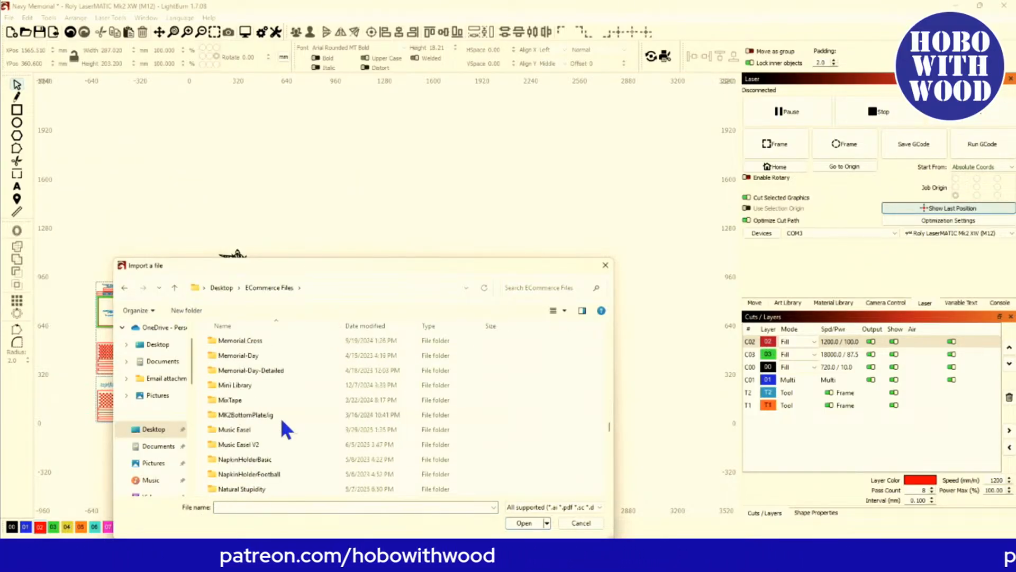
double_click(253, 447)
left_click(243, 376)
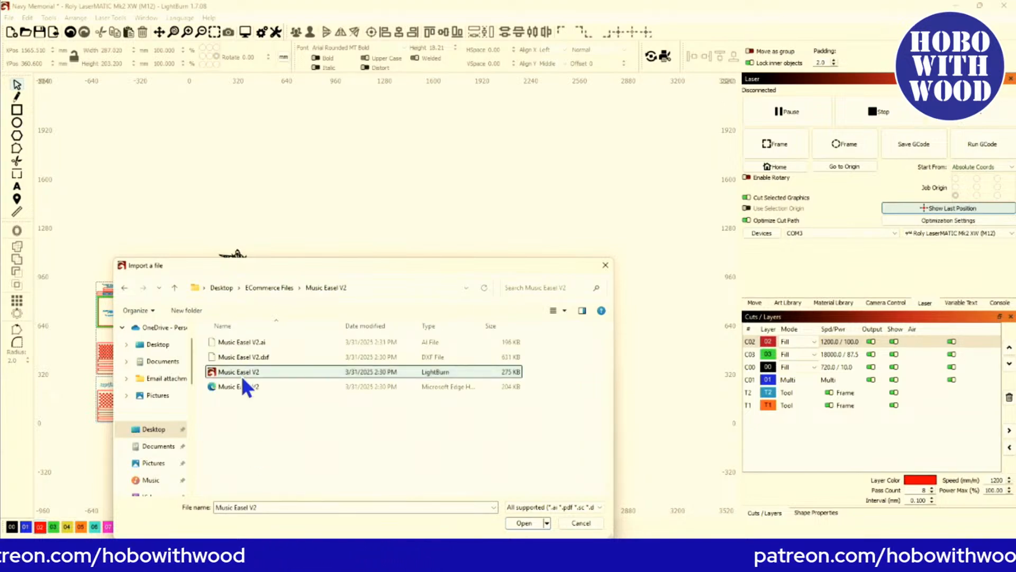
left_click(523, 523)
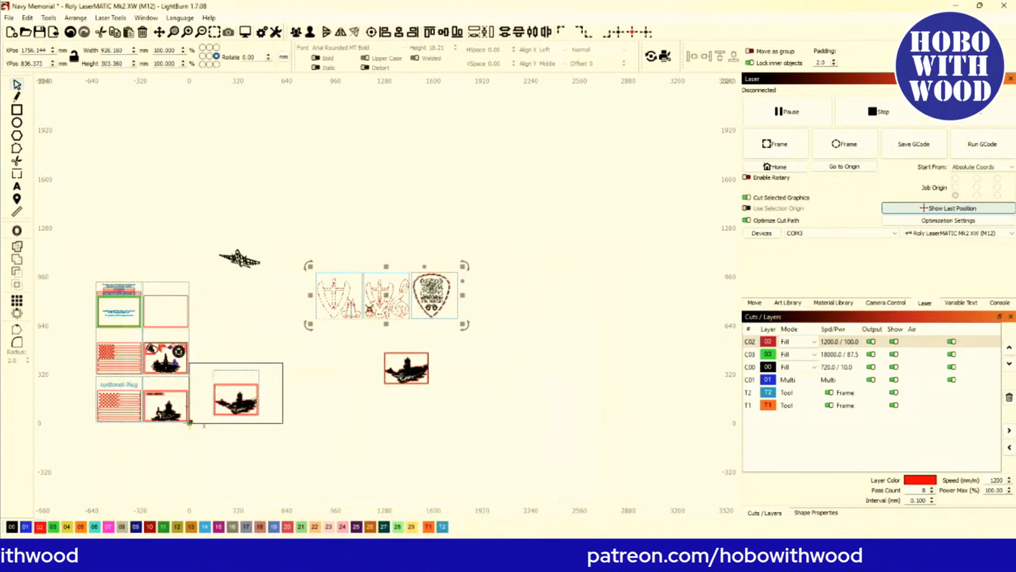
Move the imported Music Easel V2 layouts into the empty workspace above the memorial artwork and inspect the easel parts.
left_click_drag(391, 304, 453, 151)
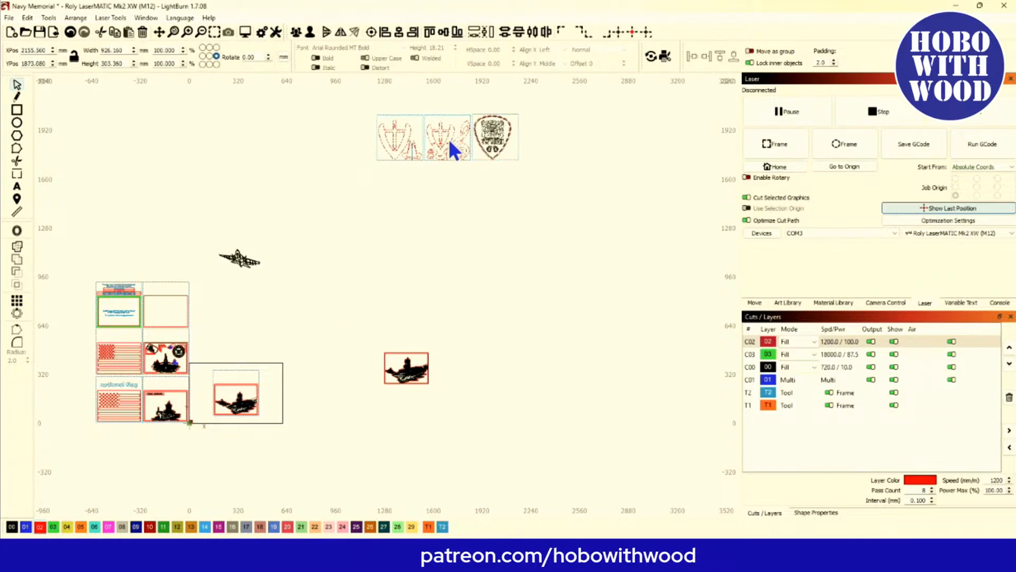
left_click_drag(424, 232, 376, 413)
left_click(293, 328)
scroll(293, 328, "up", 6)
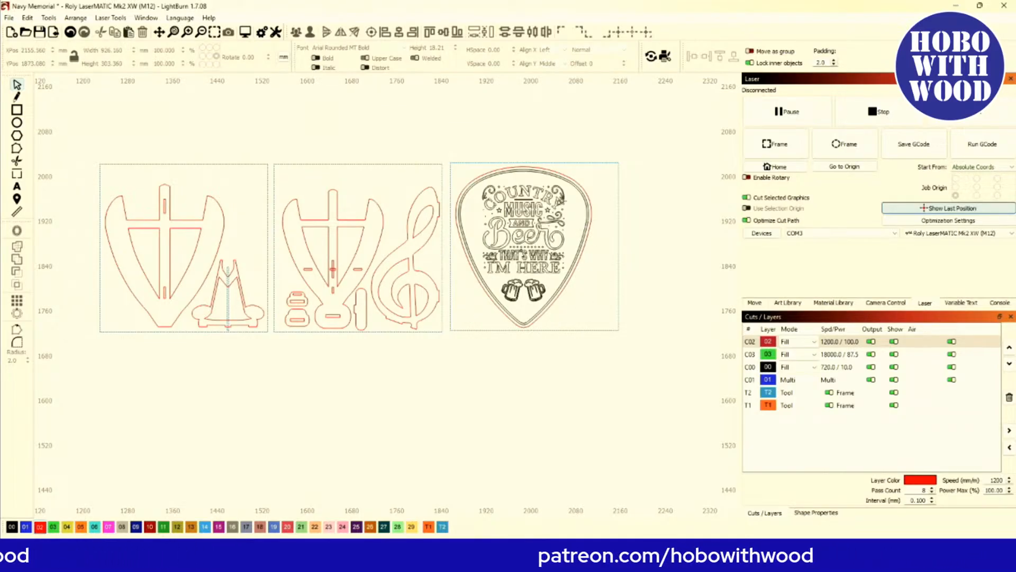
scroll(563, 189, "up", 4)
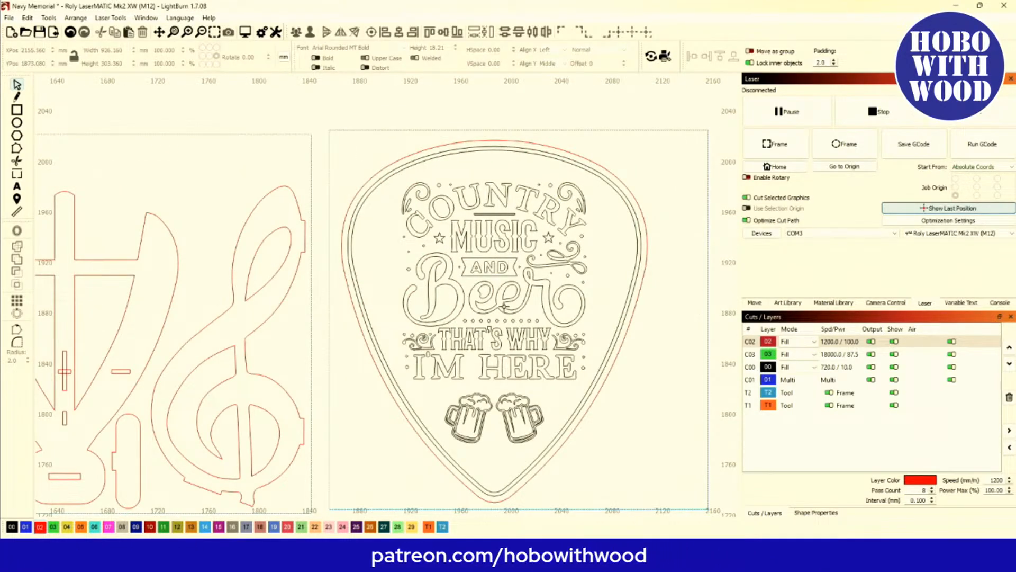
scroll(505, 305, "down", 4)
scroll(246, 331, "left", 3)
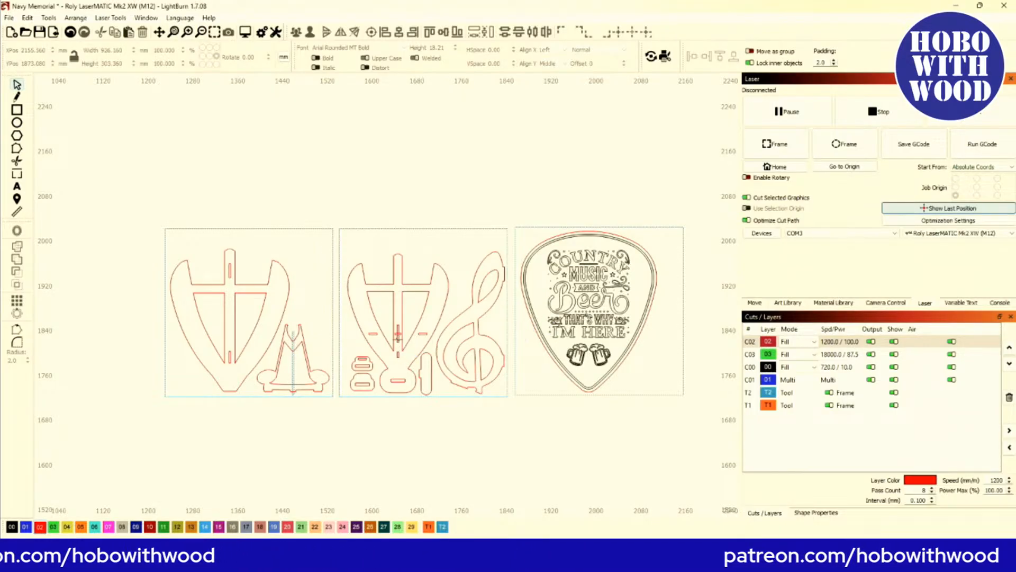
Examine the middle Music Easel V2 layout, including its easel back, small connector parts and treble clef.
scroll(398, 334, "up", 3)
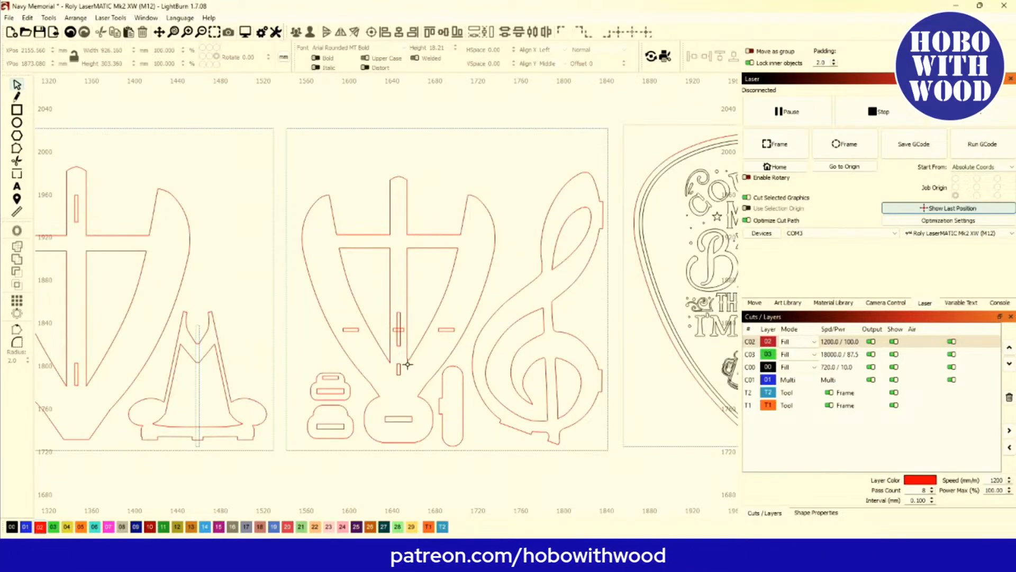
scroll(407, 364, "down", 1)
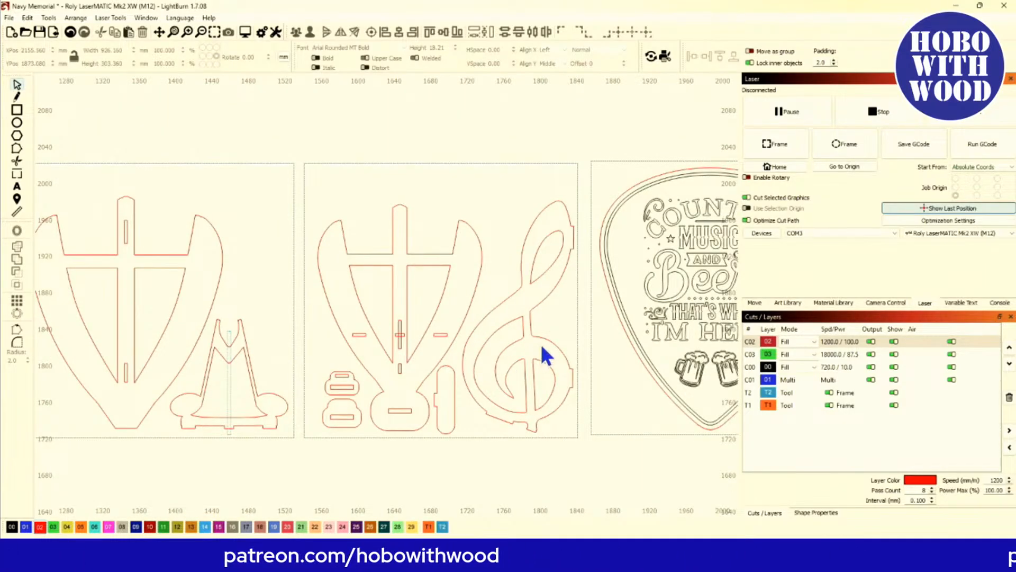
scroll(551, 314, "up", 3)
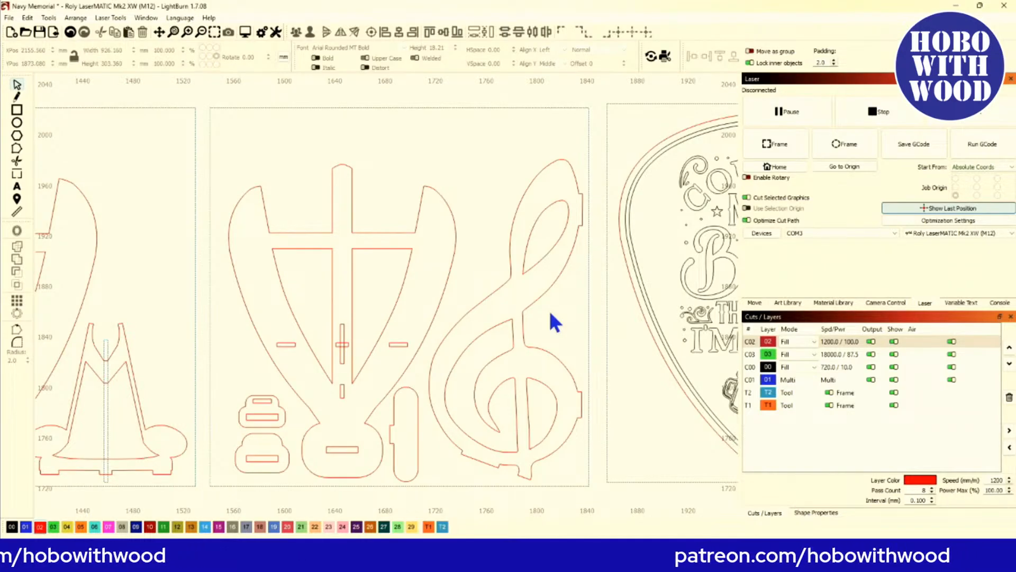
scroll(551, 314, "down", 1)
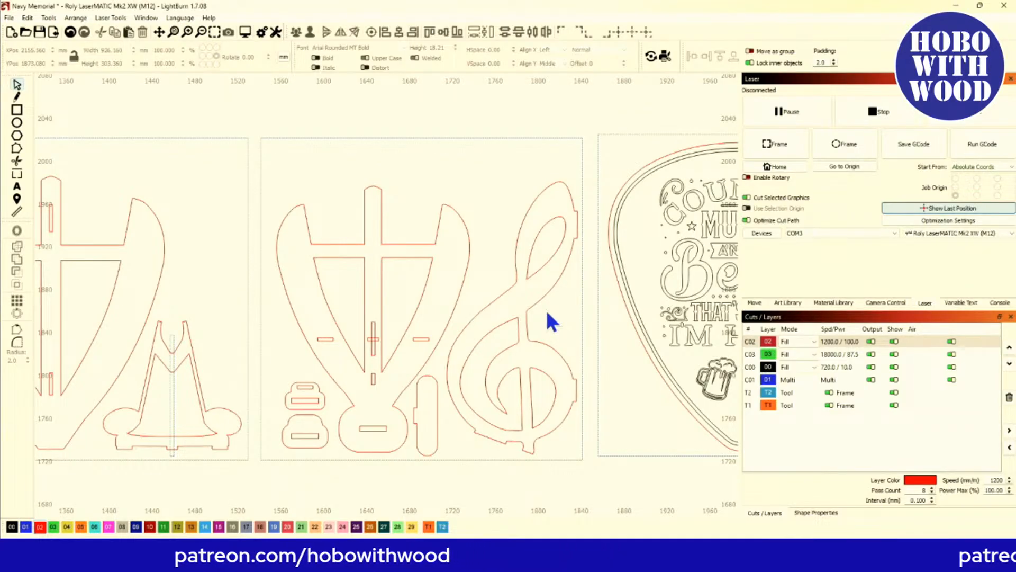
scroll(548, 314, "down", 1)
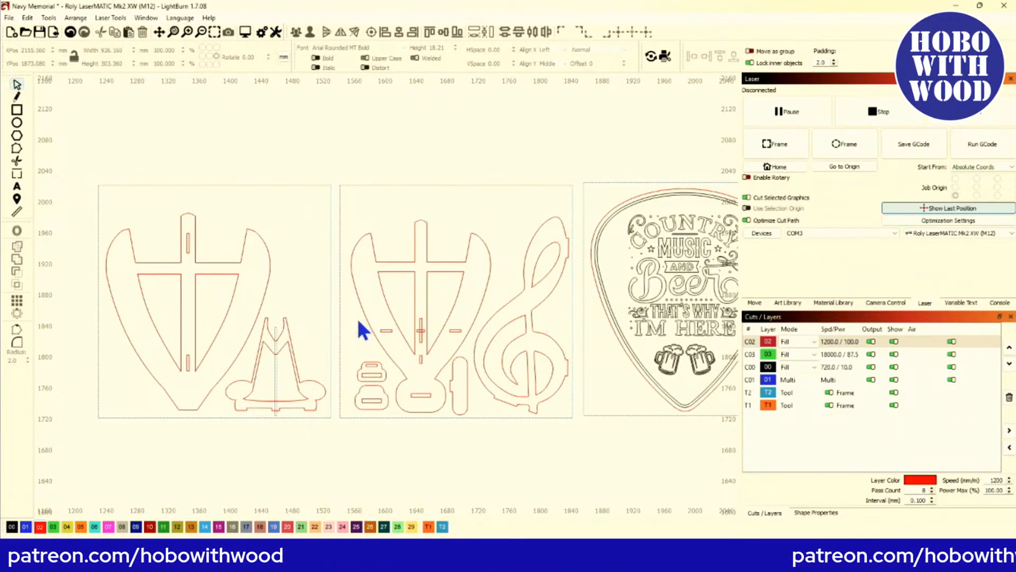
scroll(433, 315, "up", 3)
left_click_drag(433, 314, 397, 287)
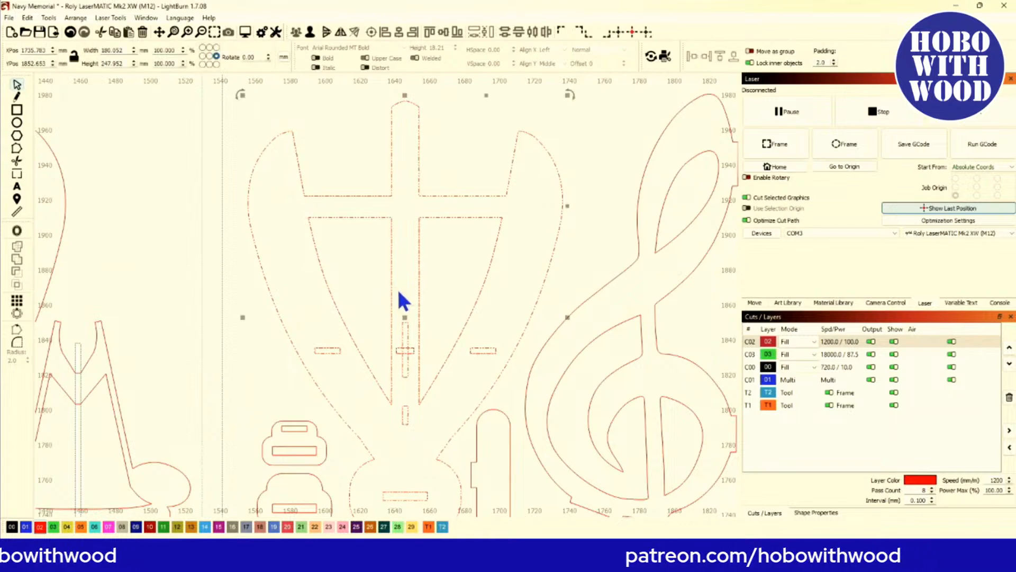
scroll(397, 288, "down", 3)
Select the easel back in the first Music Easel V2 layout and inspect its shape and lower end.
left_click(202, 333)
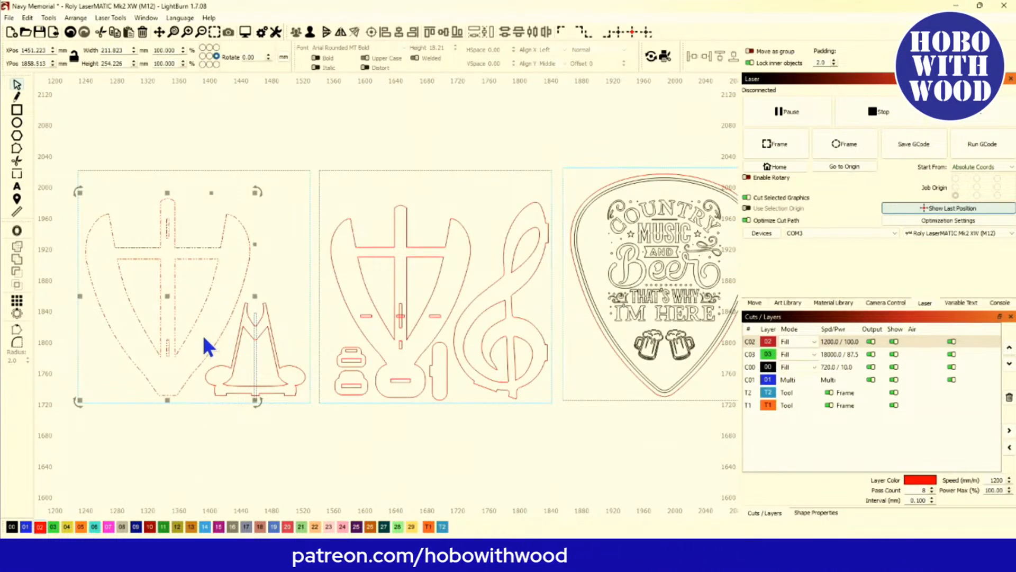
scroll(195, 337, "down", 2)
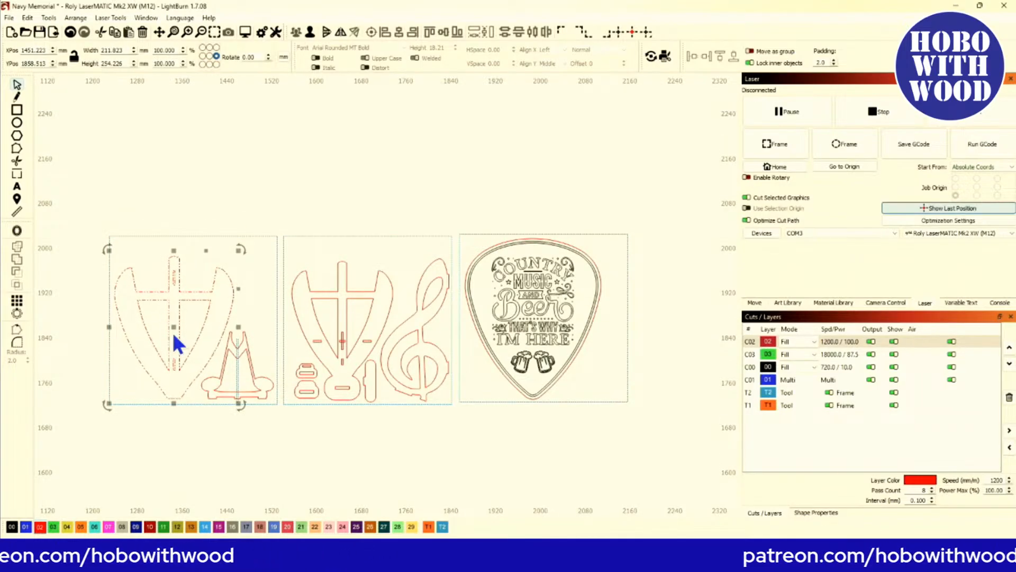
scroll(172, 335, "up", 2)
scroll(173, 337, "up", 1)
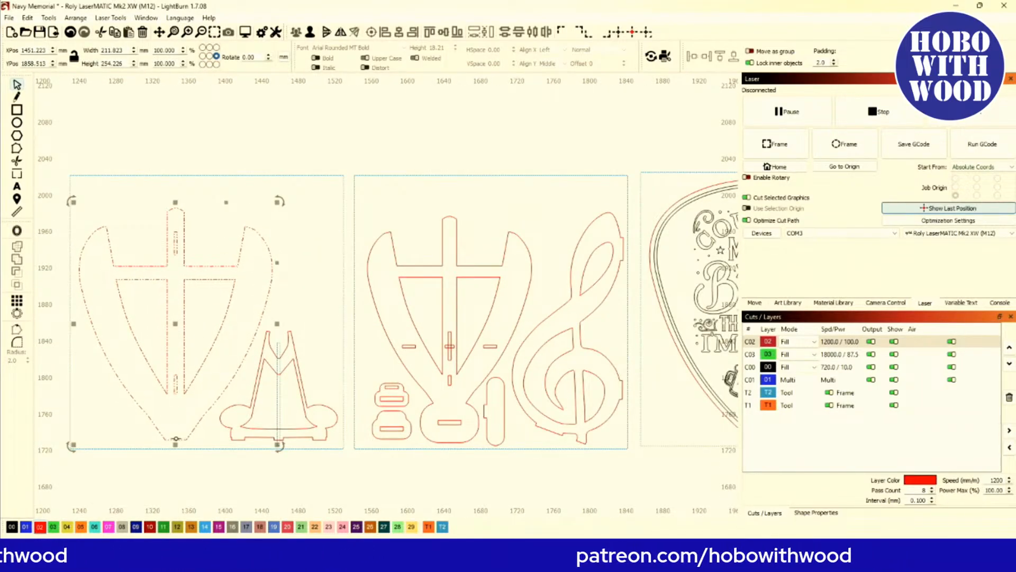
scroll(177, 438, "up", 3)
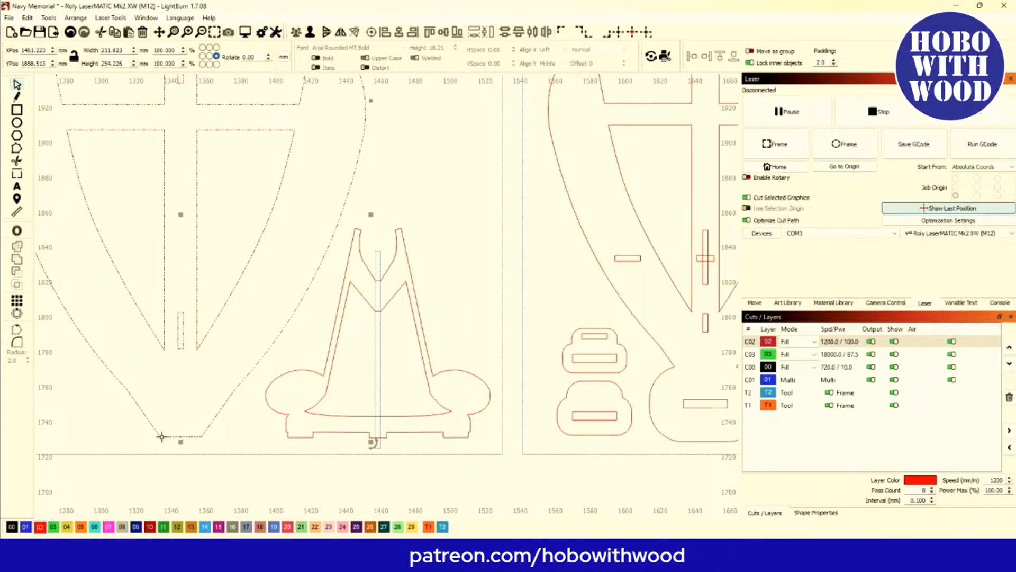
scroll(178, 439, "down", 3)
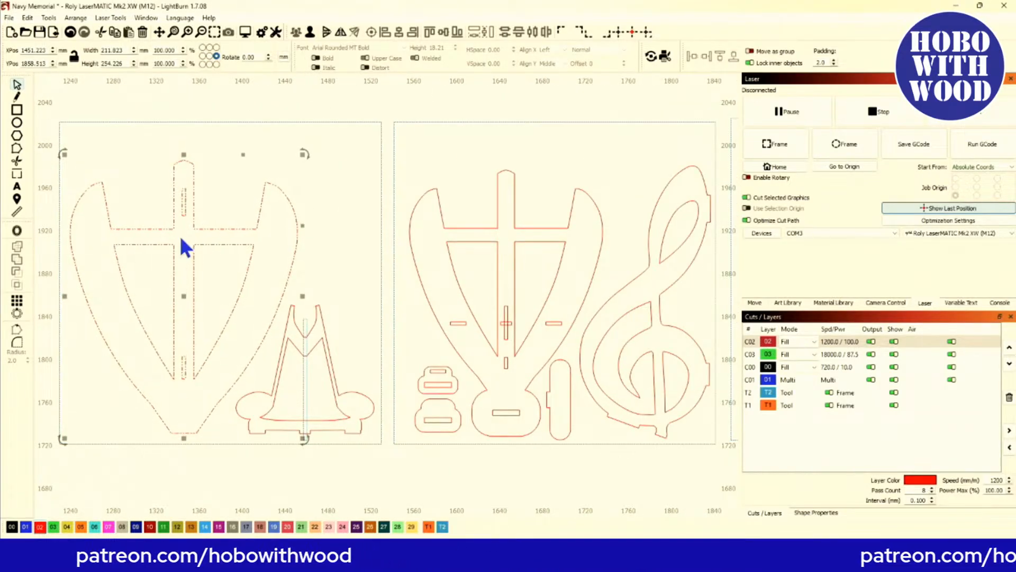
scroll(179, 250, "down", 2)
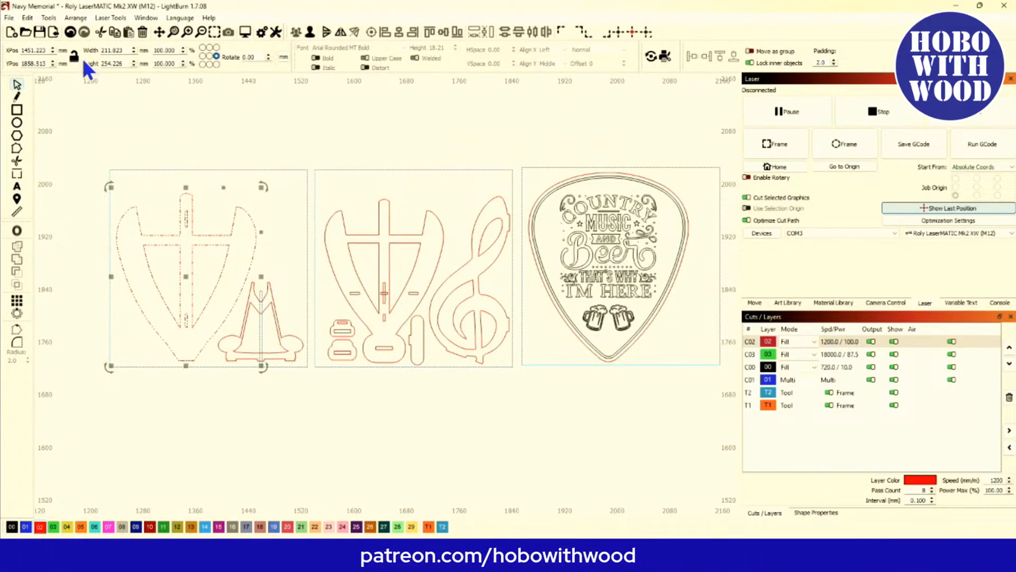
Import the LightBurn file containing the multiple flaming-guitar designs from the Downloads folder.
left_click(53, 34)
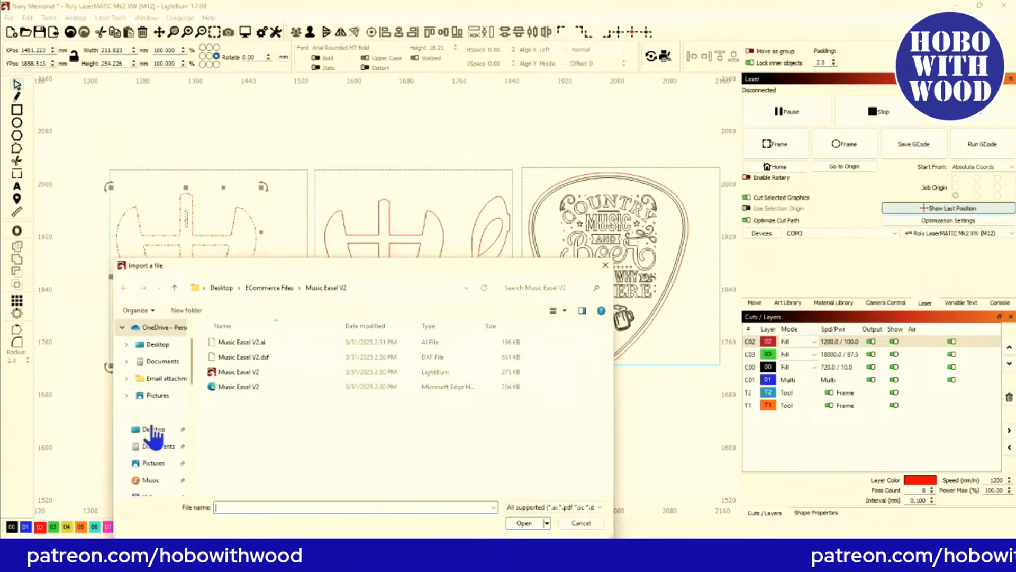
scroll(158, 456, "down", 3)
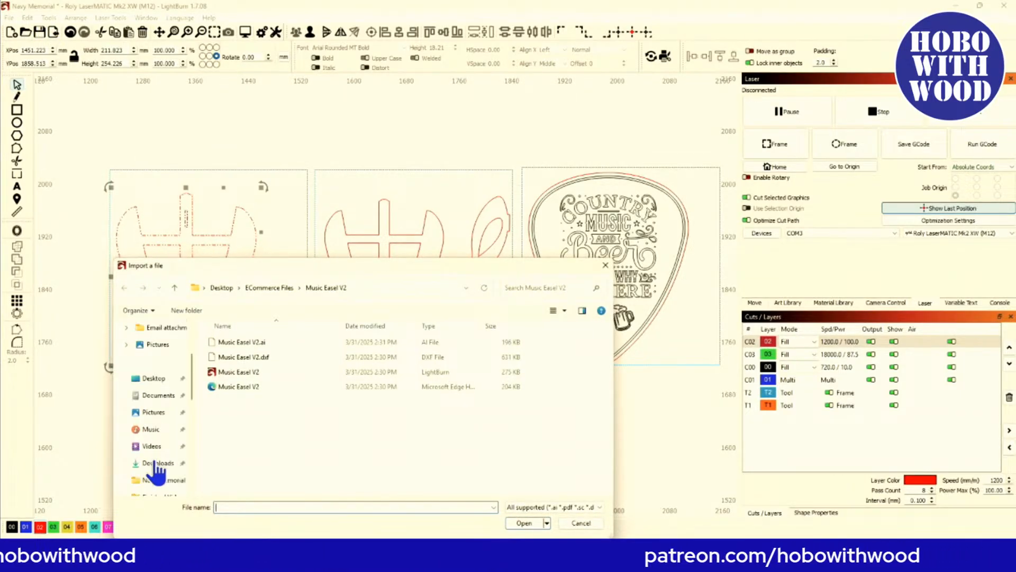
left_click(159, 395)
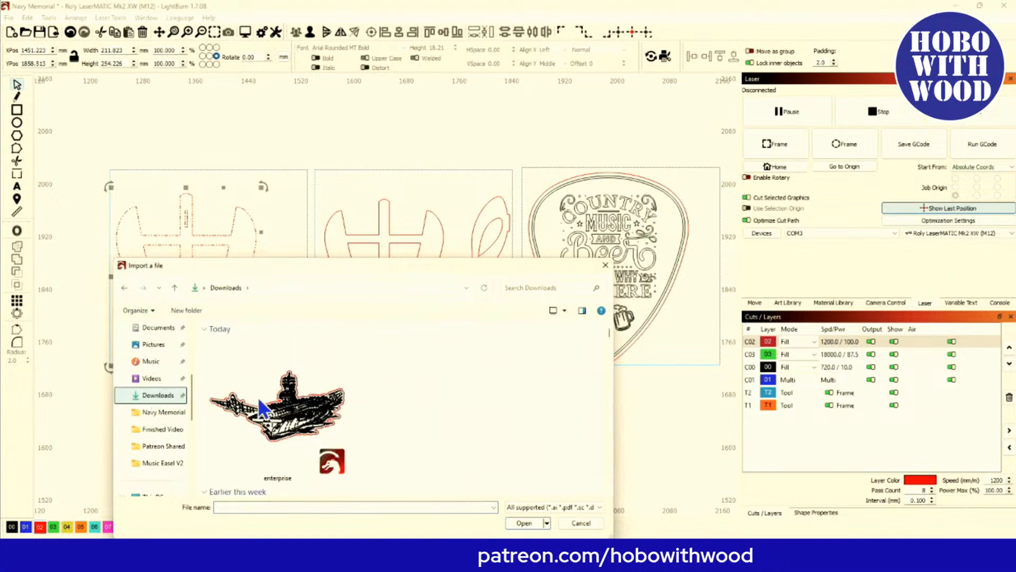
scroll(270, 397, "down", 5)
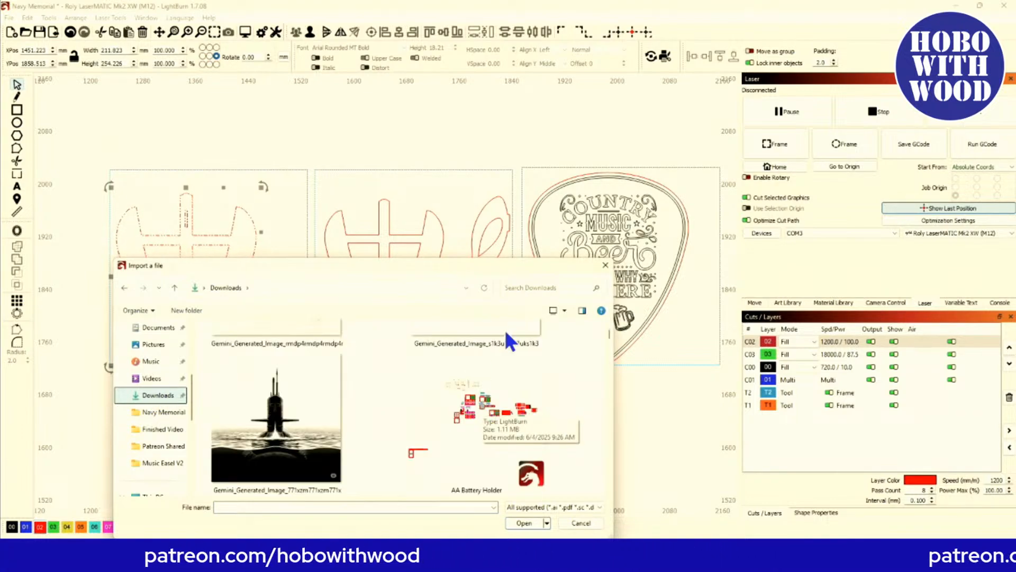
scroll(480, 403, "down", 6)
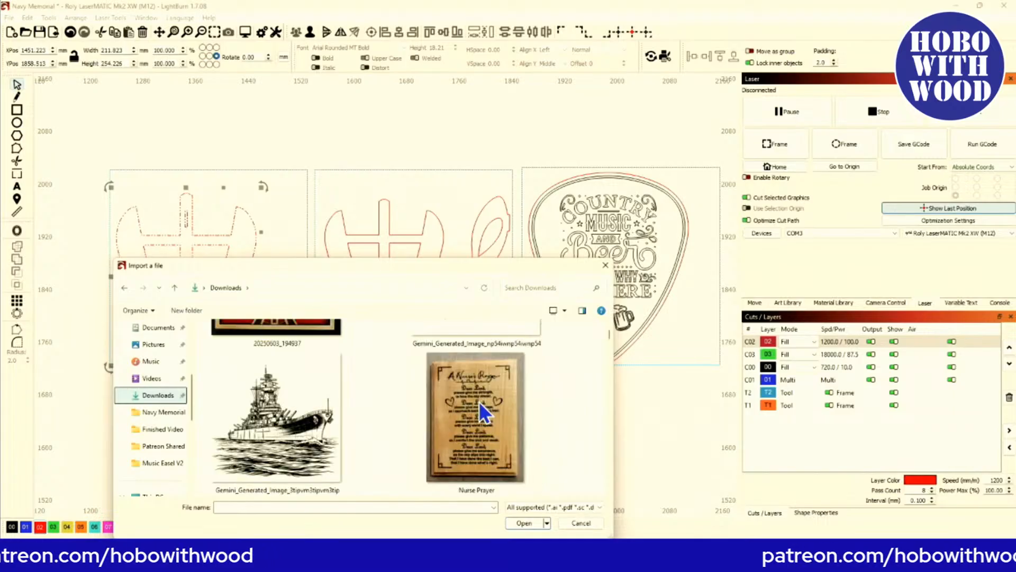
scroll(478, 401, "down", 3)
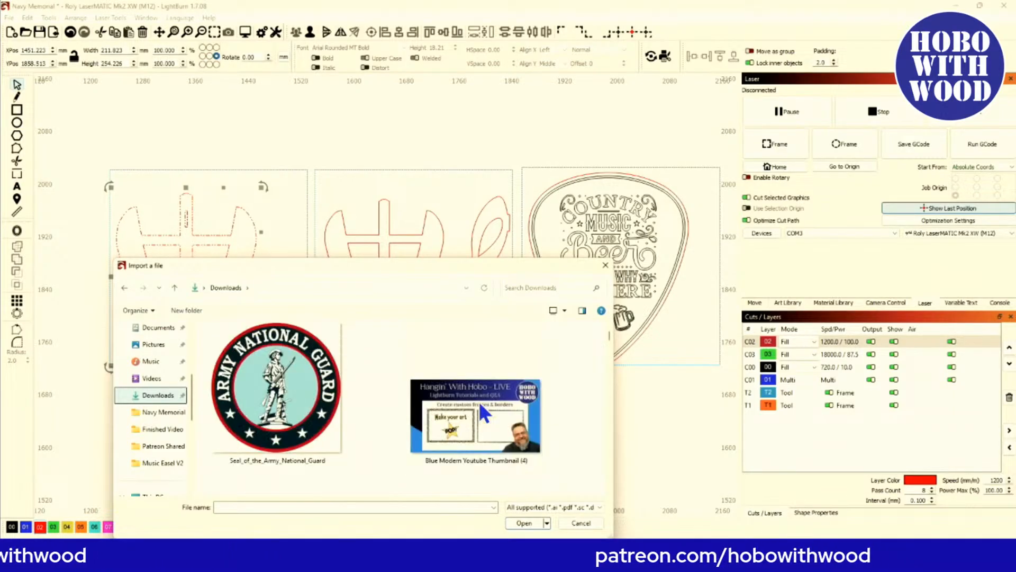
scroll(479, 402, "up", 5)
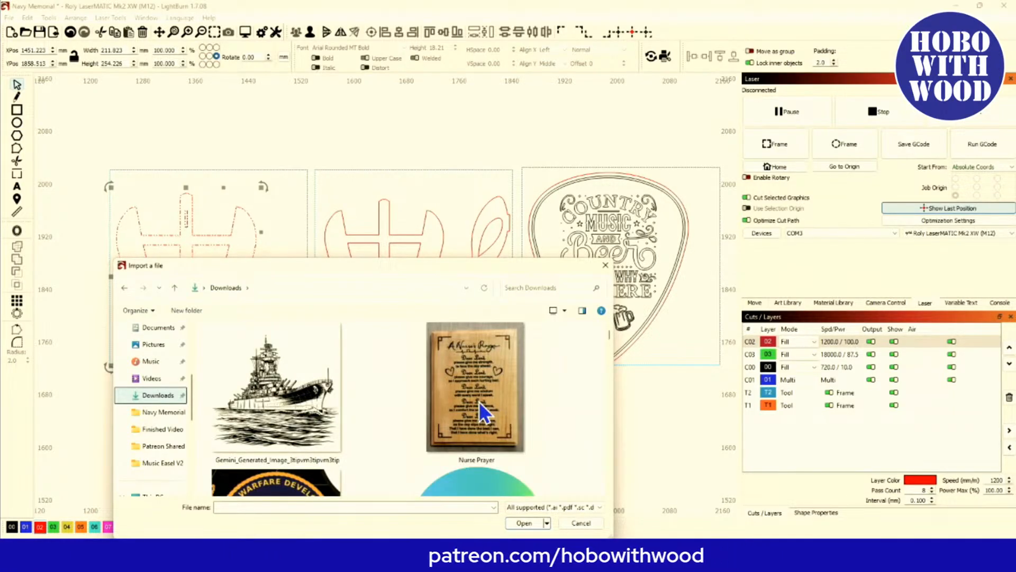
scroll(479, 402, "up", 4)
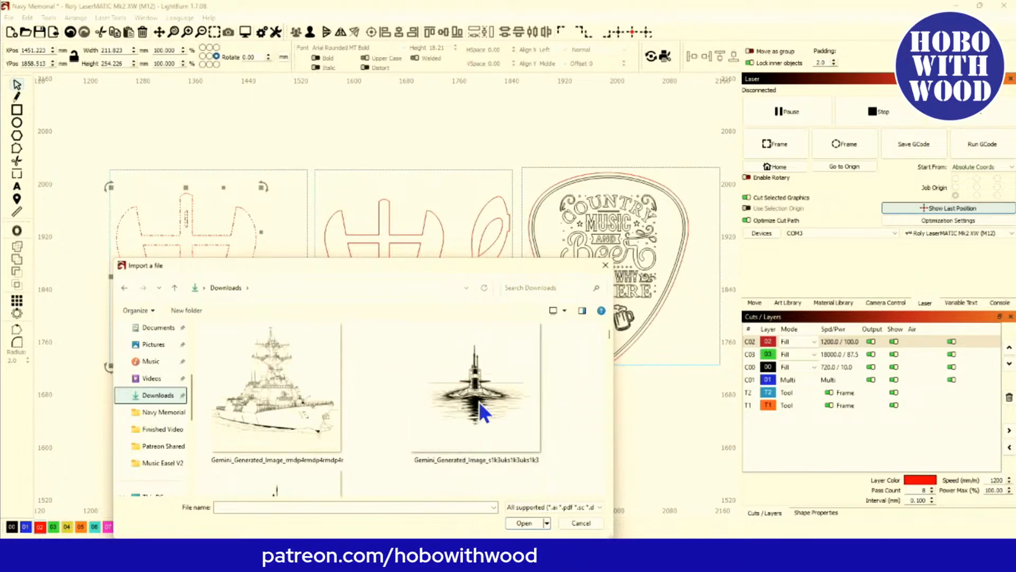
scroll(483, 412, "up", 2)
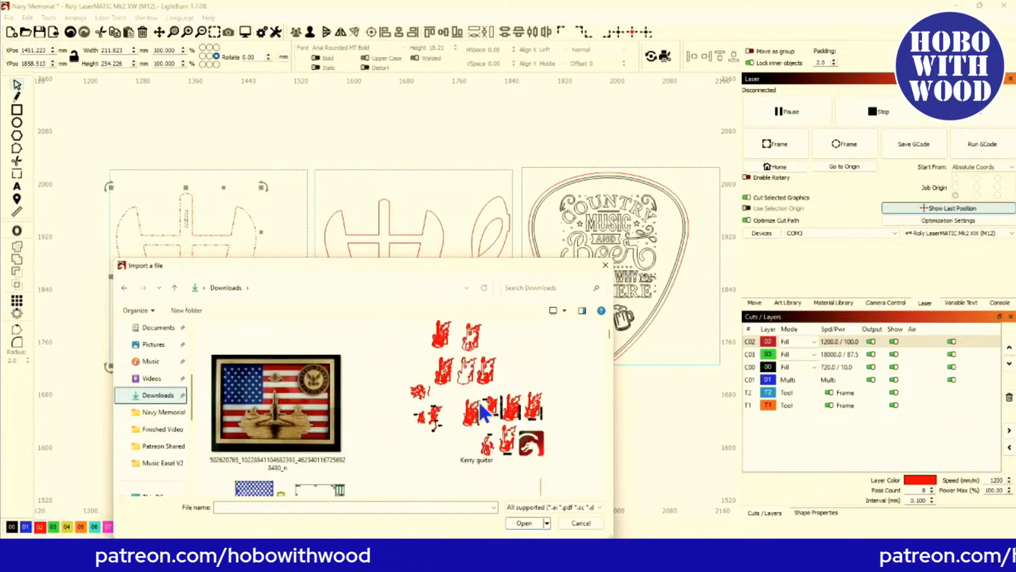
left_click(484, 411)
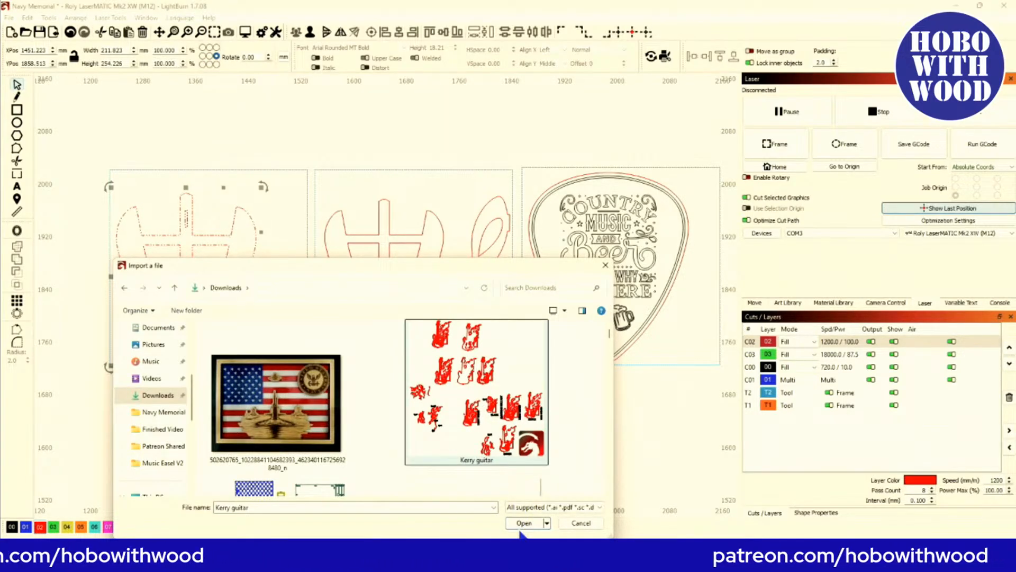
left_click(524, 523)
Move the imported guitar designs off the easel layouts into the empty workspace above and beside them.
scroll(370, 318, "down", 3)
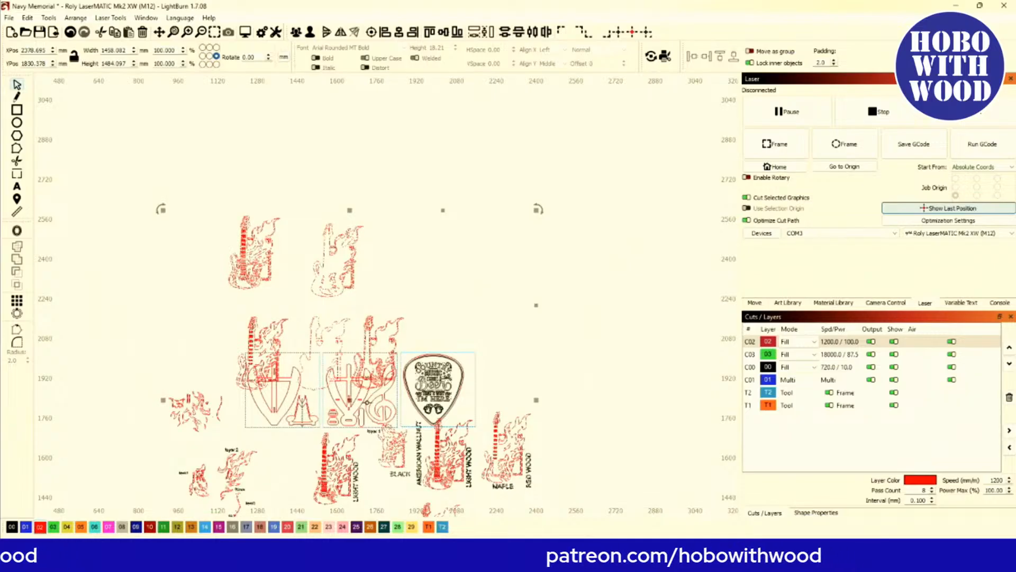
left_click_drag(351, 402, 571, 199)
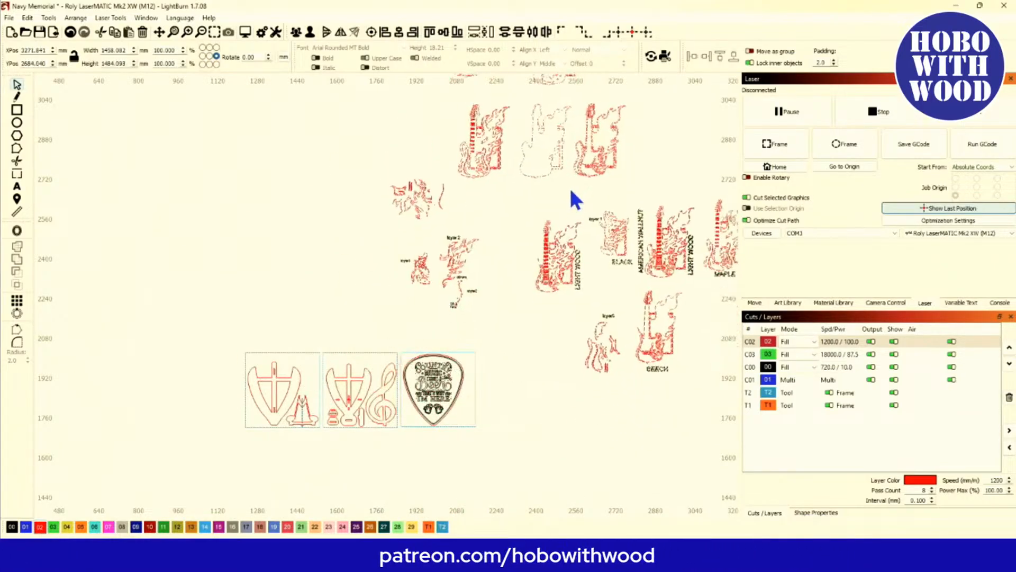
scroll(481, 286, "down", 3)
scroll(455, 304, "up", 2)
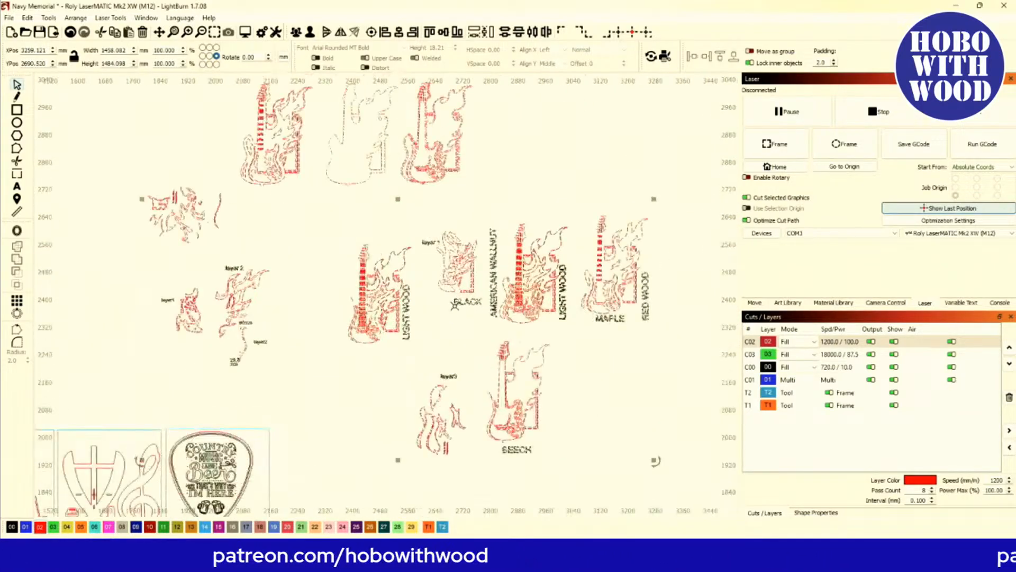
scroll(405, 275, "up", 2)
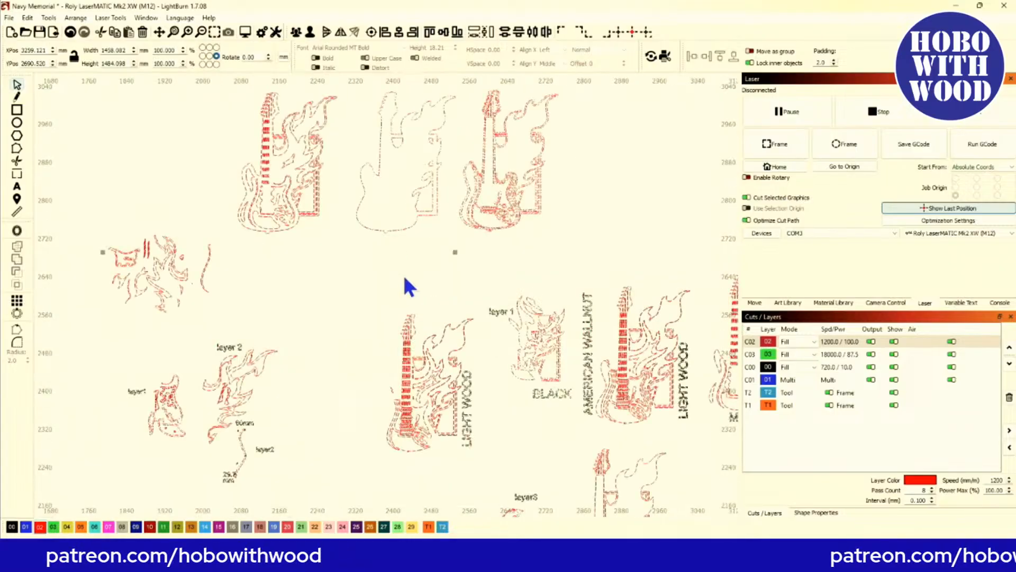
Set the plain flaming-guitar outline apart above the easel layouts and delete all the other imported guitar designs and labels.
left_click_drag(418, 262, 367, 228)
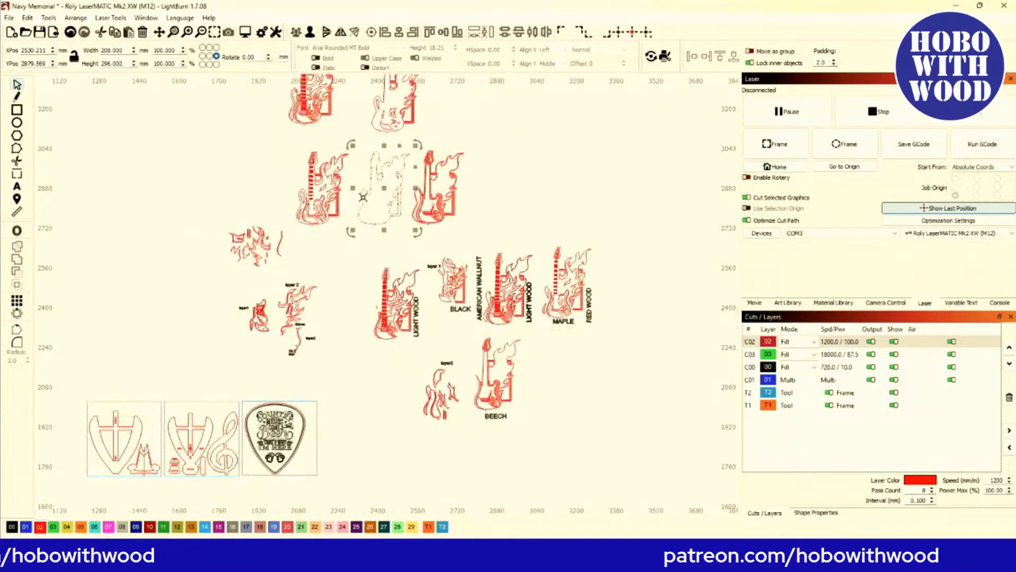
left_click_drag(381, 190, 65, 224)
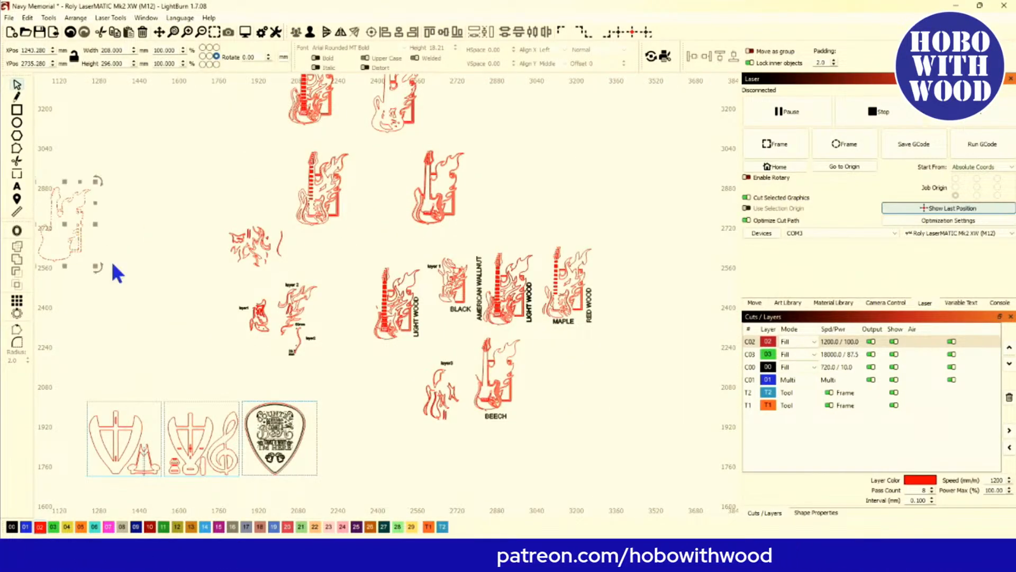
scroll(132, 249, "down", 1)
scroll(175, 265, "down", 1)
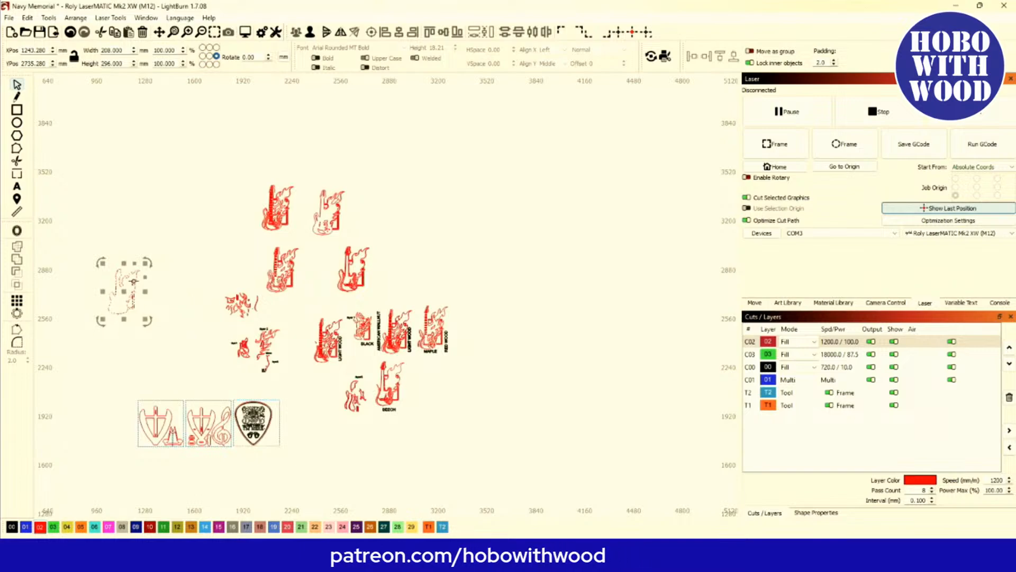
left_click_drag(204, 151, 481, 387)
key("Delete")
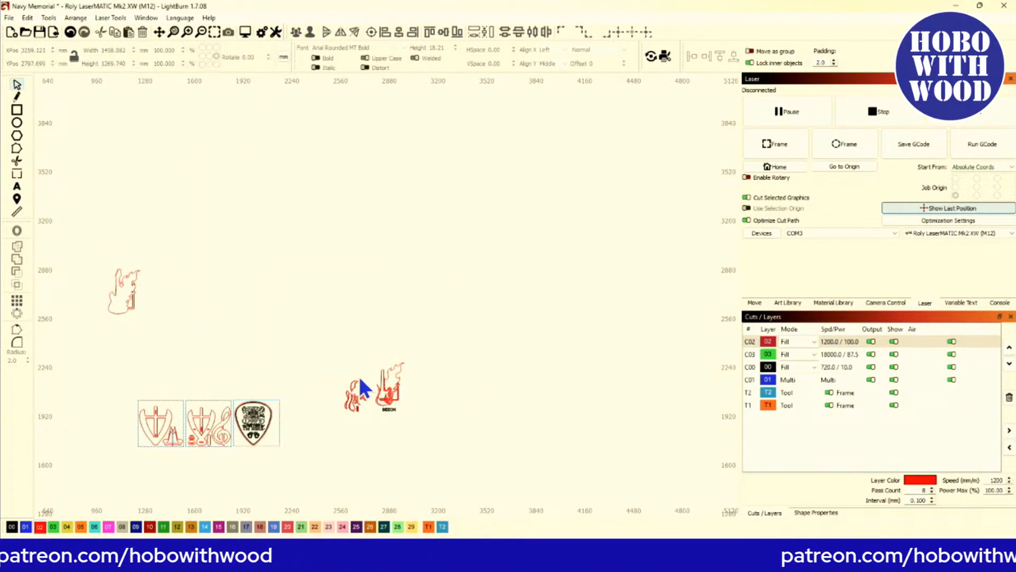
left_click_drag(314, 320, 440, 437)
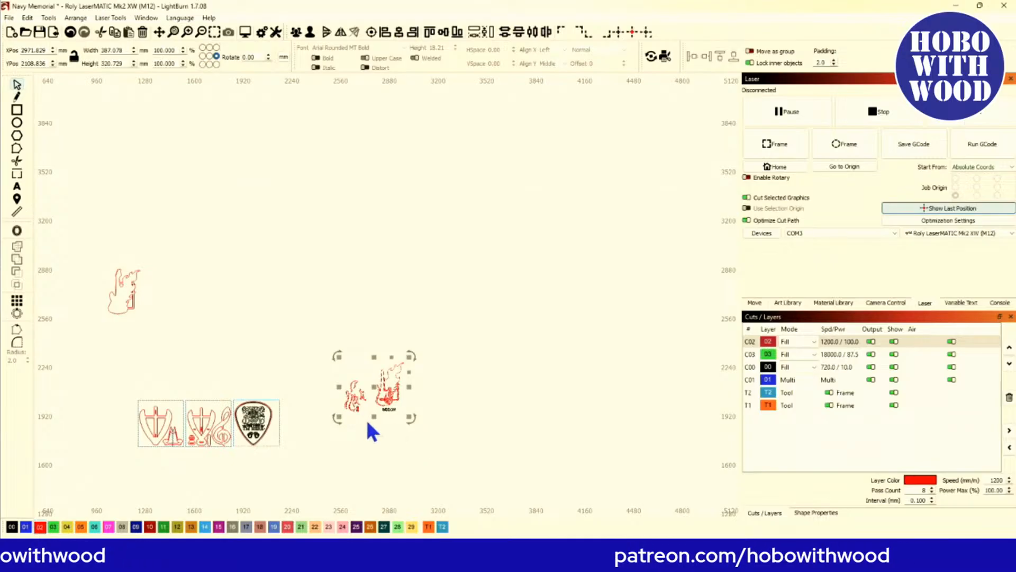
key("Delete")
Move the plain guitar outline onto the easel back in the first Music Easel V2 layout to compare their shapes.
scroll(326, 353, "up", 1)
scroll(306, 358, "up", 3)
left_click_drag(299, 360, 449, 311)
scroll(449, 311, "down", 1)
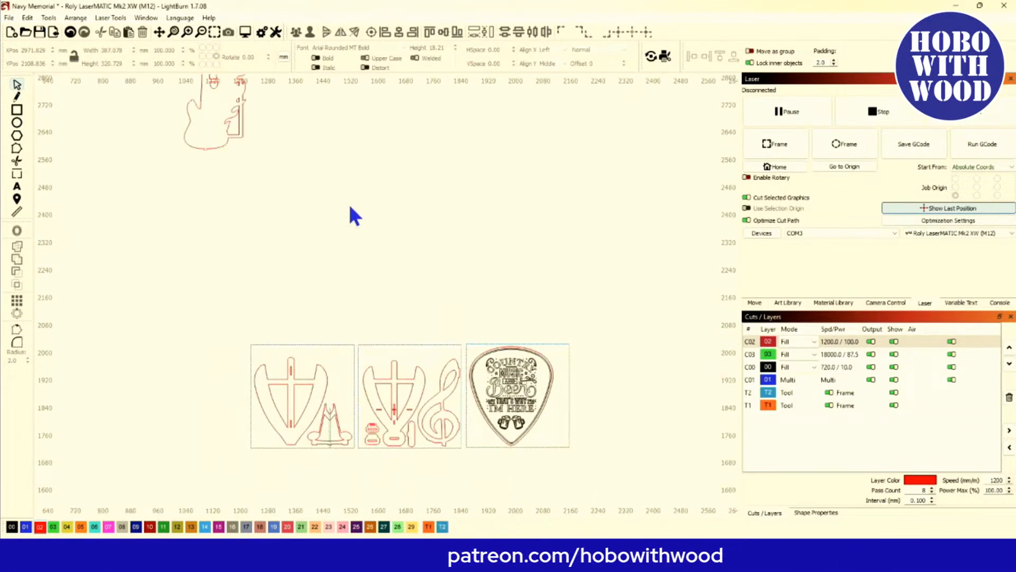
left_click_drag(263, 182, 192, 143)
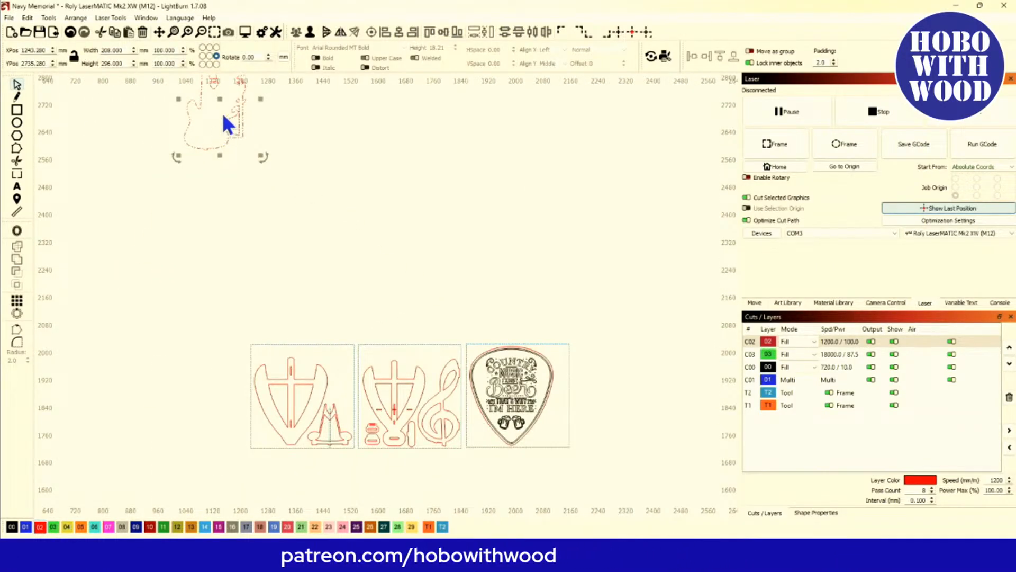
left_click_drag(219, 101, 305, 398)
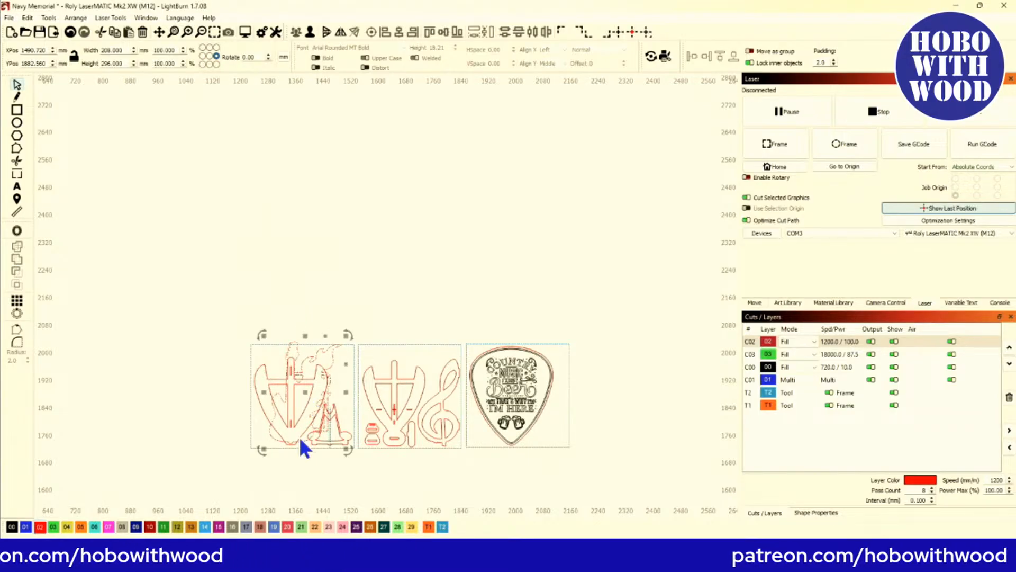
scroll(298, 434, "up", 3)
scroll(290, 419, "up", 1)
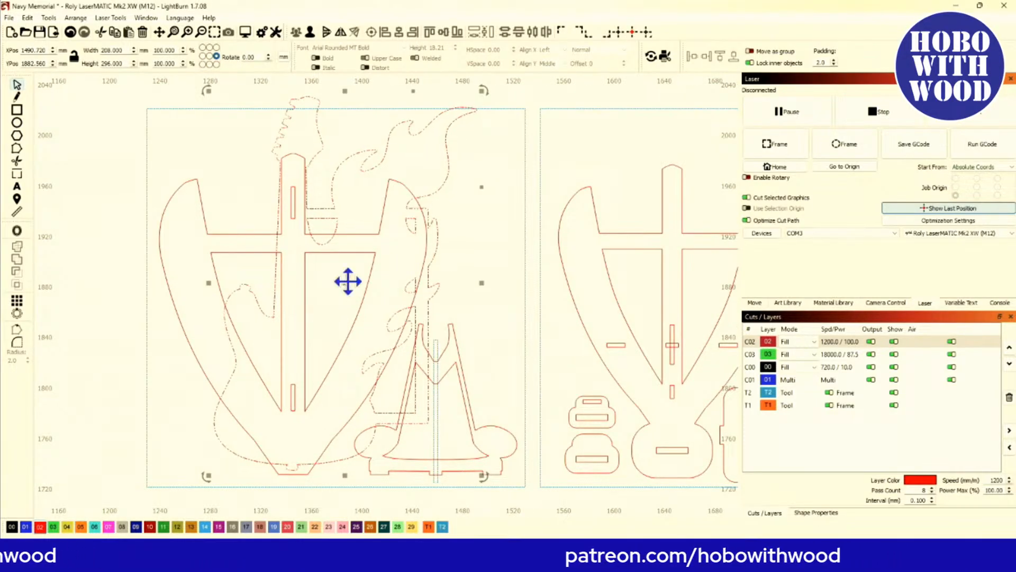
Move the guitar outline so the bottom of its body lines up with the flat foot of the easel back in the first layout.
left_click_drag(344, 282, 348, 287)
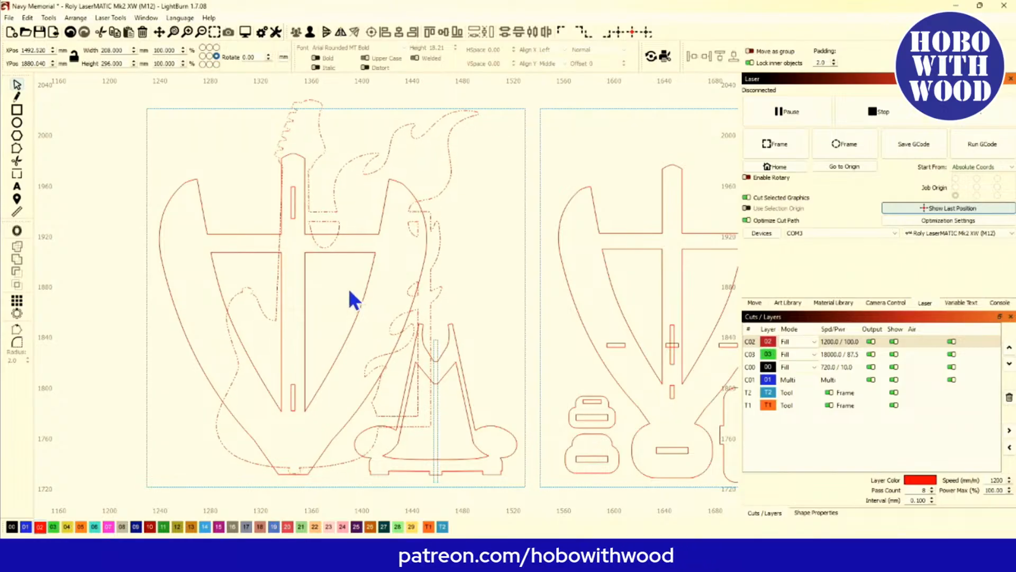
scroll(285, 462, "up", 5)
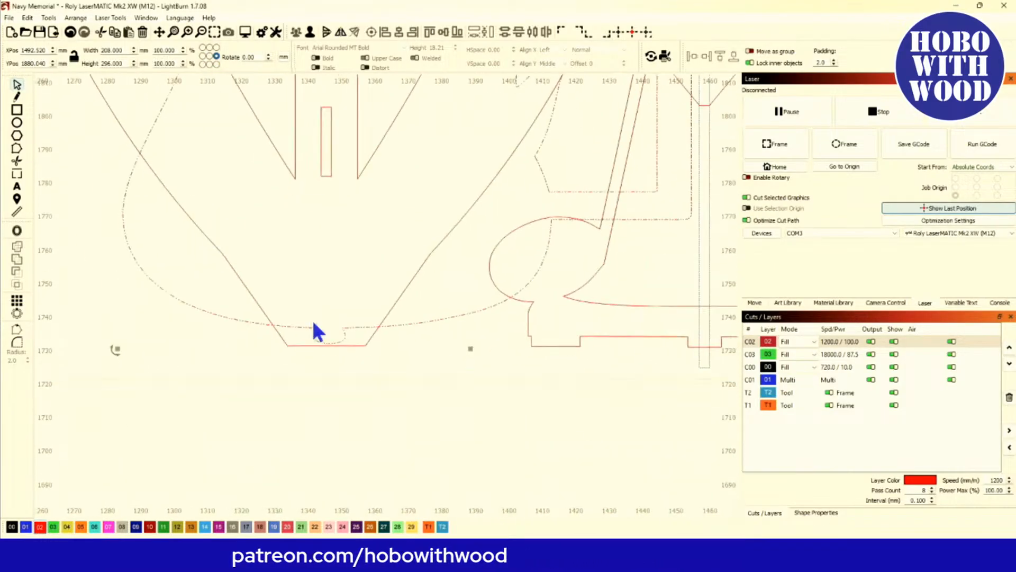
scroll(314, 337, "down", 5)
scroll(328, 349, "up", 4)
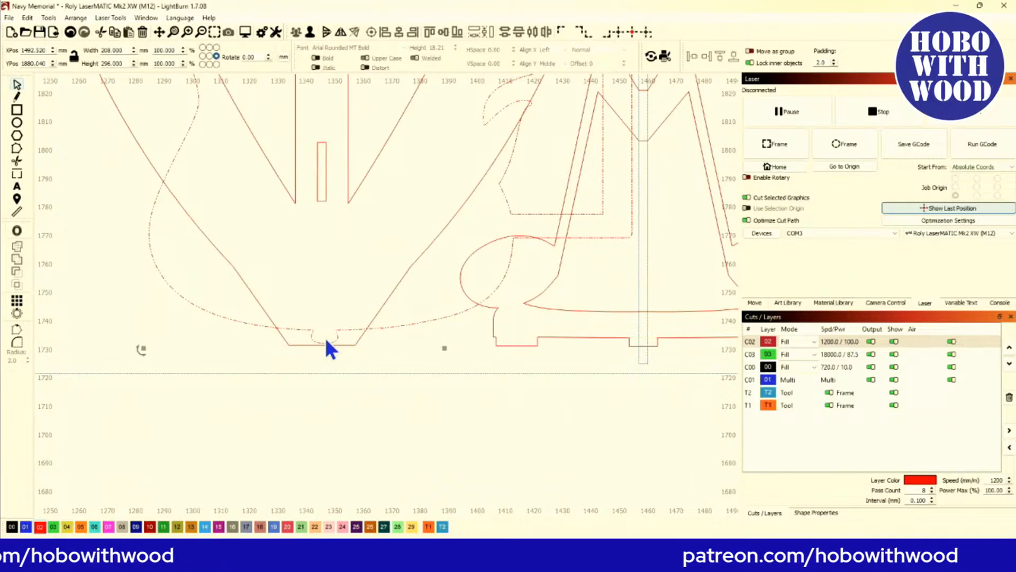
scroll(331, 350, "down", 2)
scroll(330, 350, "down", 3)
scroll(585, 335, "up", 5)
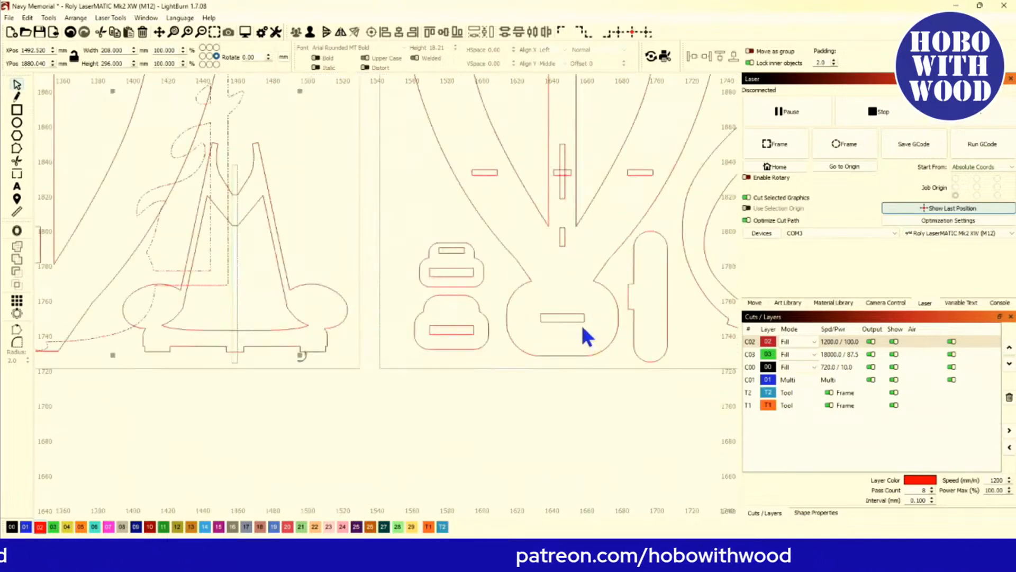
scroll(529, 377, "down", 2)
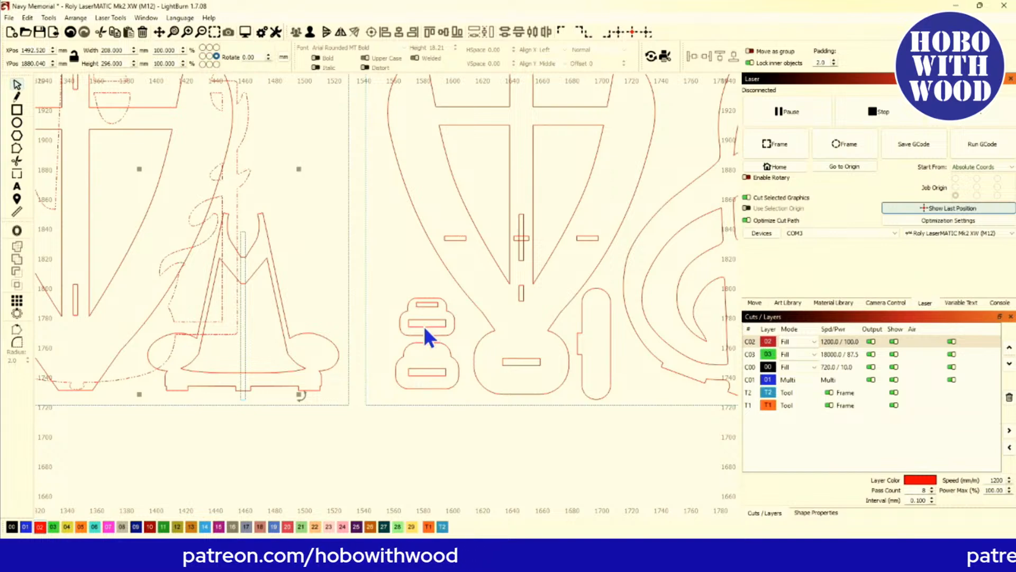
scroll(427, 336, "down", 3)
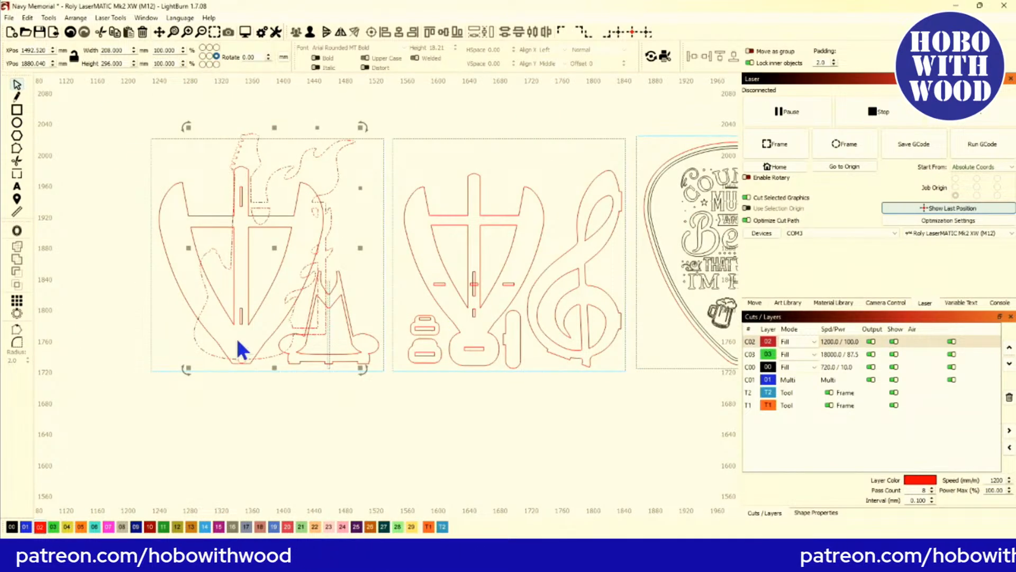
scroll(240, 363, "up", 5)
scroll(272, 363, "down", 3)
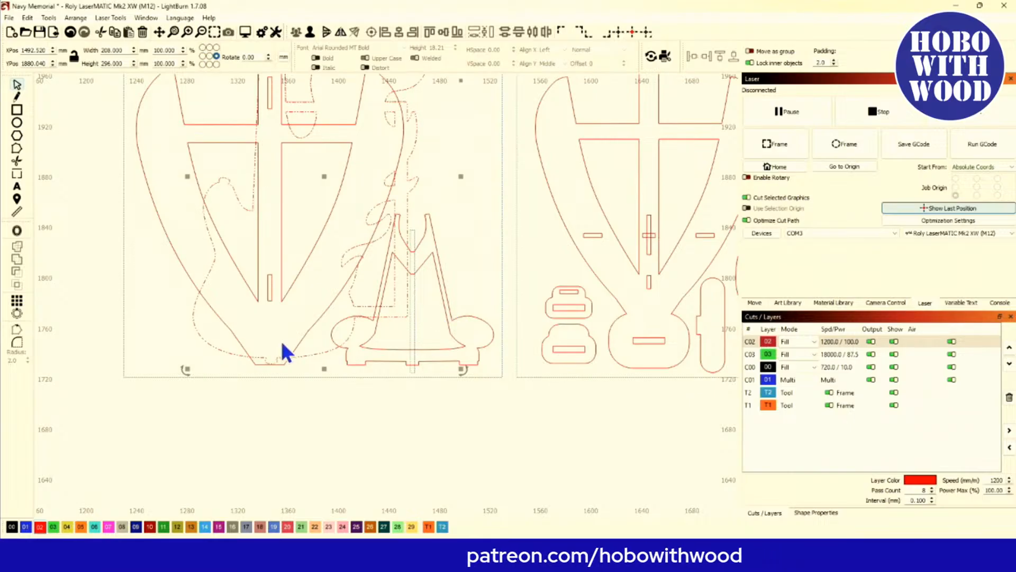
scroll(272, 346, "up", 8)
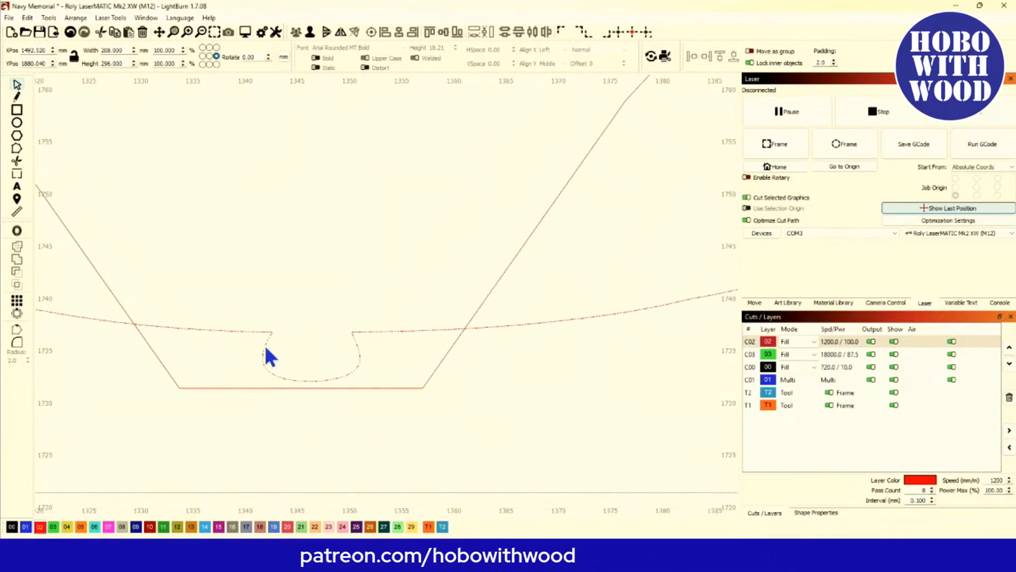
left_click_drag(271, 332, 259, 390)
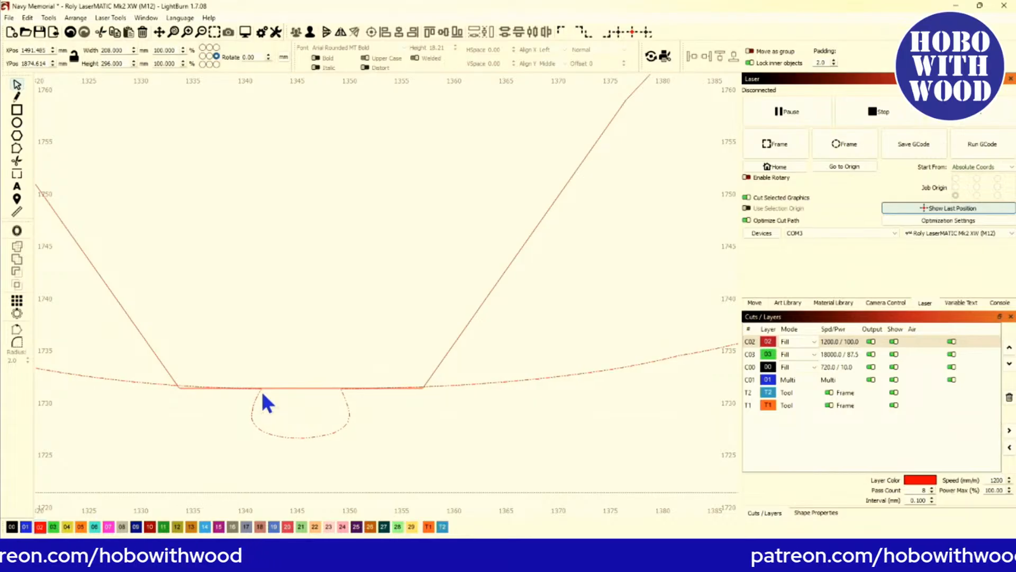
scroll(261, 389, "down", 8)
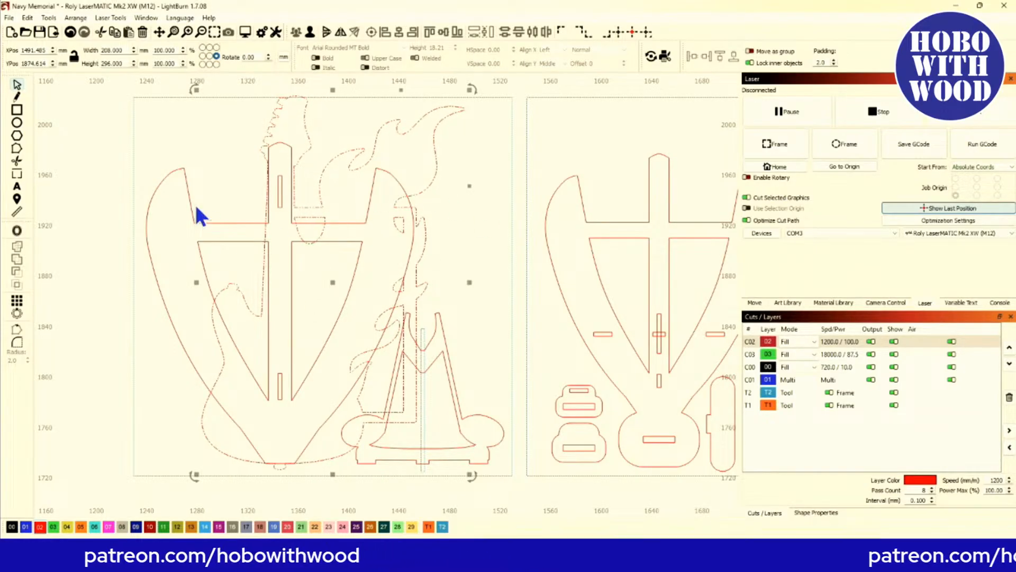
Move the easel leg part out of the first layout into the empty space above the second layout.
left_click_drag(219, 254, 173, 227)
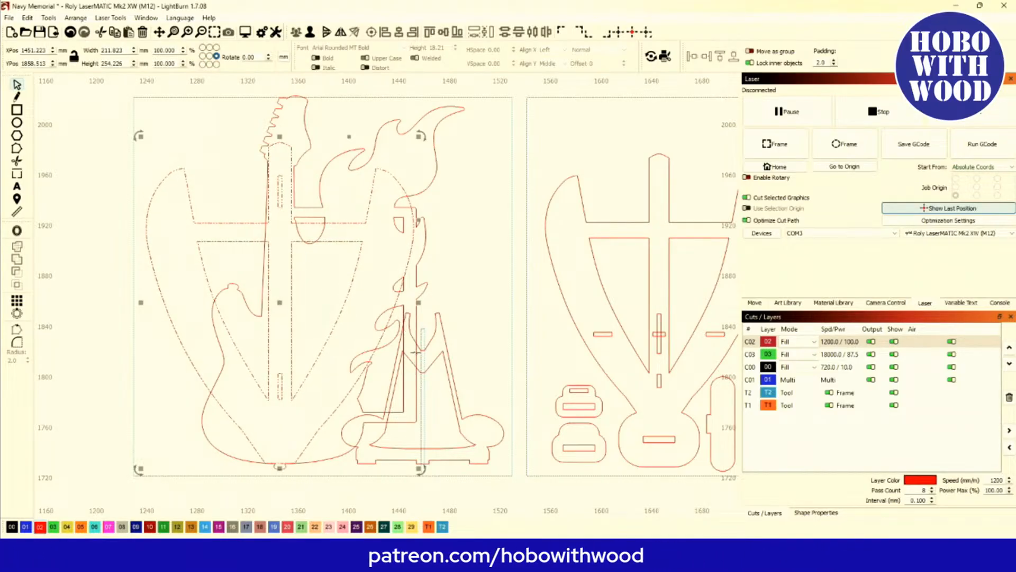
left_click(470, 342)
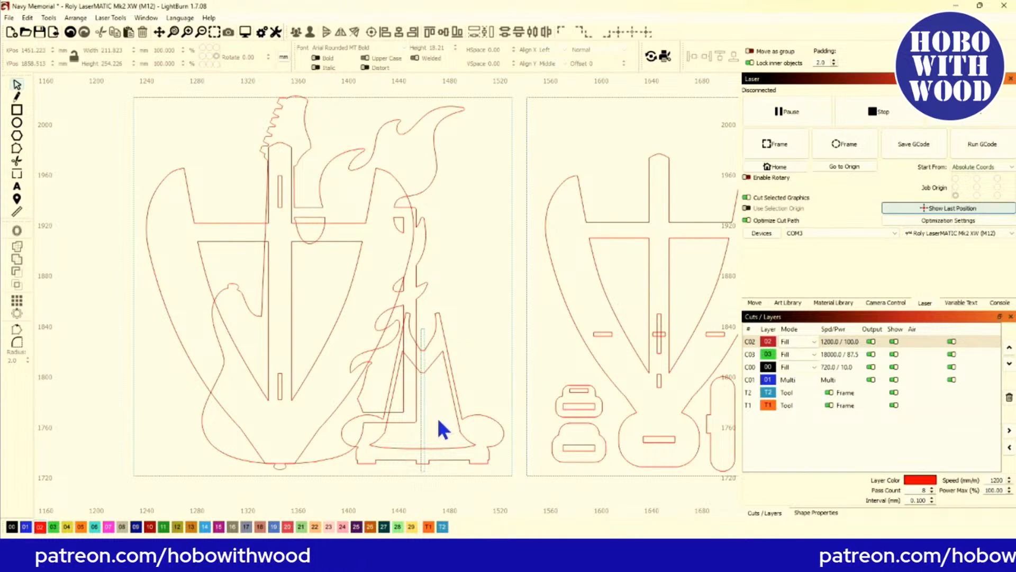
scroll(437, 423, "down", 2)
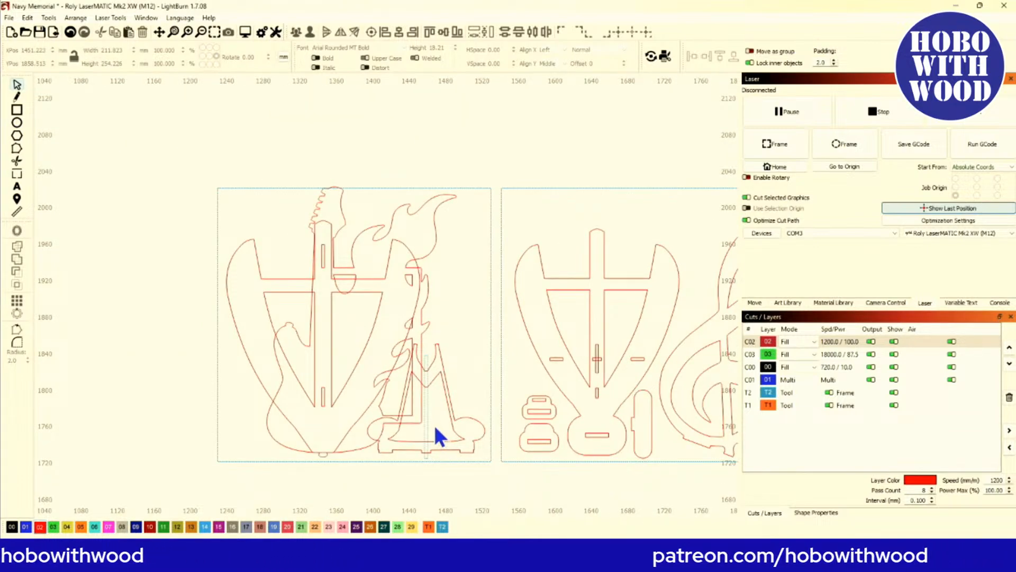
scroll(443, 452, "up", 3)
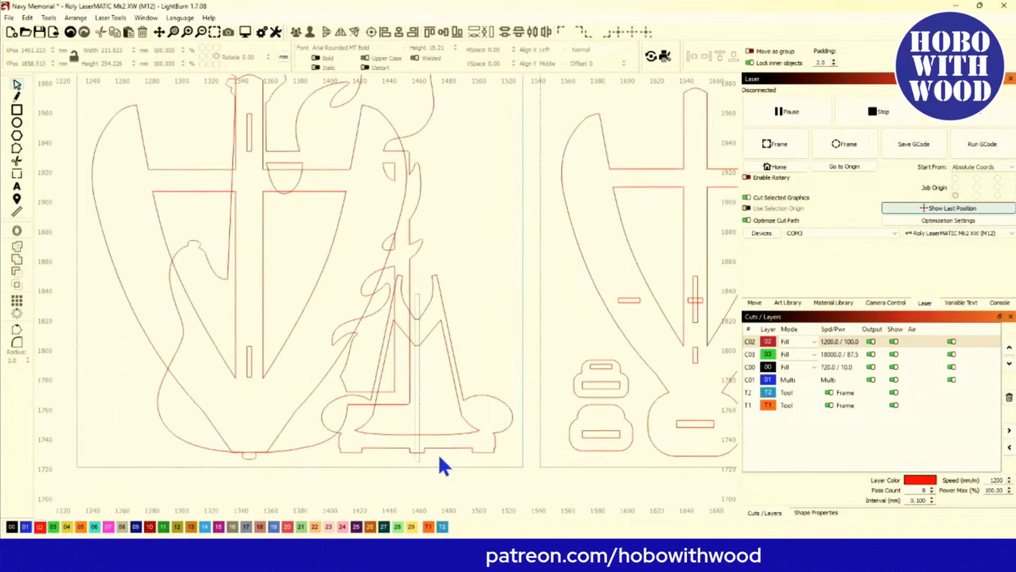
scroll(391, 426, "down", 3)
left_click(409, 396)
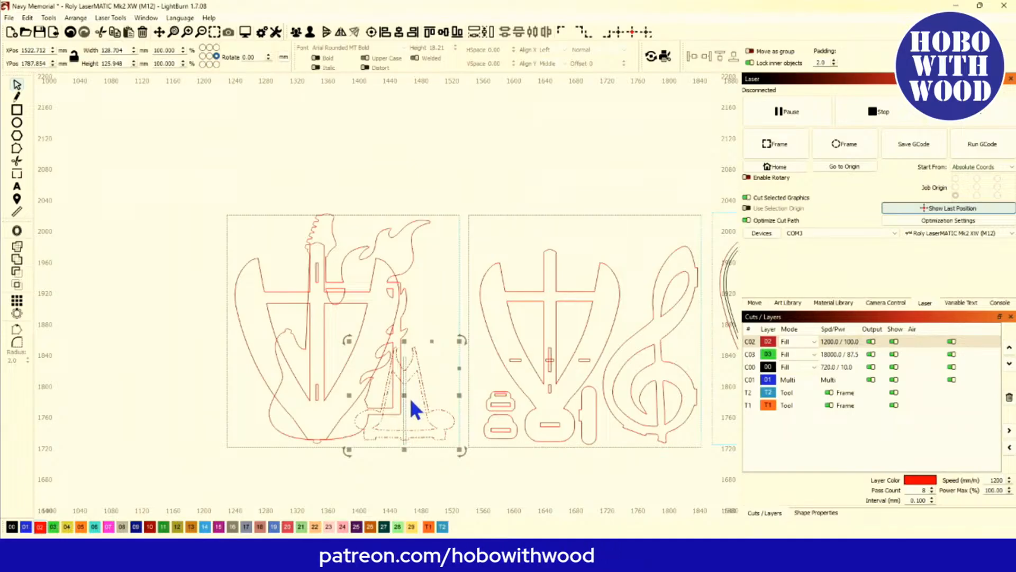
left_click_drag(407, 405, 640, 133)
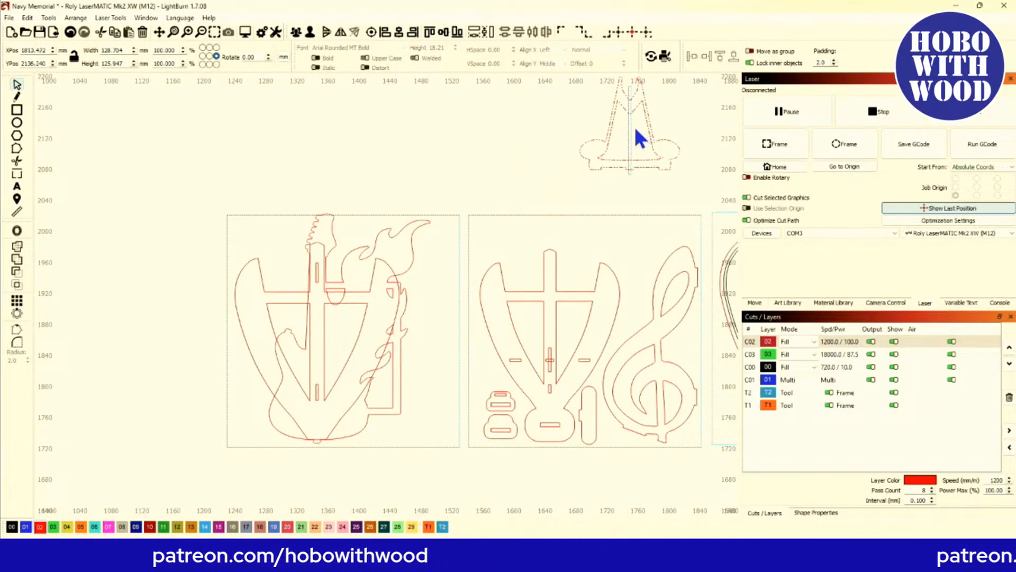
scroll(487, 177, "down", 2)
scroll(442, 264, "up", 2)
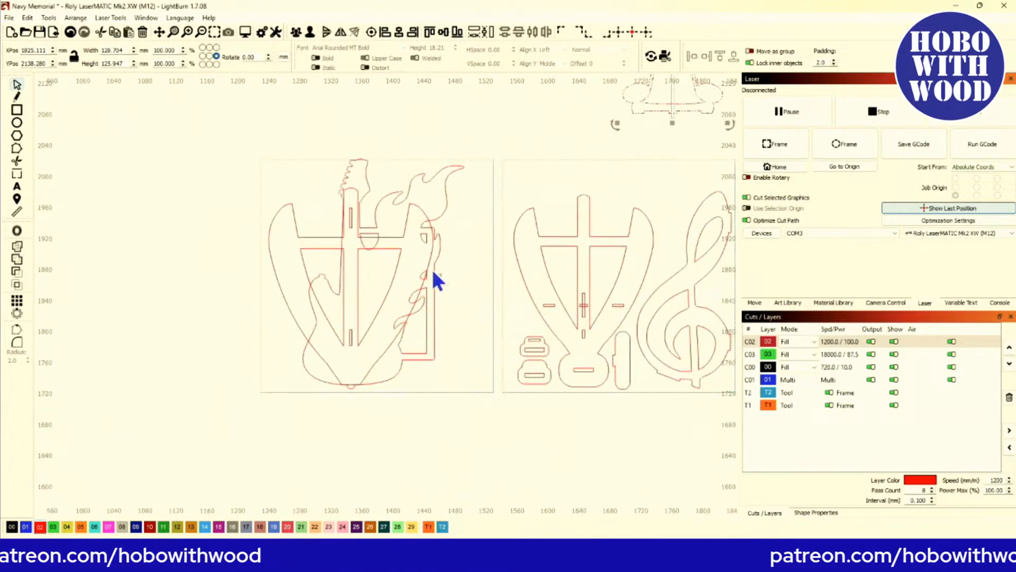
Ungroup the easel back under the guitar outline and delete its left triangular cutout.
scroll(438, 280, "up", 2)
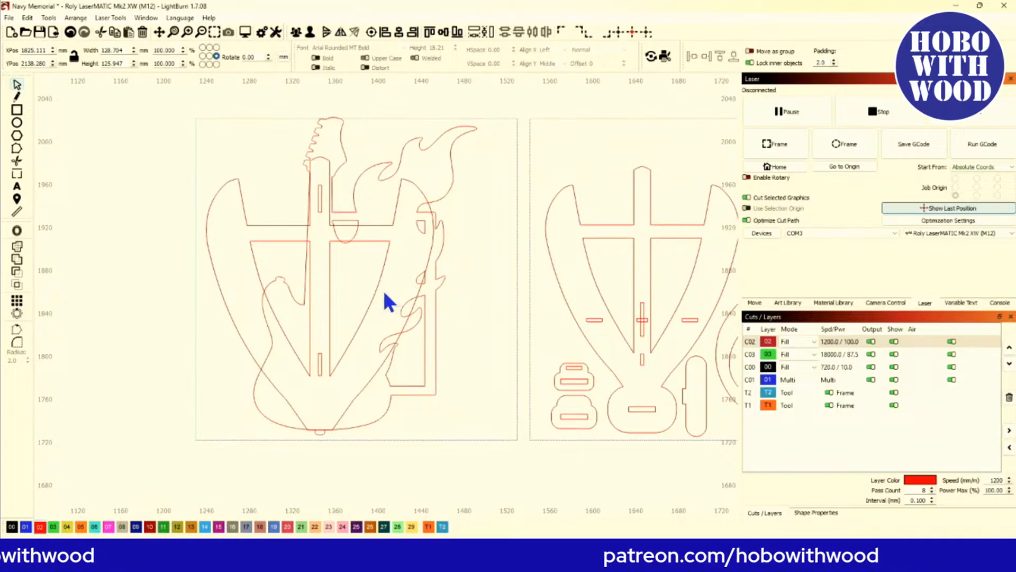
left_click(279, 254)
left_click(270, 241)
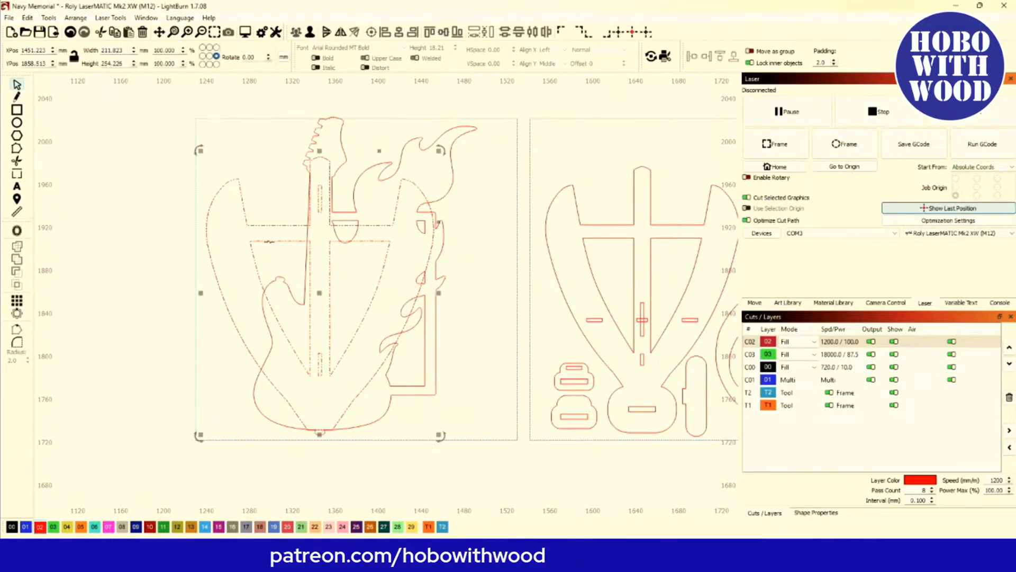
left_click(309, 33)
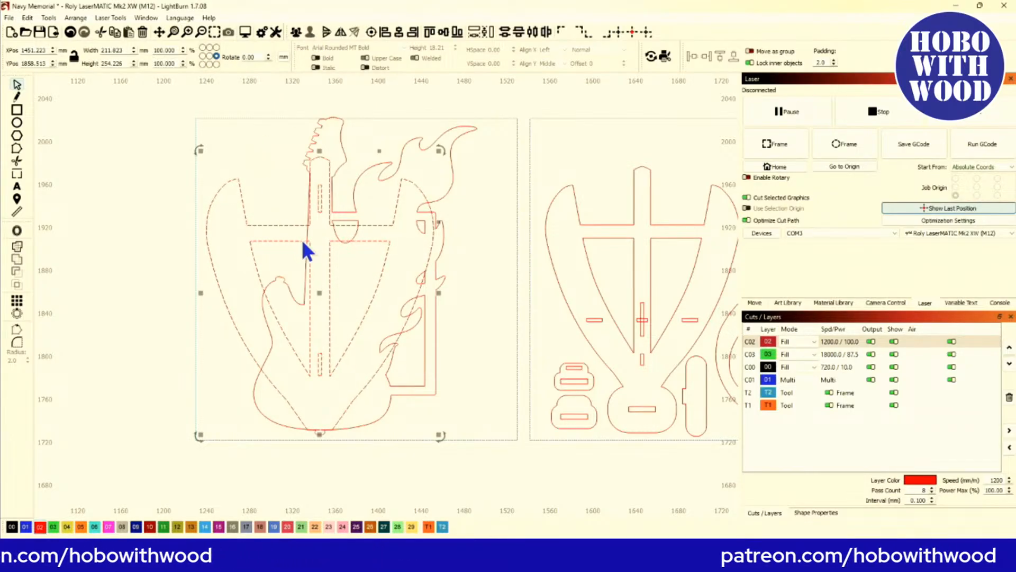
scroll(301, 237, "up", 2)
left_click(338, 447)
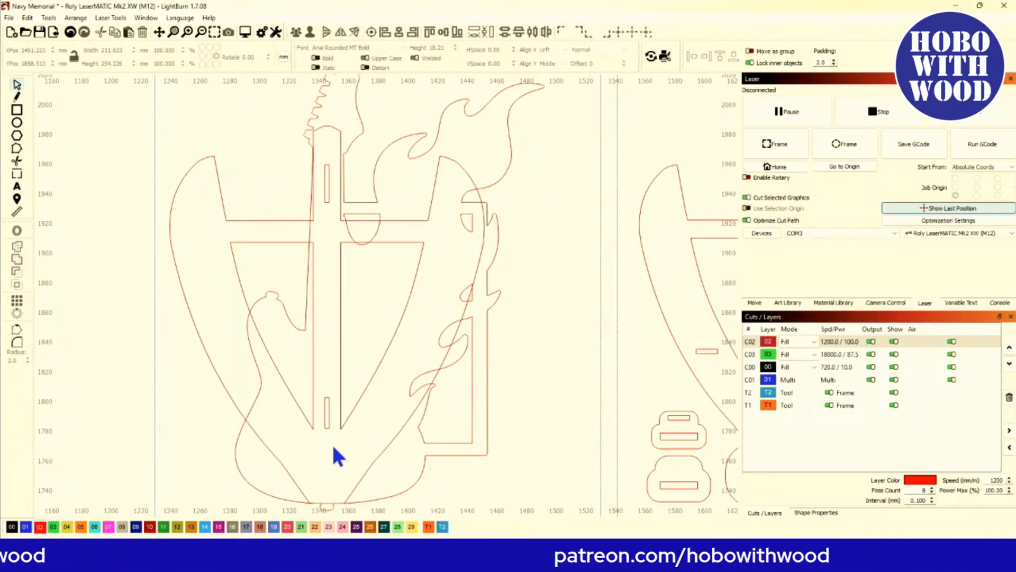
left_click(239, 284)
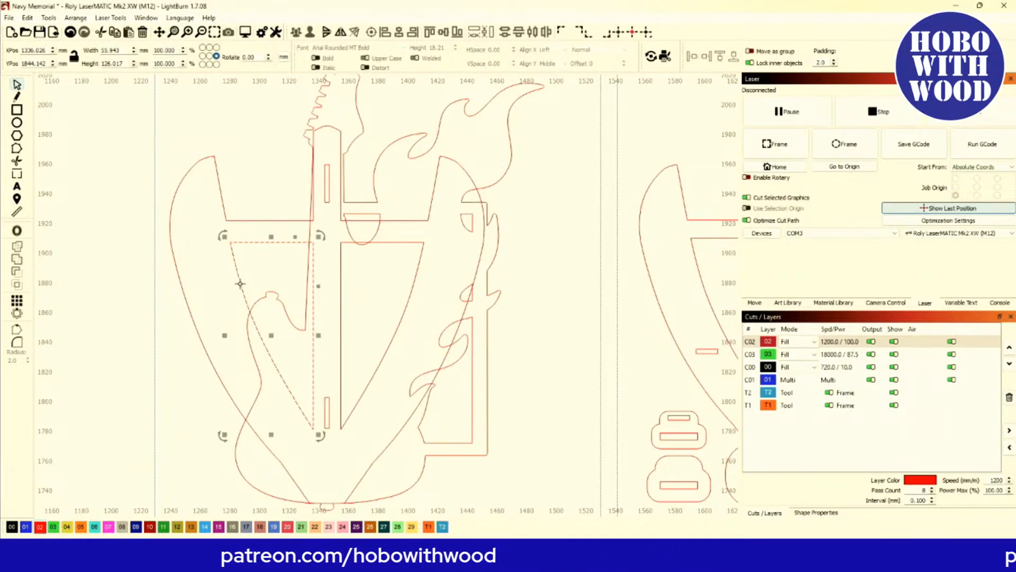
key("Delete")
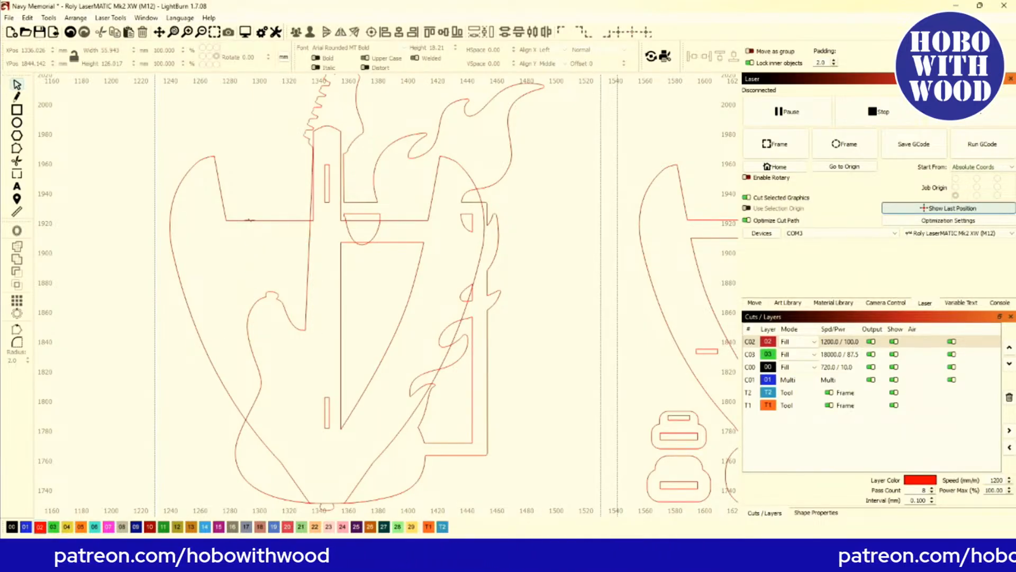
Edit the nodes of the easel back's outer outline and delete all those forming its left wing.
left_click(249, 220)
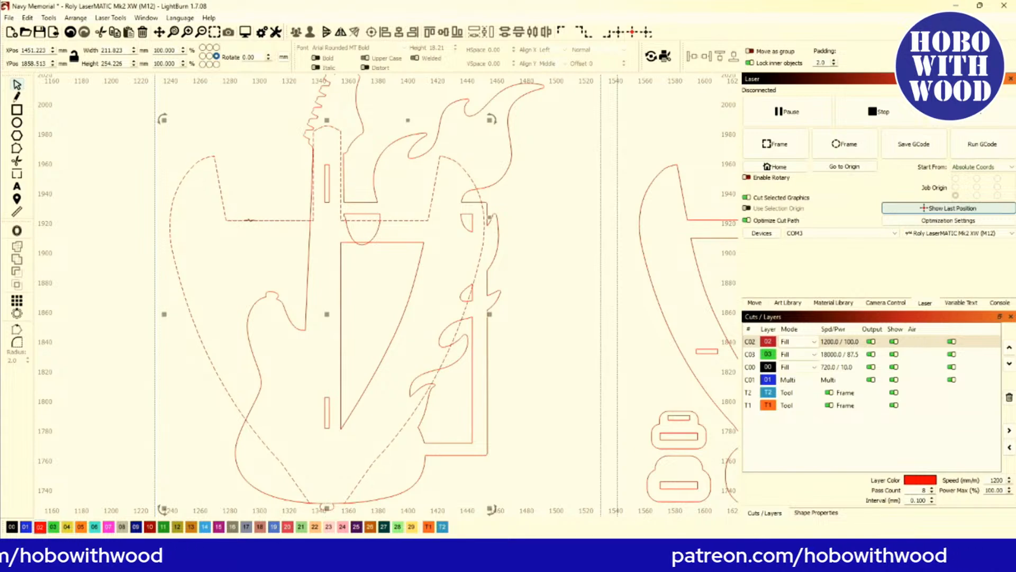
left_click(17, 148)
scroll(102, 166, "down", 2)
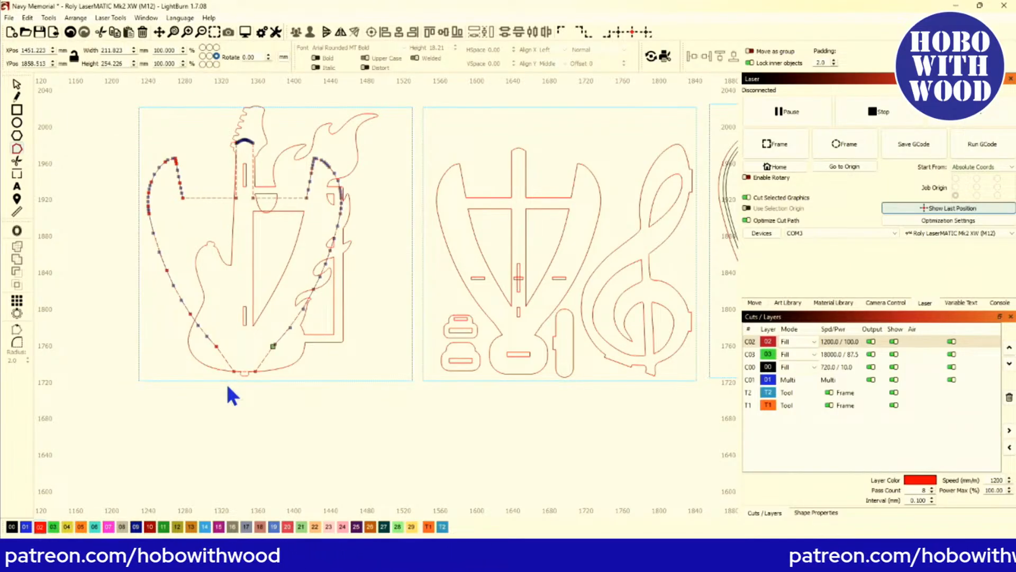
left_click_drag(227, 381, 127, 144)
key("Delete")
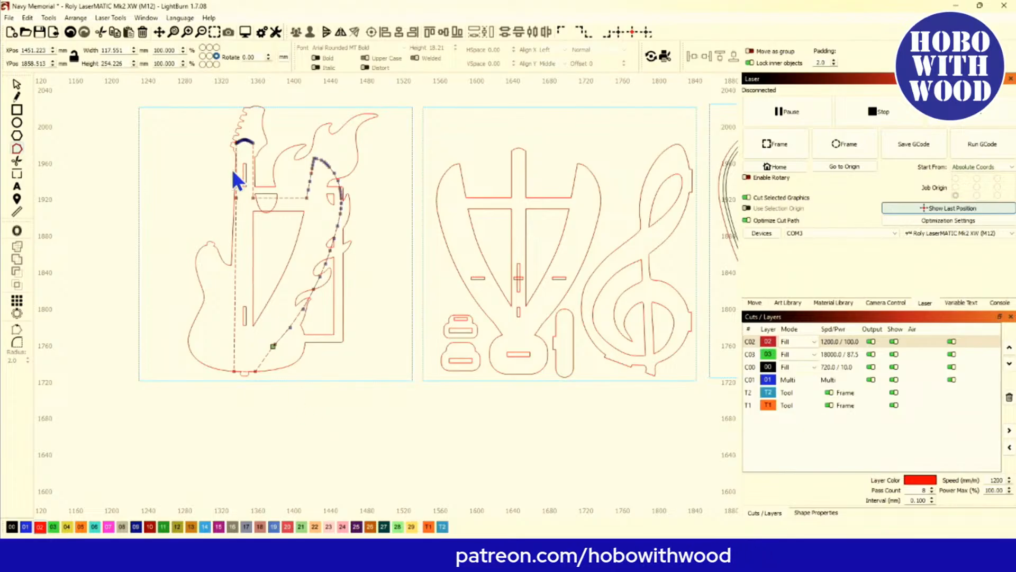
Flatten the rounded top of the easel back's neck by deleting the nodes along its arc.
scroll(237, 180, "up", 3)
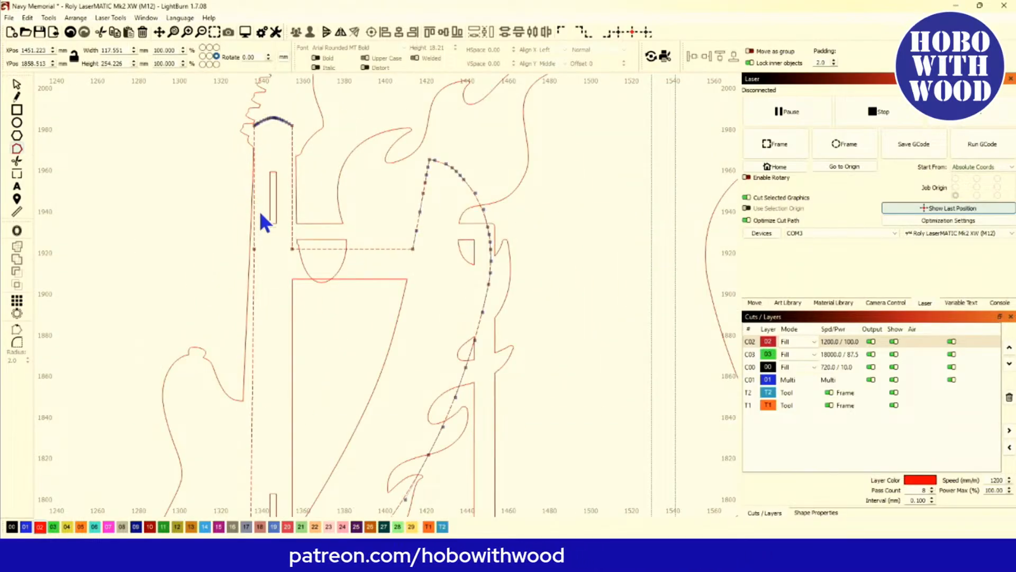
scroll(282, 192, "down", 2)
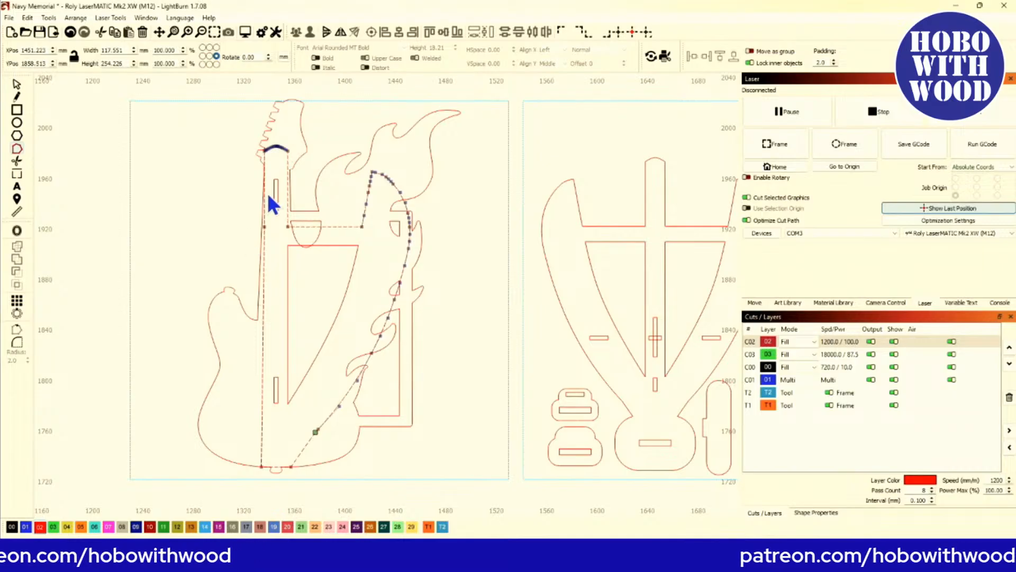
scroll(278, 156, "up", 6)
scroll(263, 136, "up", 5)
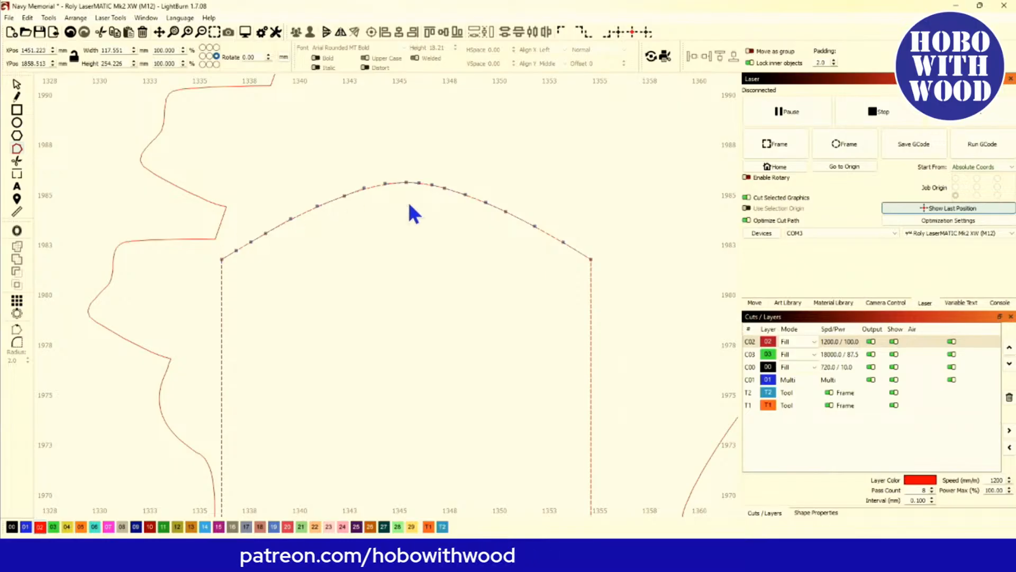
scroll(370, 253, "down", 4)
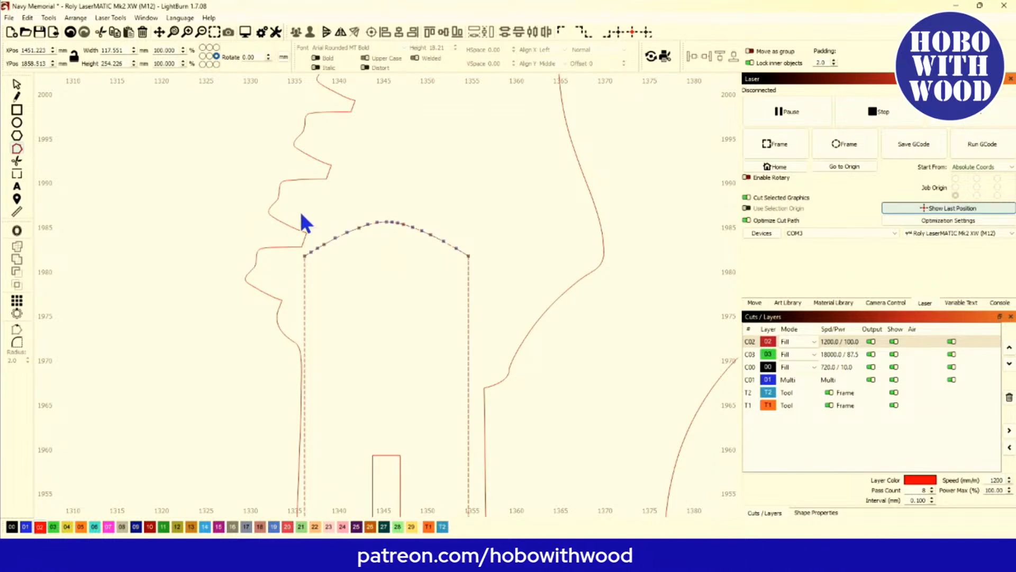
left_click_drag(300, 208, 439, 253)
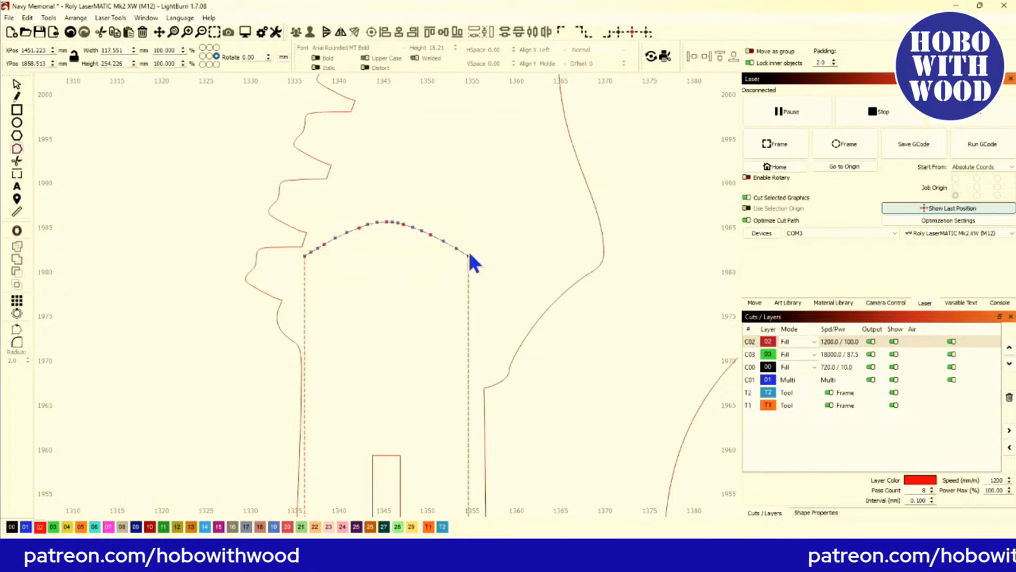
key("Delete")
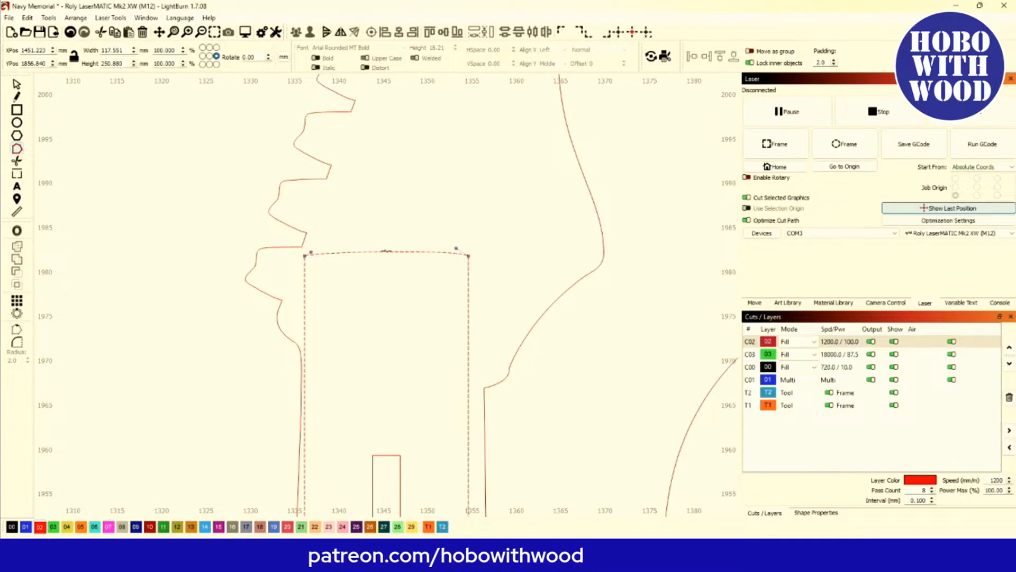
Shift the nodes of the easel back outline's long left edge about 2 mm inward, away from the guitar neck's edge.
scroll(387, 250, "down", 6)
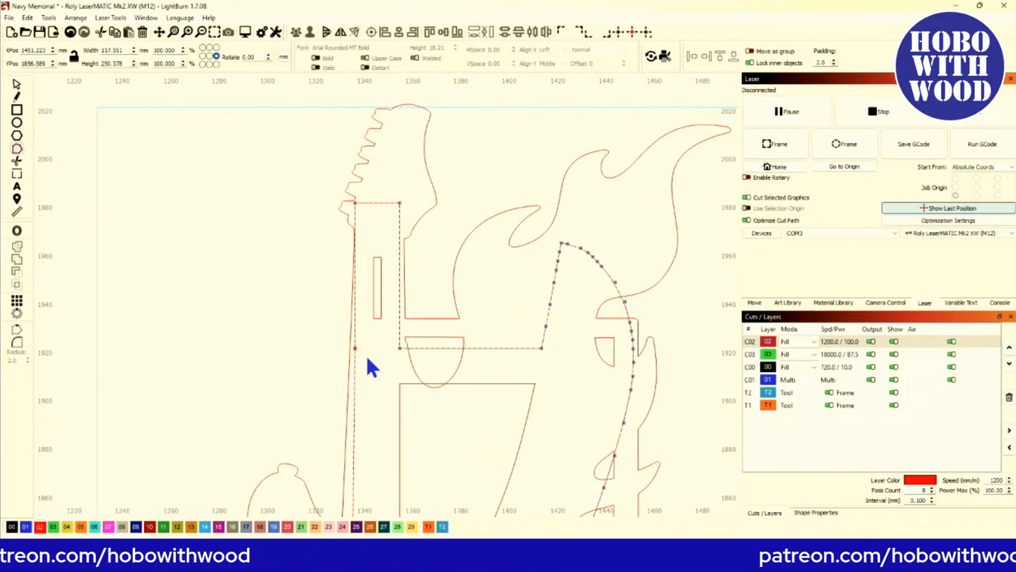
scroll(363, 376, "down", 1)
left_click_drag(360, 339, 354, 281)
scroll(354, 280, "down", 2)
left_click_drag(365, 377, 362, 238)
scroll(363, 238, "down", 1)
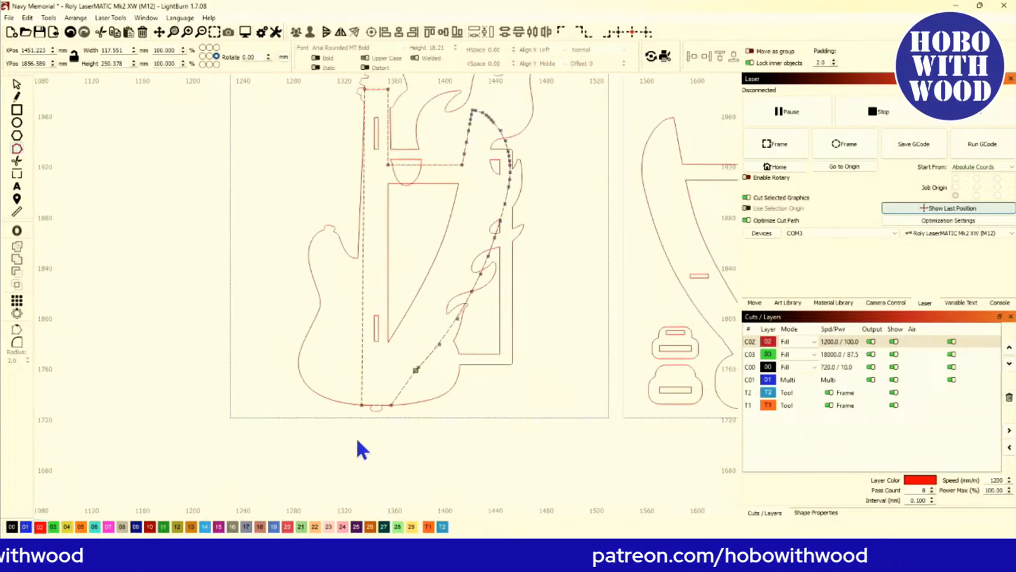
scroll(355, 436, "up", 6)
scroll(380, 439, "down", 4)
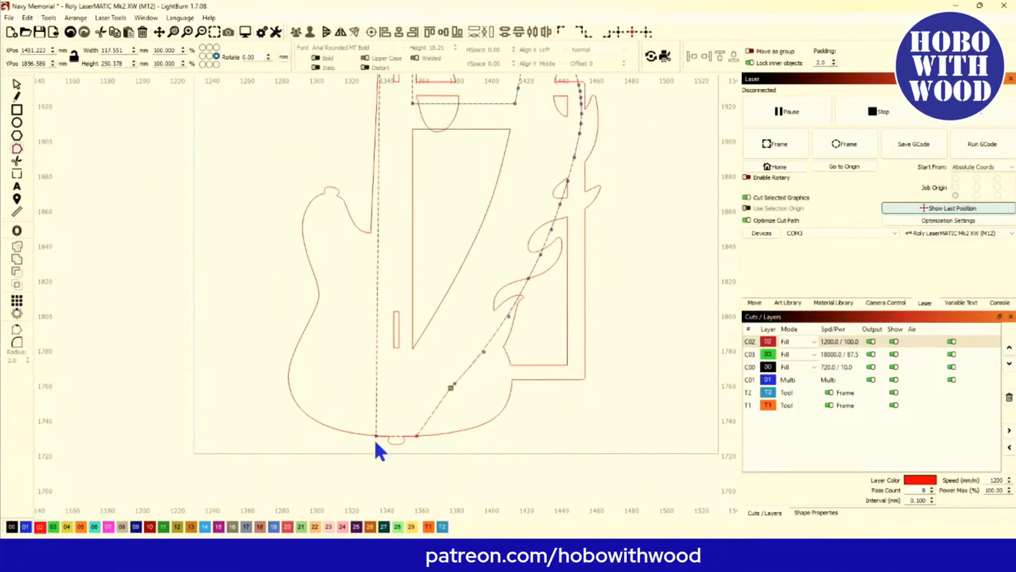
scroll(379, 442, "down", 2)
scroll(382, 273, "up", 5)
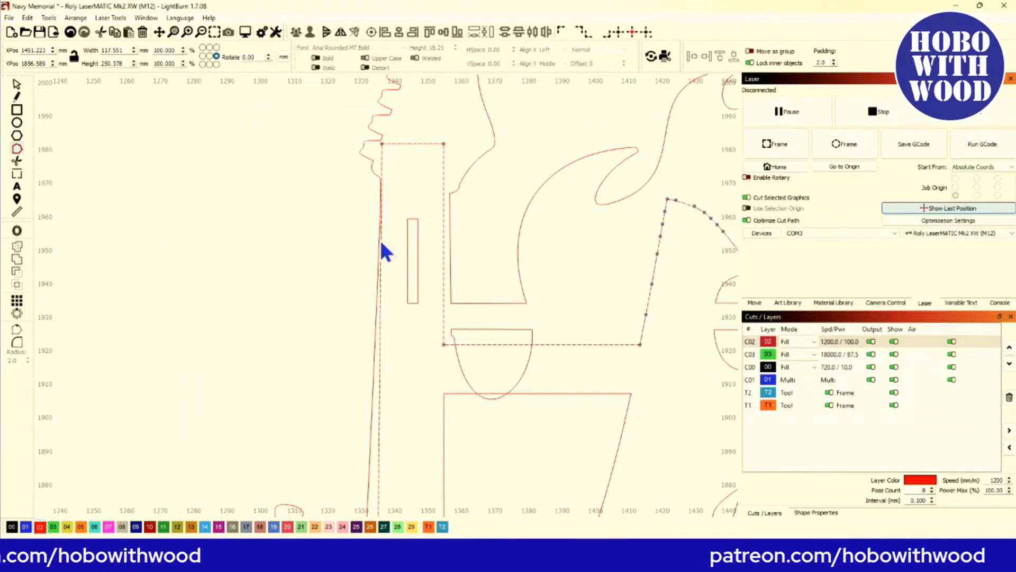
scroll(382, 245, "down", 2)
scroll(381, 242, "down", 3)
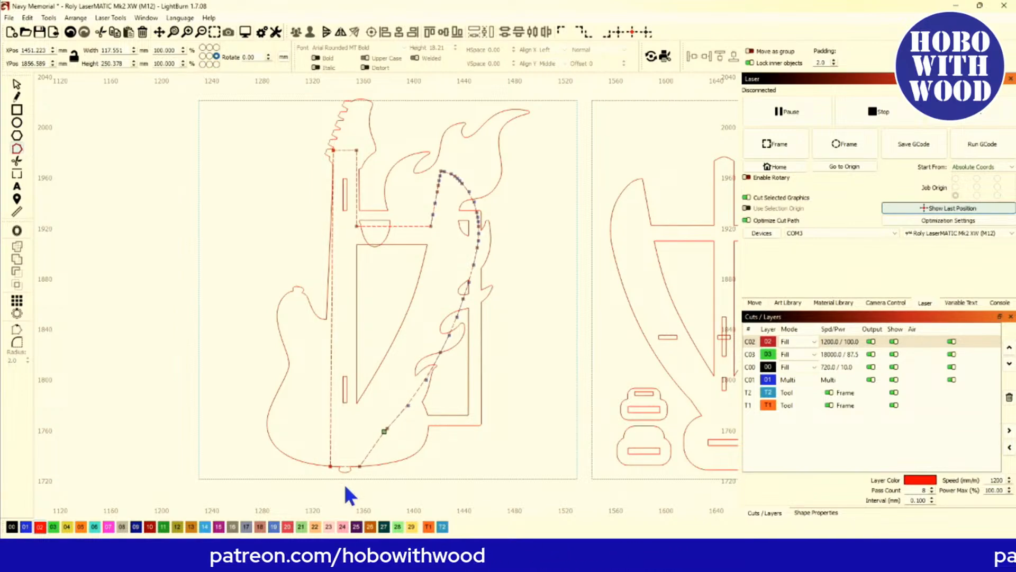
key("Right")
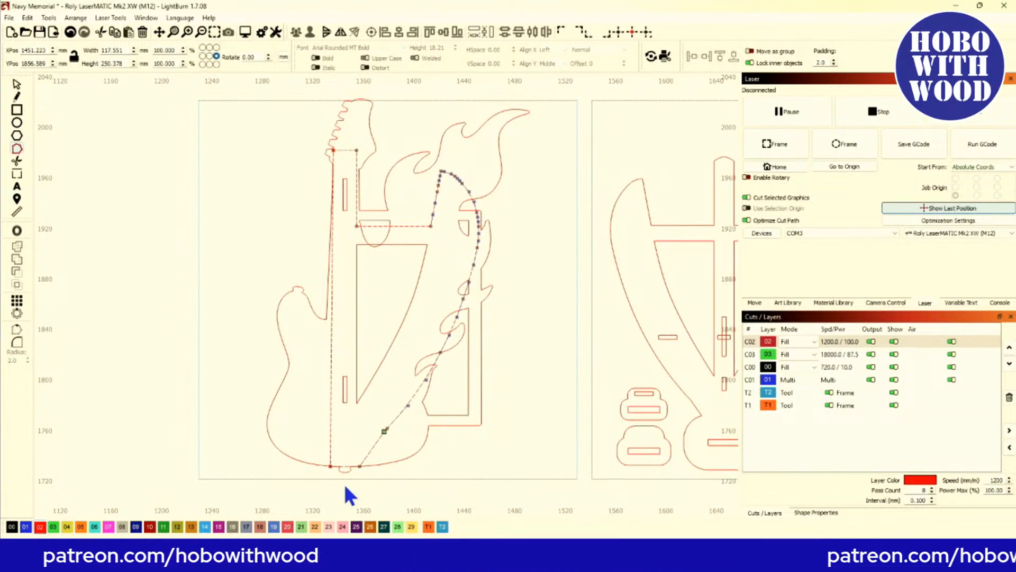
key("Right")
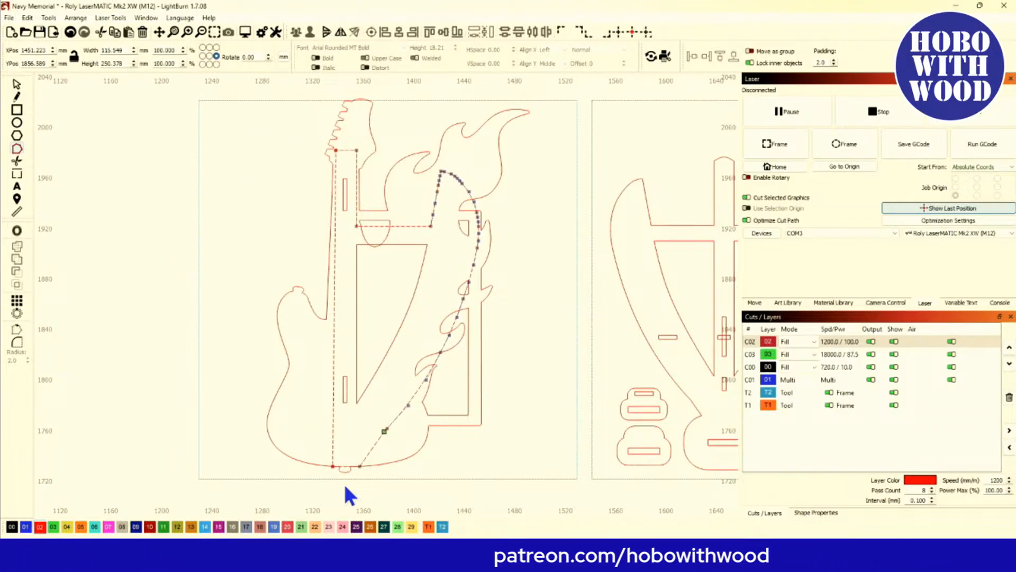
key("Right")
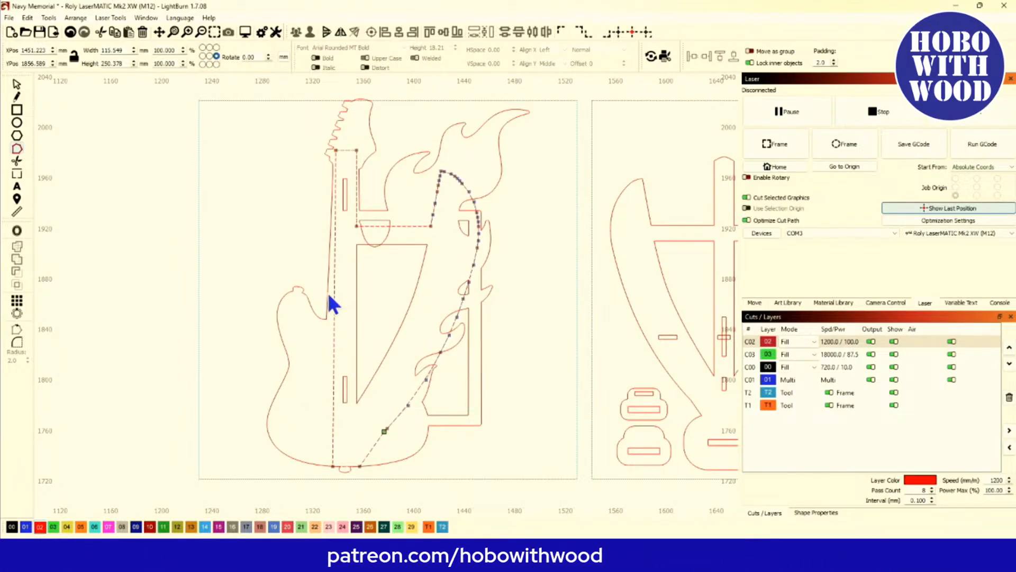
Lower the top edge of the easel back's triangular cutout by about 10 mm and delete the node protruding above it.
scroll(401, 250, "up", 2)
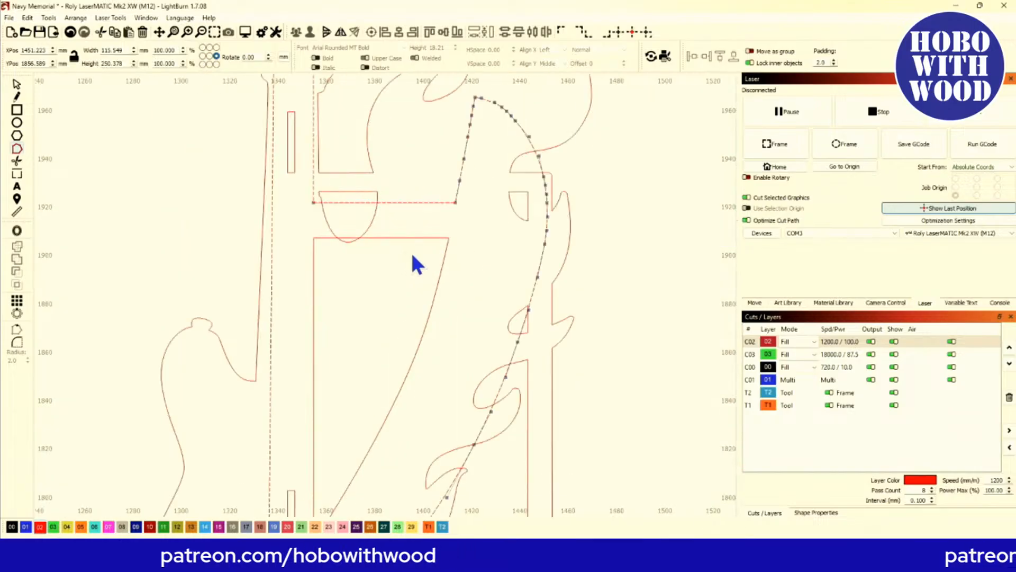
left_click(444, 263)
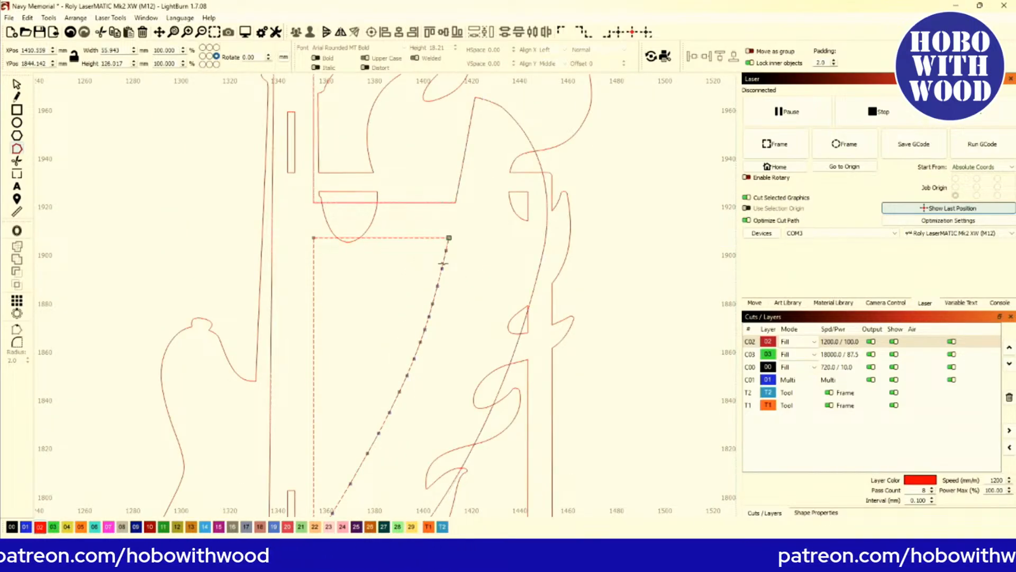
scroll(418, 211, "down", 3)
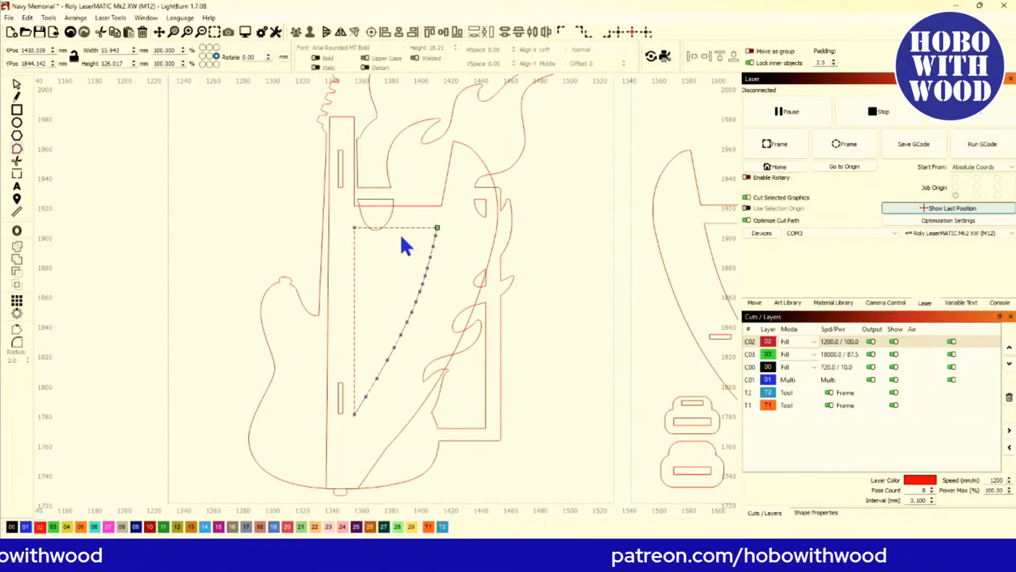
scroll(391, 236, "up", 1)
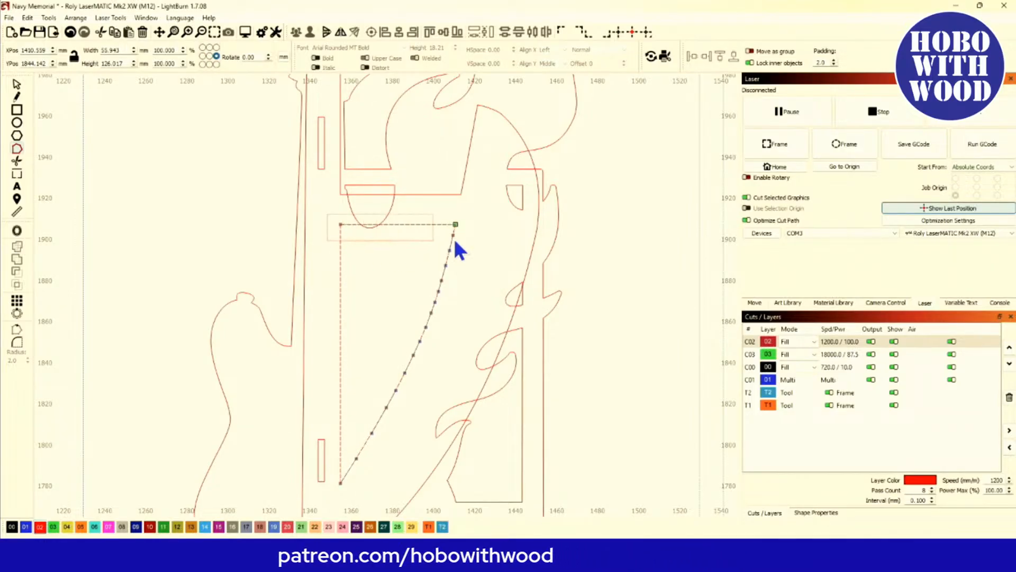
key("Down")
key("Down")
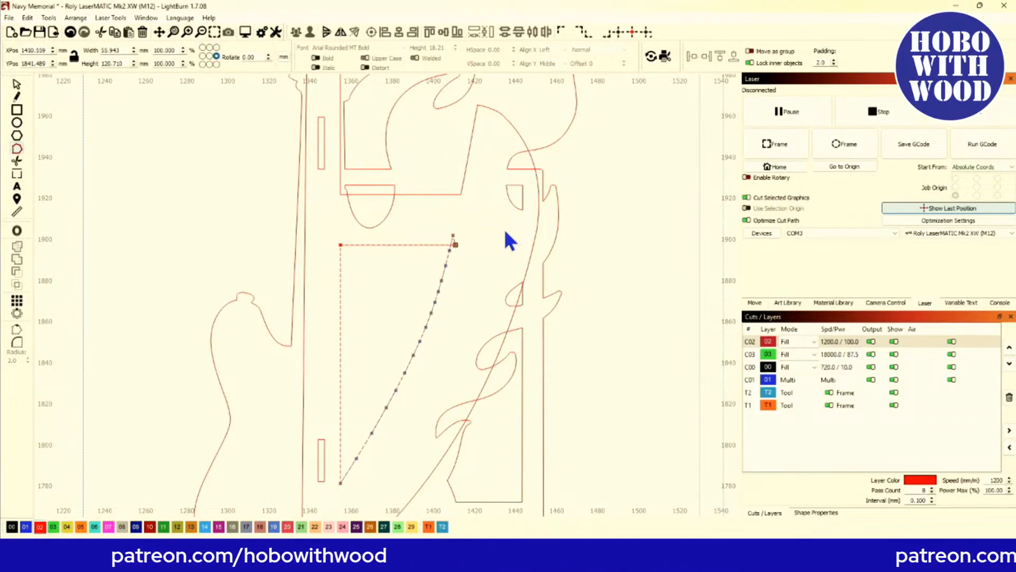
scroll(453, 235, "up", 2)
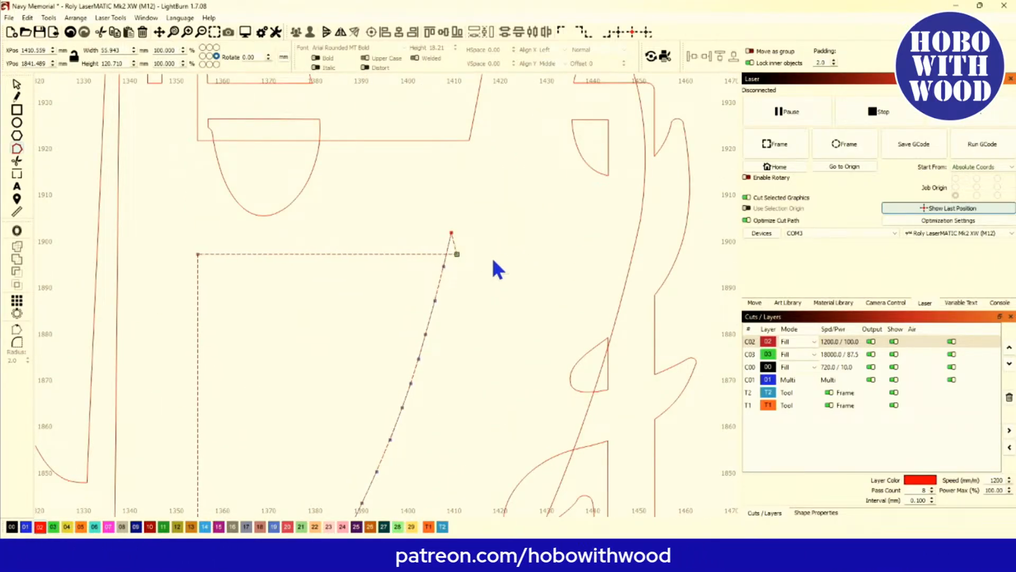
scroll(460, 254, "down", 3)
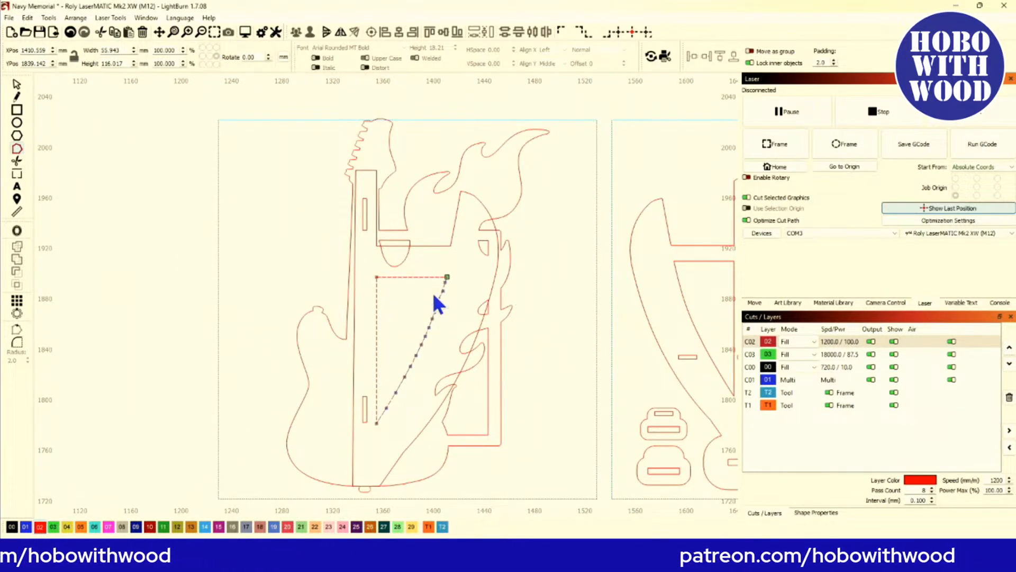
scroll(384, 255, "up", 3)
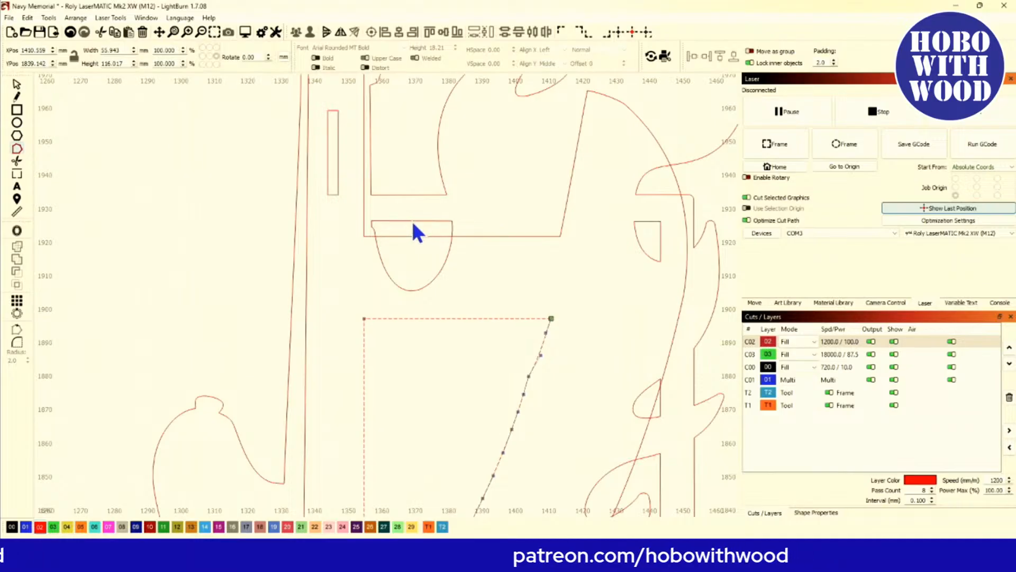
scroll(397, 221, "down", 3)
scroll(404, 217, "up", 2)
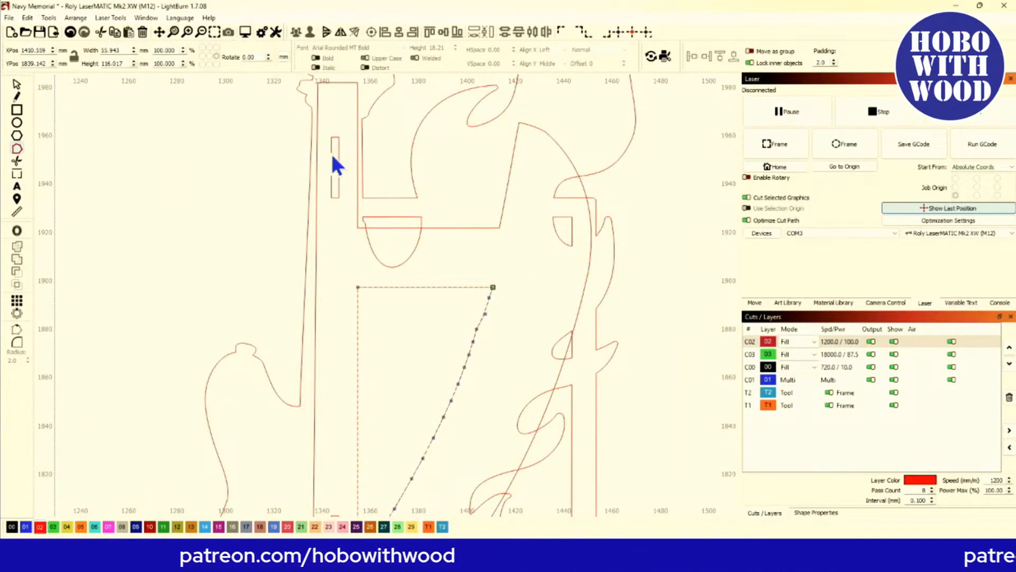
Assign the guitar outline with its flames to tool layer T2.
left_click(17, 85)
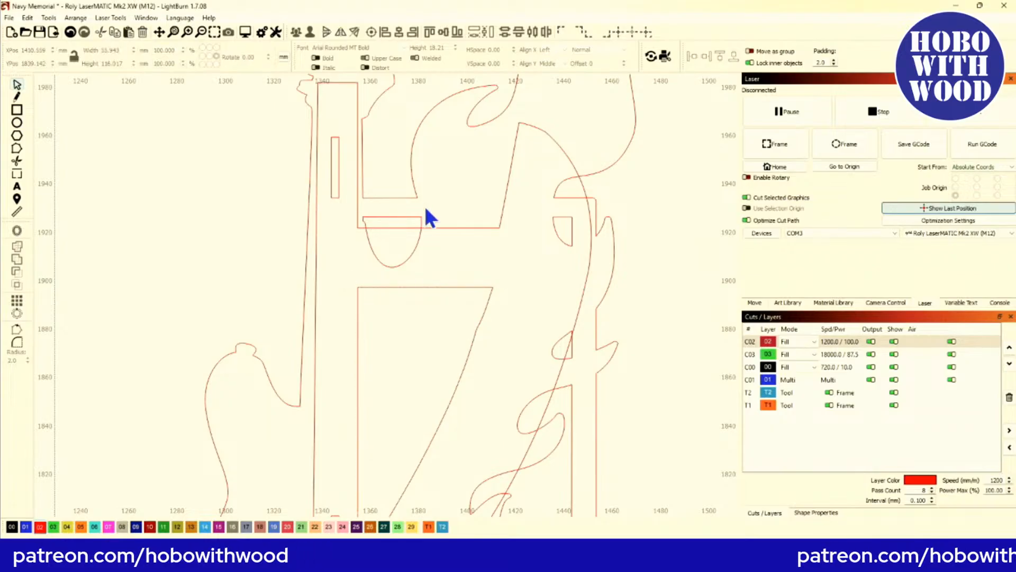
left_click(390, 217)
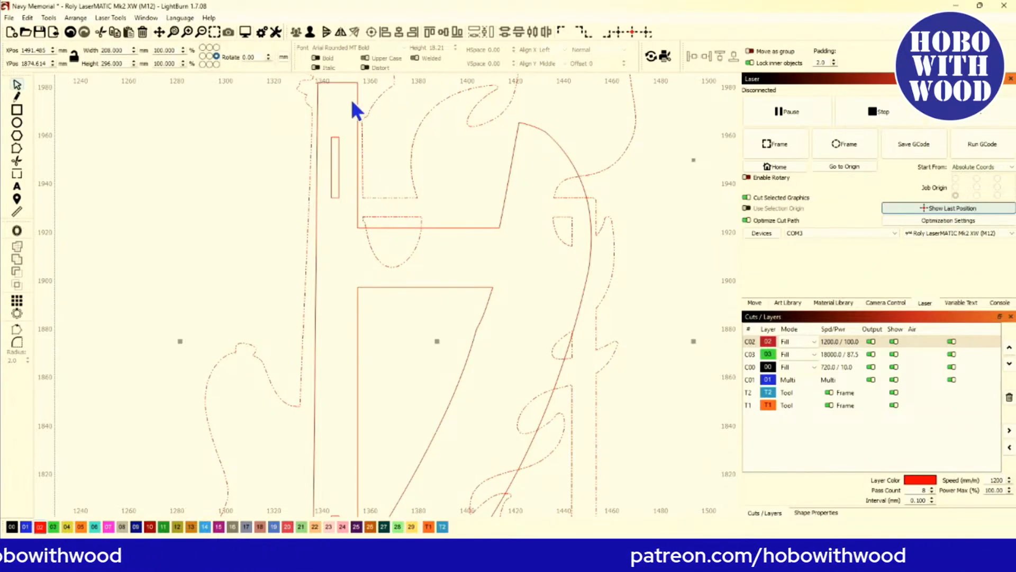
scroll(338, 200, "down", 1)
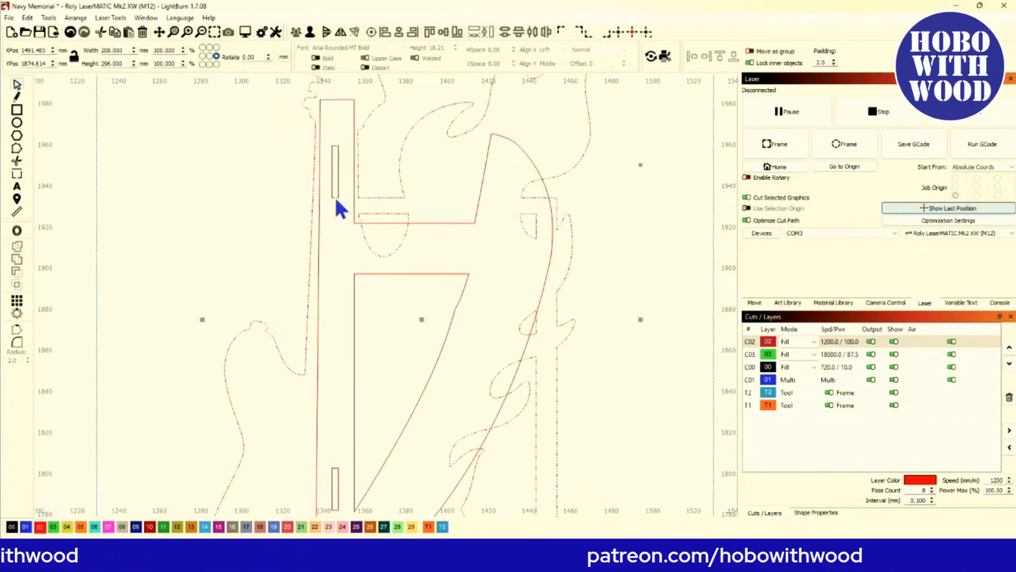
left_click(442, 527)
scroll(333, 243, "down", 2)
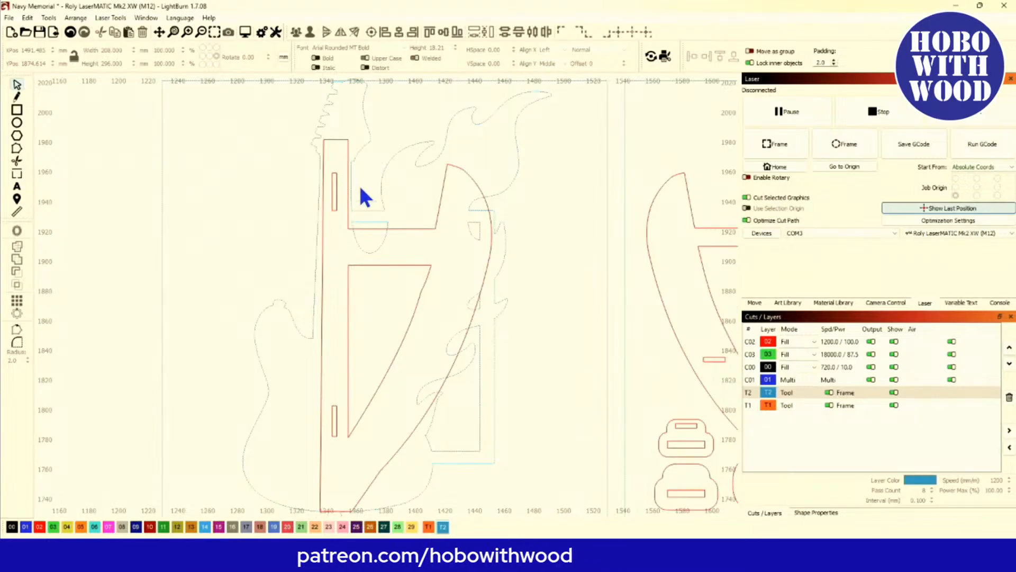
left_click_drag(439, 307, 391, 267)
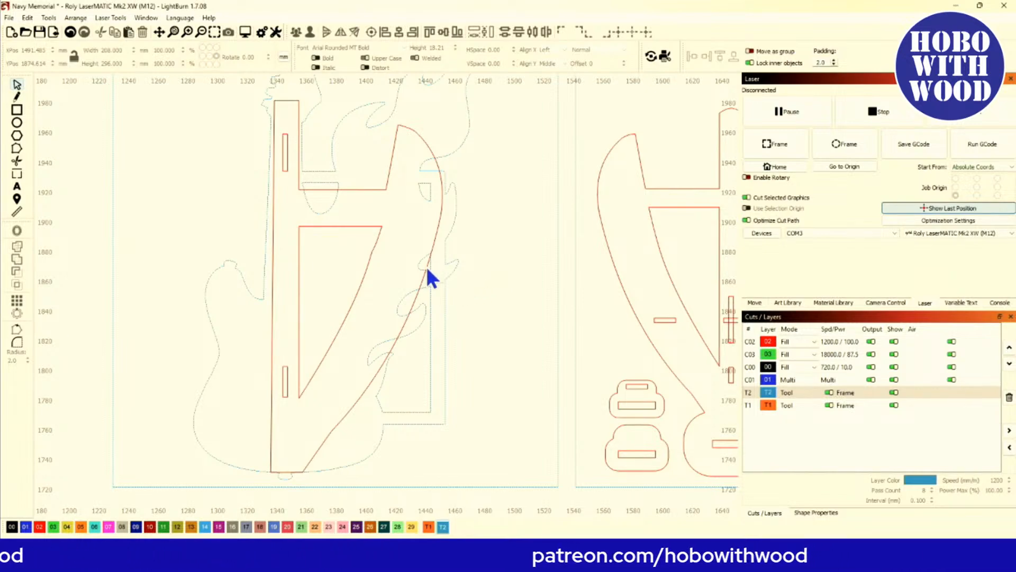
Draw a rectangle about 2.9 by 8.4 mm where the easel back's edge crosses the small flame cutout, and assign it to layer 02.
scroll(426, 268, "up", 2)
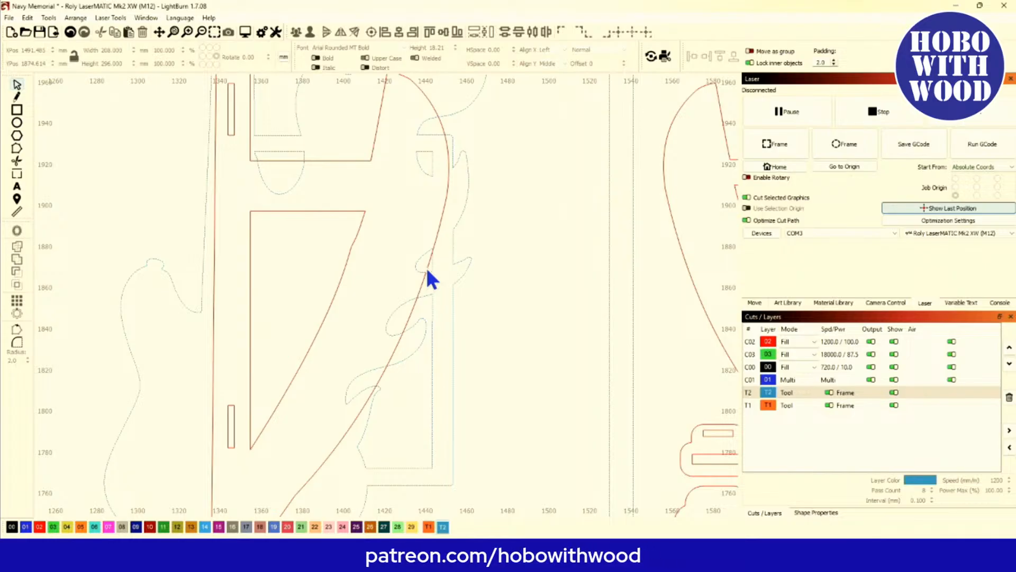
scroll(427, 270, "down", 1)
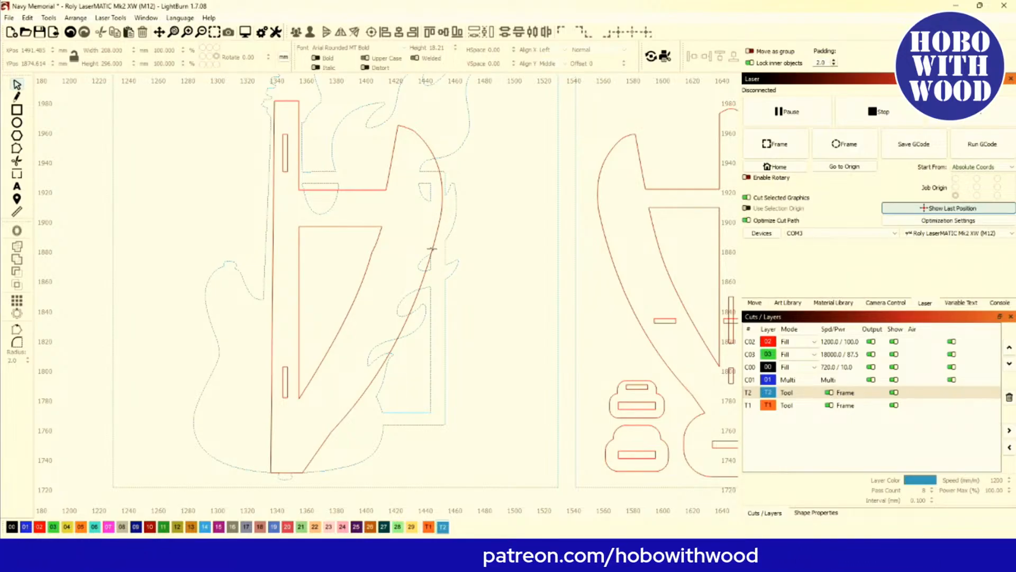
left_click(429, 266)
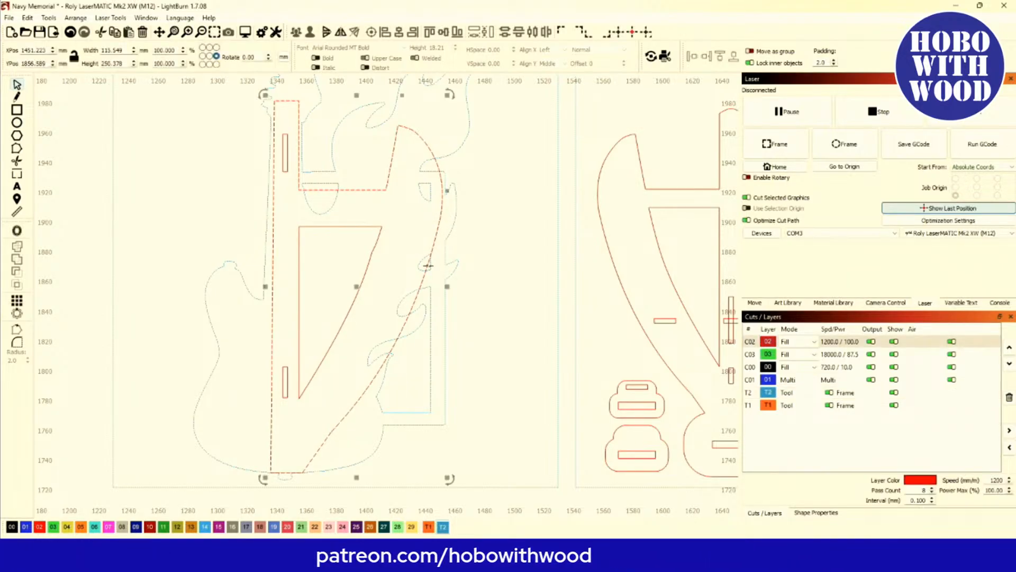
scroll(430, 268, "up", 5)
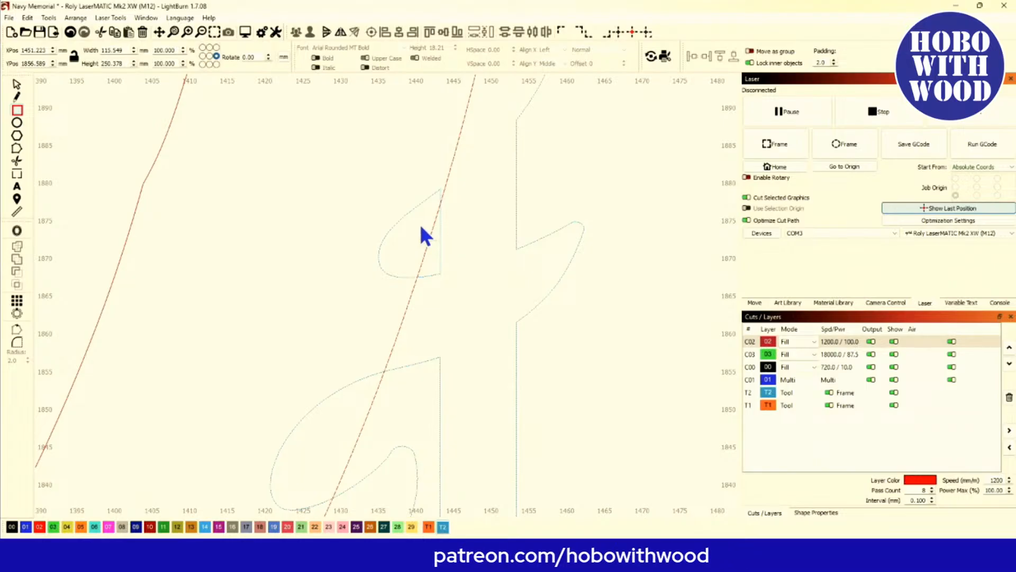
scroll(429, 276, "up", 3)
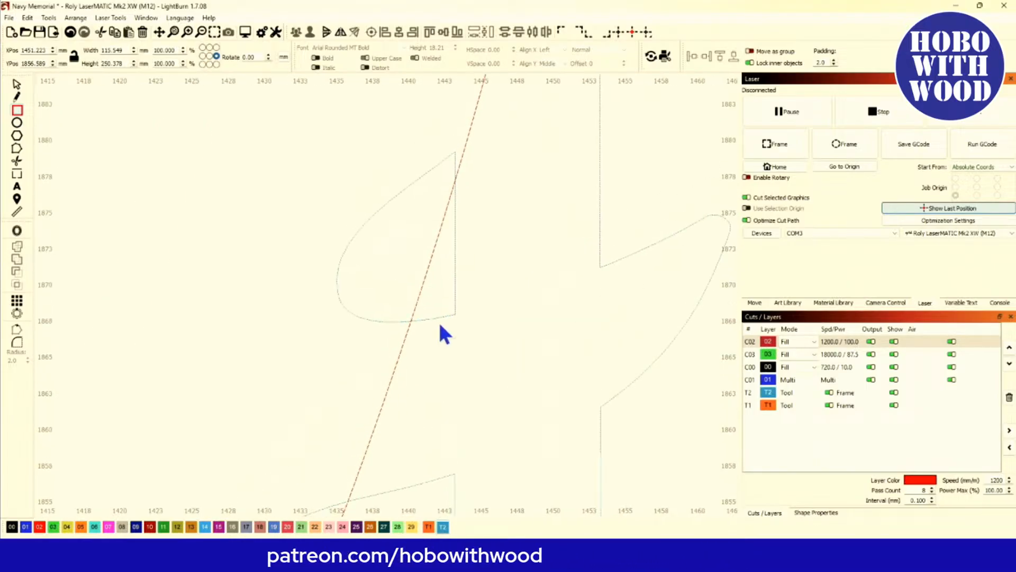
mouse_move(456, 311)
left_mouse_down()
mouse_move(419, 273)
mouse_move(414, 187)
left_mouse_up()
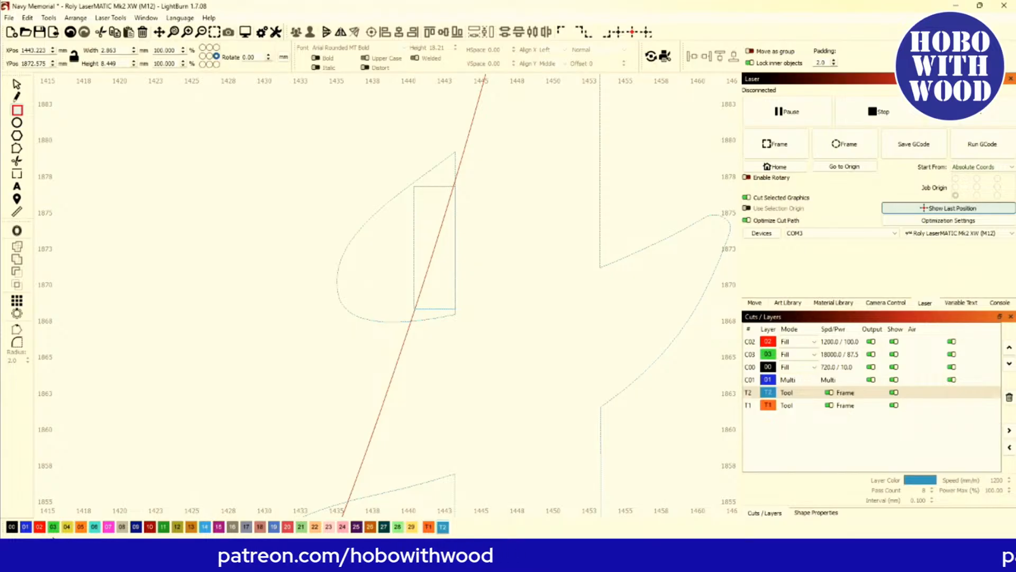
left_click(39, 526)
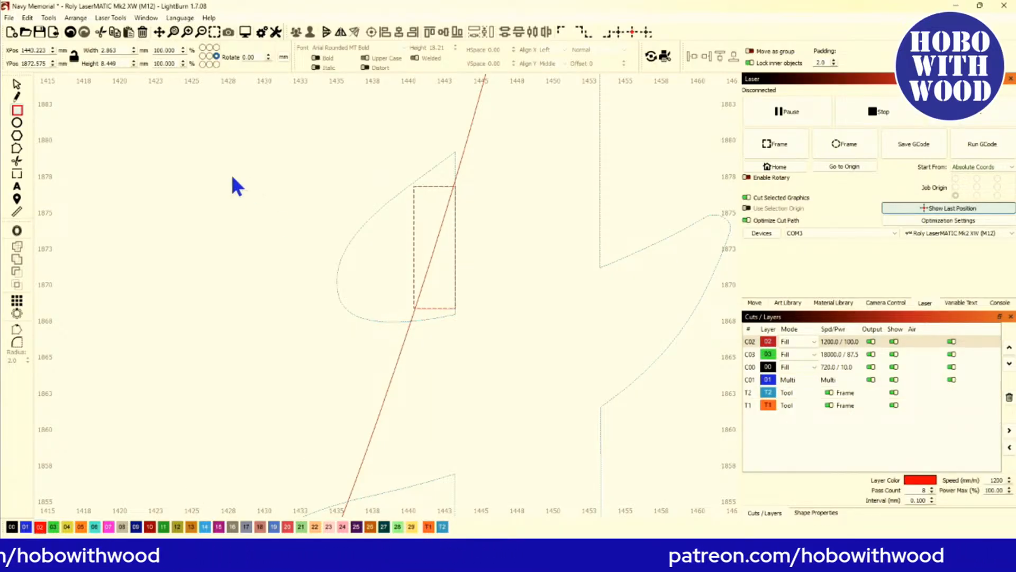
Try subtracting the small rectangle from the easel back's outer outline, and undo the operation.
left_click(16, 85)
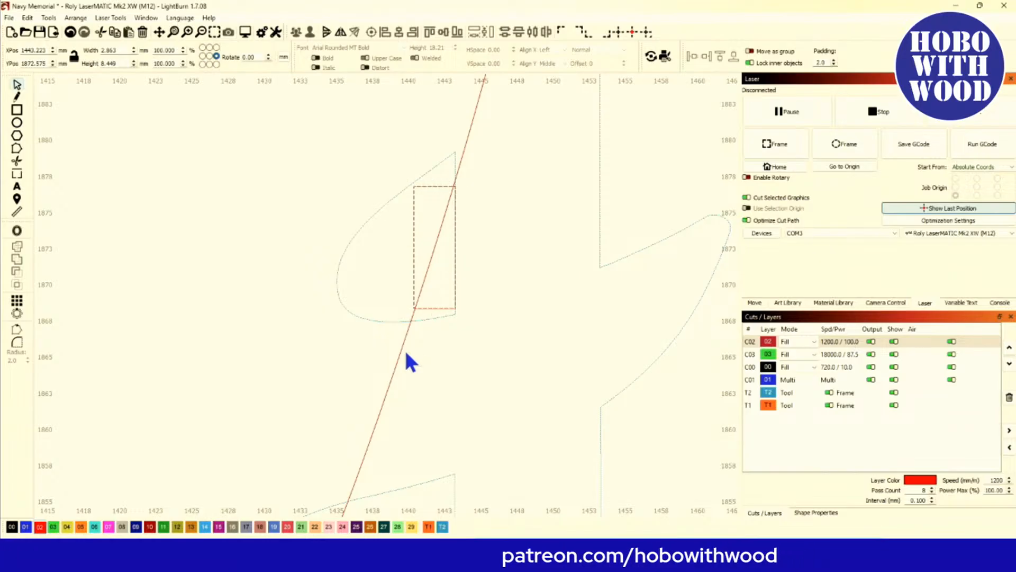
left_click(418, 258, "shift")
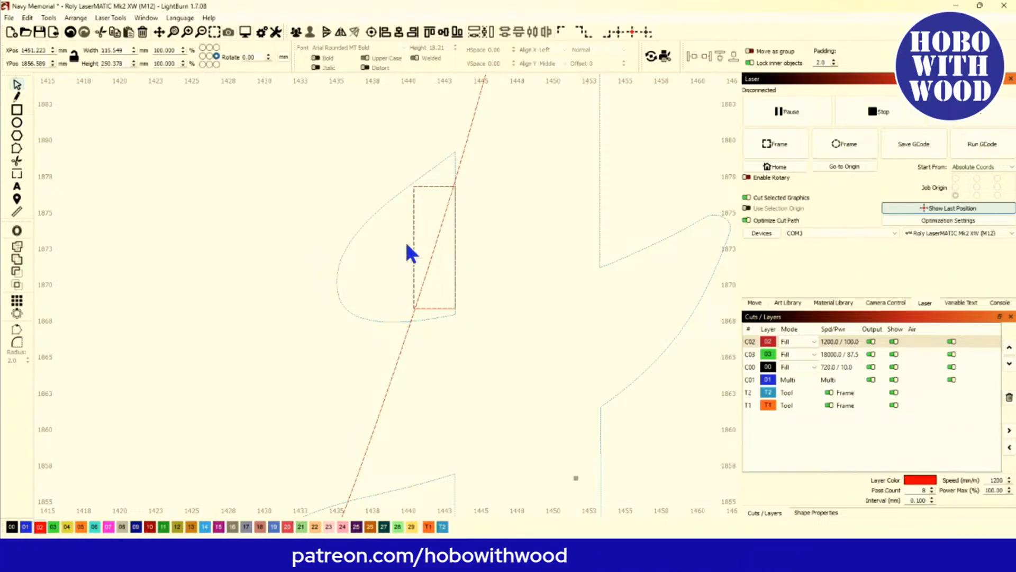
left_click(15, 273)
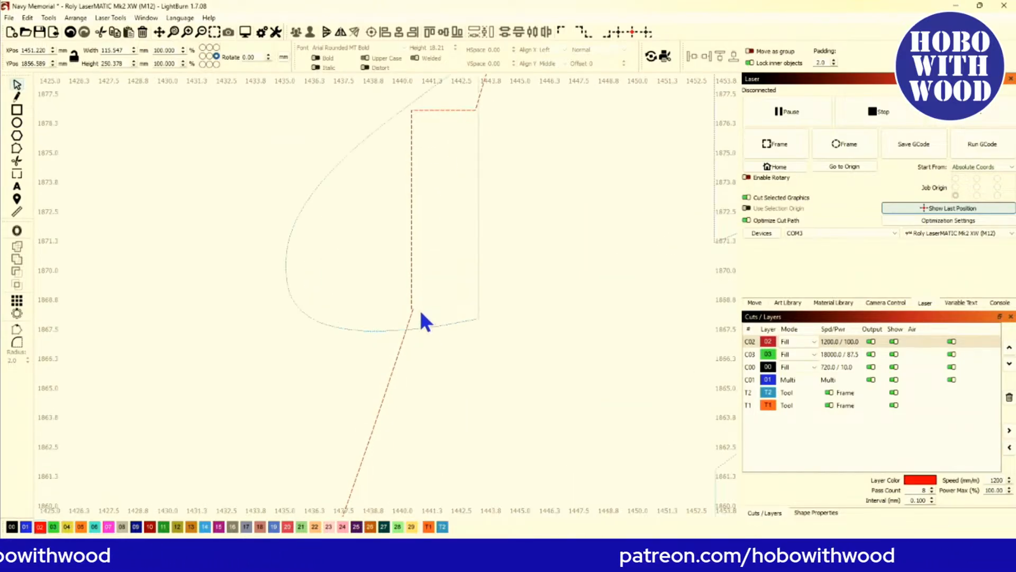
scroll(419, 308, "down", 2)
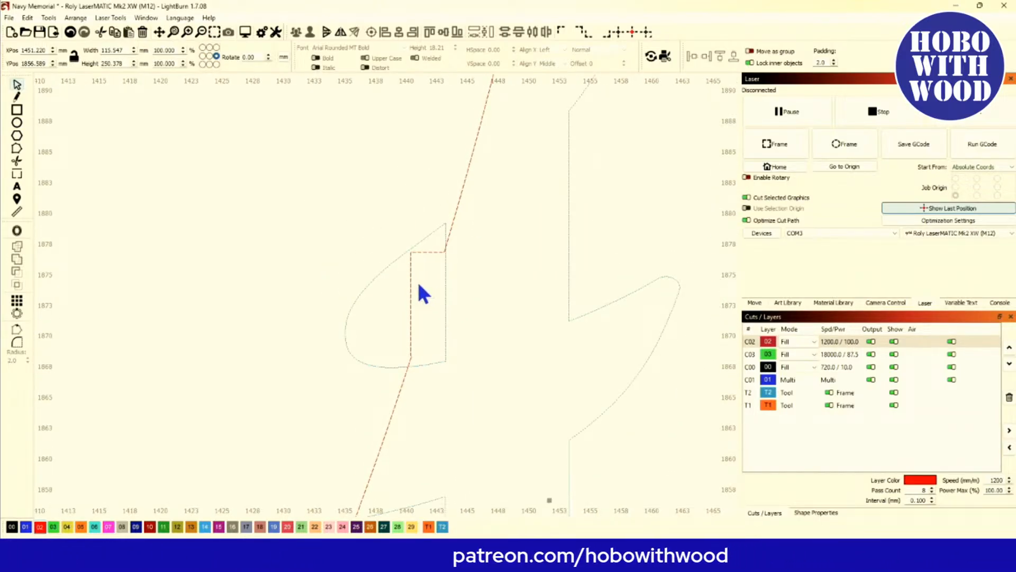
scroll(417, 286, "down", 2)
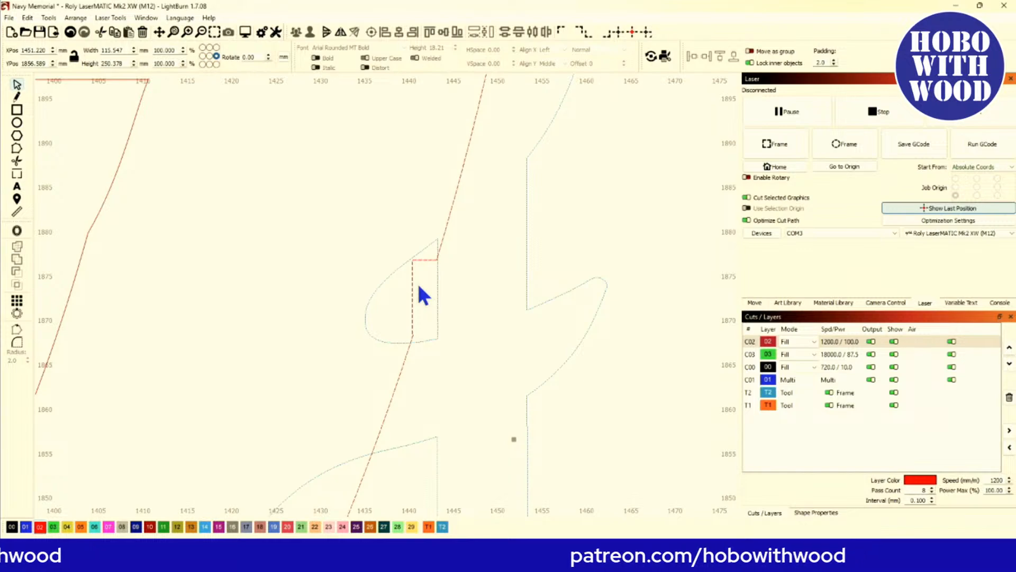
key("ctrl+z")
key("ctrl+z")
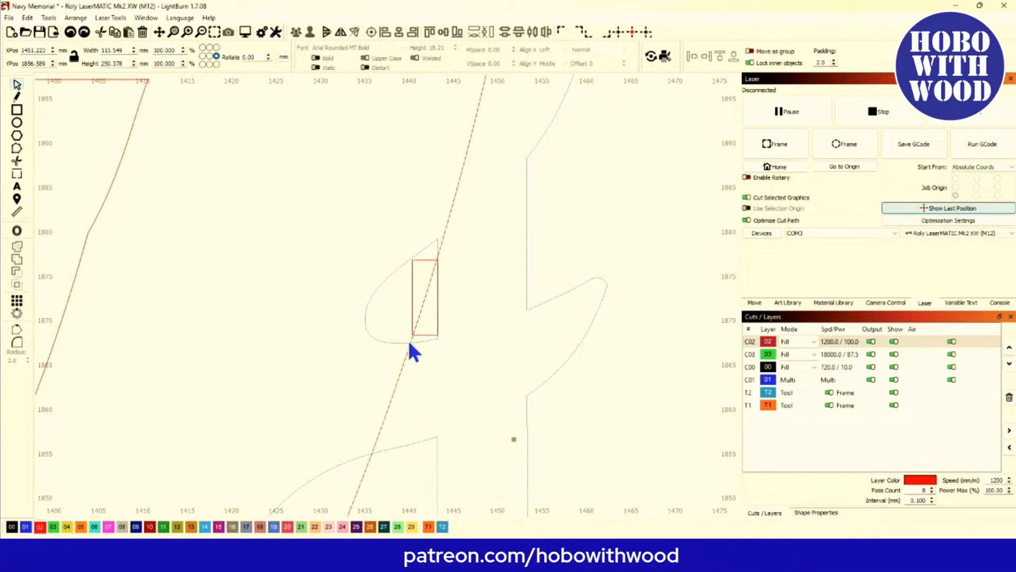
Weld the small rectangle at the flame cutout to the easel back's outer outline.
left_click(413, 302)
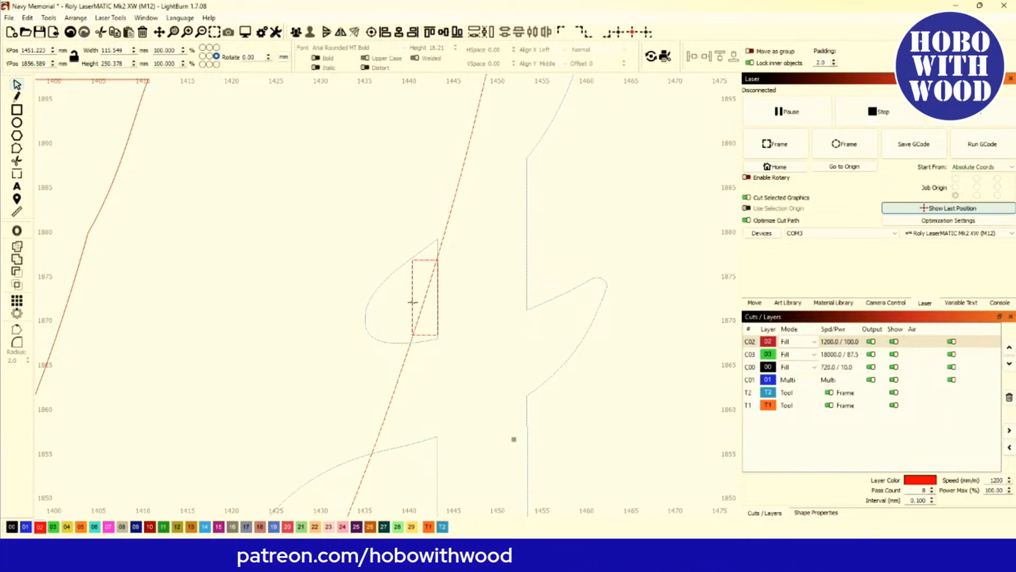
left_click(17, 259)
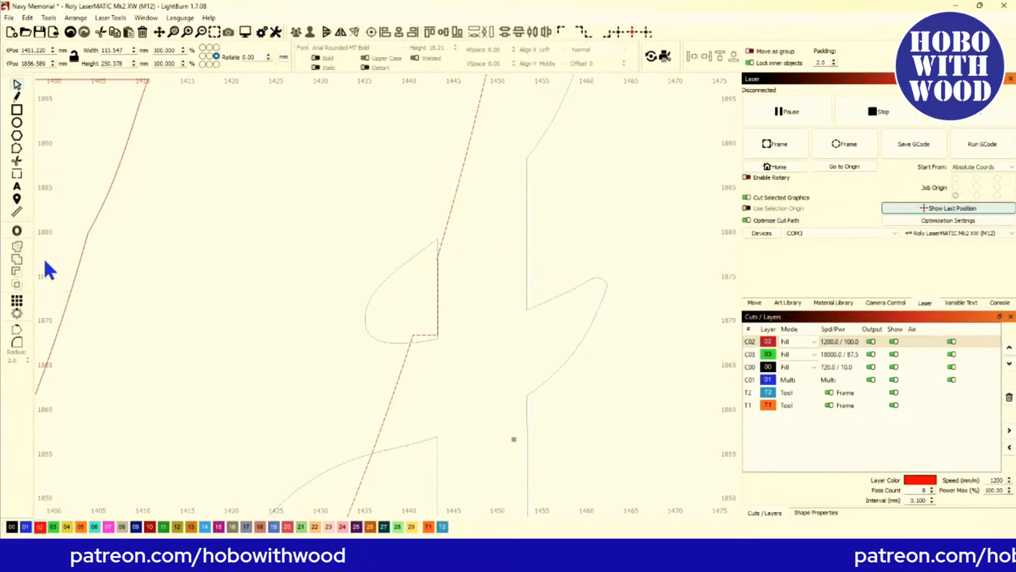
scroll(462, 288, "up", 10)
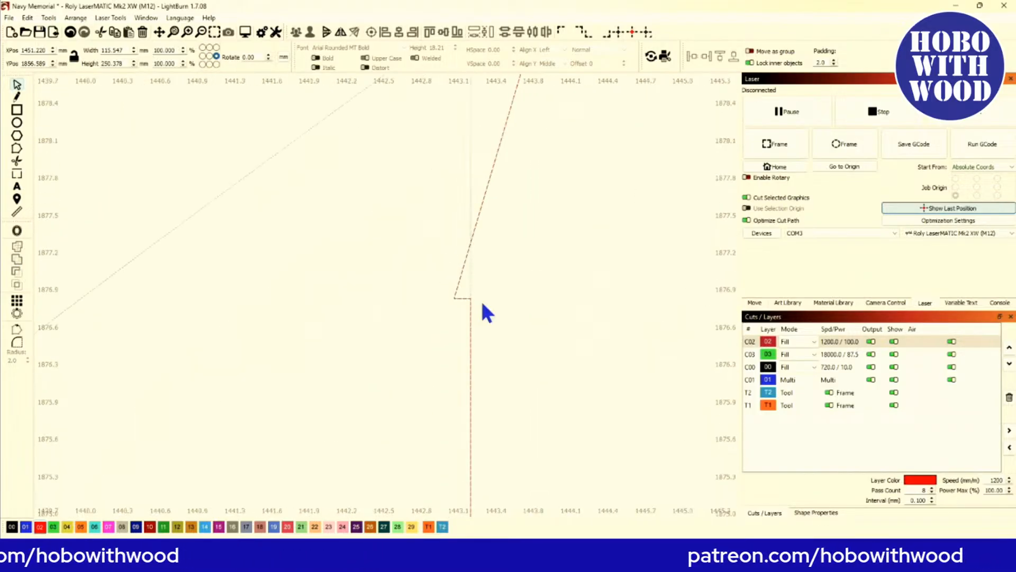
scroll(468, 300, "down", 6)
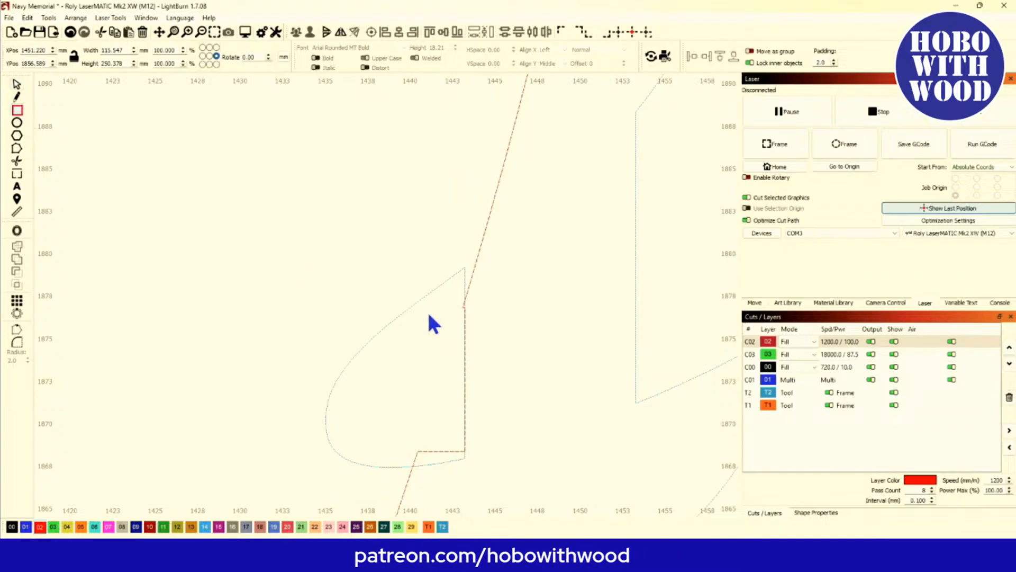
Draw a rectangle inside the small flame cutout and set its size to 3 mm wide by 4 mm high.
left_click_drag(421, 324, 453, 436)
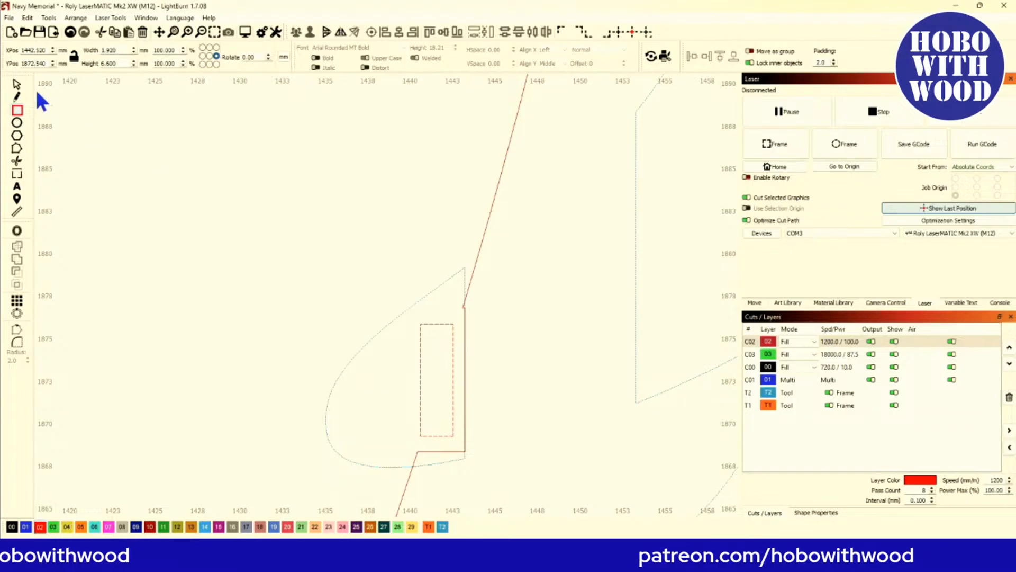
left_click(17, 84)
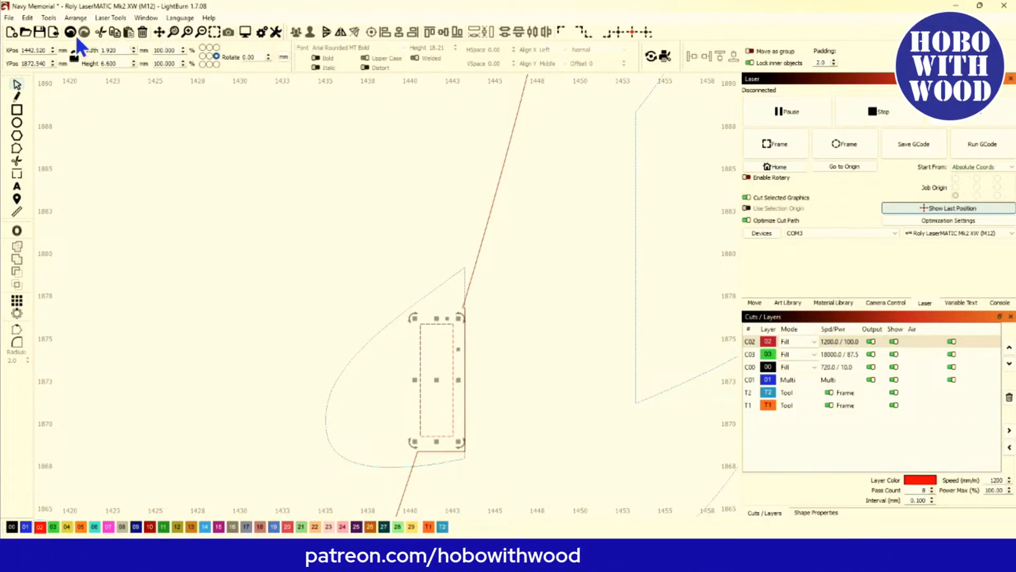
double_click(129, 51)
type("3")
key("Return")
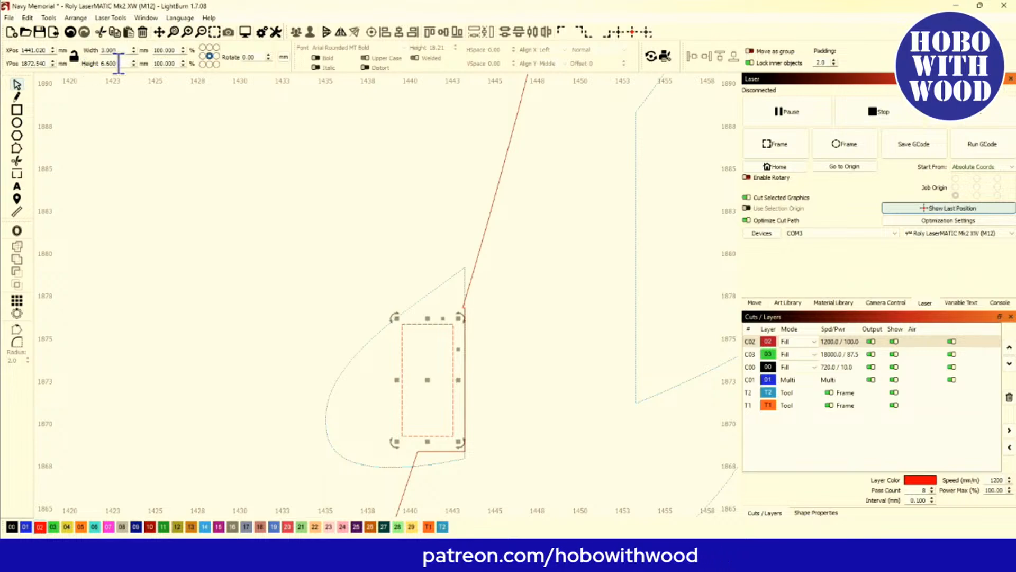
key("Tab")
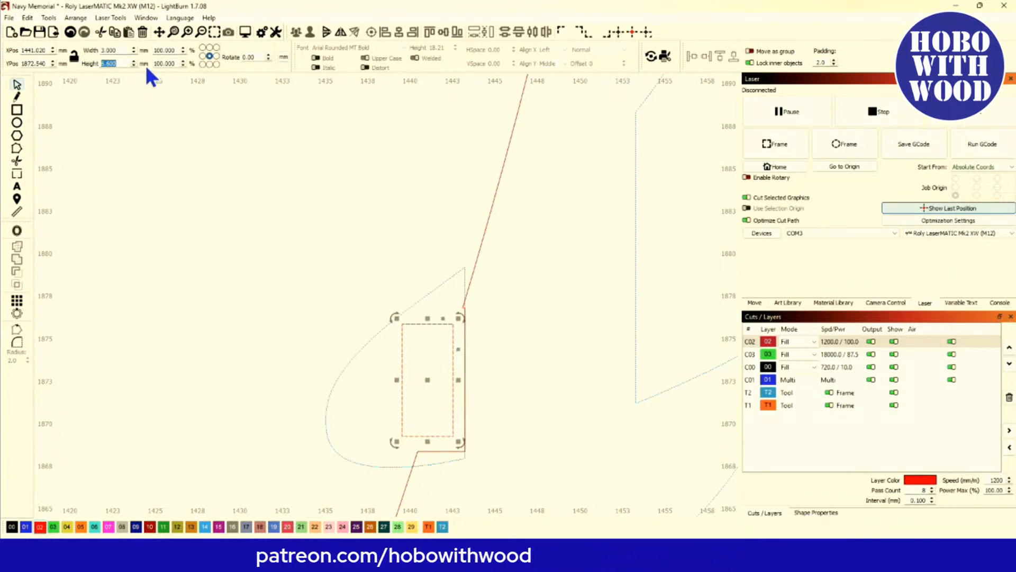
type("4")
key("Return")
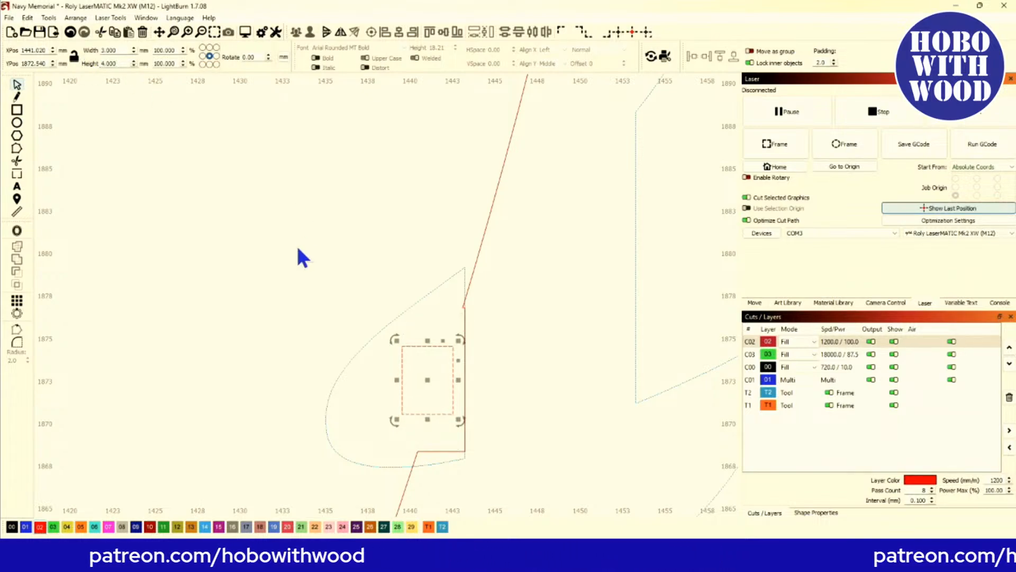
Edit the easel back's nodes to shift the vertical side of the welded tab outward by about 2 mm.
scroll(449, 382, "up", 2)
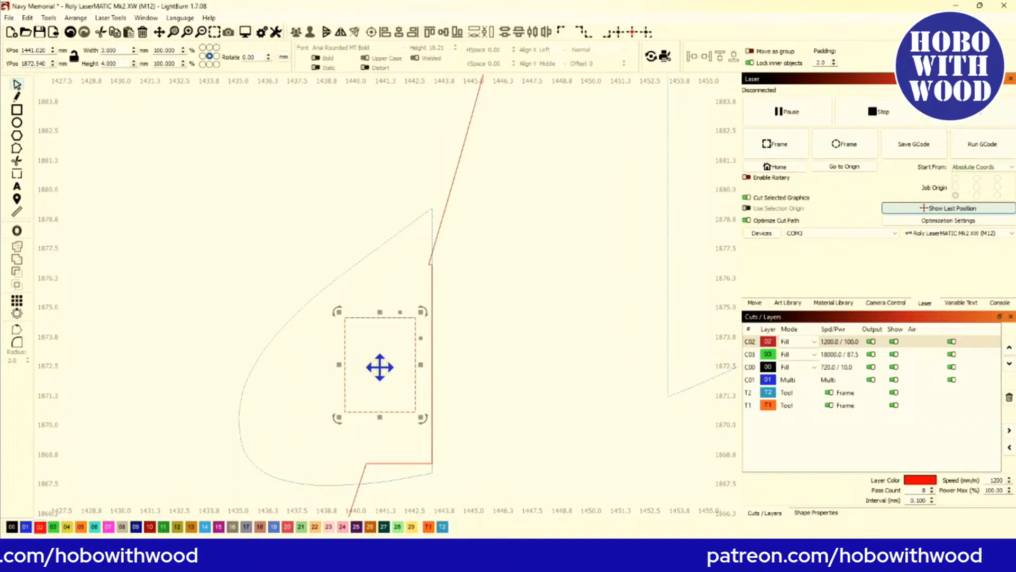
scroll(426, 339, "up", 2)
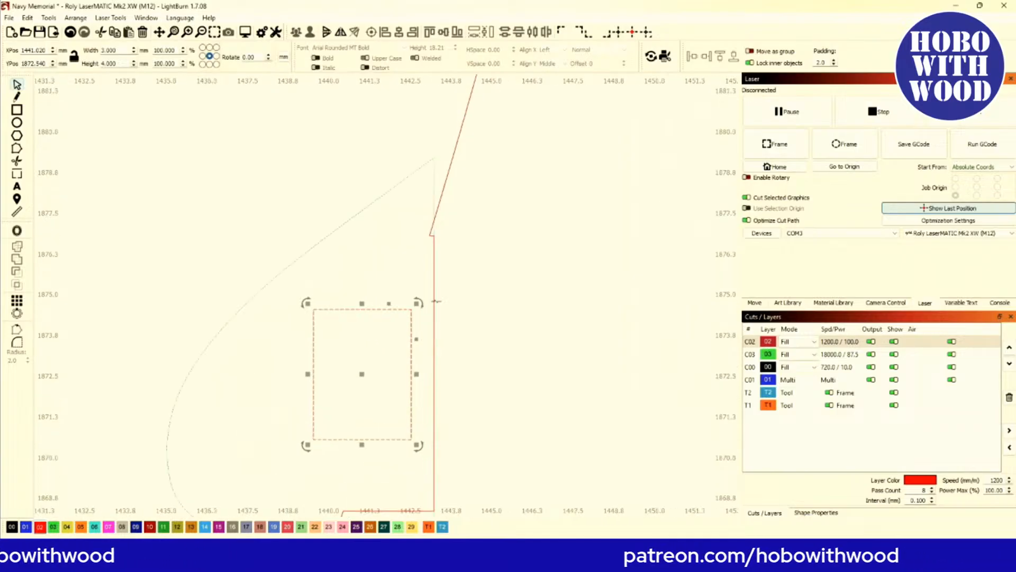
left_click(438, 209)
scroll(439, 222, "down", 5)
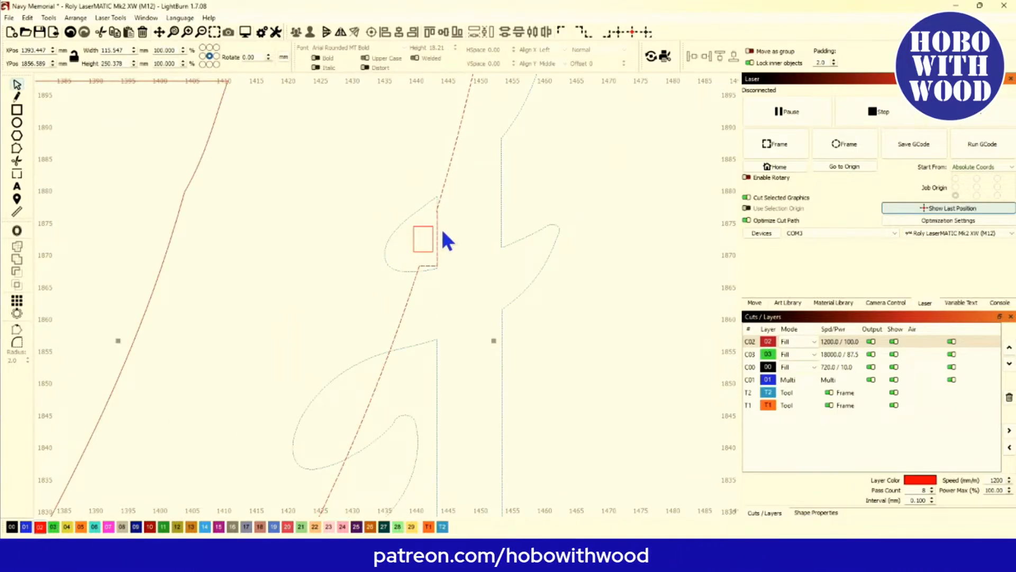
left_click(26, 150)
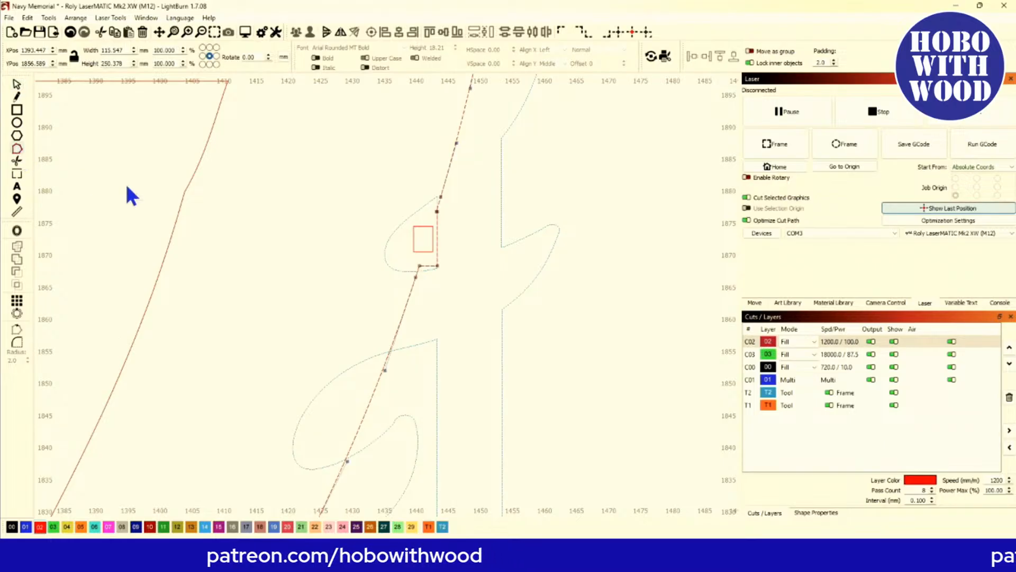
scroll(453, 229, "up", 3)
left_click_drag(411, 288, 435, 362)
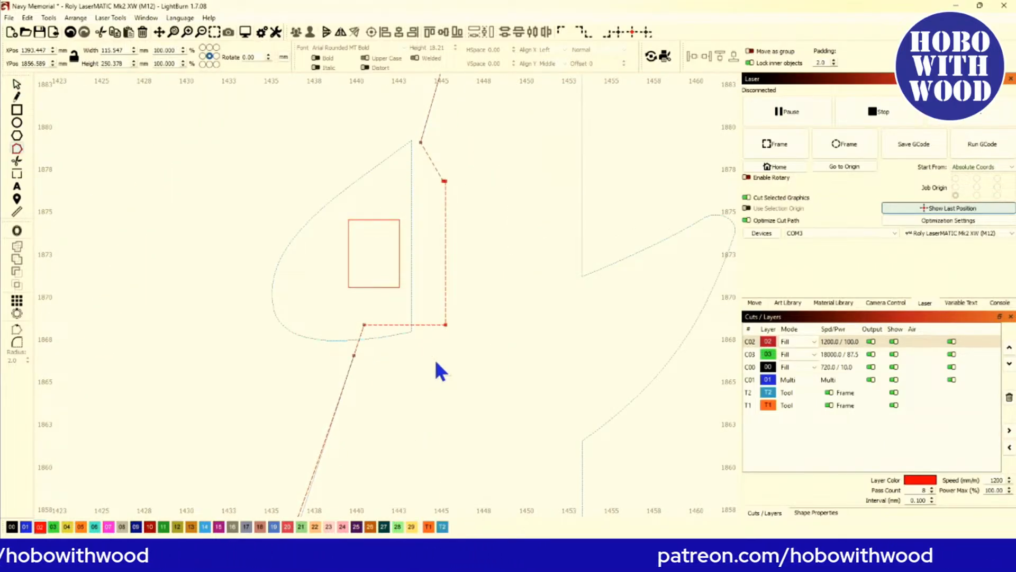
Move the 3 by 4 mm rectangle until its outer side lies on the flame cutout's straight vertical edge.
scroll(434, 357, "down", 4)
scroll(418, 324, "up", 2)
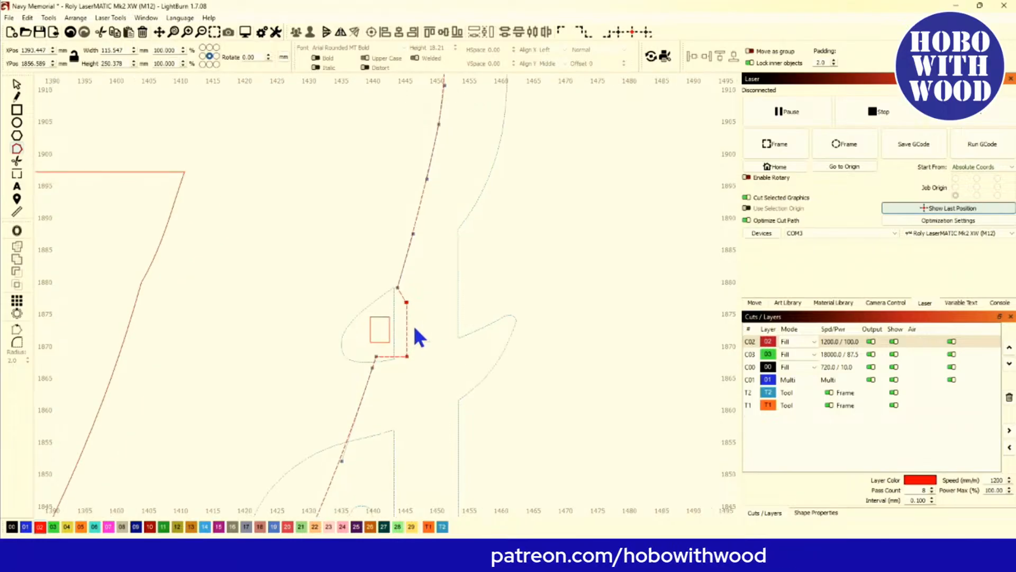
scroll(396, 334, "up", 2)
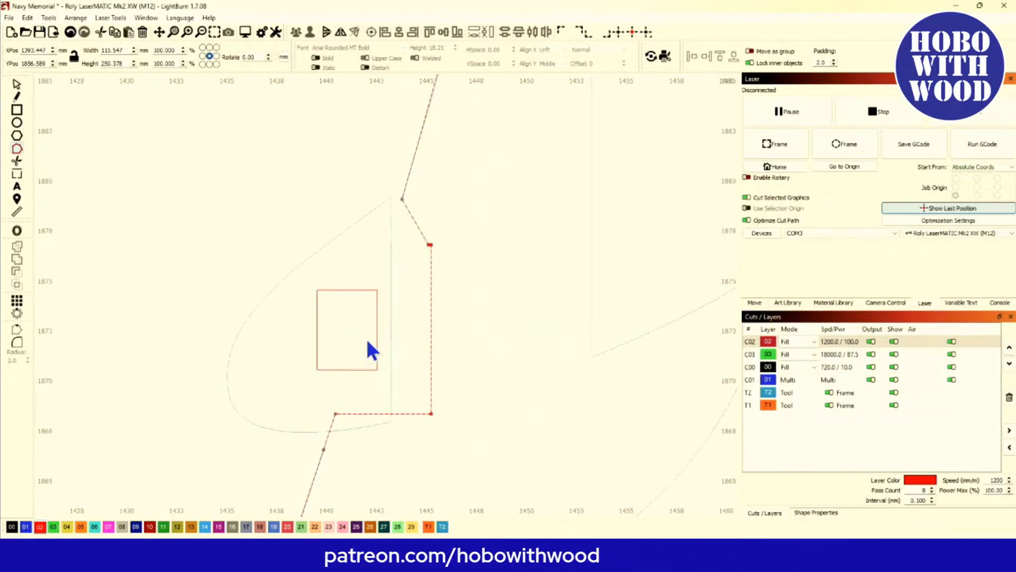
left_click(306, 279)
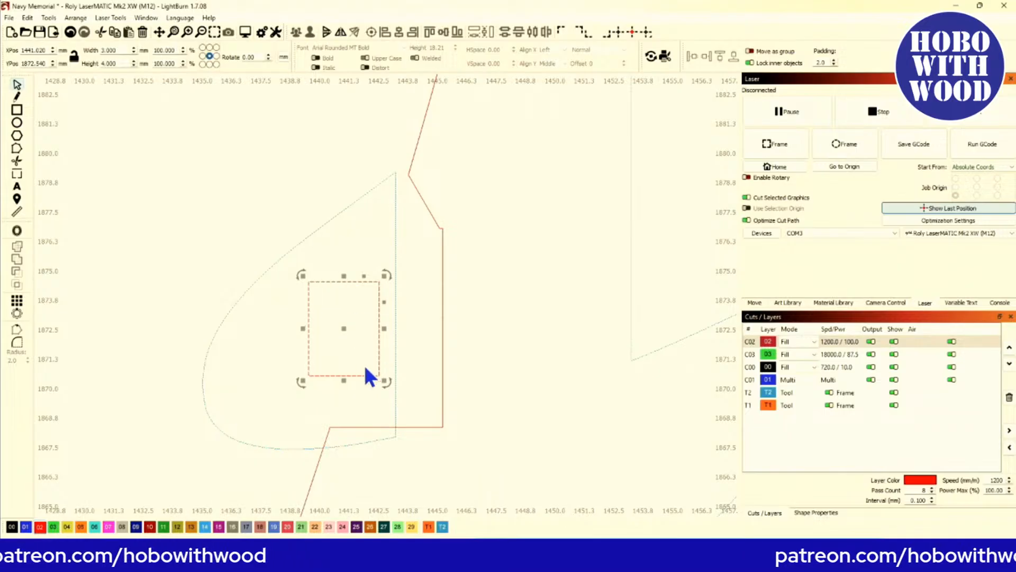
scroll(380, 375, "up", 1)
left_click_drag(383, 376, 406, 362)
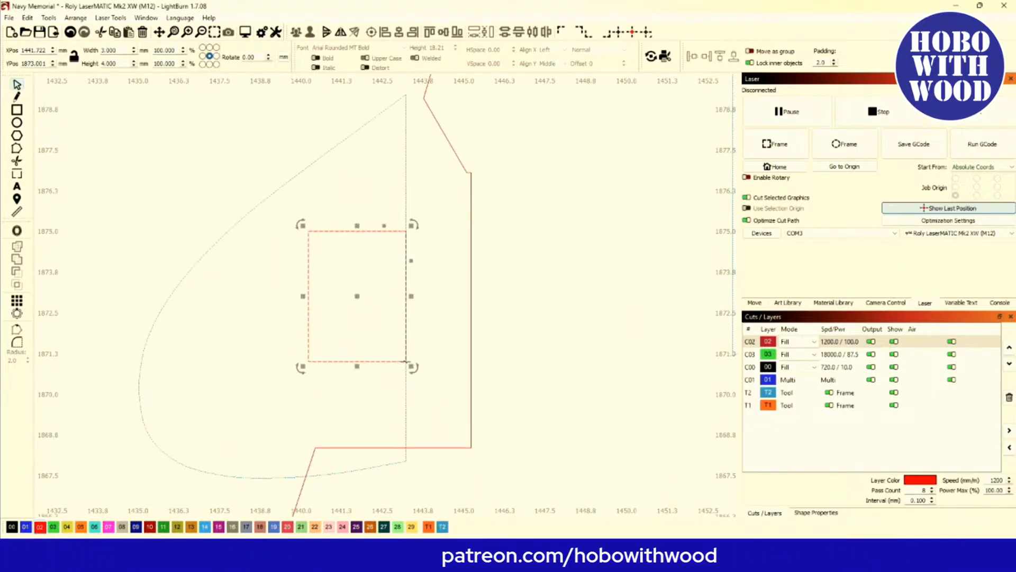
Draw a square of about 9.7 mm from the flame cutout's straight edge across toward the guitar's outer edge.
scroll(406, 362, "down", 2)
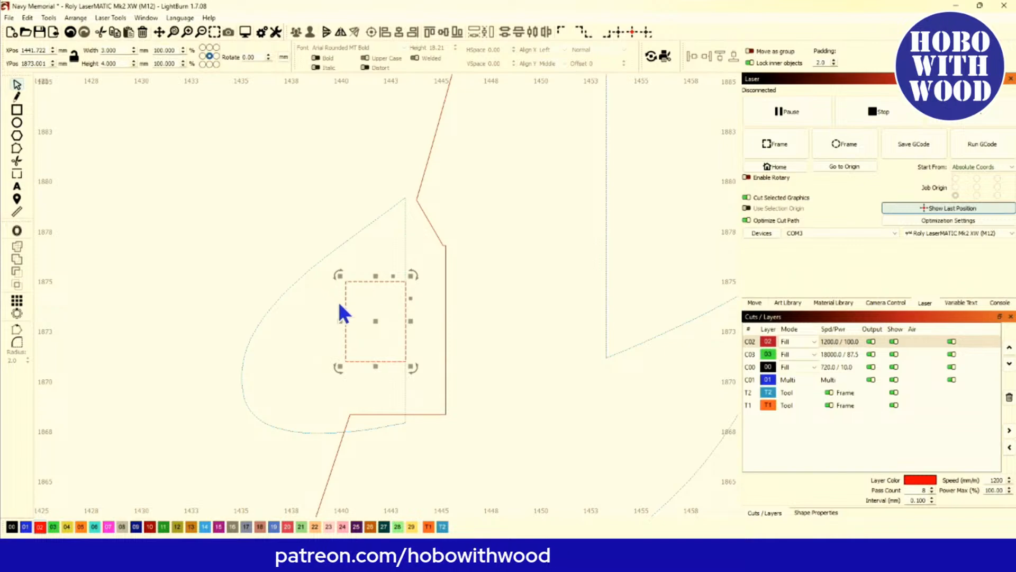
scroll(340, 313, "down", 2)
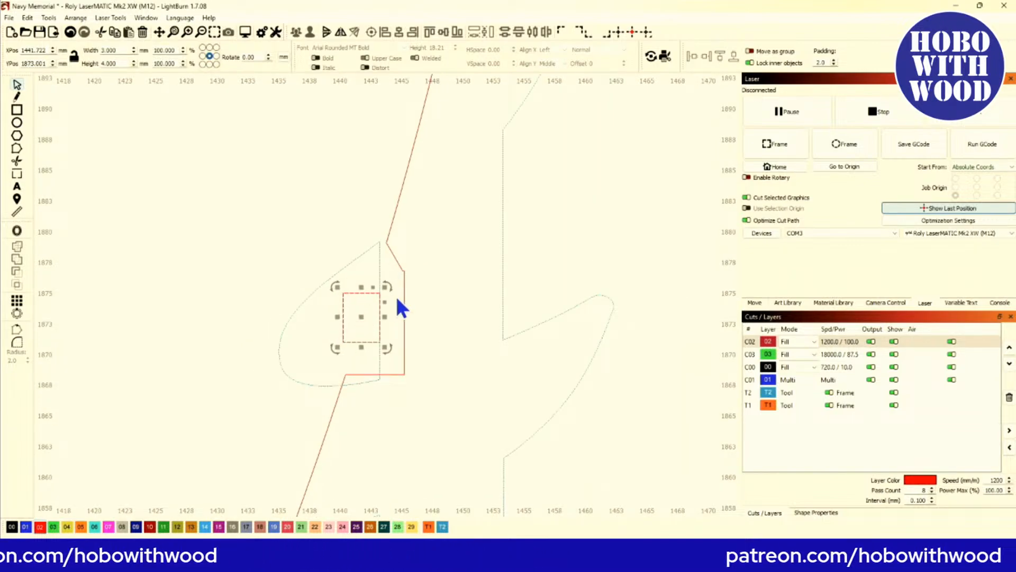
scroll(344, 296, "down", 3)
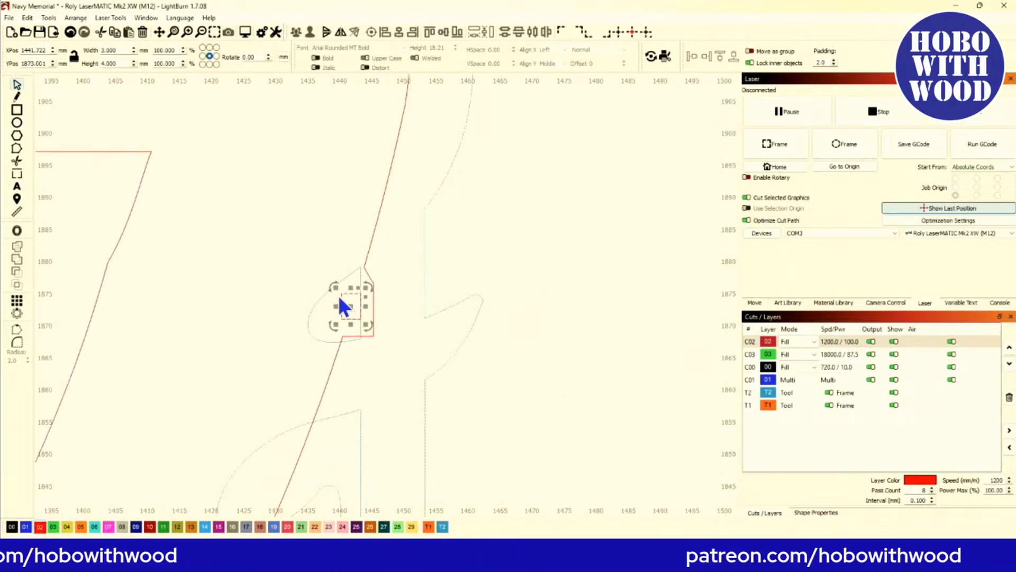
left_click(16, 109)
scroll(332, 283, "up", 3)
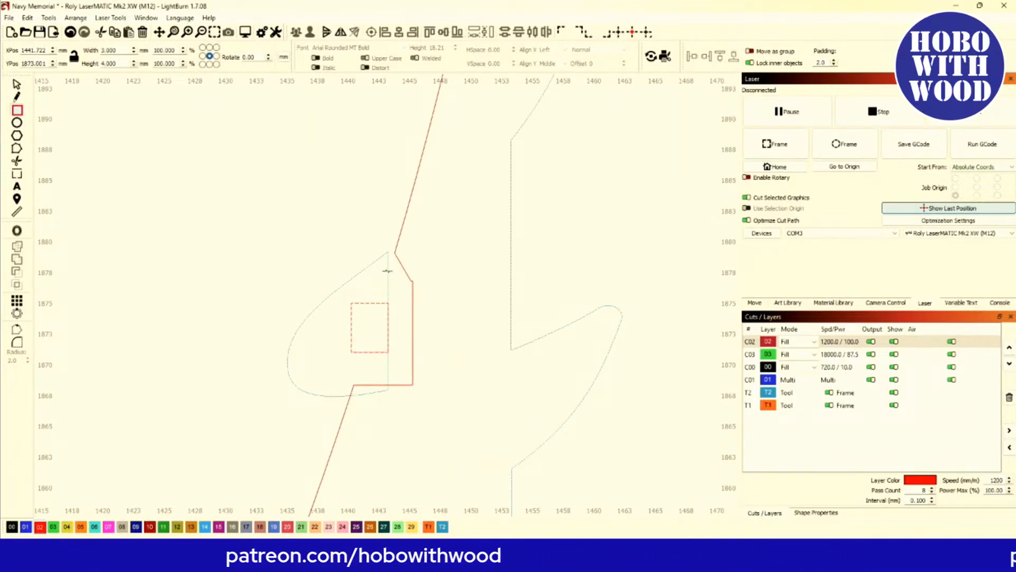
mouse_move(403, 338)
left_mouse_down()
mouse_move(452, 381)
mouse_move(491, 387)
mouse_move(389, 390)
left_mouse_up()
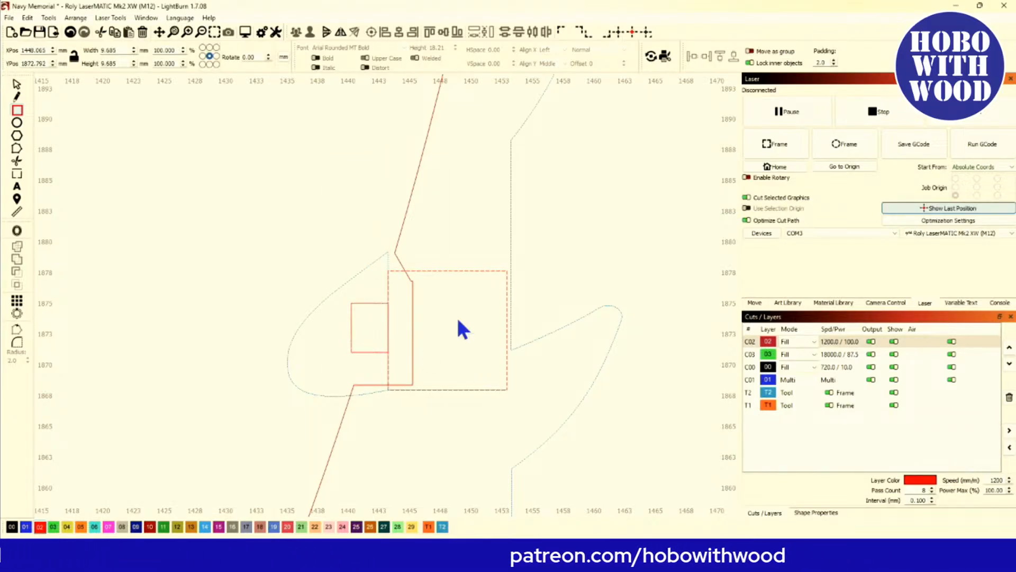
left_click(17, 84)
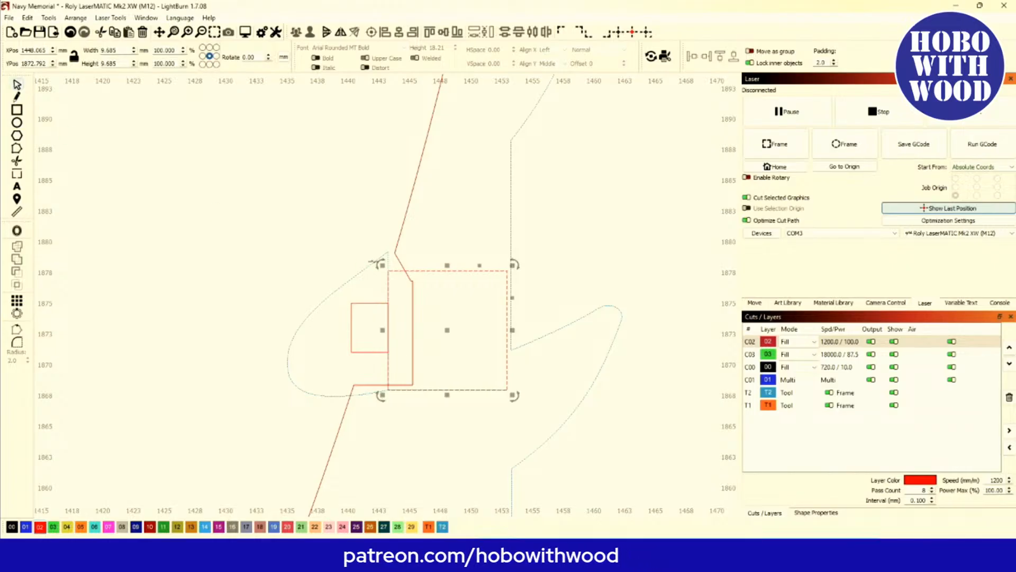
mouse_move(514, 330)
left_mouse_down()
mouse_move(560, 331)
mouse_move(515, 331)
left_mouse_up()
Move the 9.7 mm square about 22.5 mm outward and 4 mm up, clear of the guitar outline.
scroll(460, 333, "down", 6)
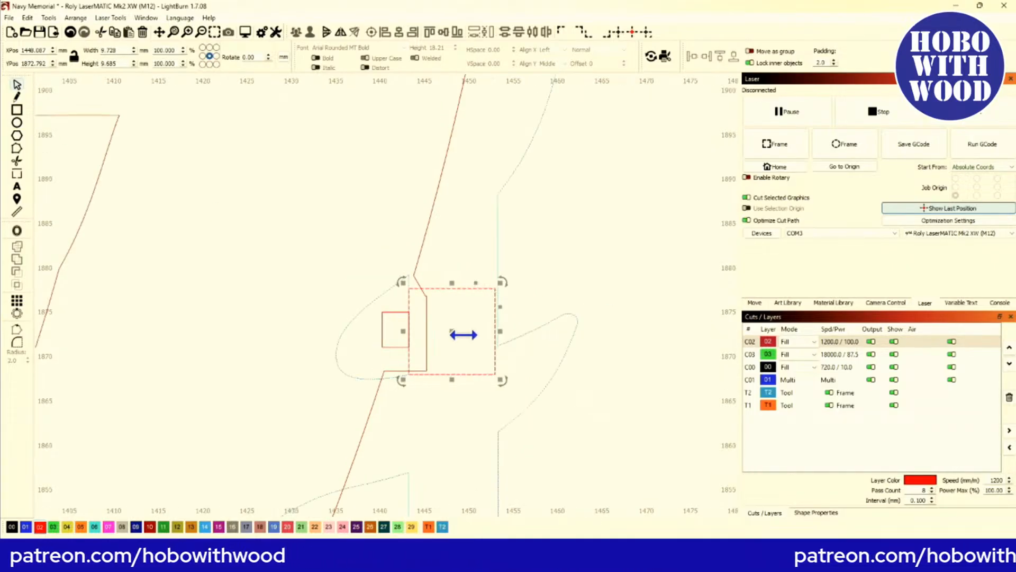
scroll(422, 341, "down", 1)
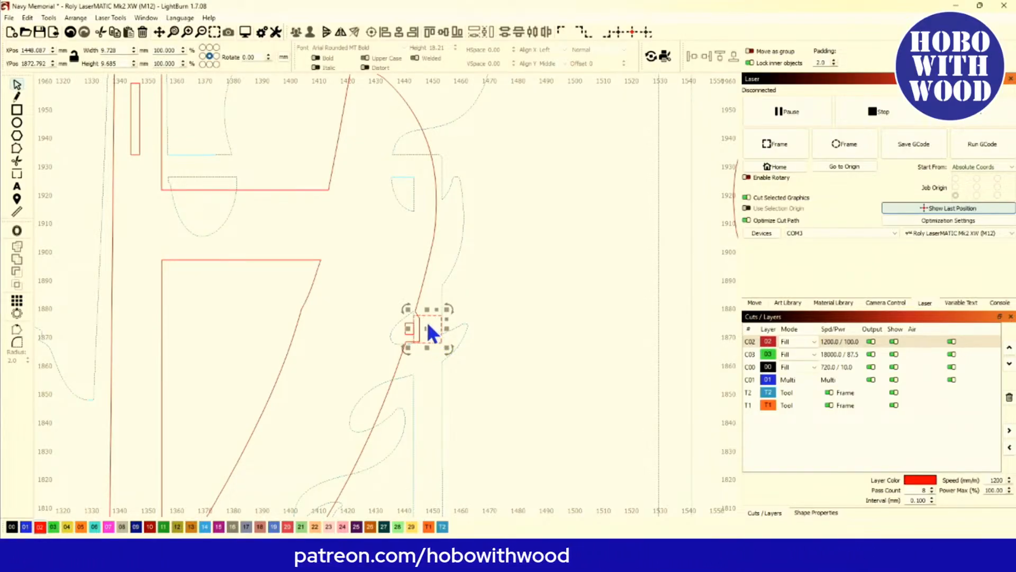
scroll(423, 325, "up", 4)
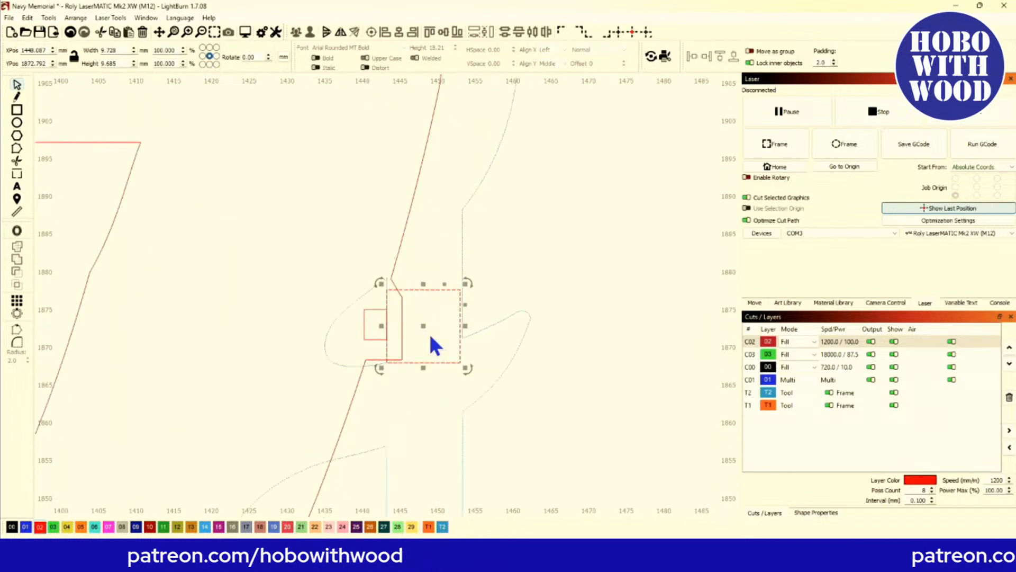
scroll(424, 329, "up", 1)
left_click_drag(424, 329, 624, 292)
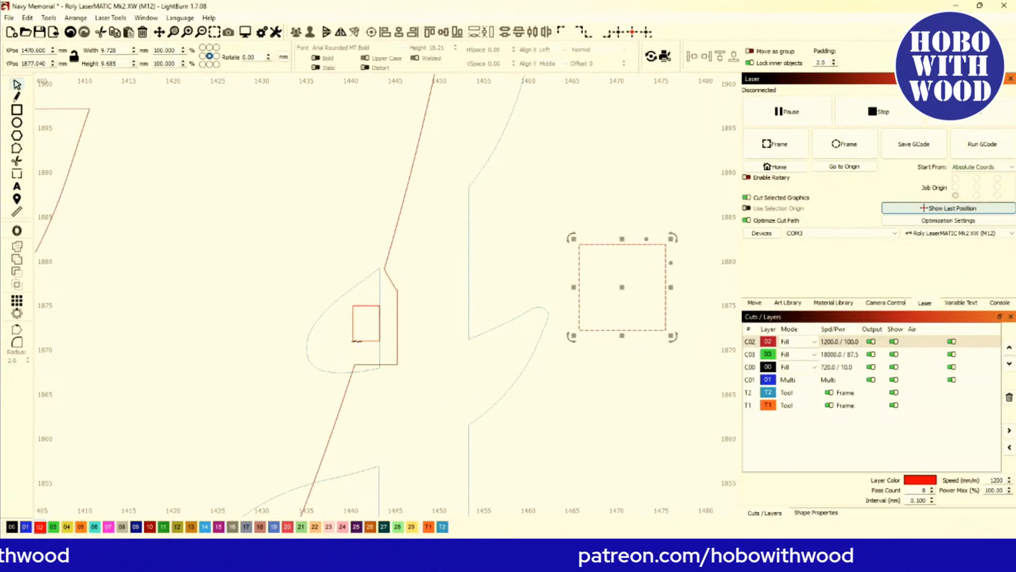
Weld a copy of the 3 by 4 mm rectangle, vertically centred, onto the square's guitar-facing side and move the piece farther from the guitar.
left_click(358, 341)
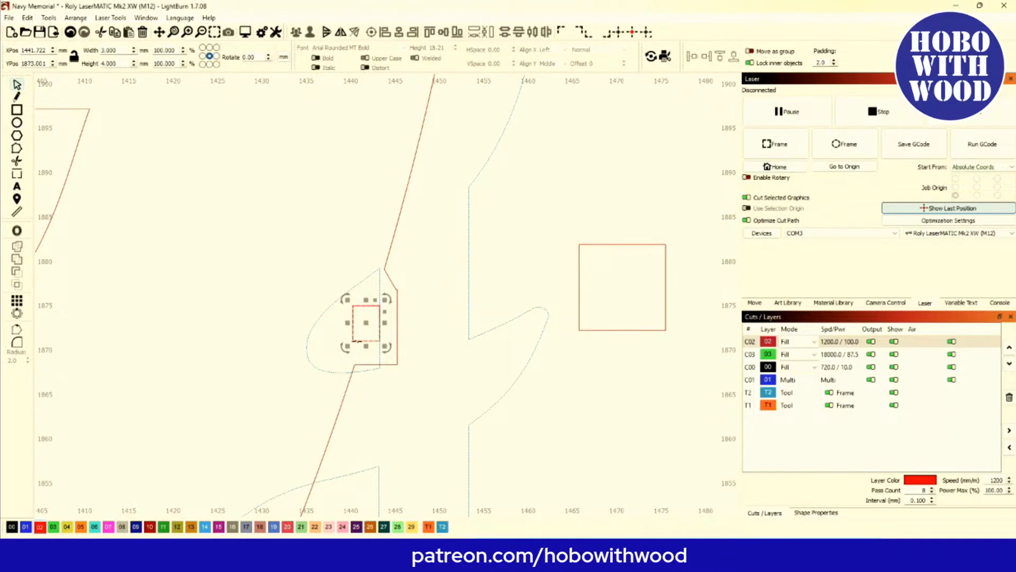
left_click(592, 290, "shift")
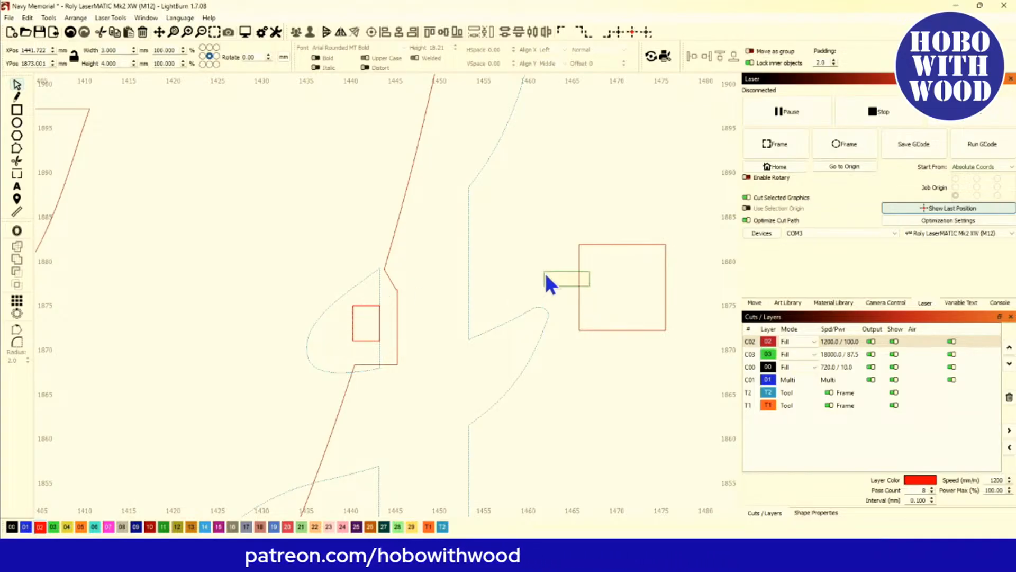
left_click(444, 33)
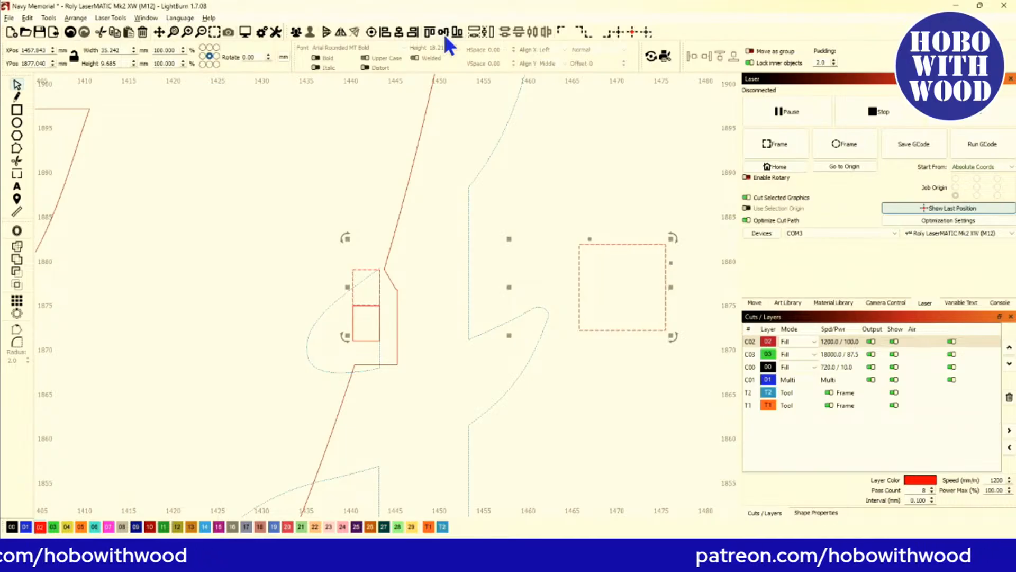
left_click(444, 33)
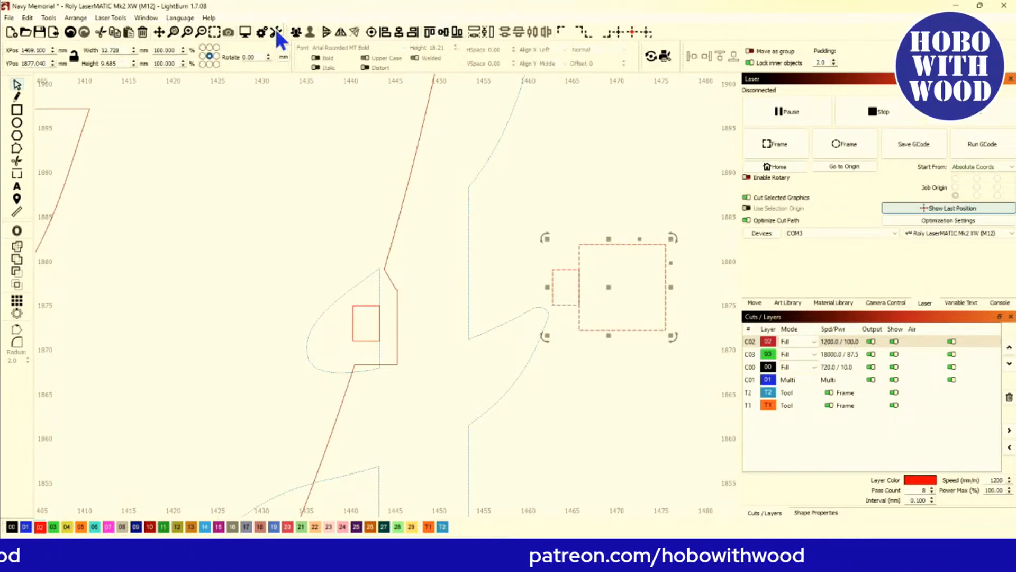
left_click(22, 262)
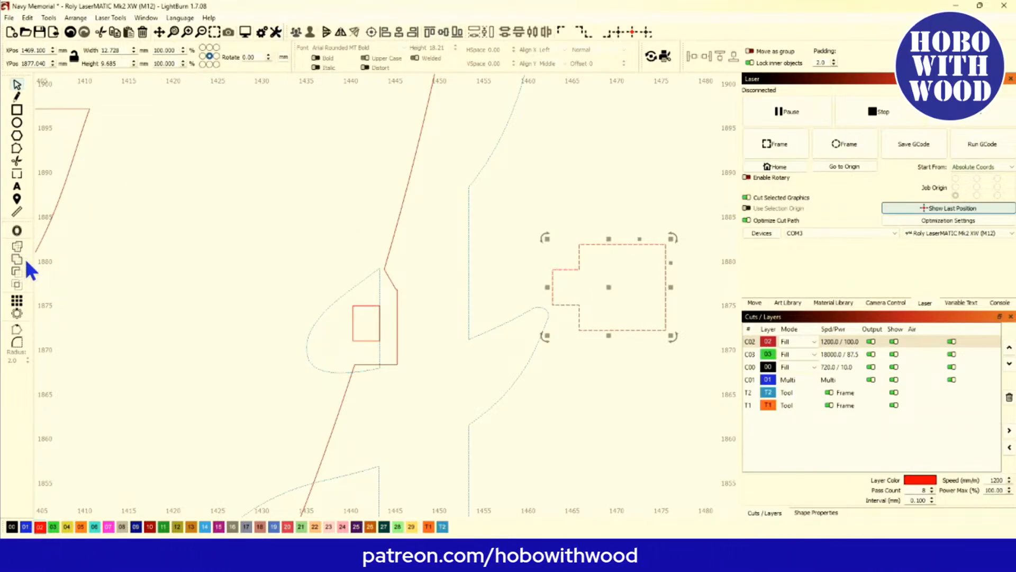
scroll(516, 265, "down", 3)
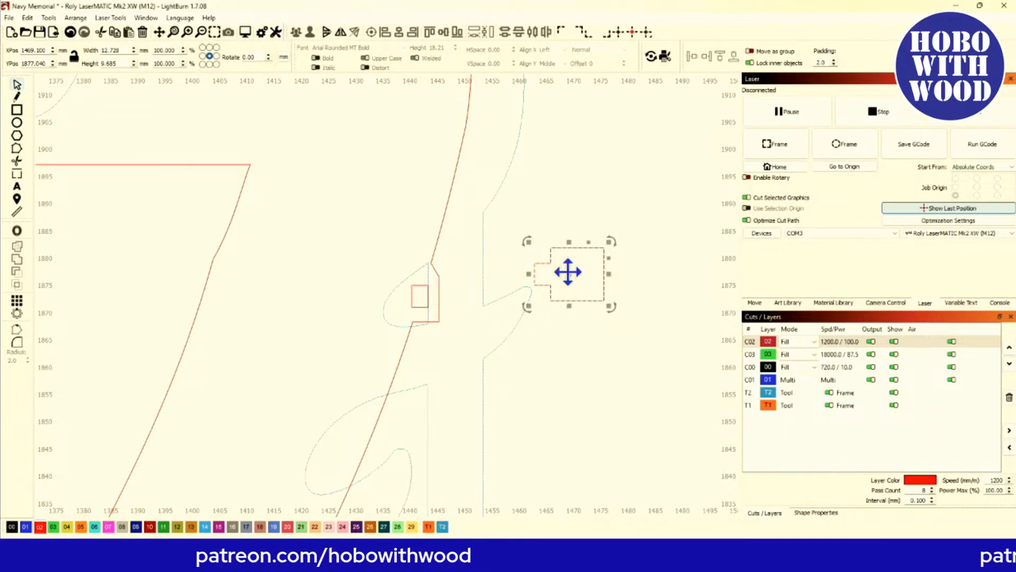
left_click_drag(567, 273, 610, 266)
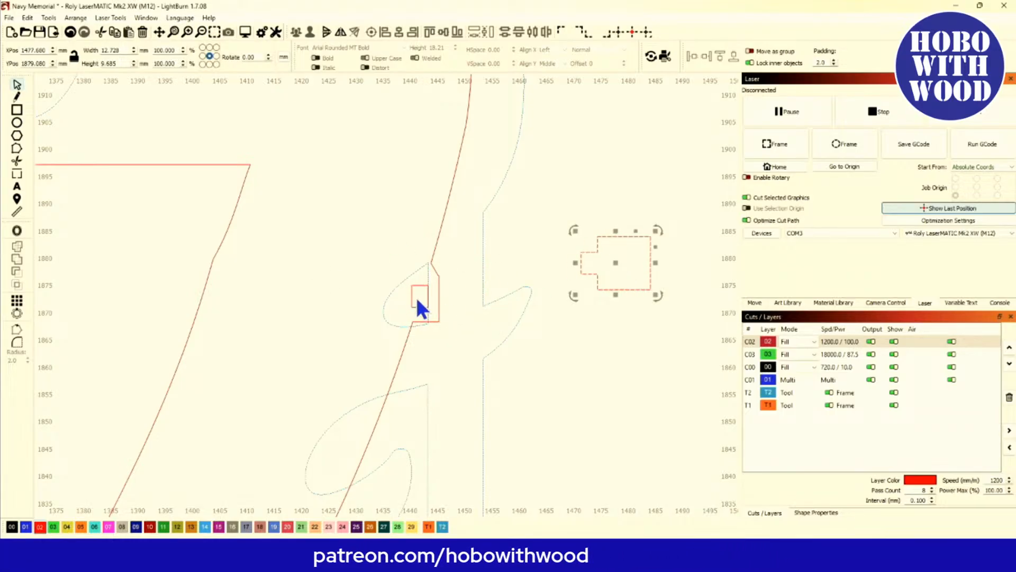
scroll(416, 300, "down", 6)
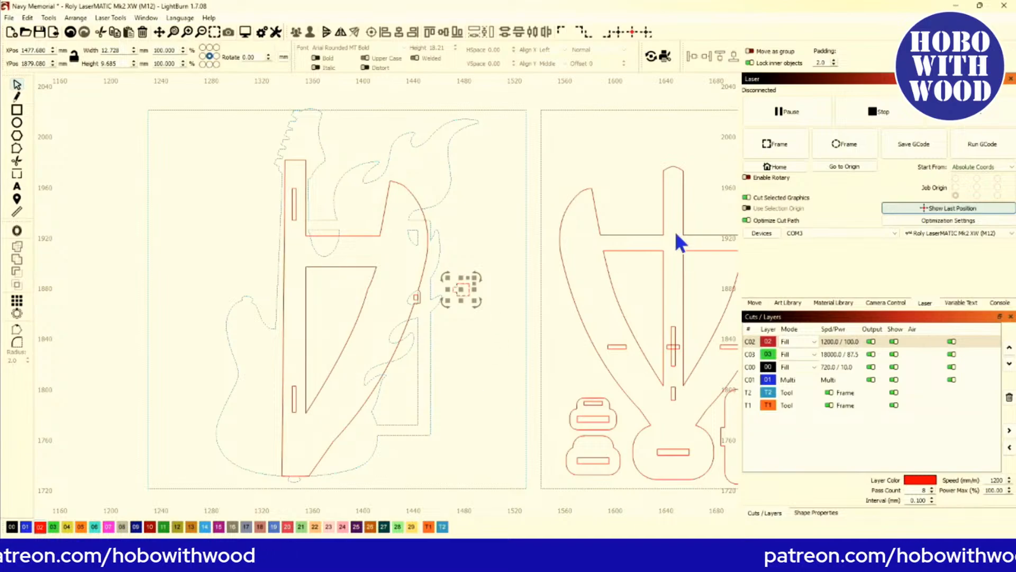
scroll(615, 285, "down", 2)
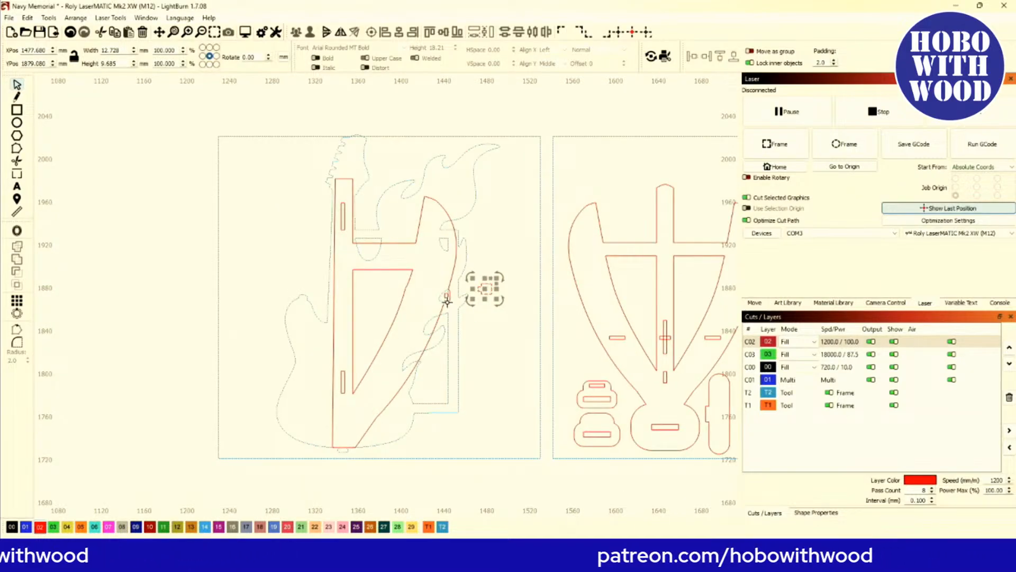
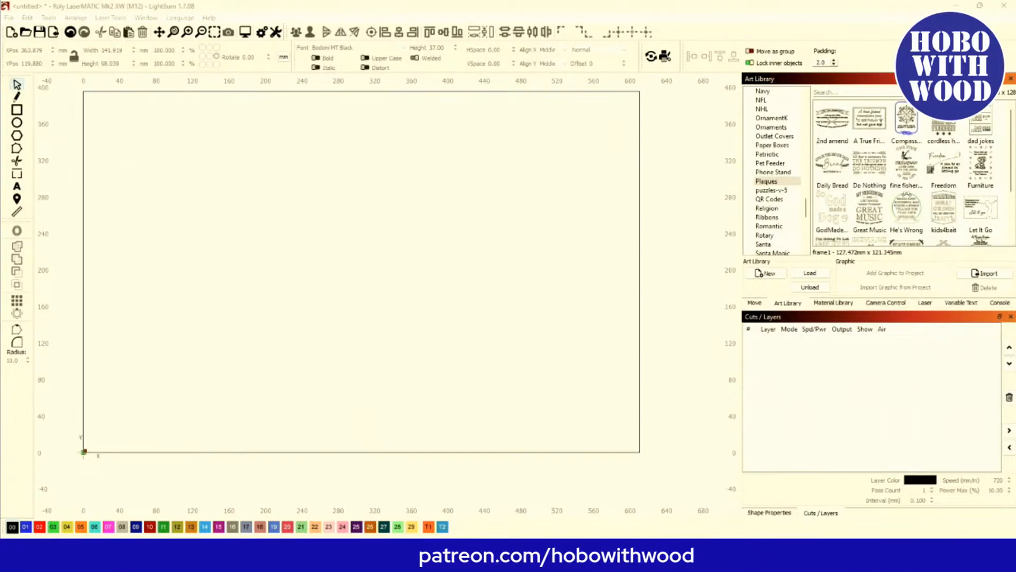
Import the running soldier picture Gemini_Generated_Image_2lr7pa2lr7pa2lr7 from the Downloads folder into the empty project.
left_click(55, 32)
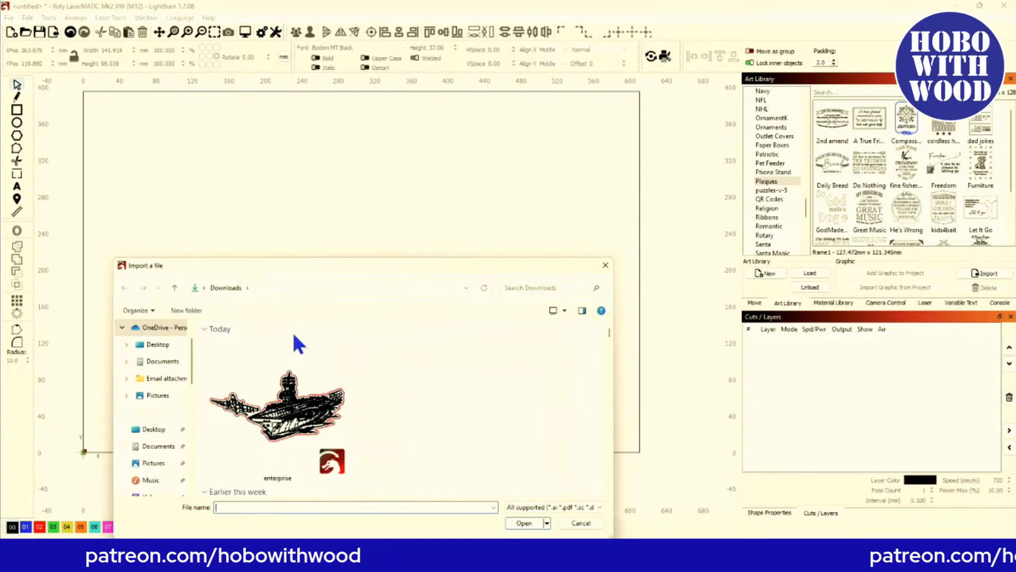
scroll(323, 397, "down", 10)
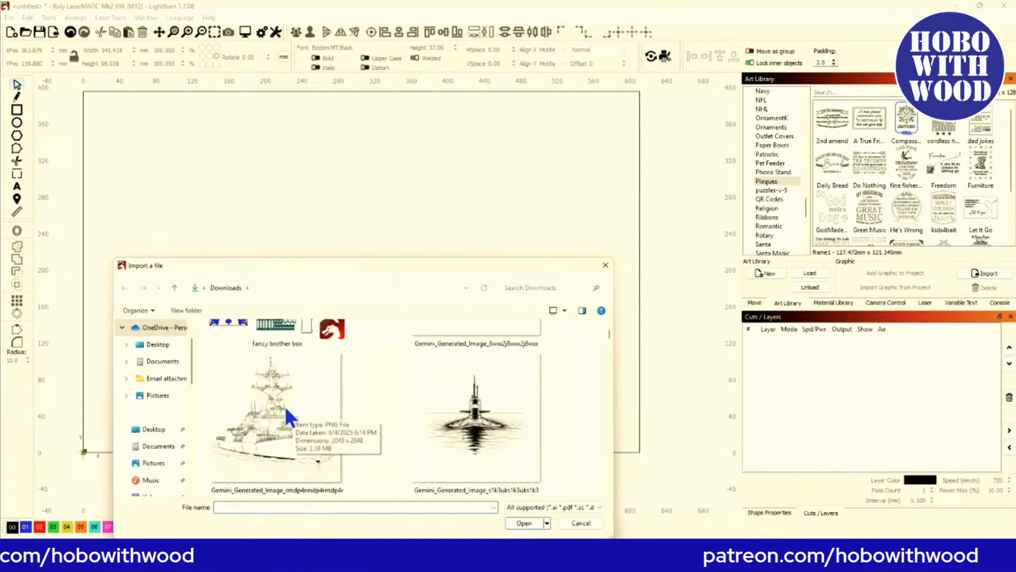
scroll(310, 425, "down", 1)
scroll(296, 419, "up", 2)
scroll(295, 429, "down", 1)
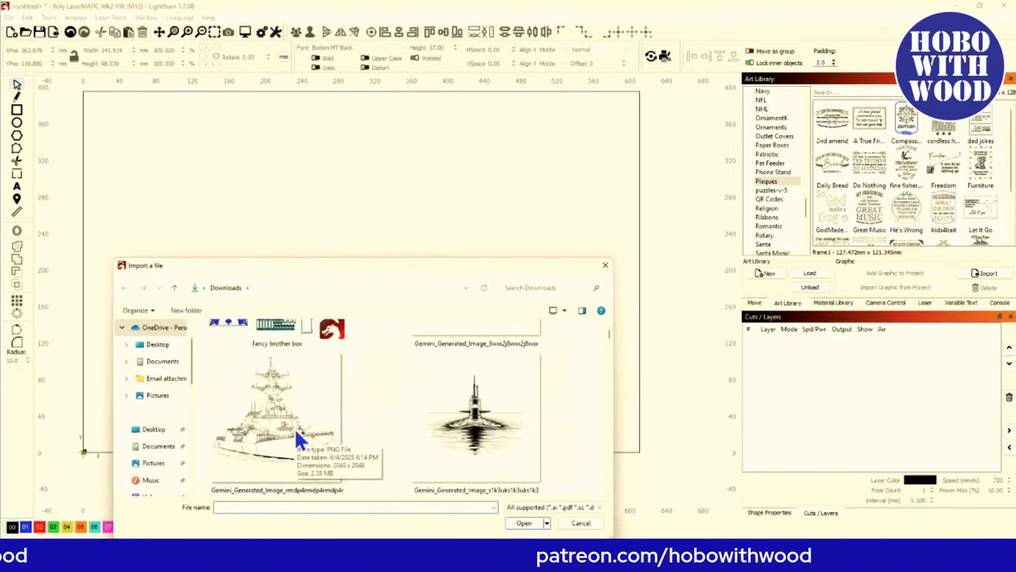
scroll(306, 424, "up", 1)
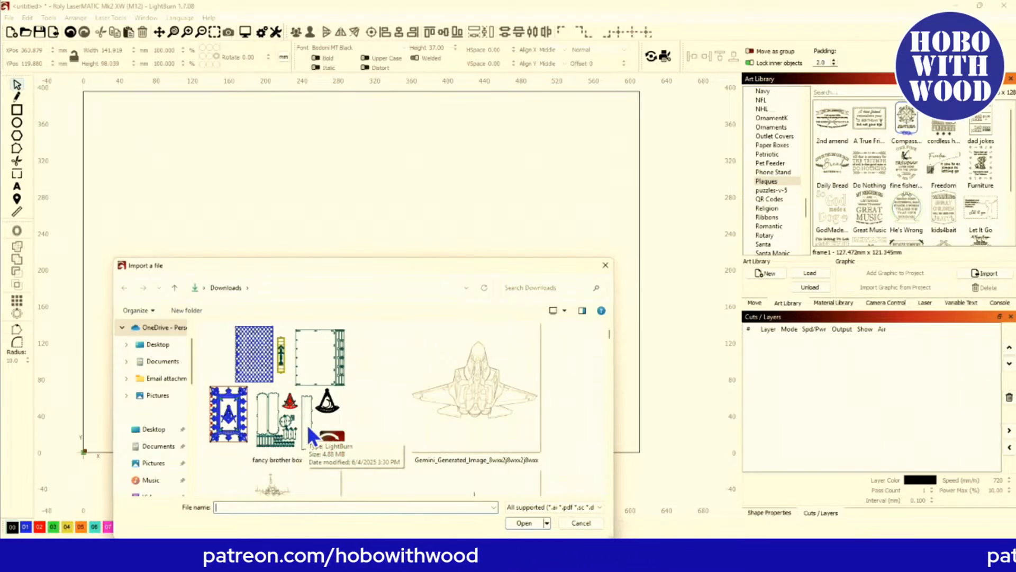
scroll(311, 424, "down", 5)
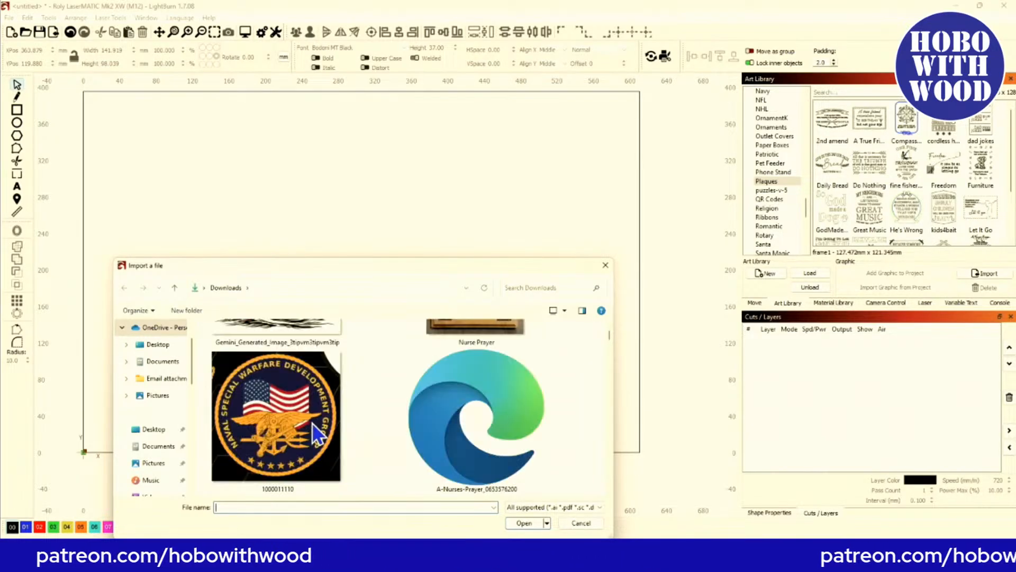
scroll(312, 423, "down", 5)
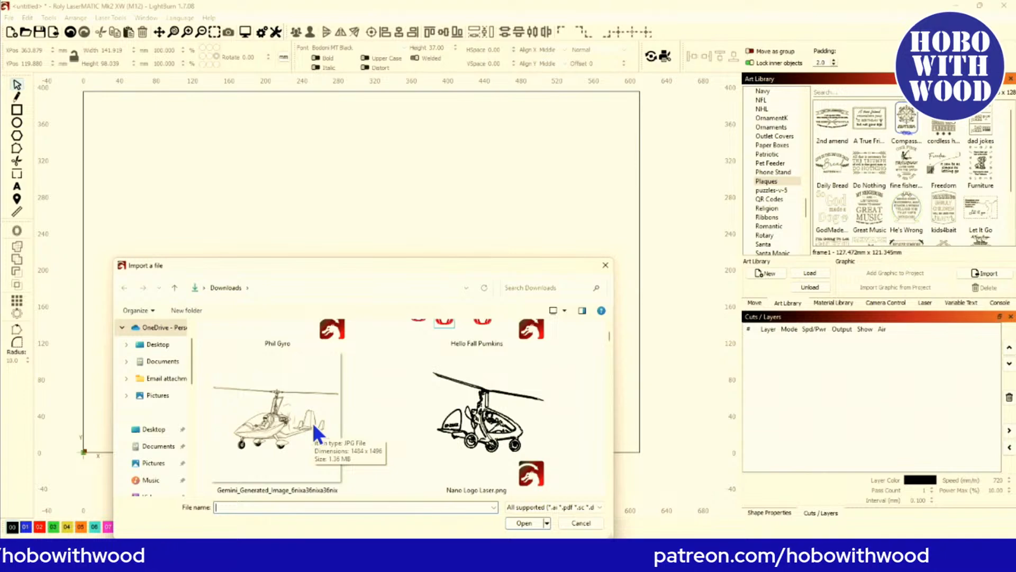
scroll(297, 424, "down", 4)
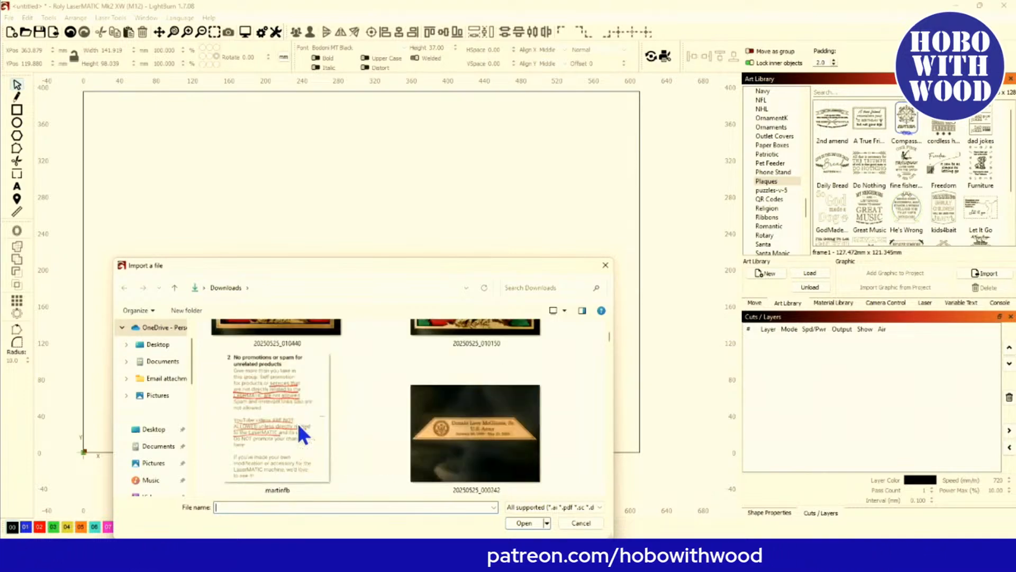
scroll(298, 423, "up", 3)
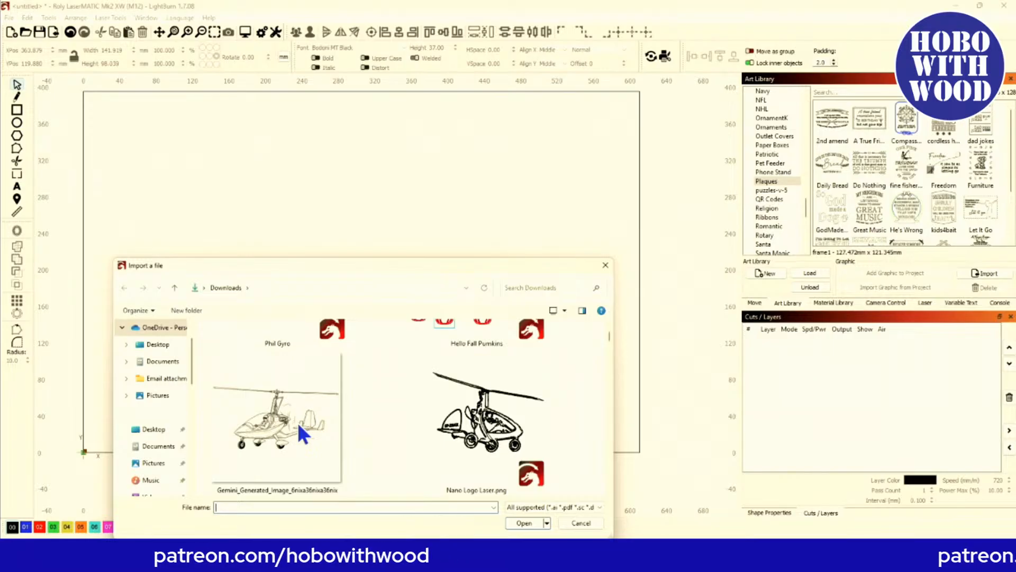
scroll(298, 423, "up", 4)
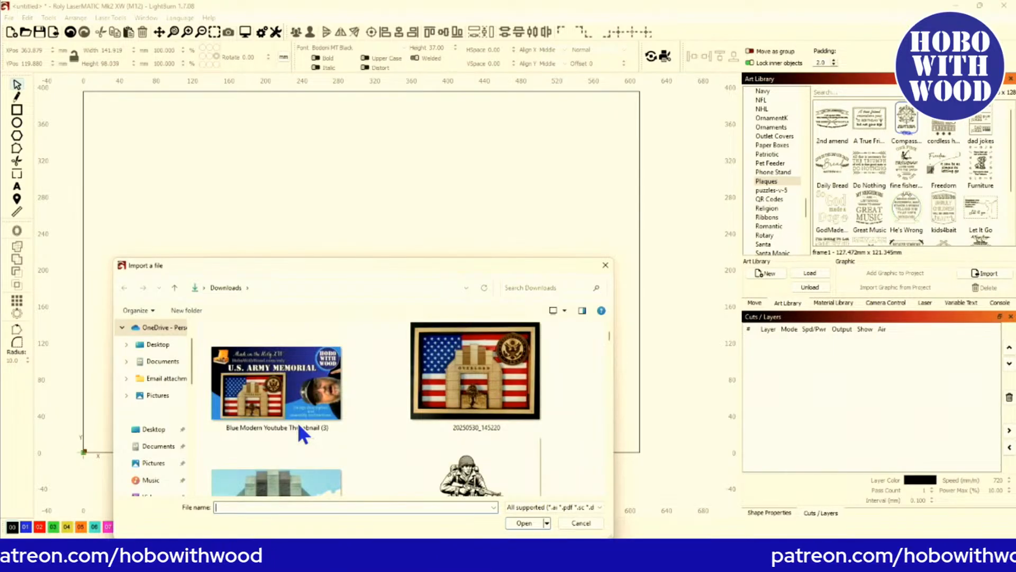
left_click(442, 403)
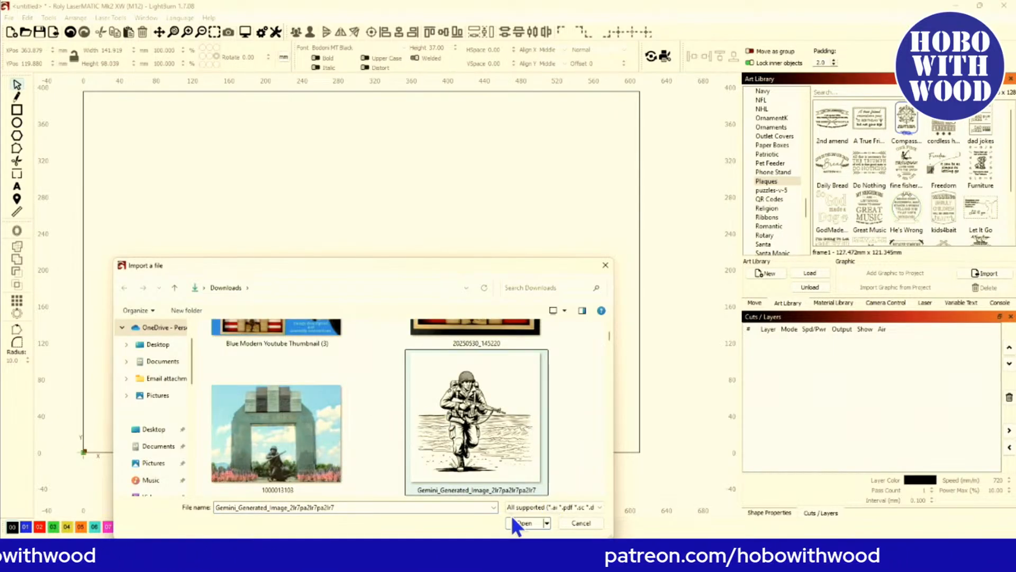
left_click(524, 523)
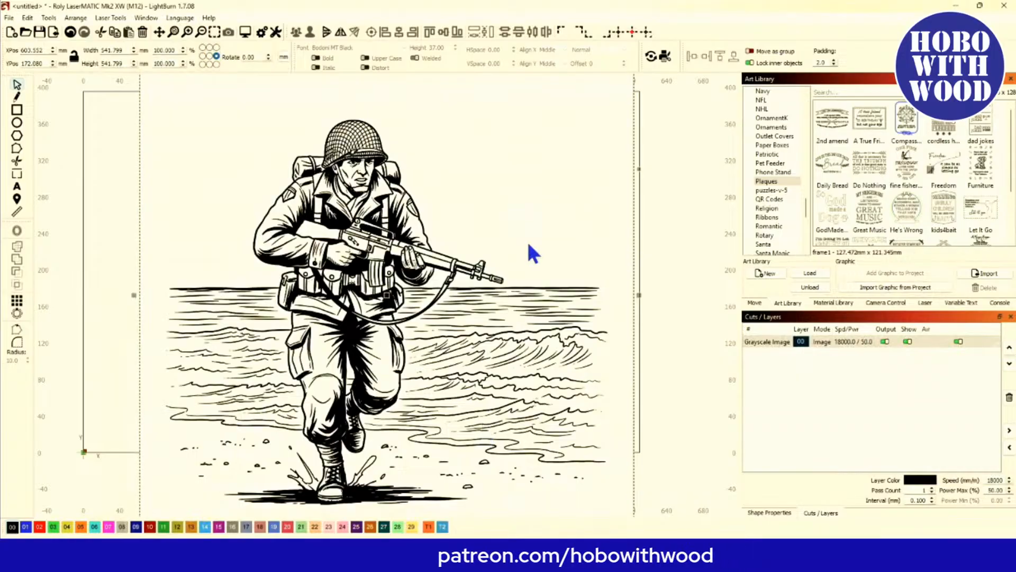
Shrink the soldier image to about 376 mm square and move it up and slightly left so it fits inside the work area.
scroll(449, 316, "down", 2)
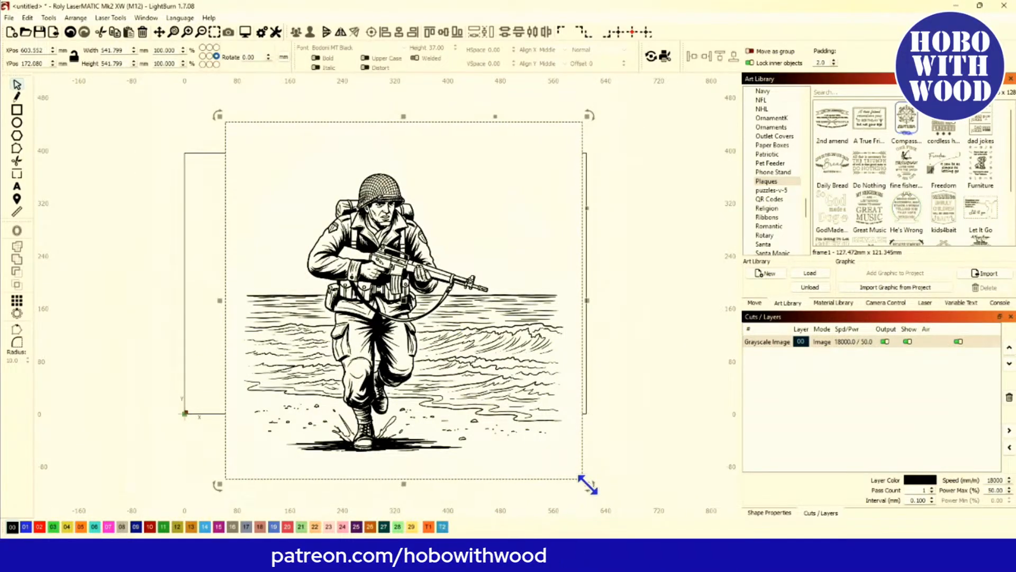
left_click_drag(588, 485, 531, 422)
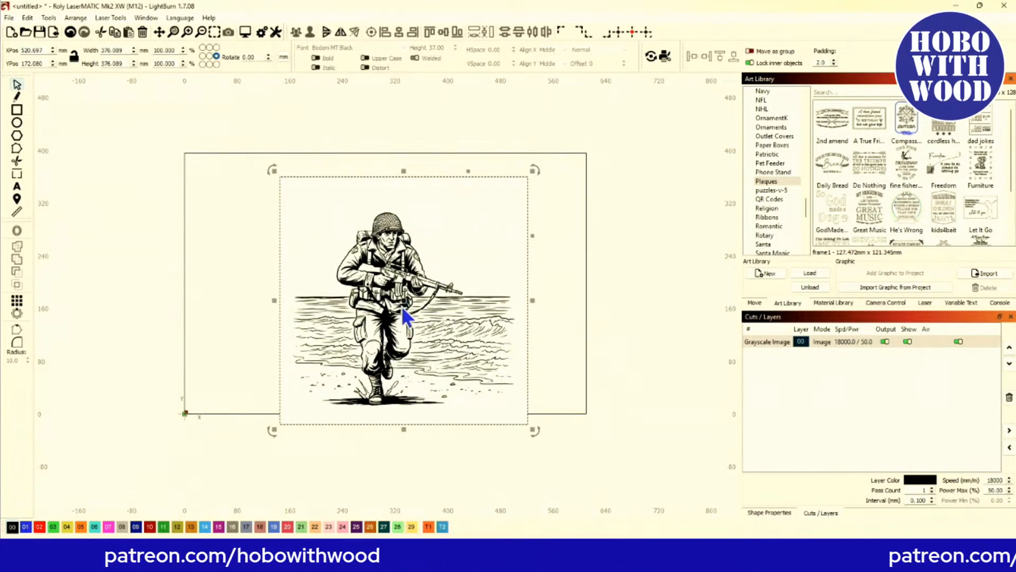
left_click_drag(397, 312, 388, 298)
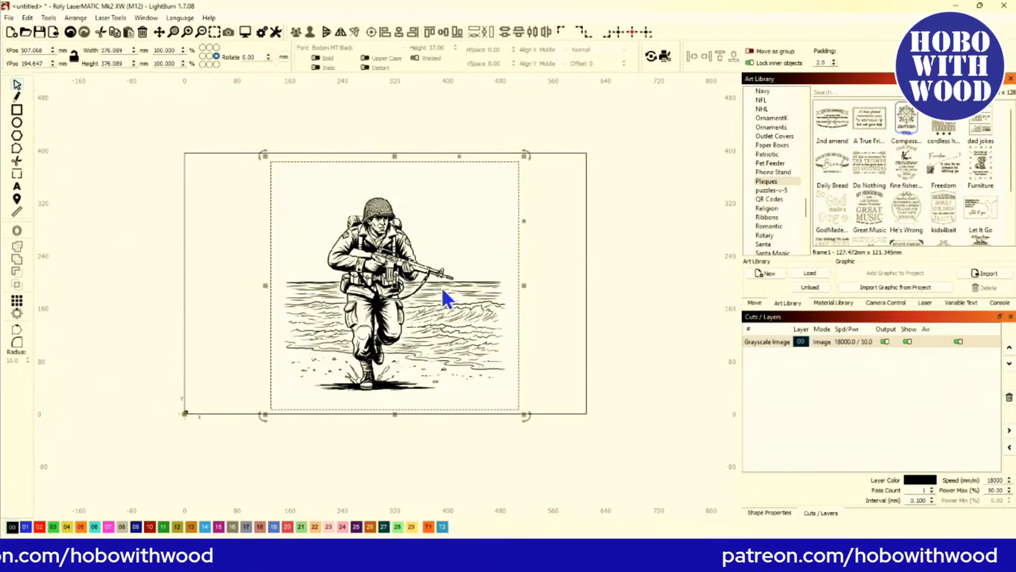
scroll(443, 290, "right", 2)
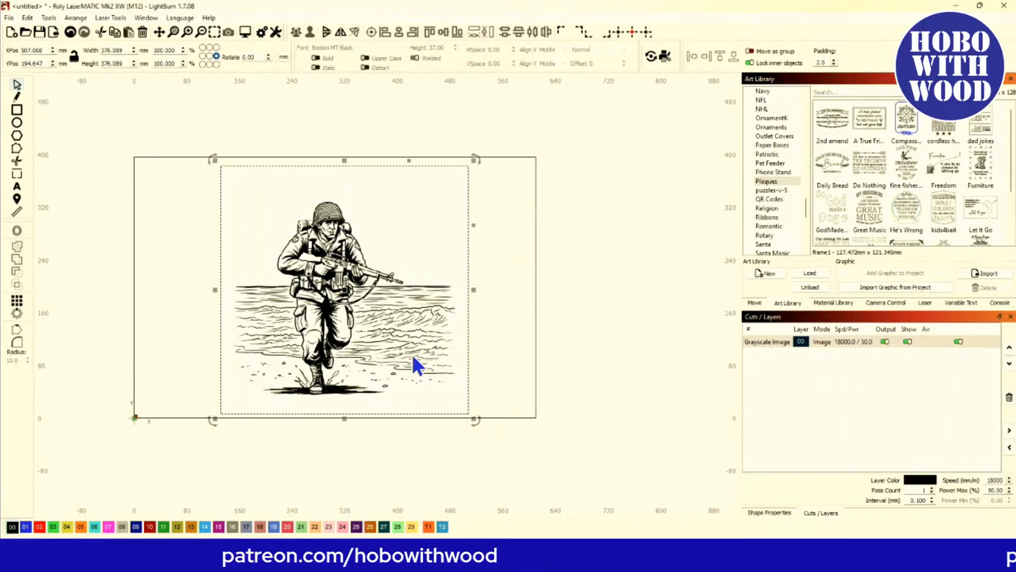
Open the image adjustments for the soldier picture and set its resolution to 500 DPI.
right_click(333, 318)
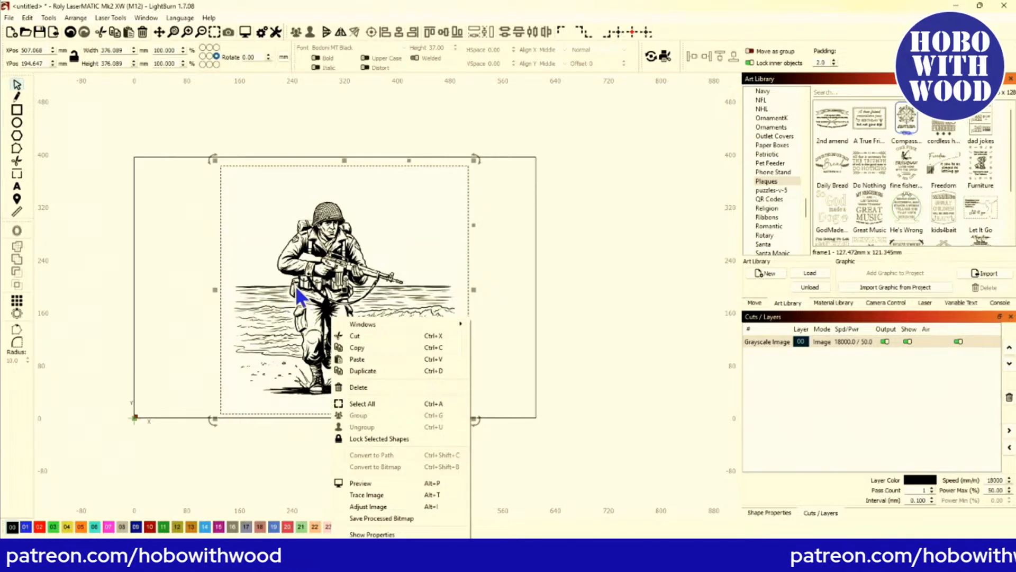
left_click(382, 508)
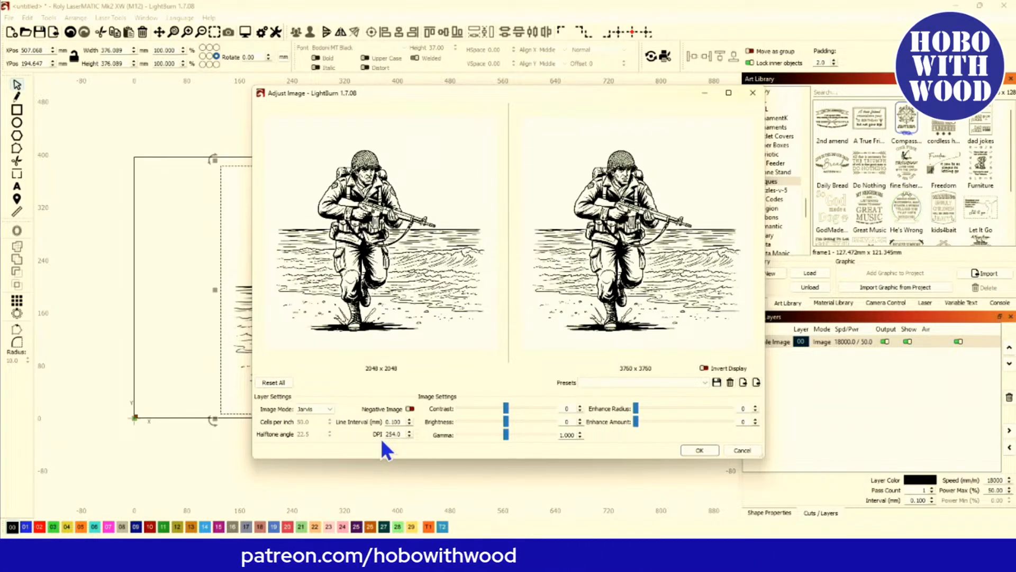
left_click_drag(403, 435, 378, 435)
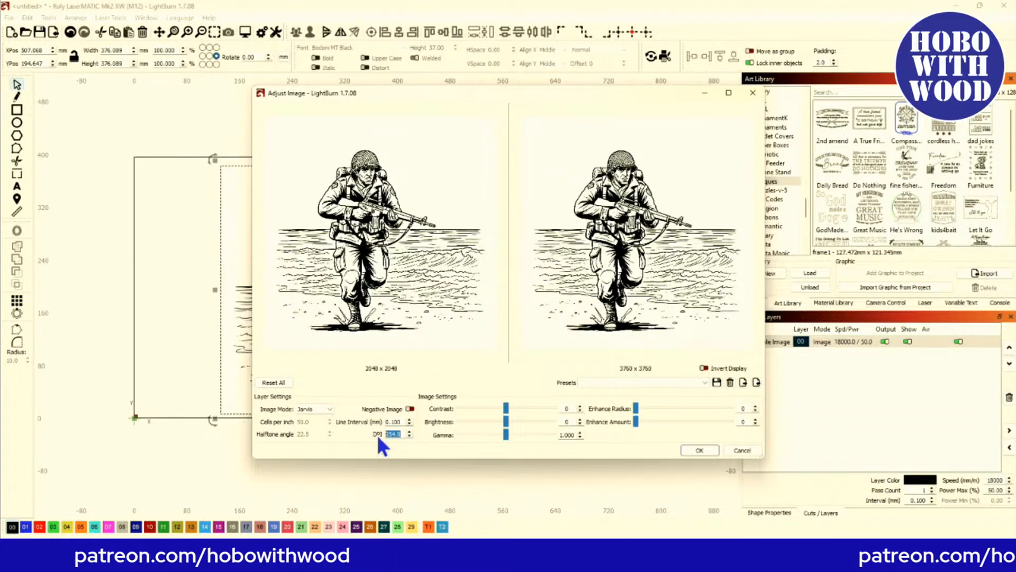
type("50")
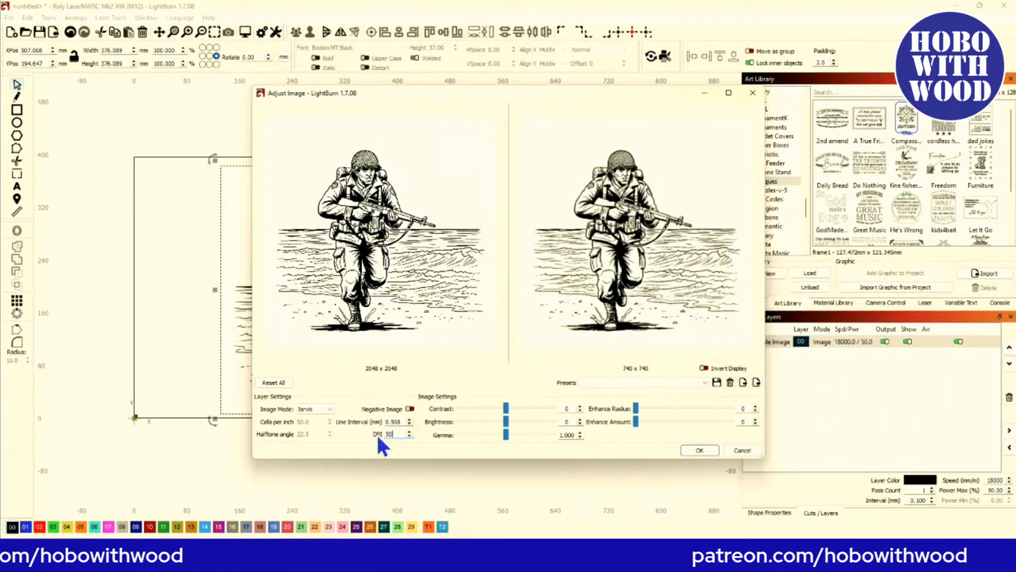
type("0")
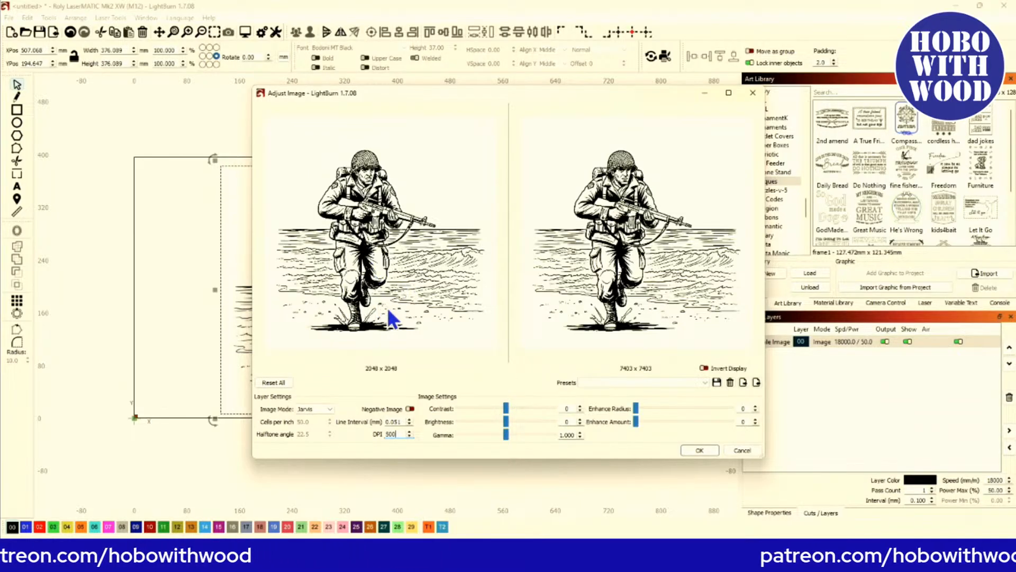
Raise the soldier image's contrast to 18 and lower its gamma to 0.925, with the adjustment window maximized.
mouse_move(507, 408)
left_mouse_down()
mouse_move(488, 408)
mouse_move(520, 407)
left_mouse_up()
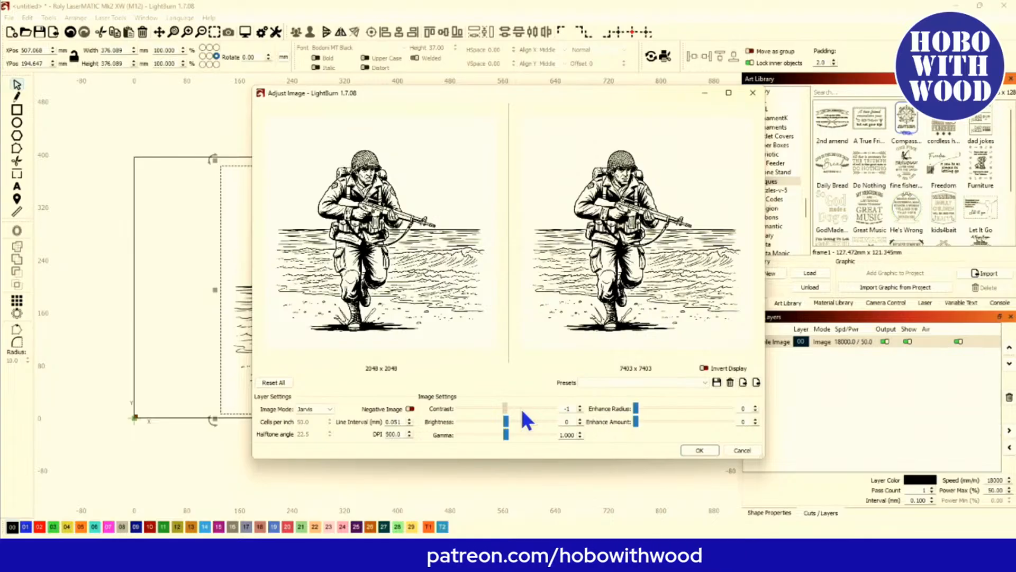
left_click_drag(519, 407, 516, 407)
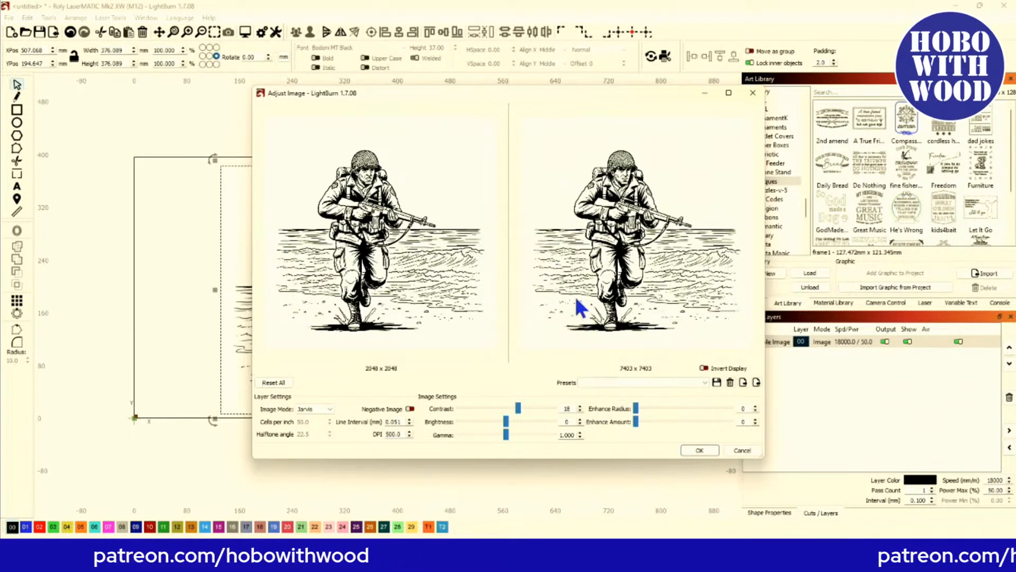
left_click(729, 92)
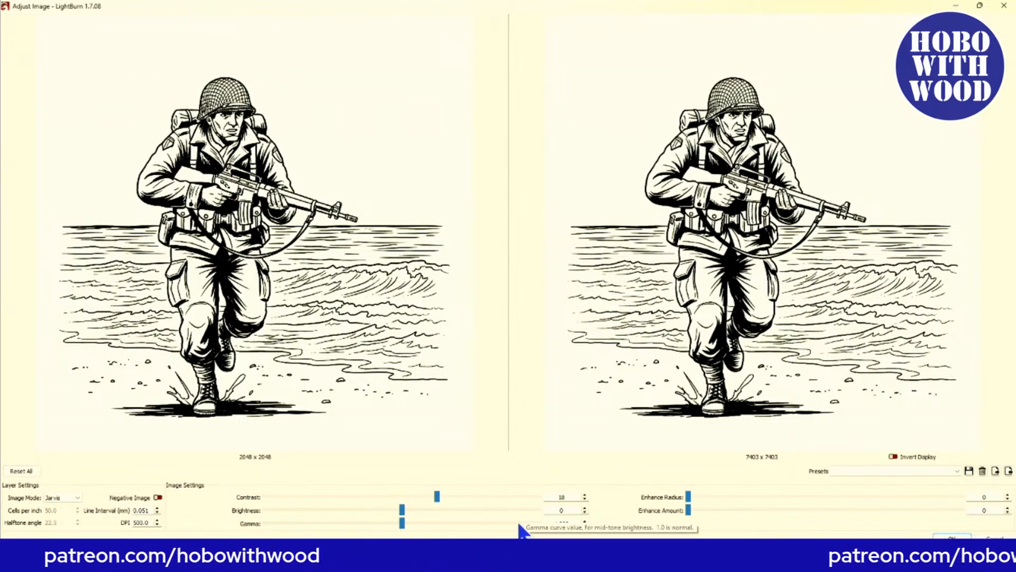
left_click_drag(402, 523, 392, 523)
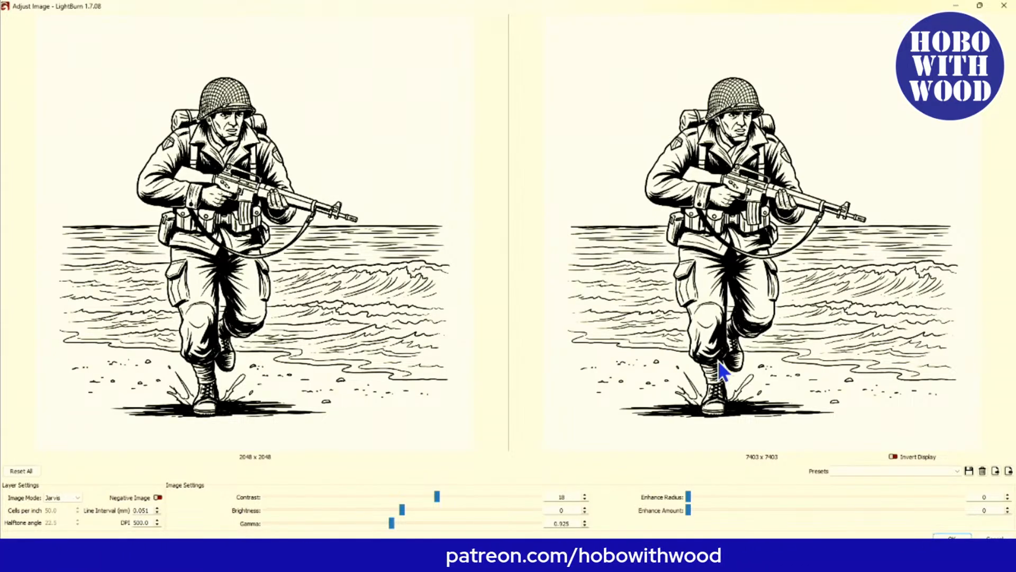
Compare the soldier's trouser shading up close in the original and processed previews, and apply the image adjustments.
scroll(221, 294, "up", 5)
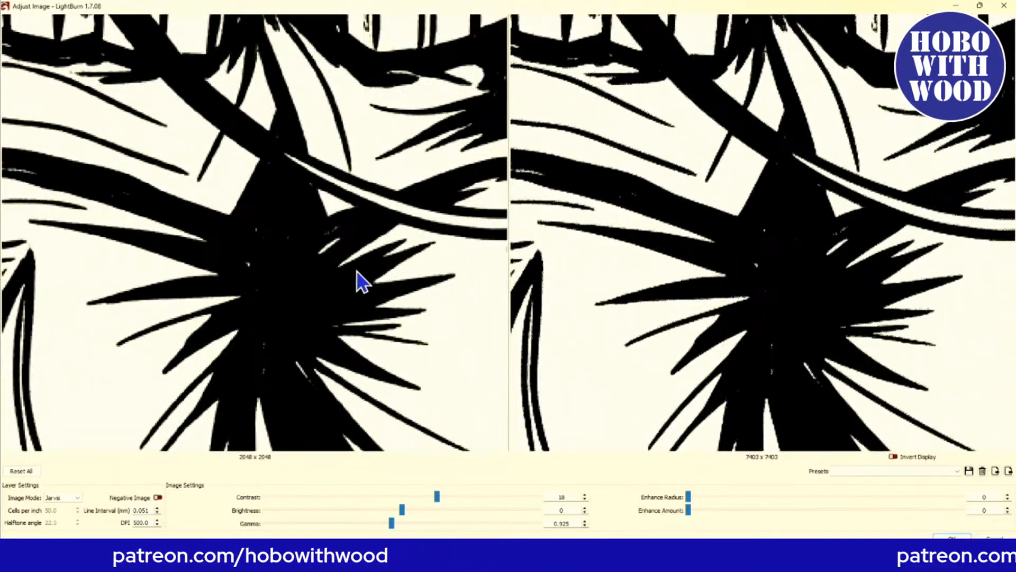
scroll(363, 272, "up", 1)
scroll(364, 261, "up", 3)
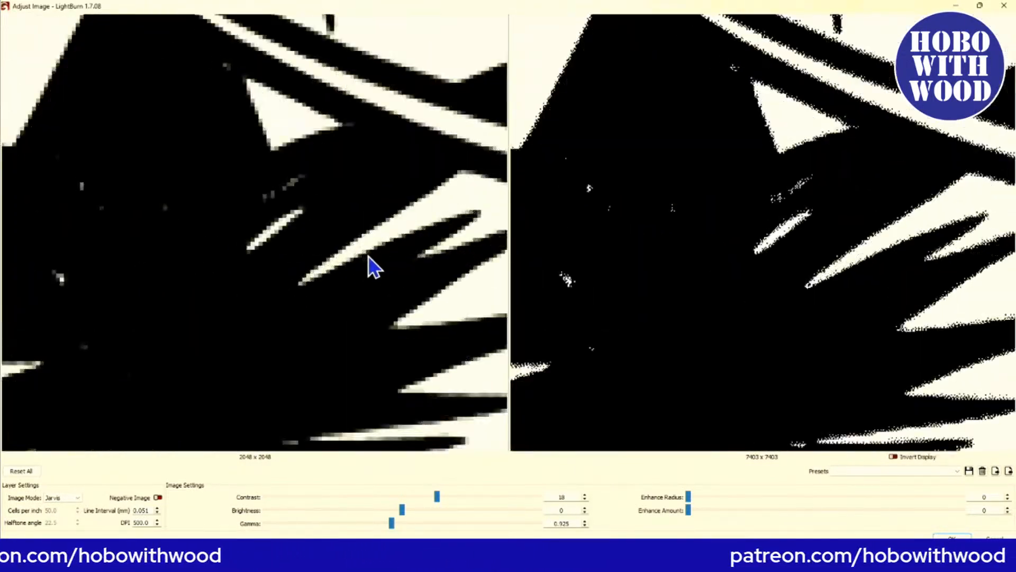
scroll(402, 264, "down", 3)
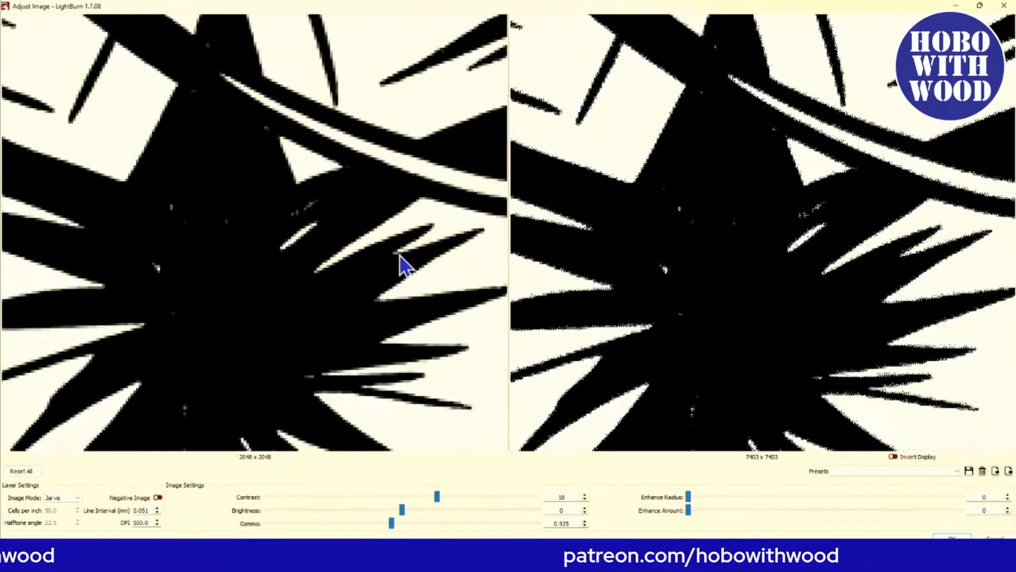
scroll(917, 256, "up", 3)
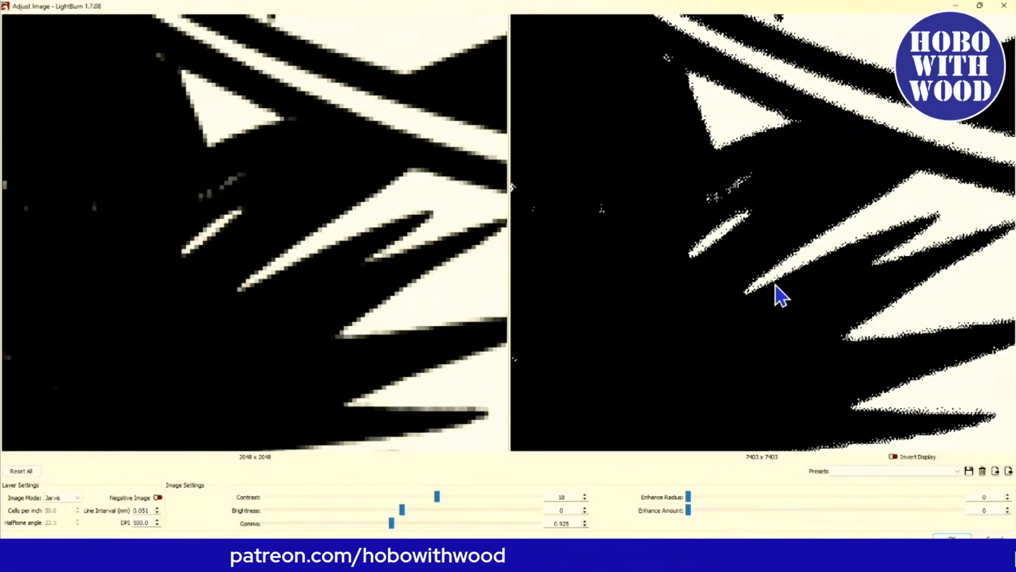
scroll(835, 270, "down", 5)
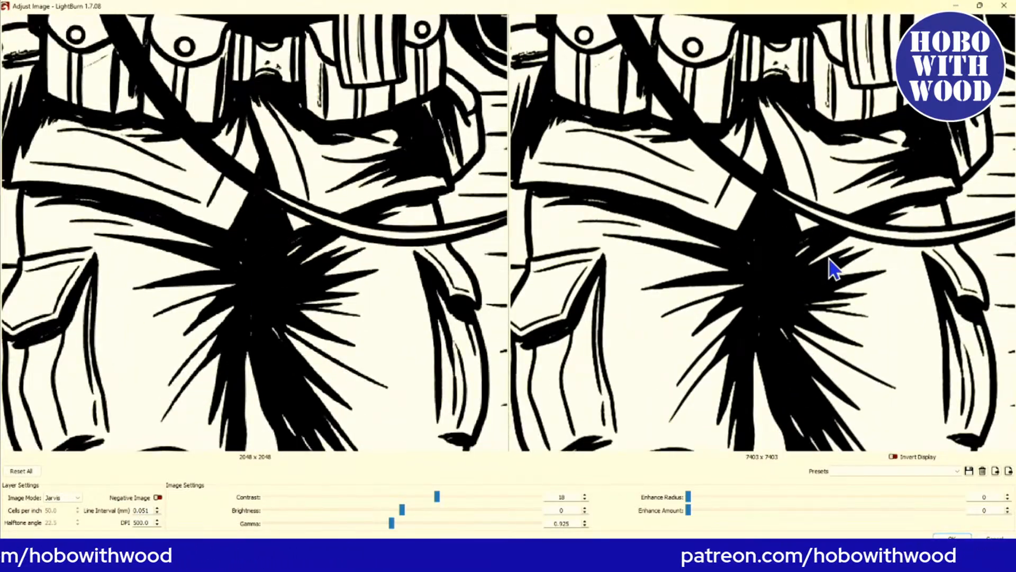
scroll(830, 261, "down", 5)
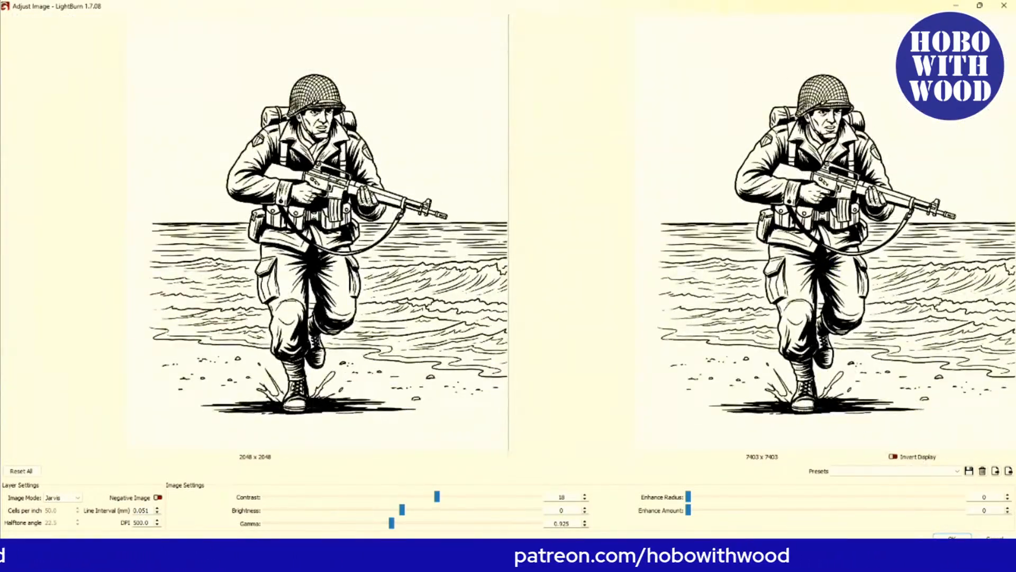
left_click(952, 536)
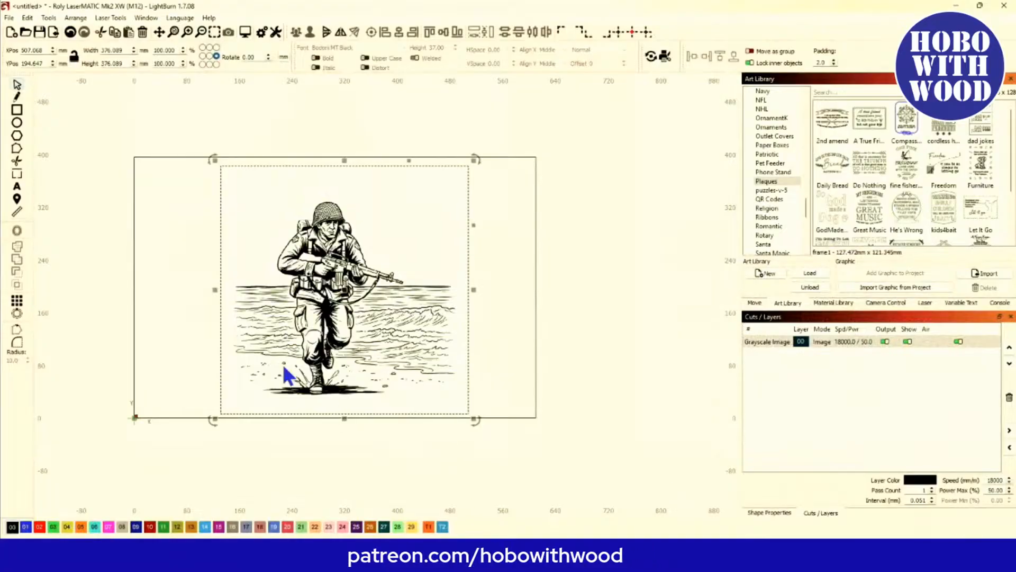
Start an image trace of the soldier picture in a maximized trace window and fade the source image behind the outlines.
right_click(330, 309)
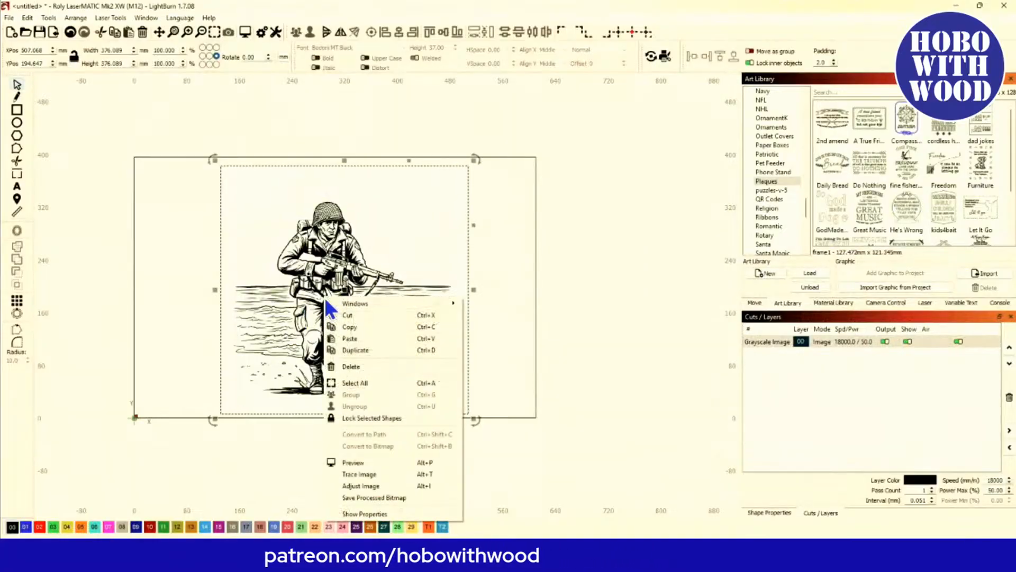
left_click(380, 472)
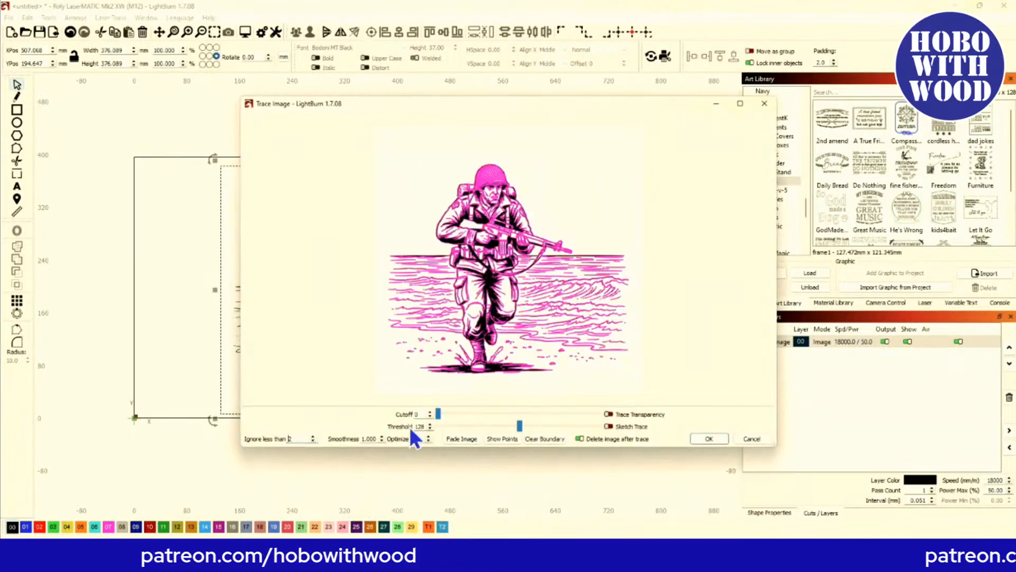
left_click(740, 104)
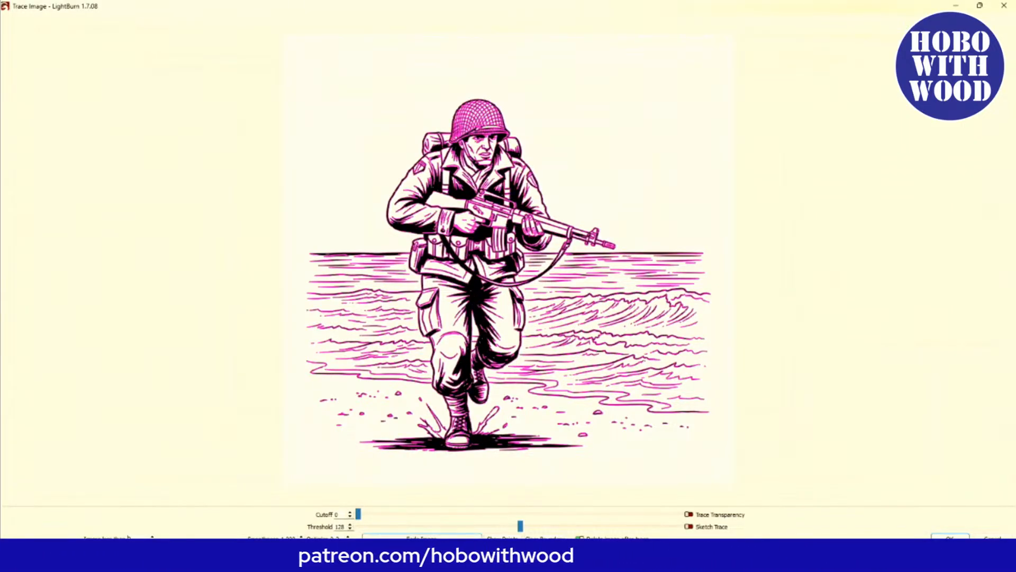
left_click(422, 540)
Examine the trace outlines around the soldier's belt pouches and upper body, and accept the trace at threshold 128.
scroll(542, 310, "up", 5)
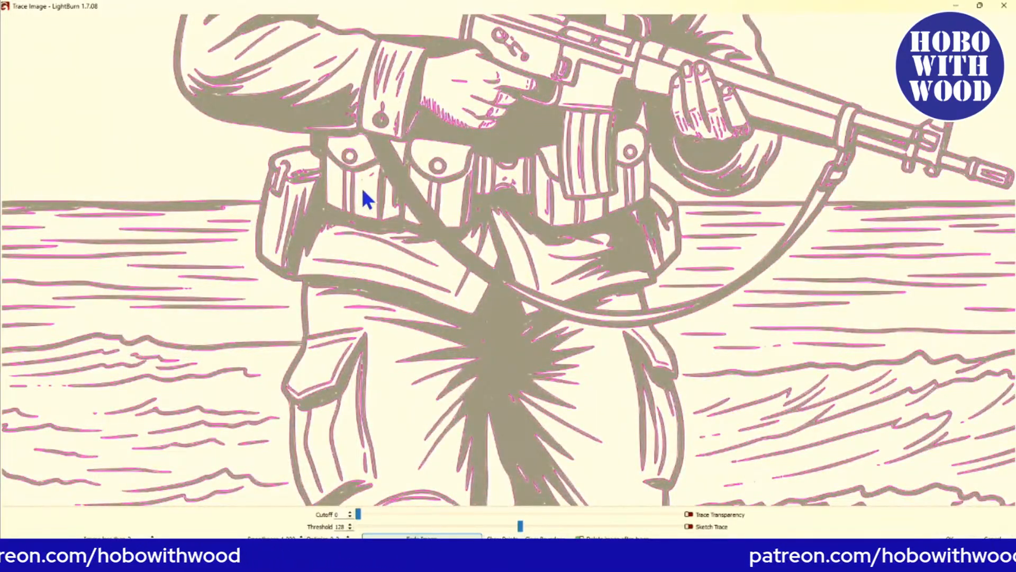
scroll(362, 188, "up", 4)
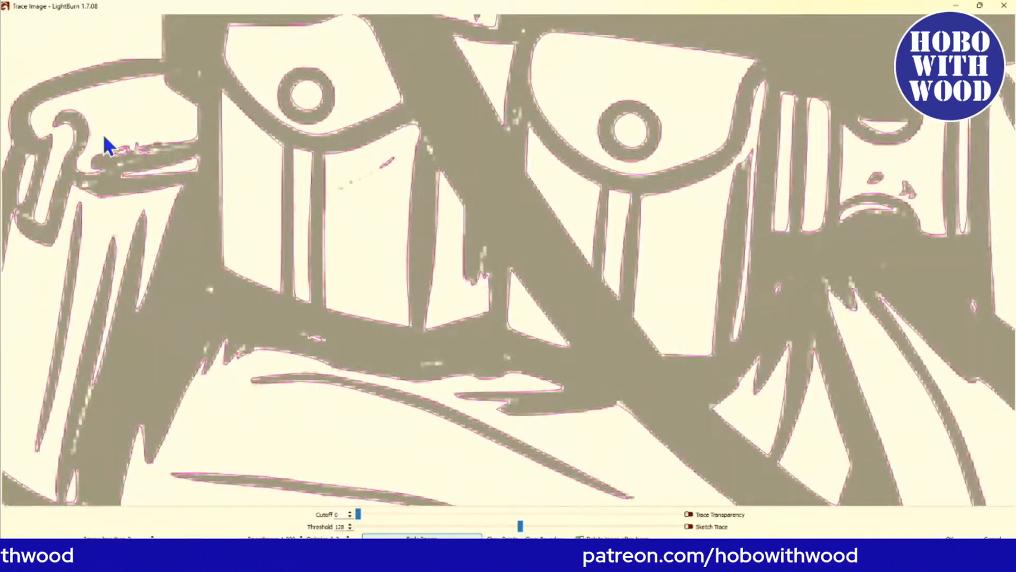
scroll(107, 148, "up", 9)
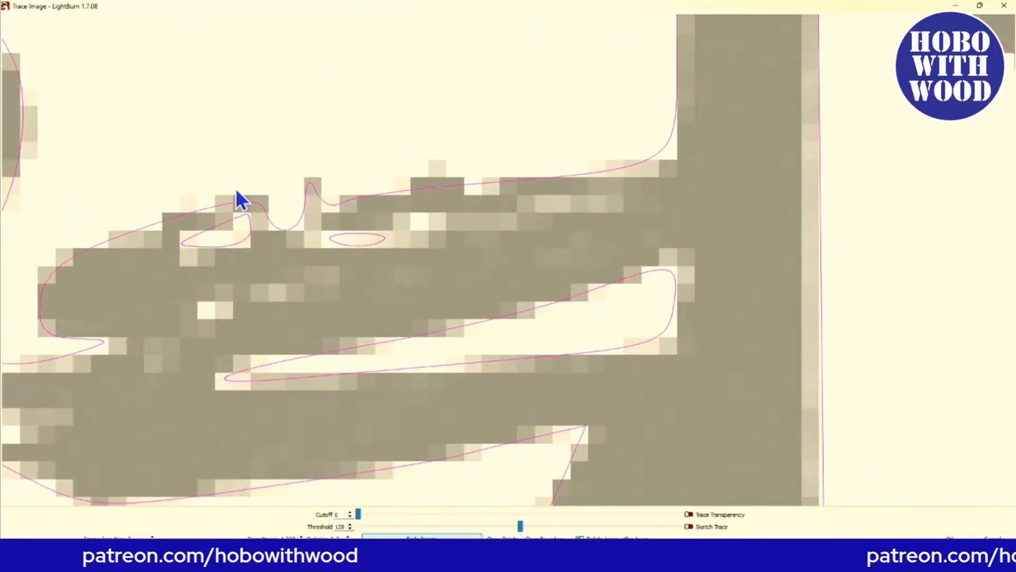
scroll(360, 211, "down", 8)
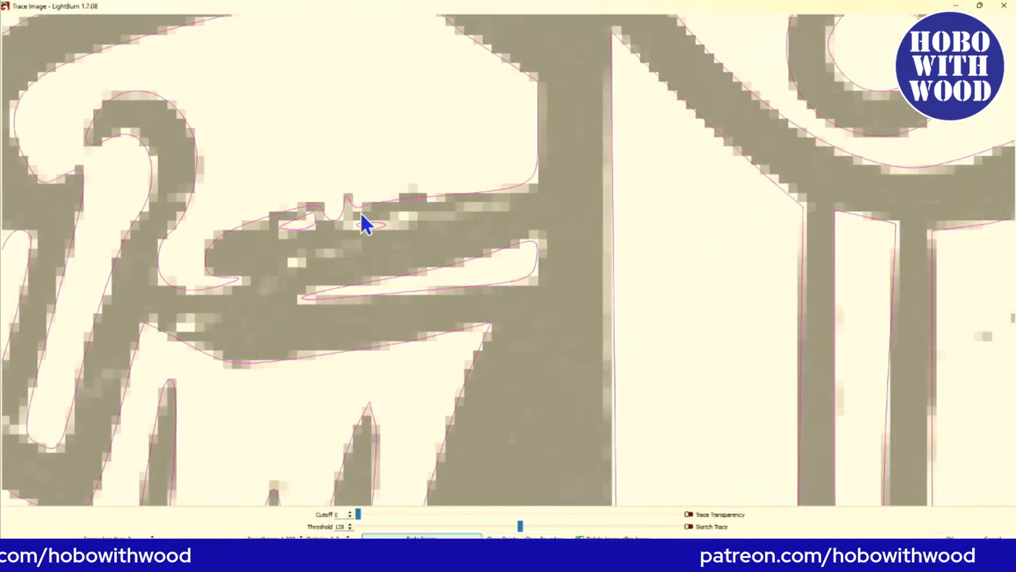
scroll(351, 220, "down", 8)
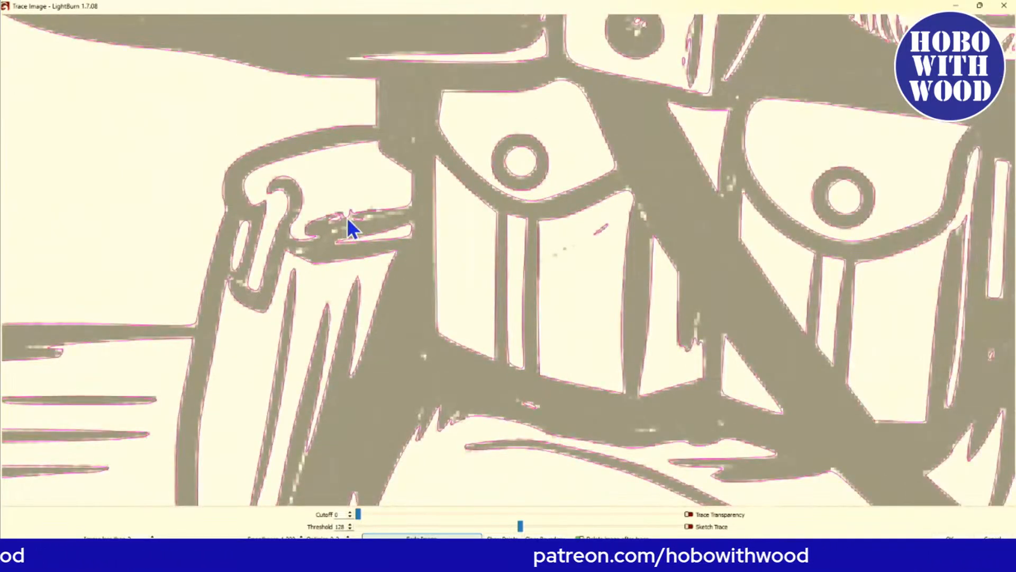
scroll(348, 221, "down", 10)
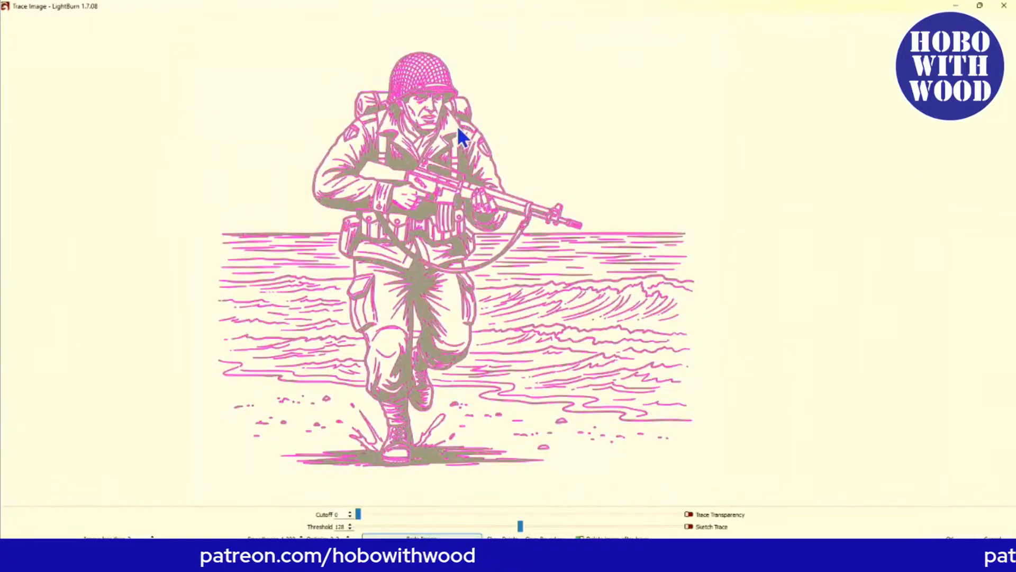
scroll(426, 86, "up", 2)
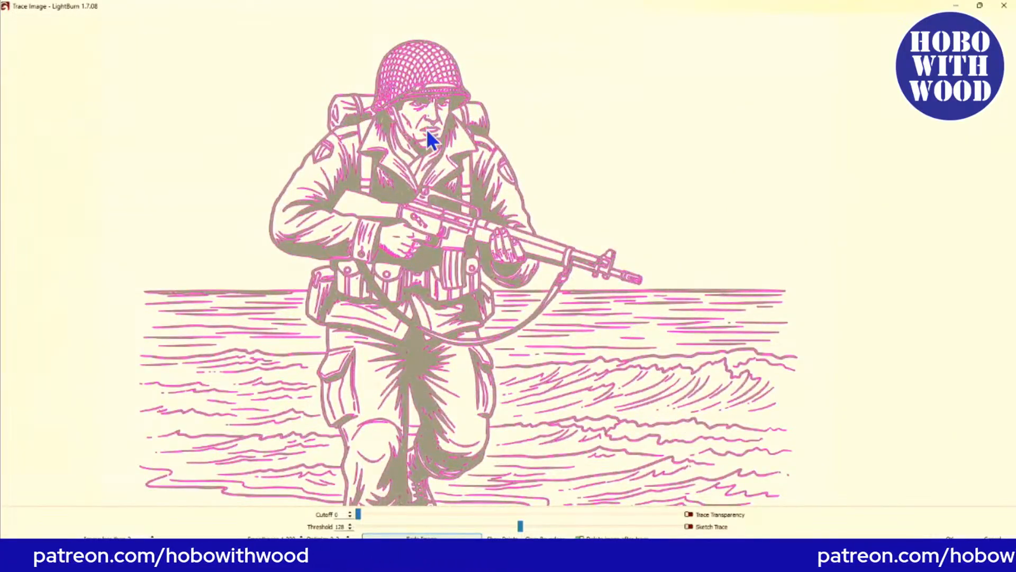
scroll(430, 168, "down", 2)
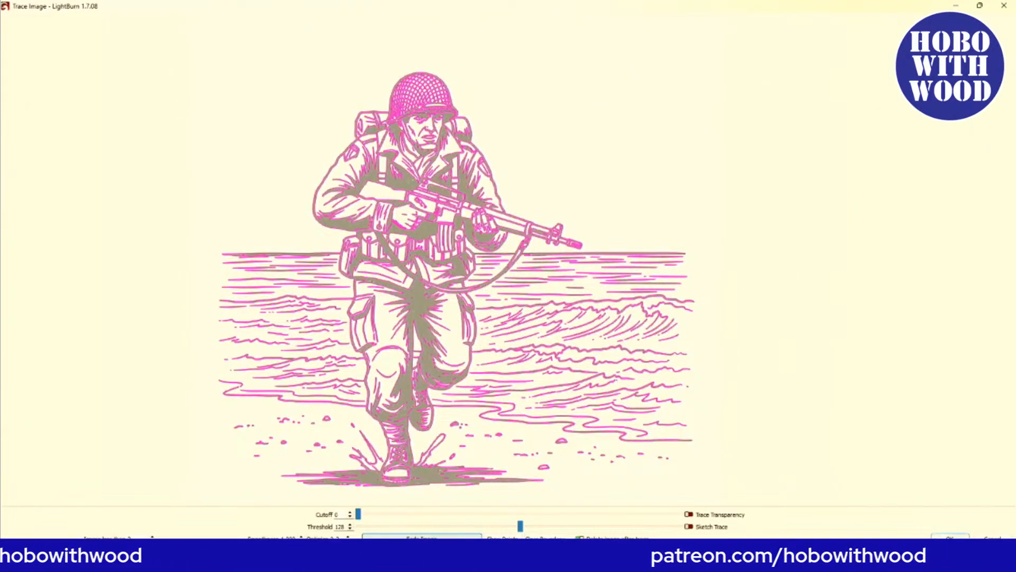
left_click(941, 533)
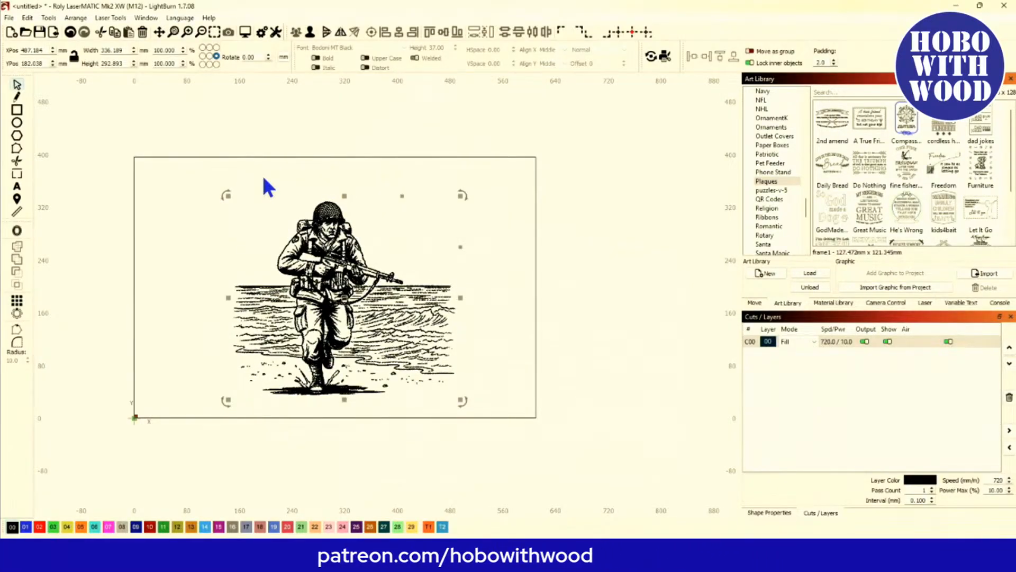
Switch the traced soldier to wireframe view and inspect the outlines of the belt pouch up close.
key("alt+shift+w")
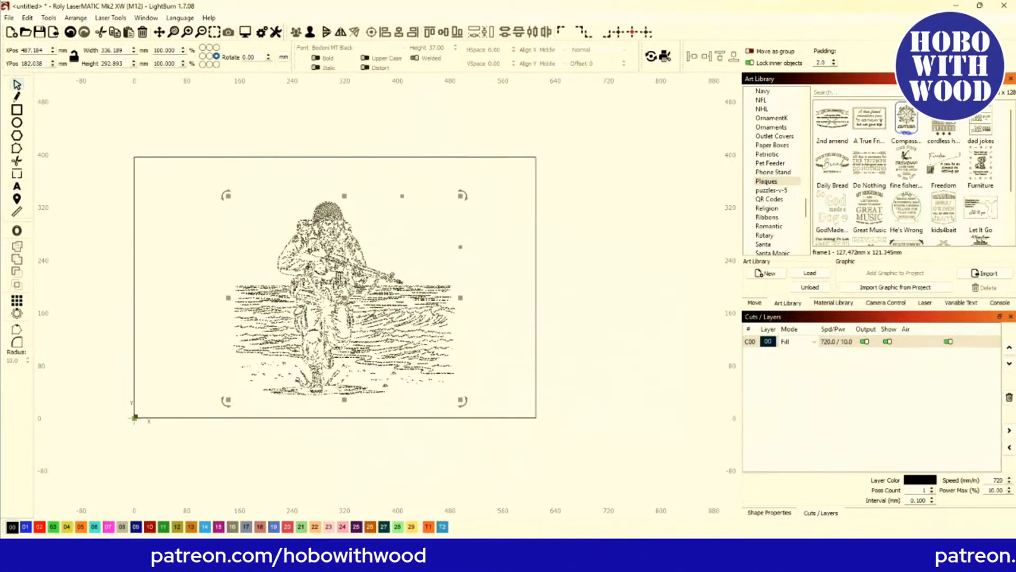
scroll(309, 258, "up", 3)
scroll(261, 273, "up", 8)
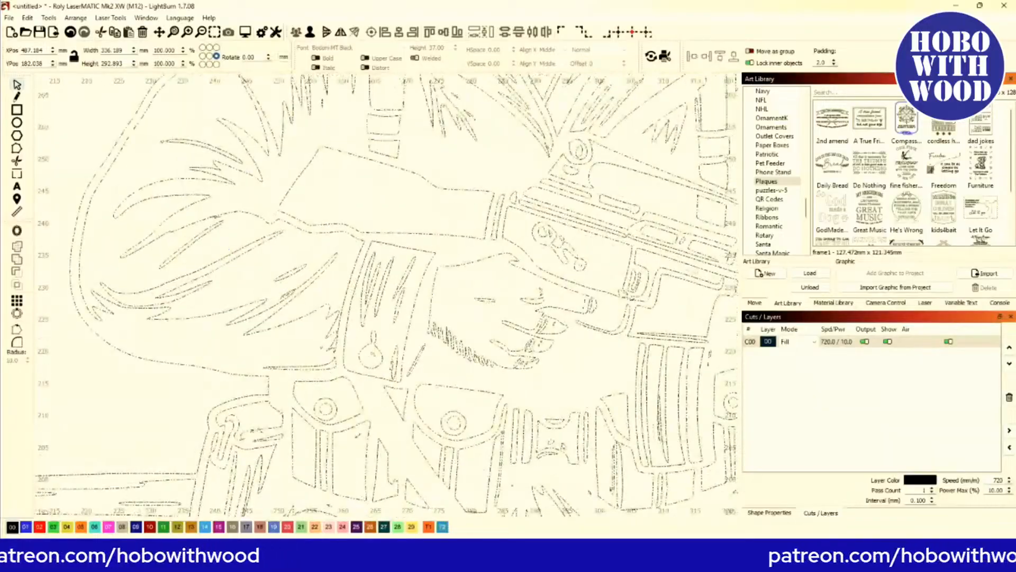
scroll(249, 329, "down", 8)
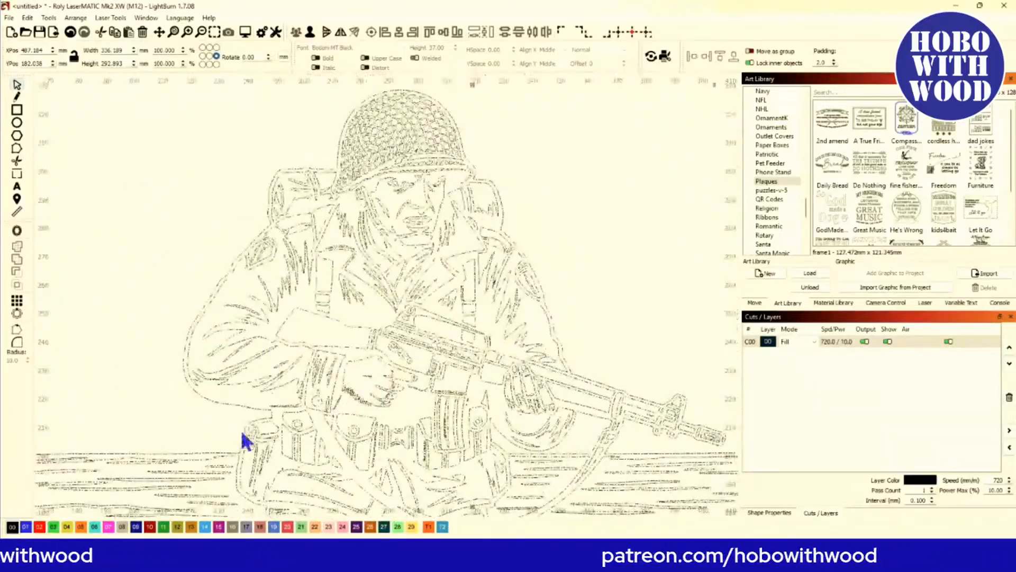
scroll(265, 364, "up", 10)
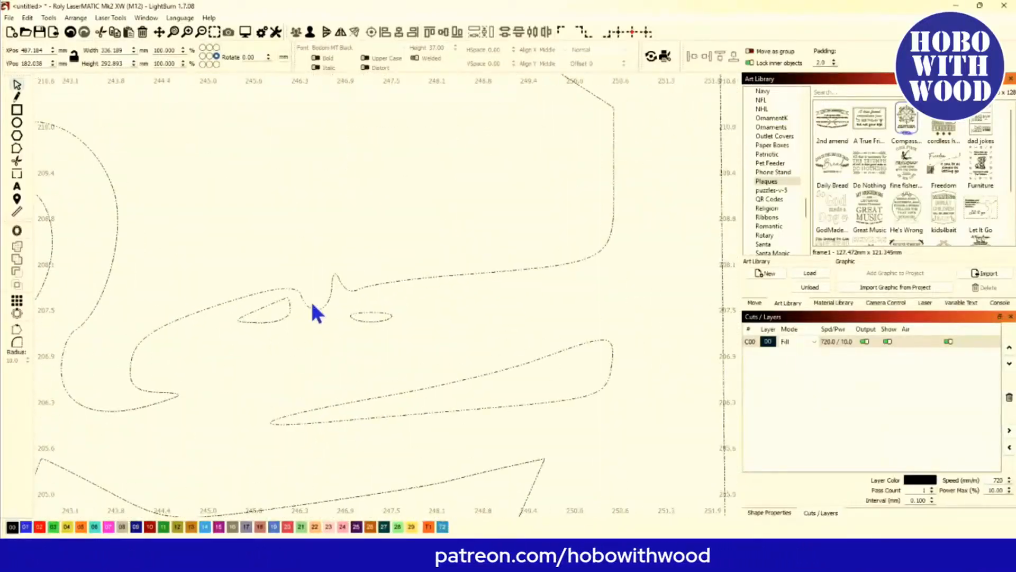
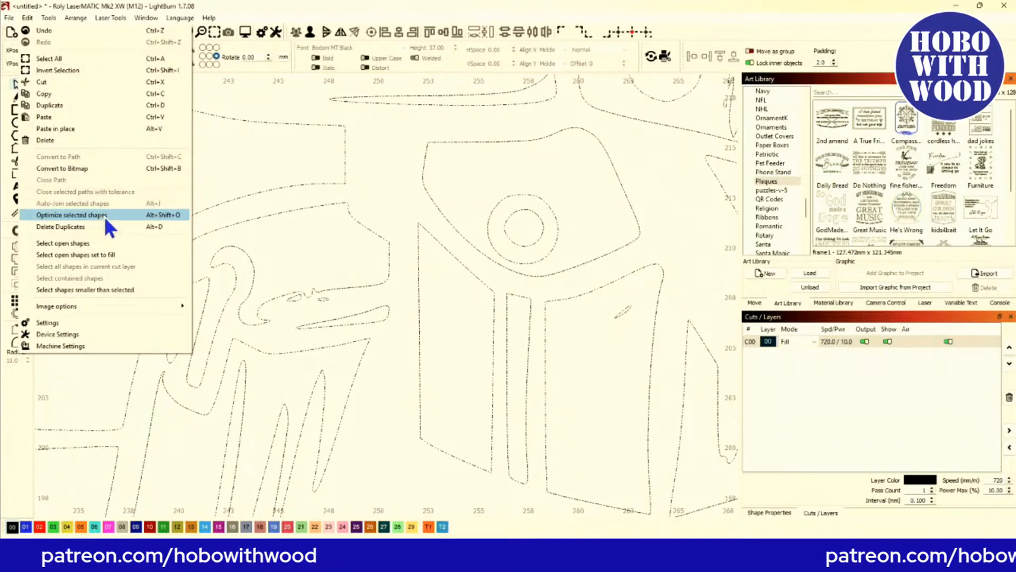
left_click(175, 218)
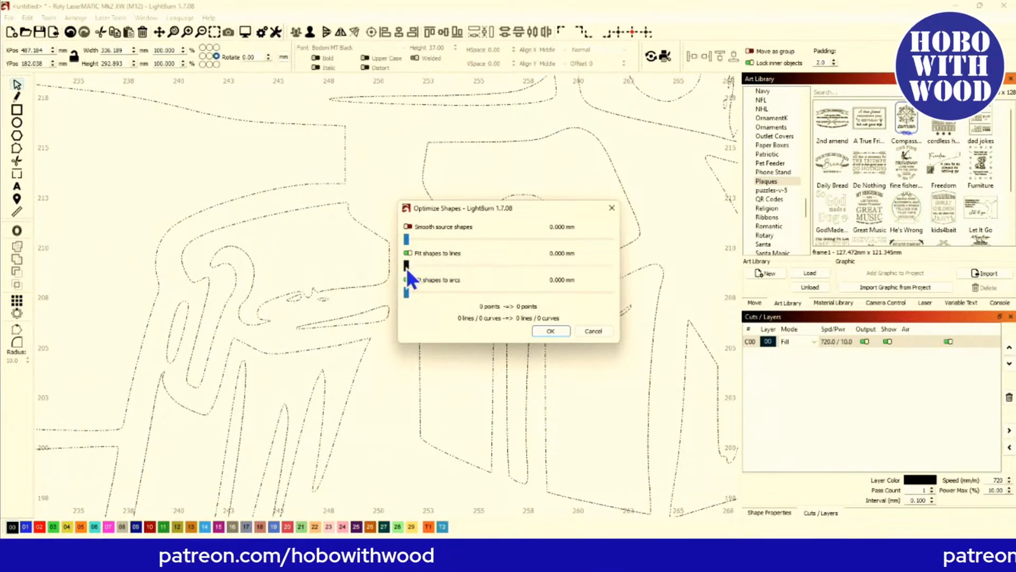
left_click_drag(406, 265, 528, 265)
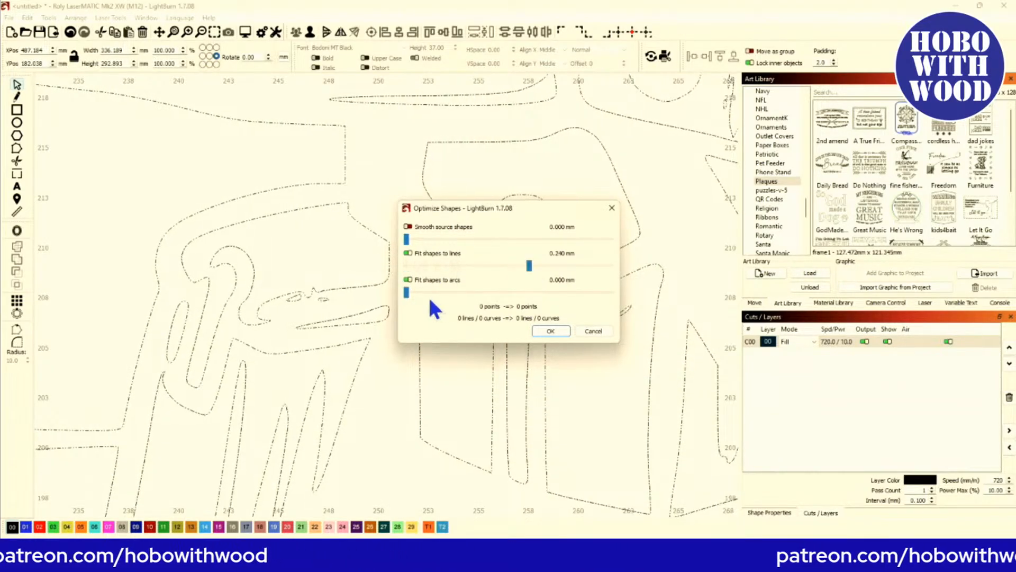
mouse_move(407, 292)
left_mouse_down()
mouse_move(515, 285)
mouse_move(469, 302)
mouse_move(412, 295)
left_mouse_up()
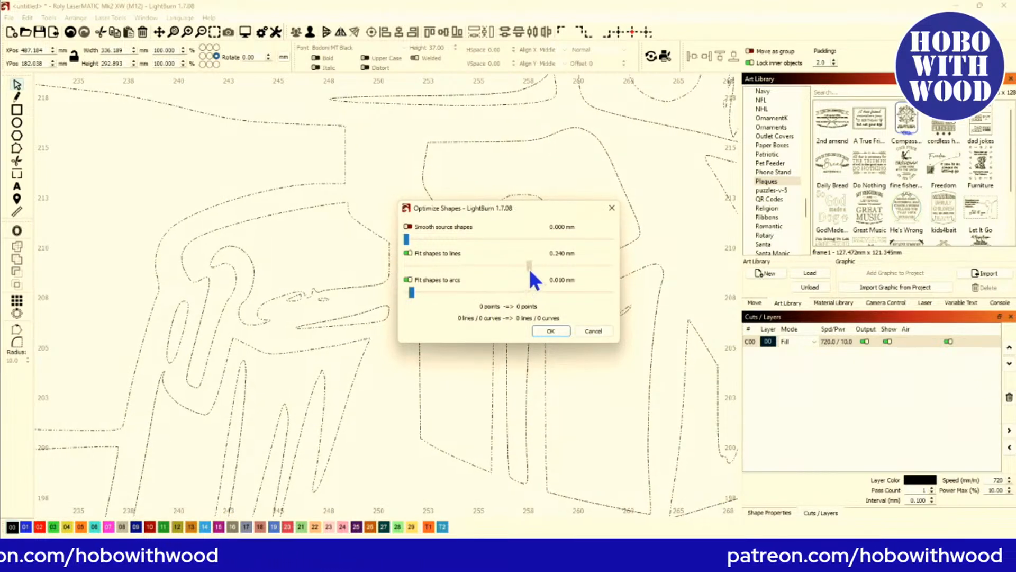
left_click_drag(529, 266, 377, 279)
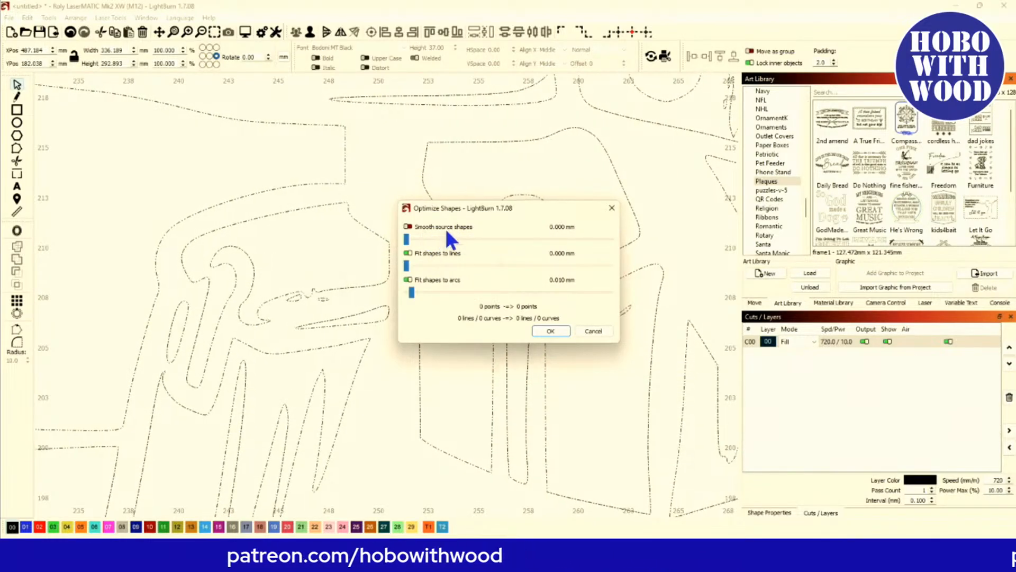
left_click(591, 331)
Try optimizing all traced soldier shapes by fitting them to lines at a 0.276 mm tolerance, and discard the optimization.
scroll(436, 353, "down", 10)
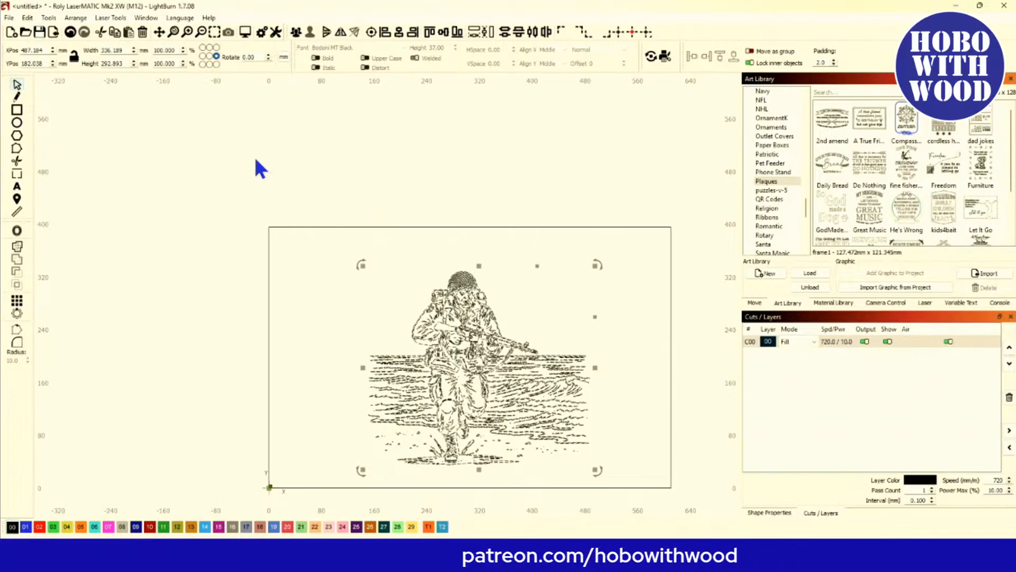
left_click(28, 18)
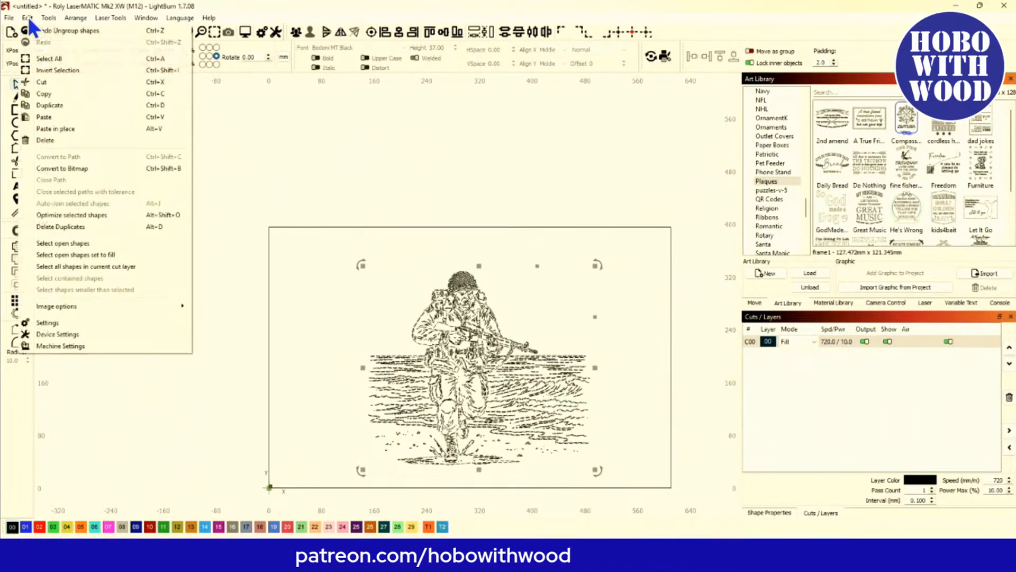
left_click(90, 216)
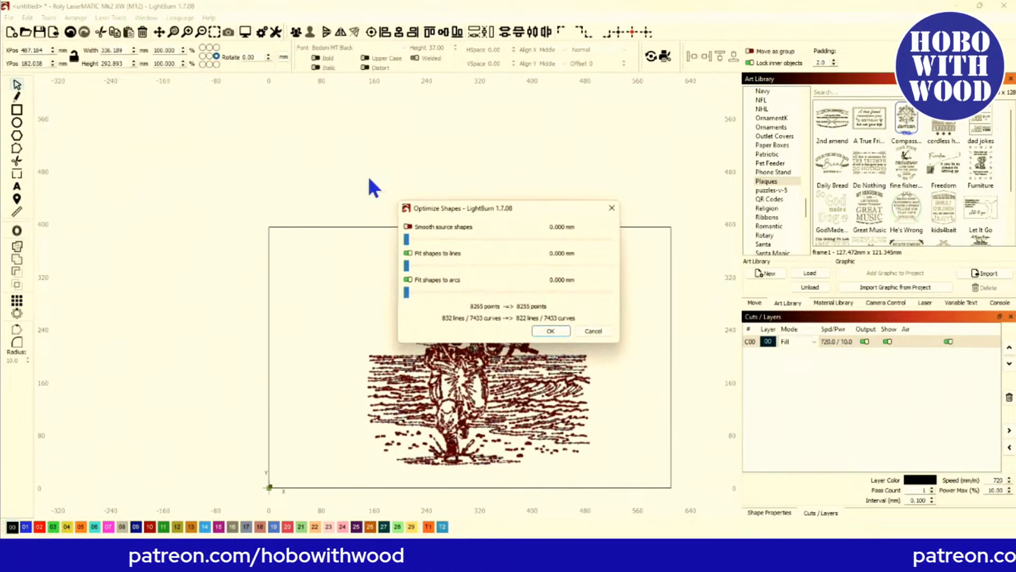
left_click_drag(477, 205, 617, 176)
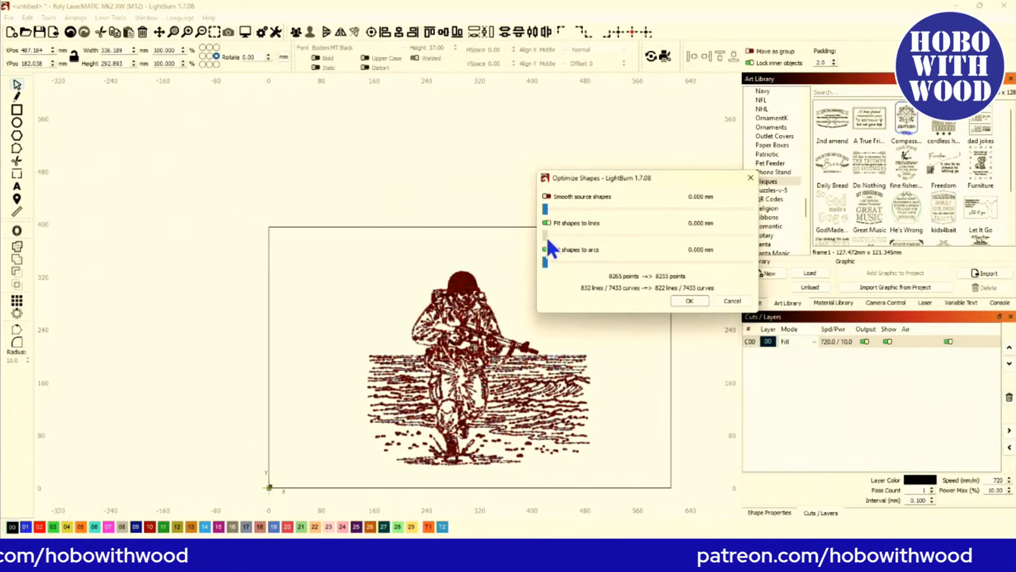
left_click_drag(546, 237, 660, 236)
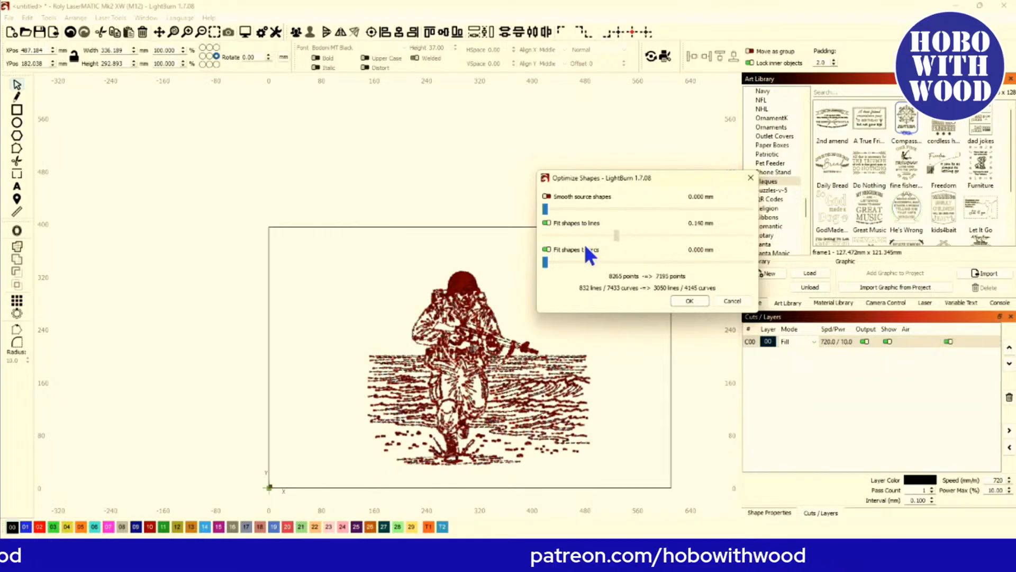
left_click_drag(585, 246, 687, 246)
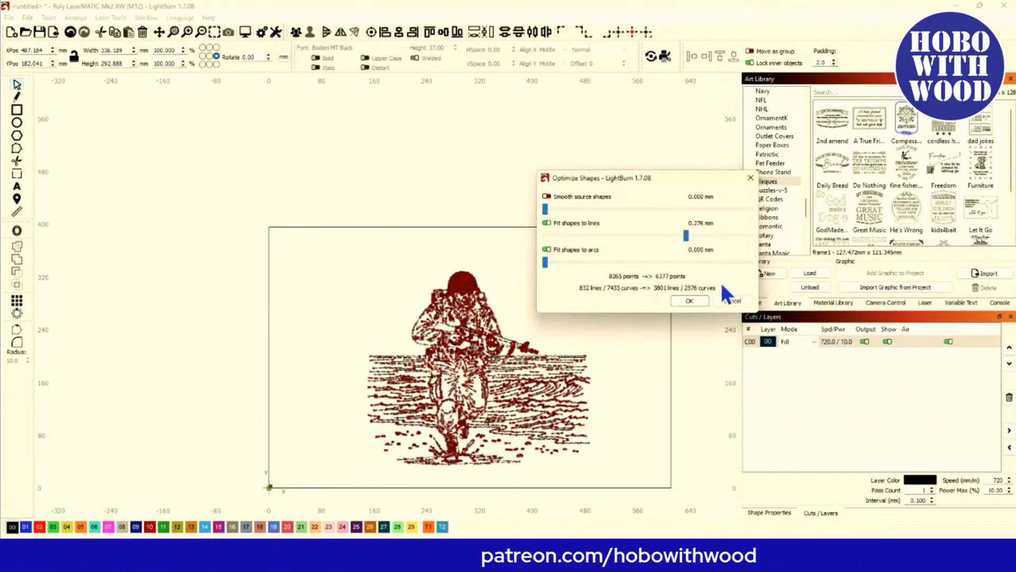
left_click(733, 303)
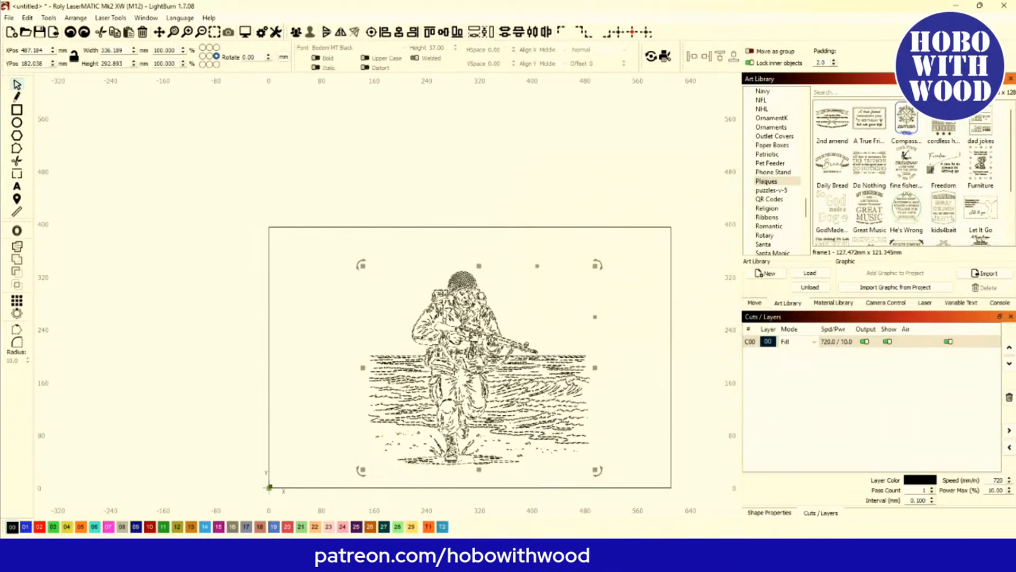
Select only the hooked flap outline of the outermost belt pouch below the soldier's sleeve.
scroll(422, 324, "up", 10)
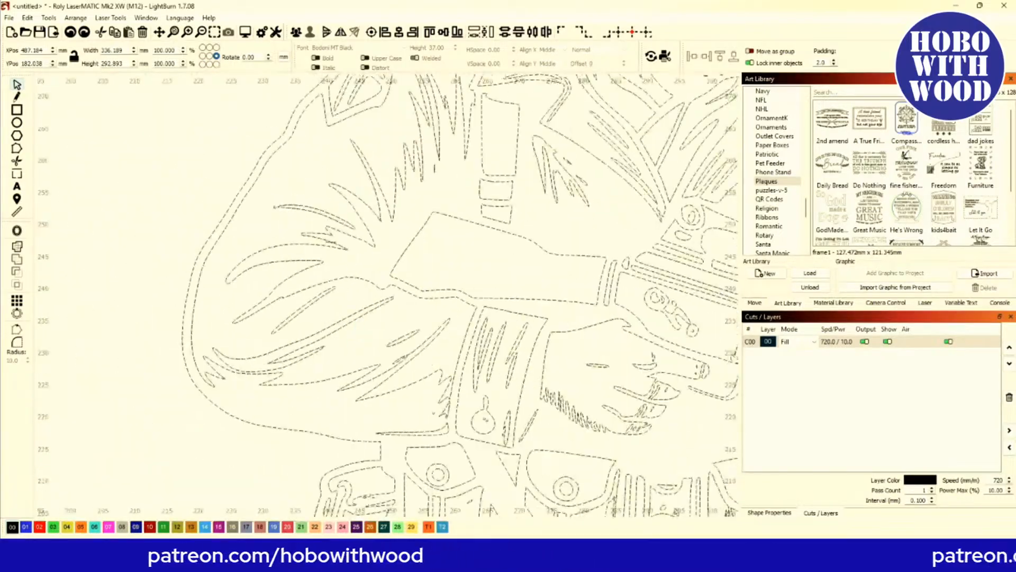
left_click_drag(335, 216, 334, 306)
left_click_drag(397, 372, 311, 354)
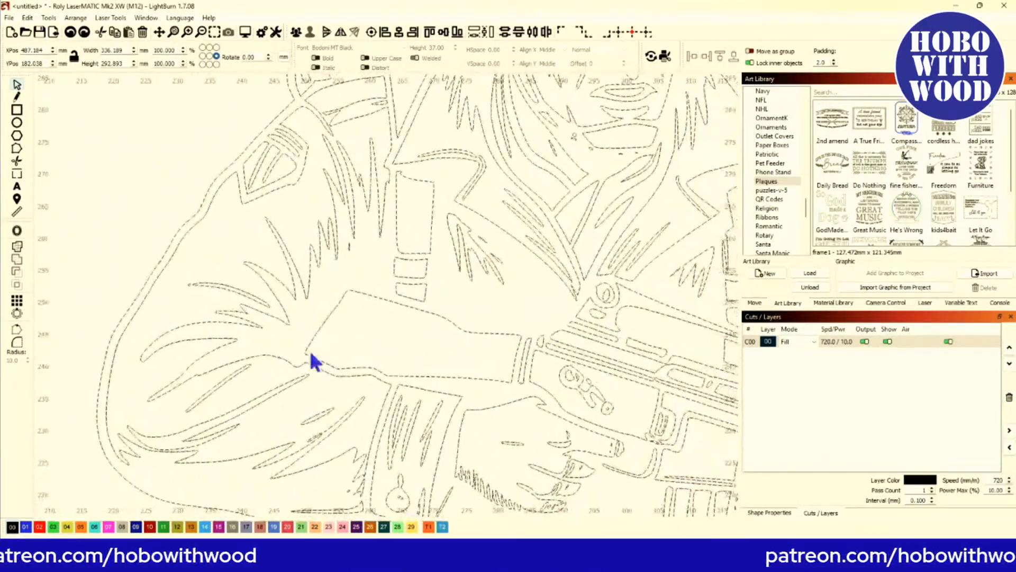
scroll(318, 365, "down", 5)
scroll(335, 386, "up", 8)
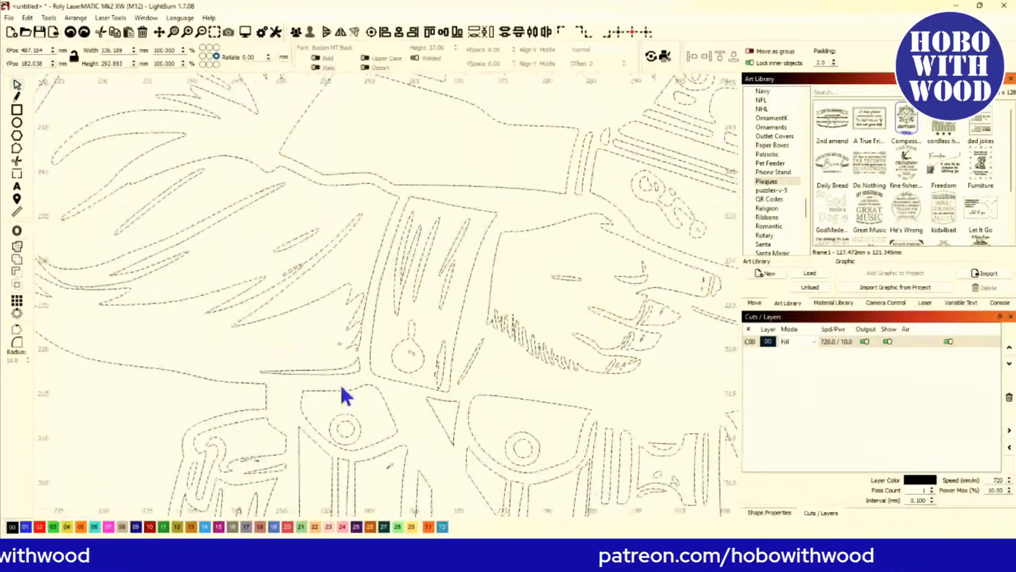
scroll(343, 397, "down", 4)
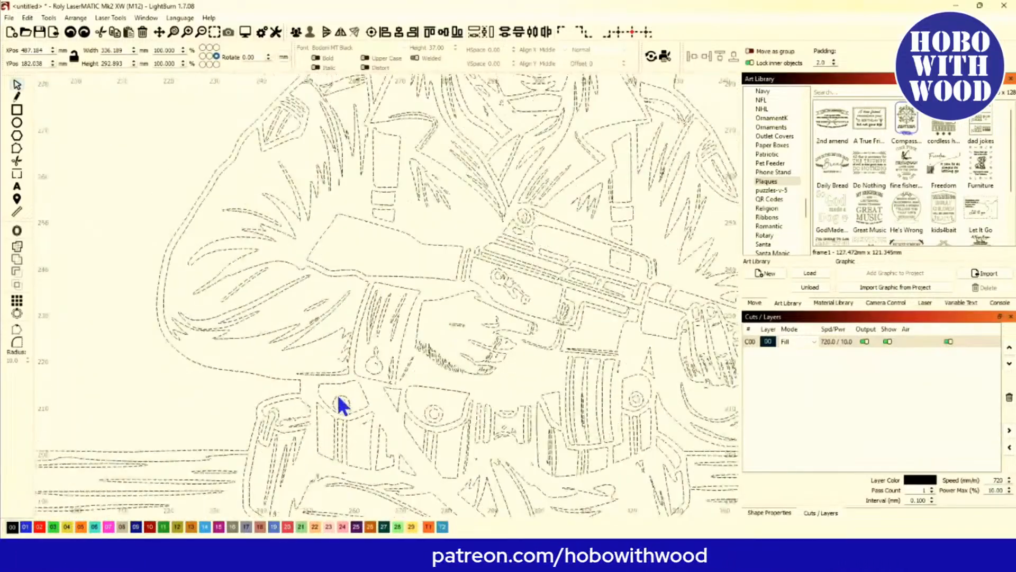
scroll(290, 431, "up", 10)
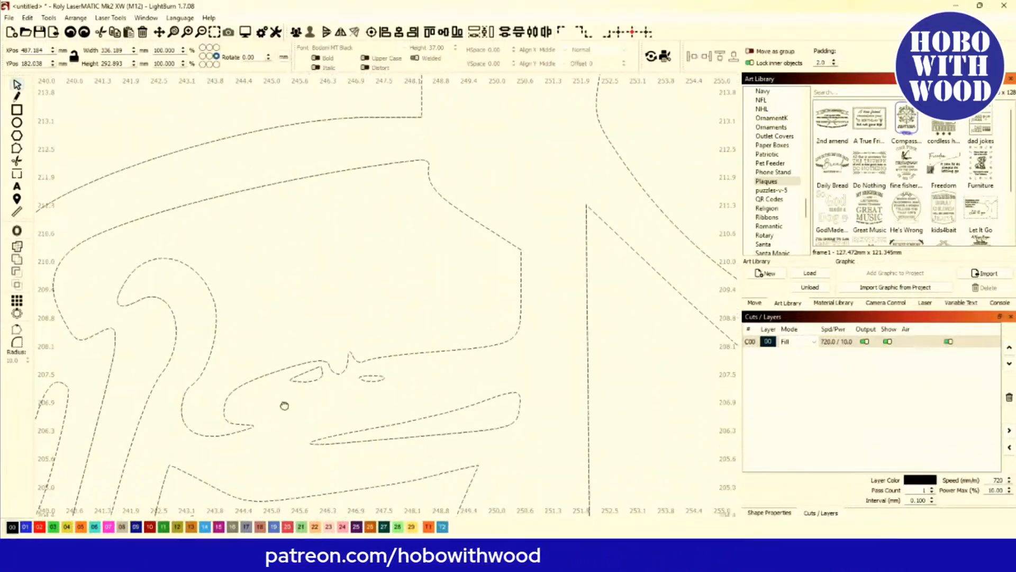
left_click(285, 405)
left_click_drag(269, 395, 243, 374)
scroll(243, 375, "down", 5)
scroll(244, 375, "down", 3)
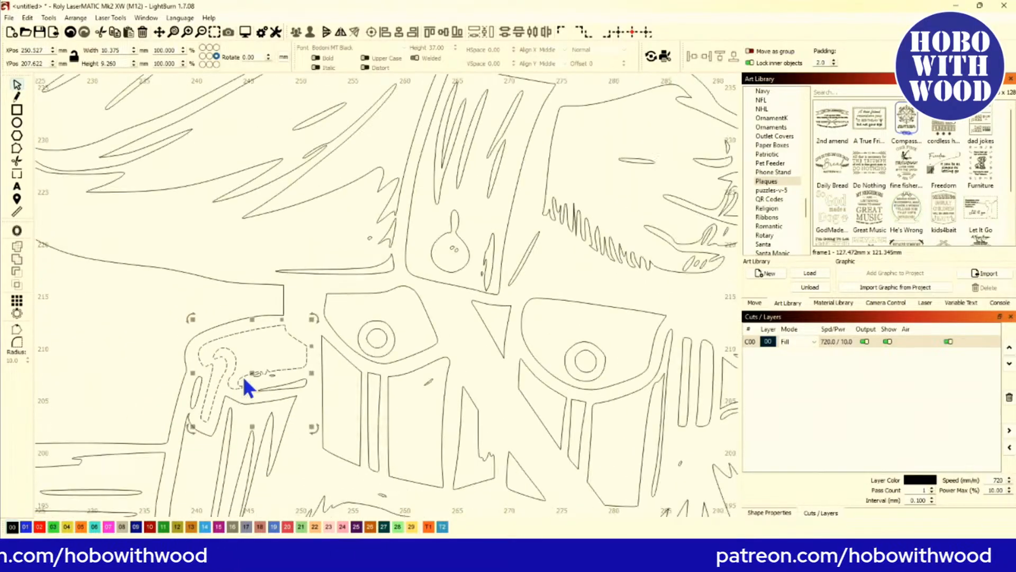
scroll(243, 373, "up", 2)
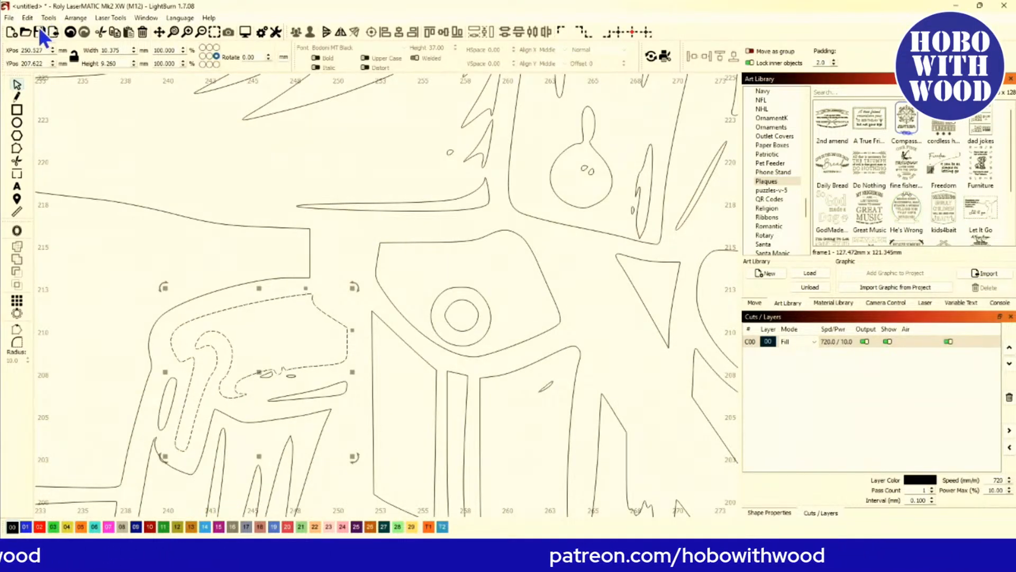
left_click(27, 20)
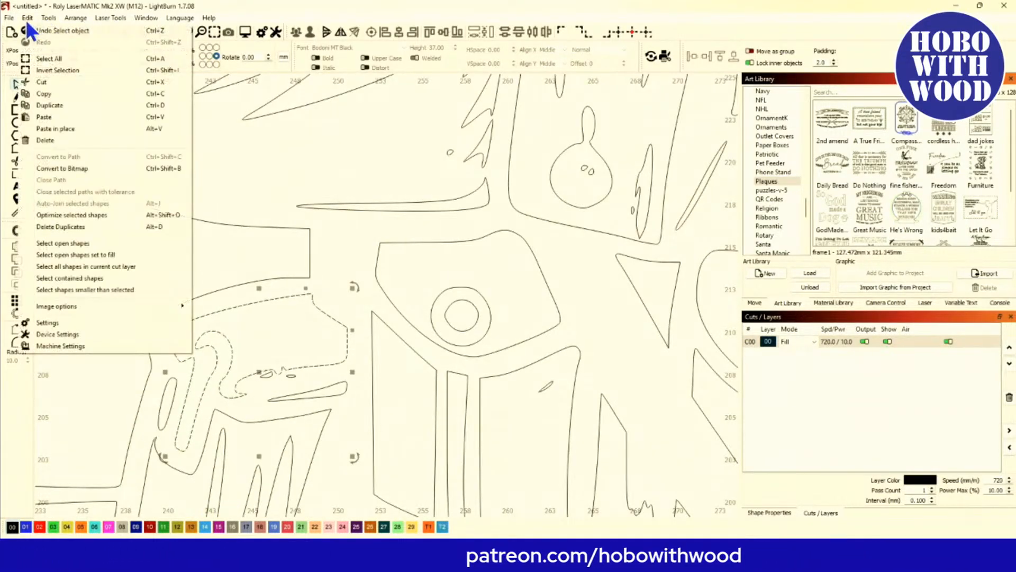
left_click(81, 214)
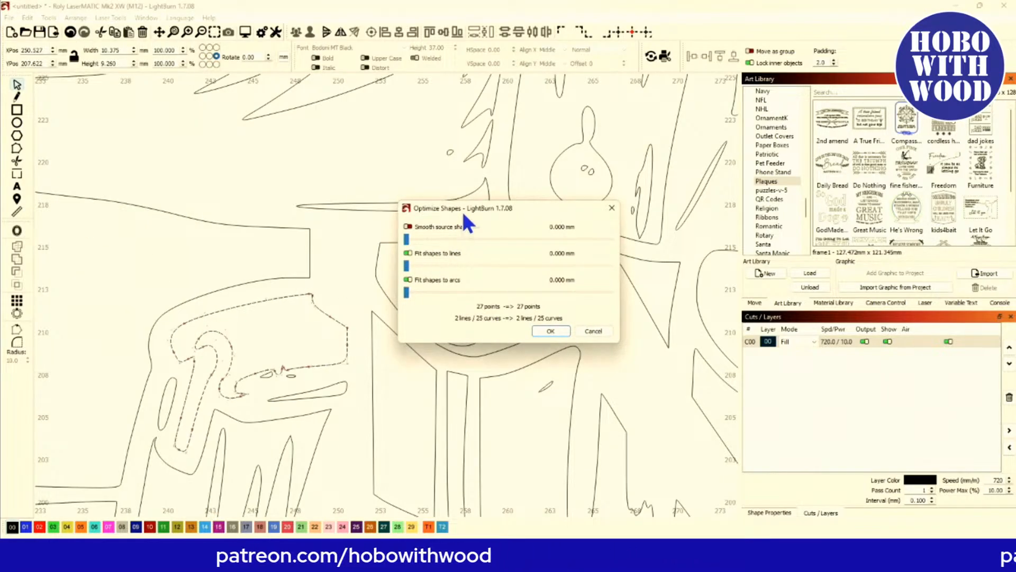
left_click_drag(461, 209, 536, 214)
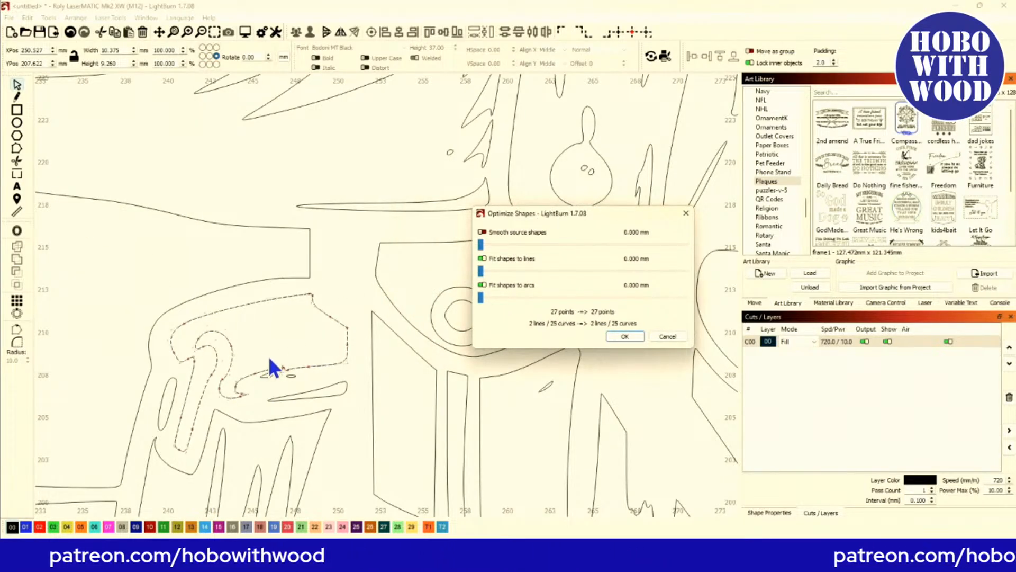
left_click(686, 213)
Open the shape optimization settings for the hooked flap outline, keeping the outline in clear view.
scroll(334, 362, "up", 3)
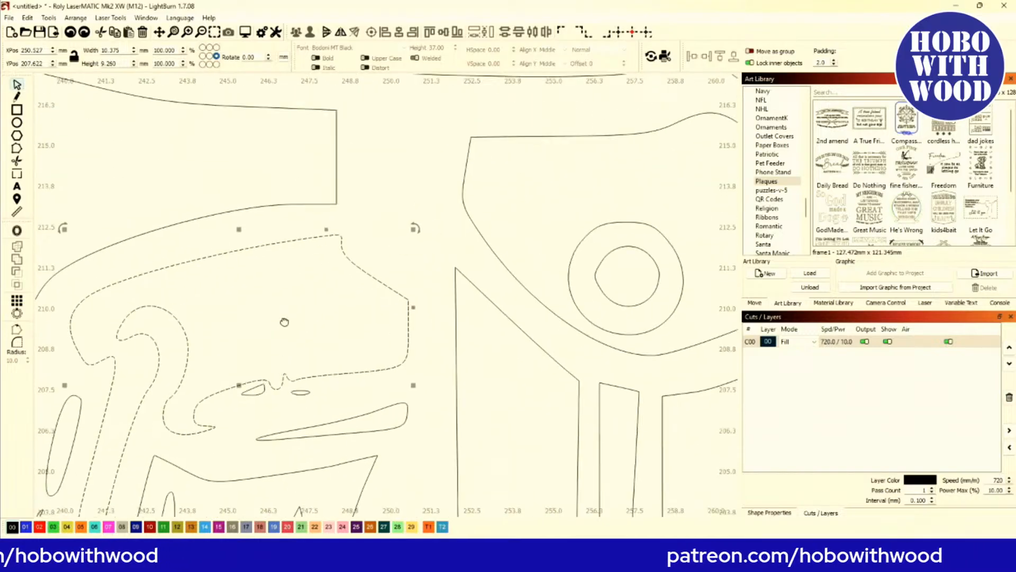
left_click(24, 17)
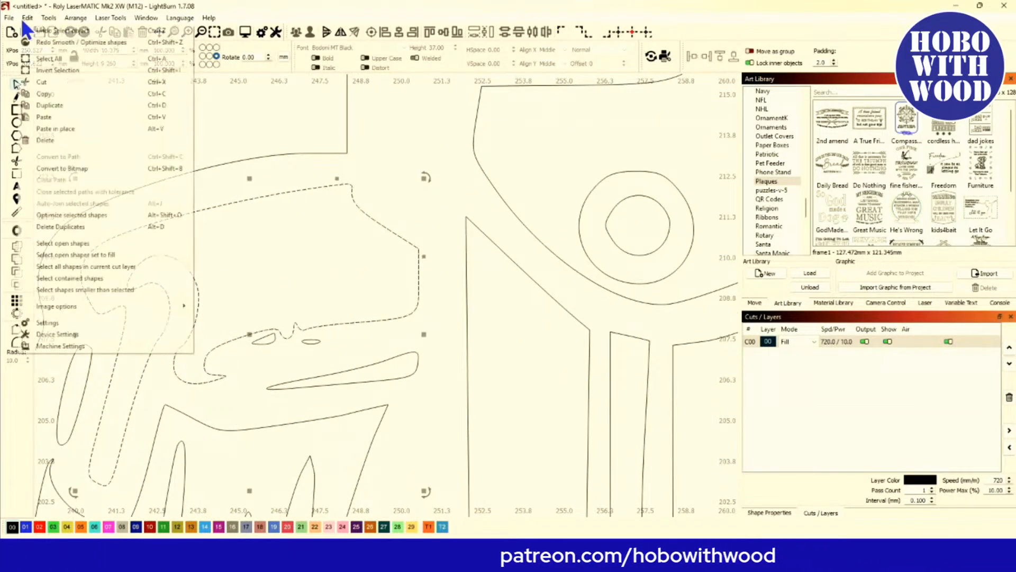
left_click(80, 215)
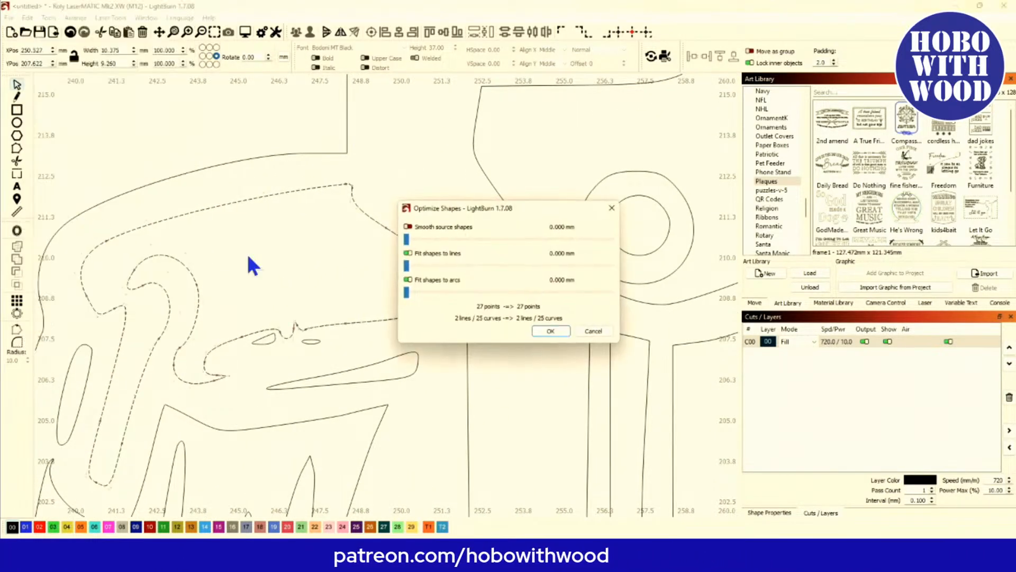
left_click_drag(468, 217, 584, 183)
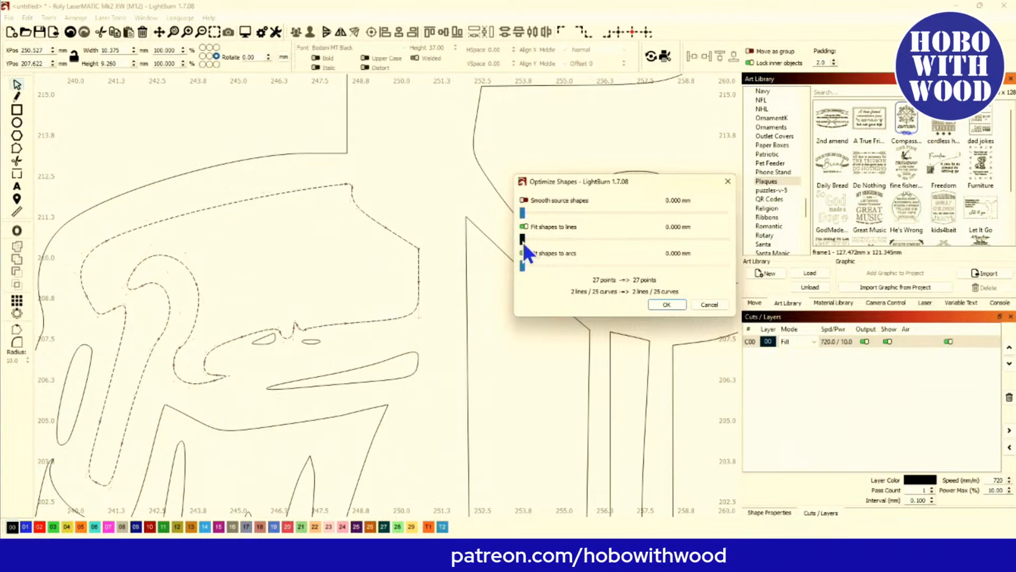
Try fitting the flap outline to lines at 0.348 mm and arcs at 0.184 mm, and bring both tolerances back down.
left_click_drag(525, 241, 616, 238)
left_click_drag(523, 268, 602, 246)
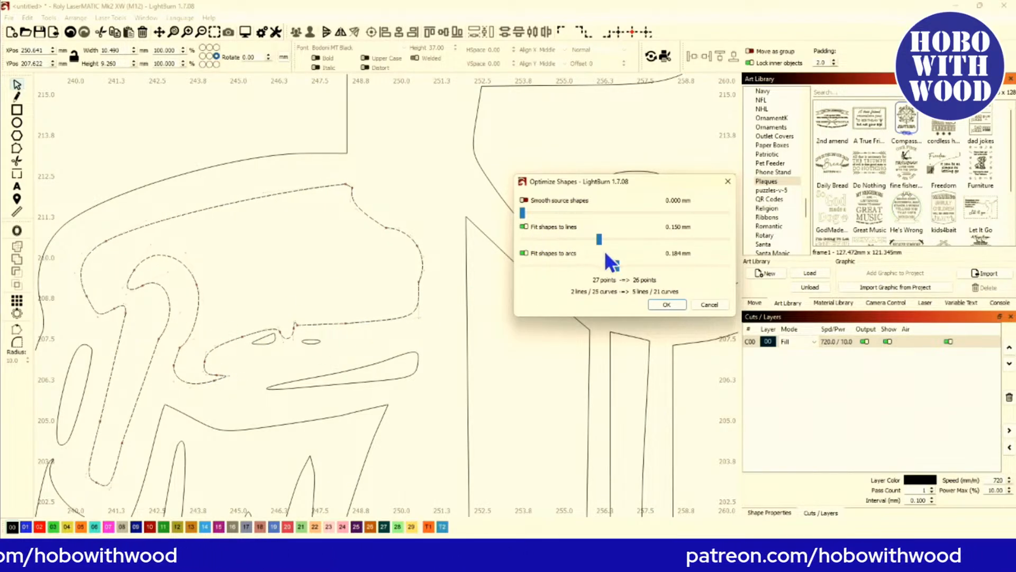
left_click_drag(601, 240, 703, 239)
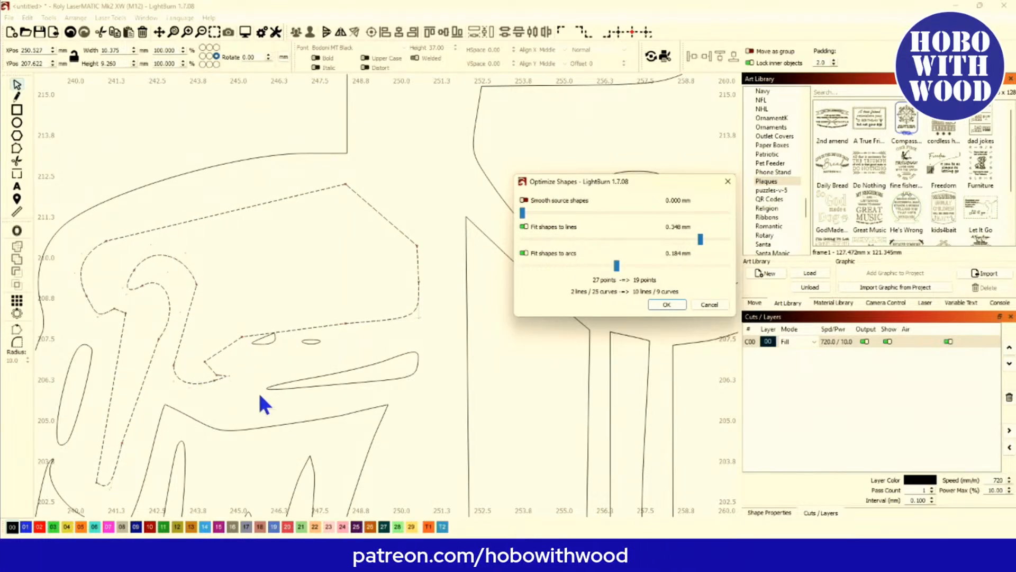
left_click_drag(703, 239, 524, 252)
left_click_drag(615, 263, 477, 278)
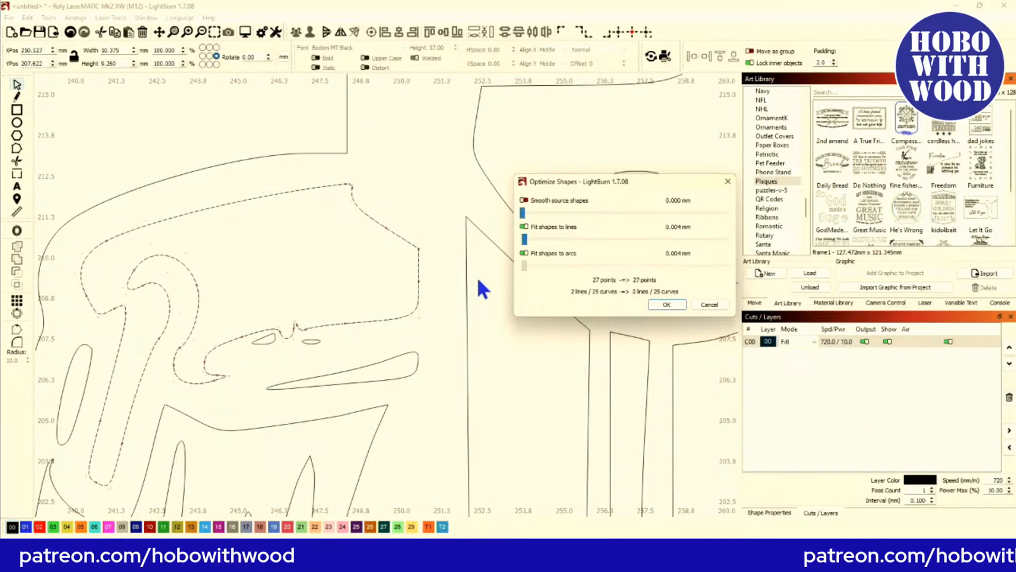
Smooth the flap outline at 3.475 mm with line and arc fitting at 0.000 mm, and apply the optimization.
left_click(524, 200)
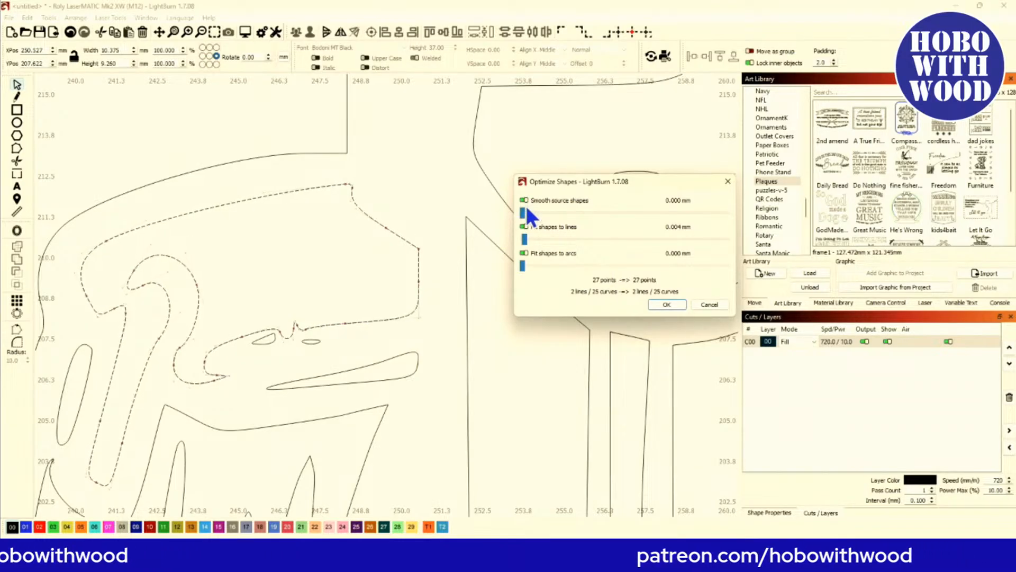
left_click_drag(524, 241, 516, 242)
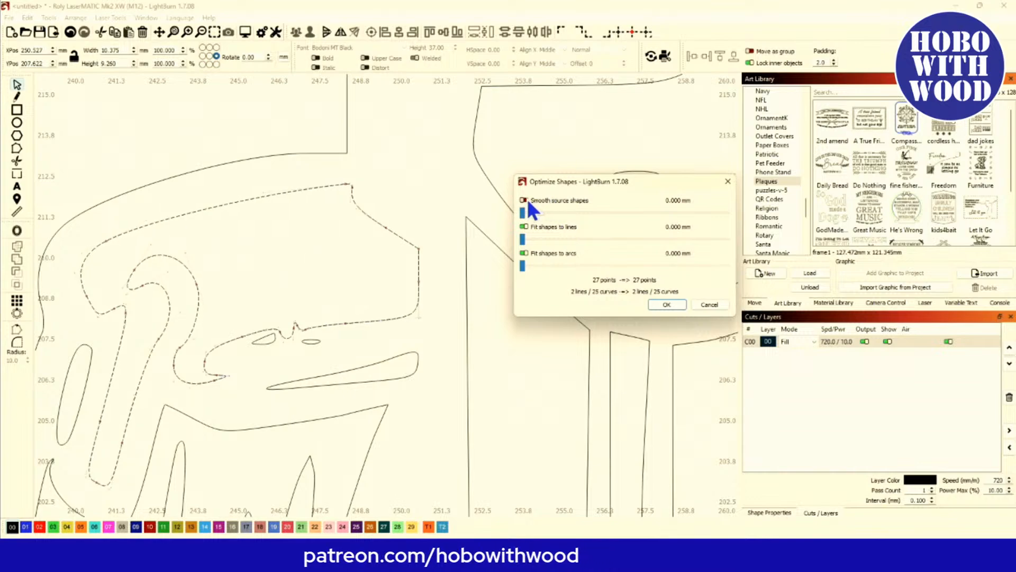
left_click_drag(522, 215, 622, 226)
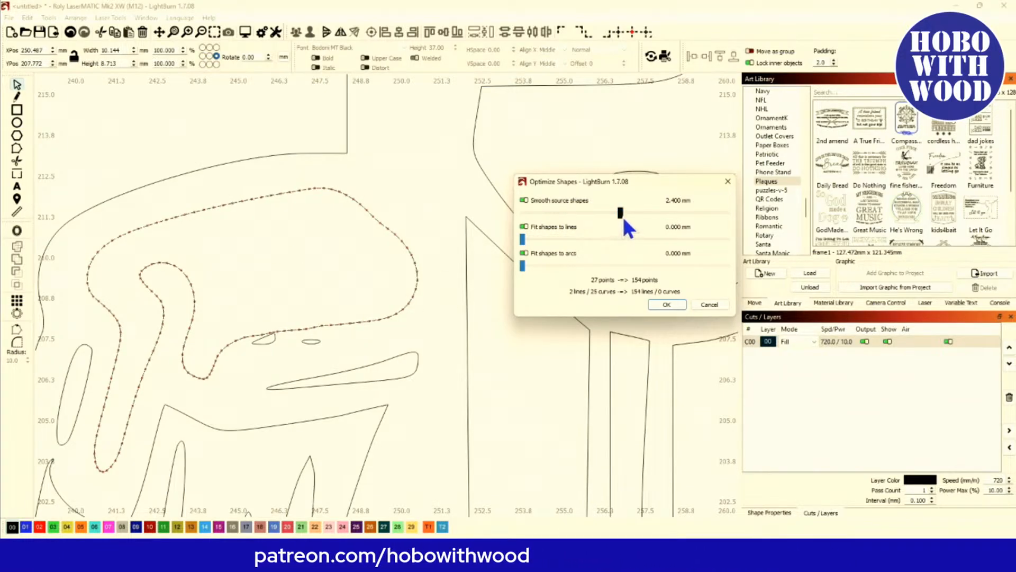
left_click_drag(621, 213, 498, 214)
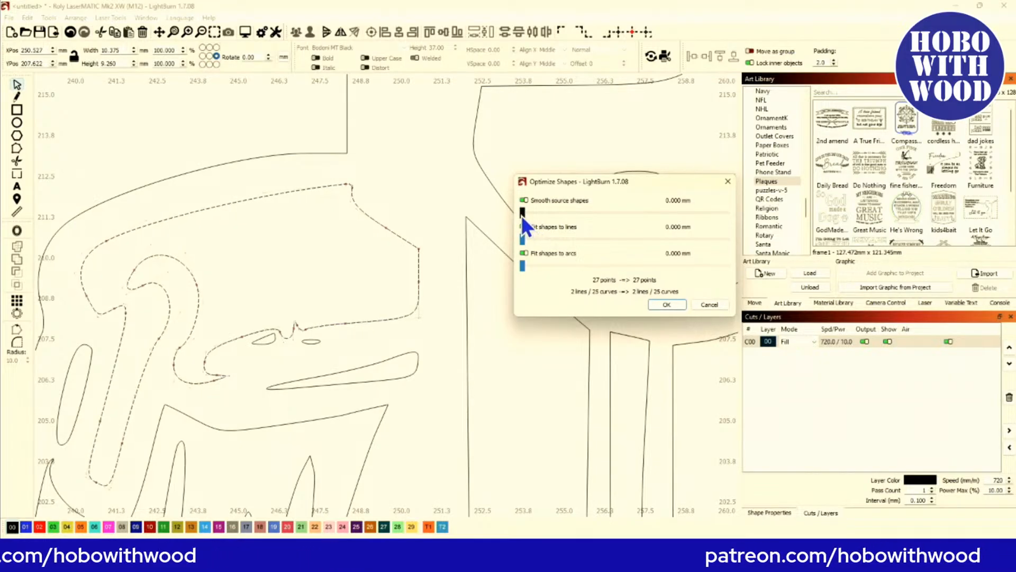
left_click_drag(522, 215, 664, 218)
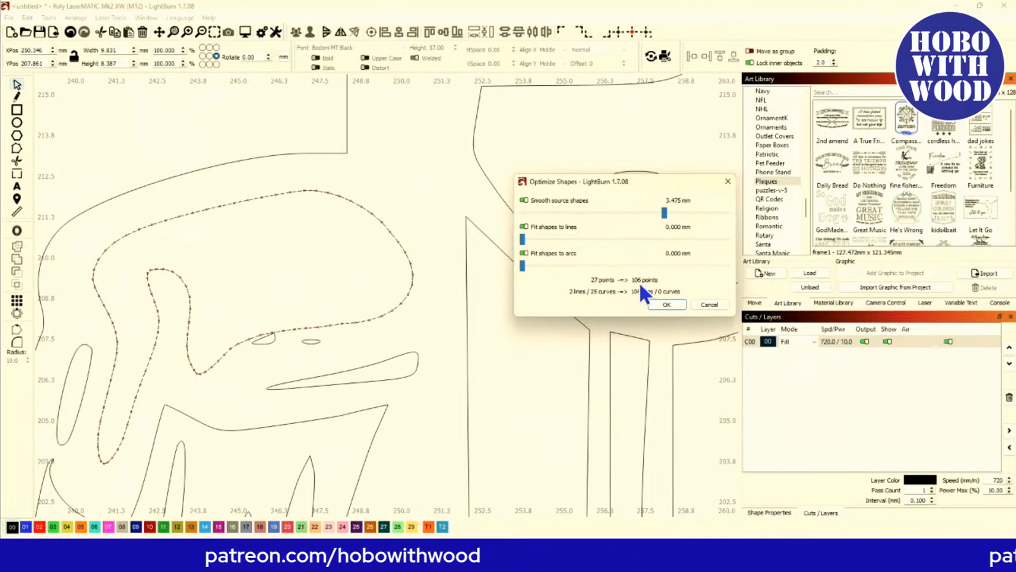
left_click(665, 305)
Delete the two tiny sliver shapes along the flap's lower edge.
left_click(273, 355)
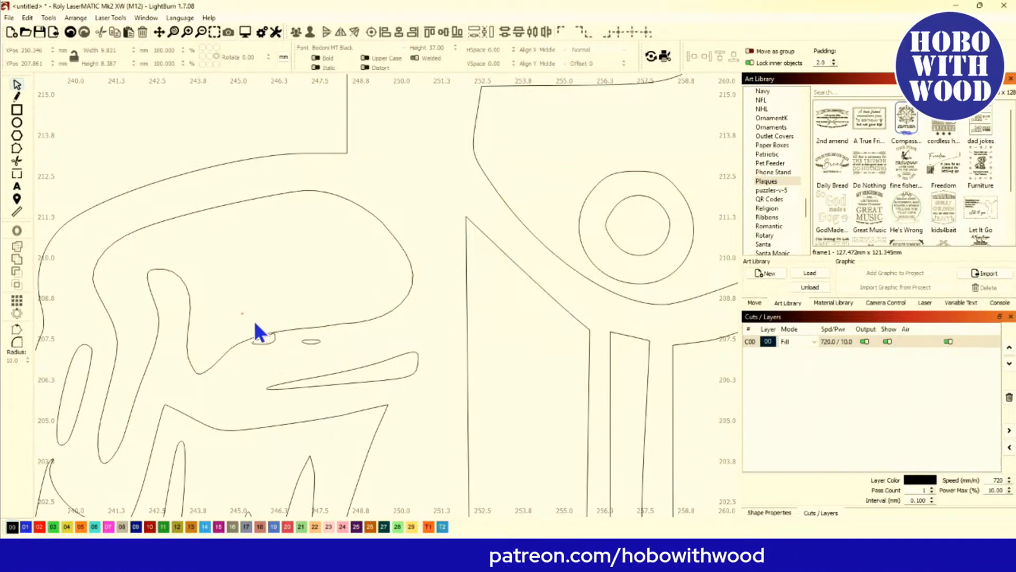
left_click_drag(324, 358, 230, 337)
key("Delete")
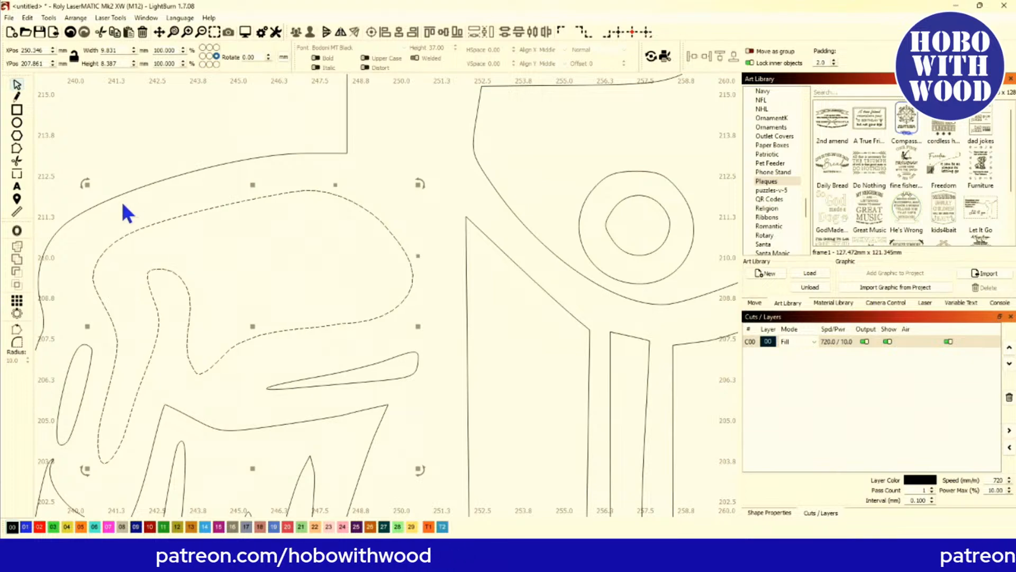
Optimize the smoothed flap outline by fitting it to arcs at 0.076 mm, and deselect it.
left_click(26, 17)
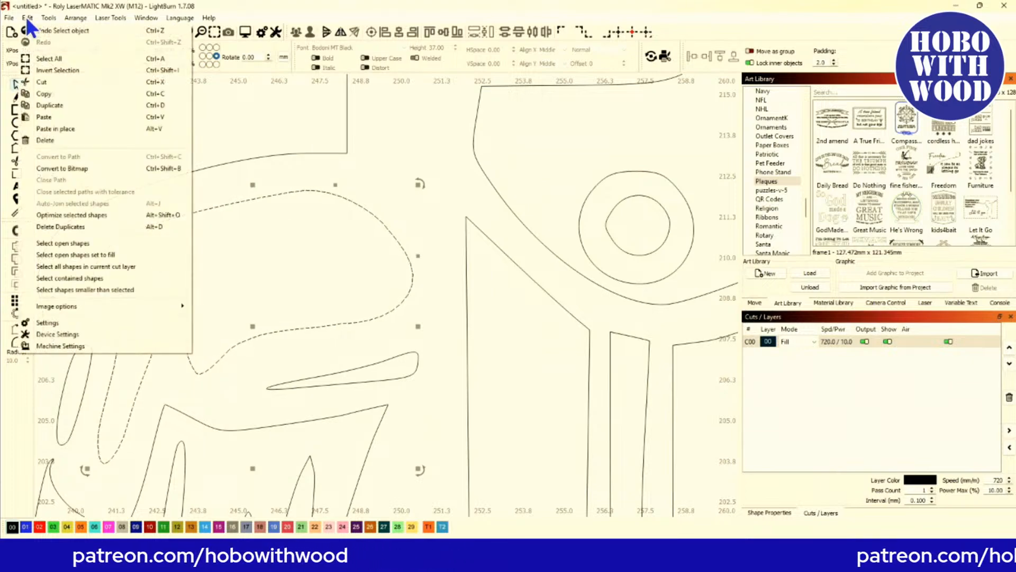
left_click(90, 216)
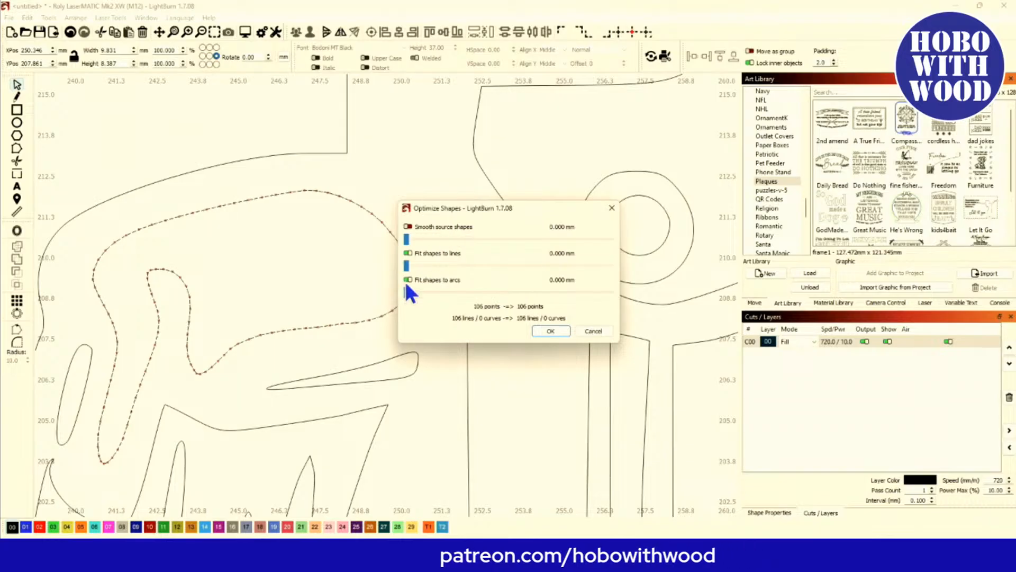
left_click_drag(408, 293, 456, 290)
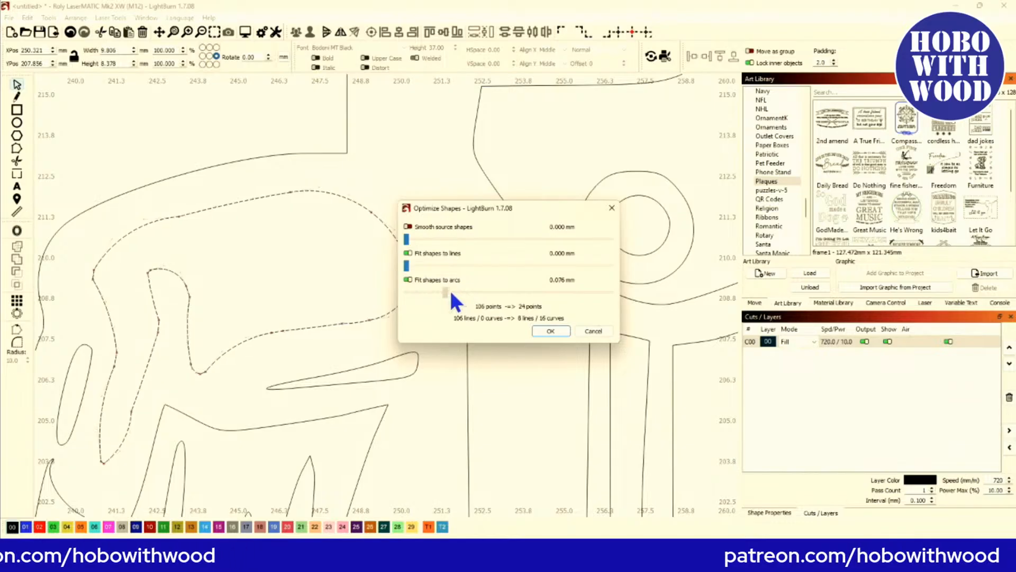
left_click(550, 330)
scroll(255, 264, "up", 1)
scroll(256, 265, "down", 3)
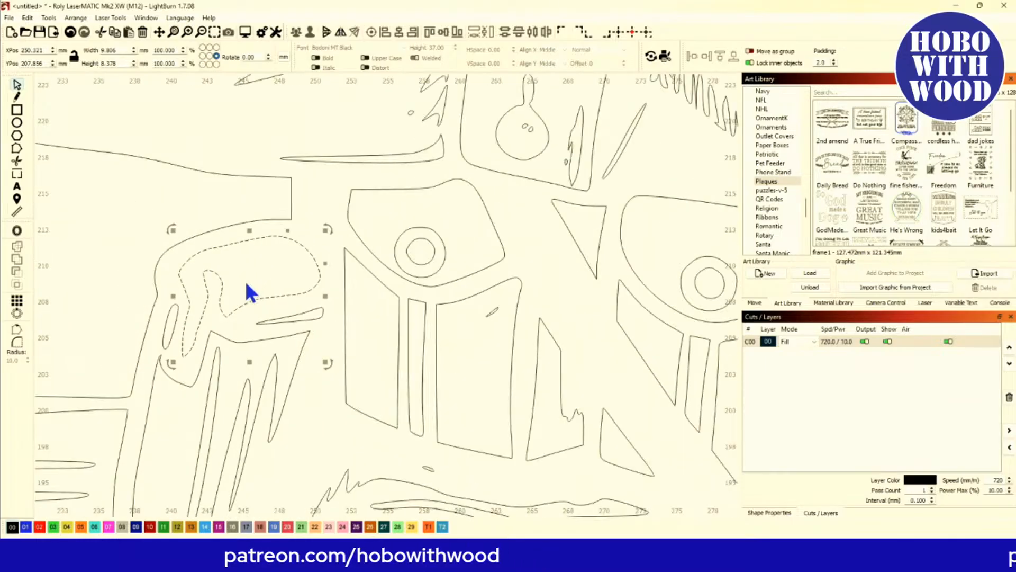
left_click(242, 329)
Smooth the large jagged outline below the belt pouches at 4.675 mm, without line or arc fitting.
scroll(212, 305, "down", 3)
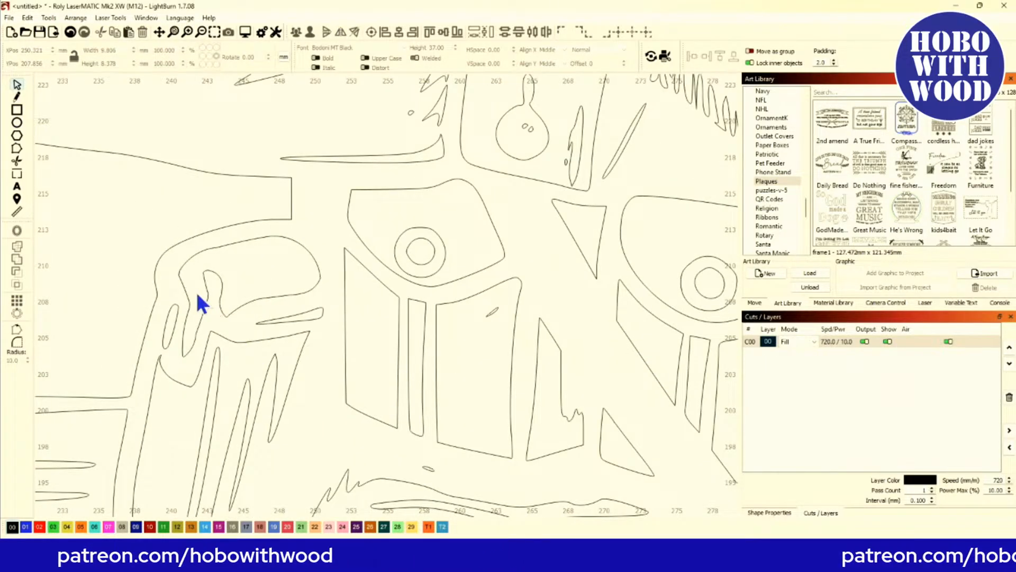
scroll(239, 299, "down", 2)
scroll(241, 301, "up", 2)
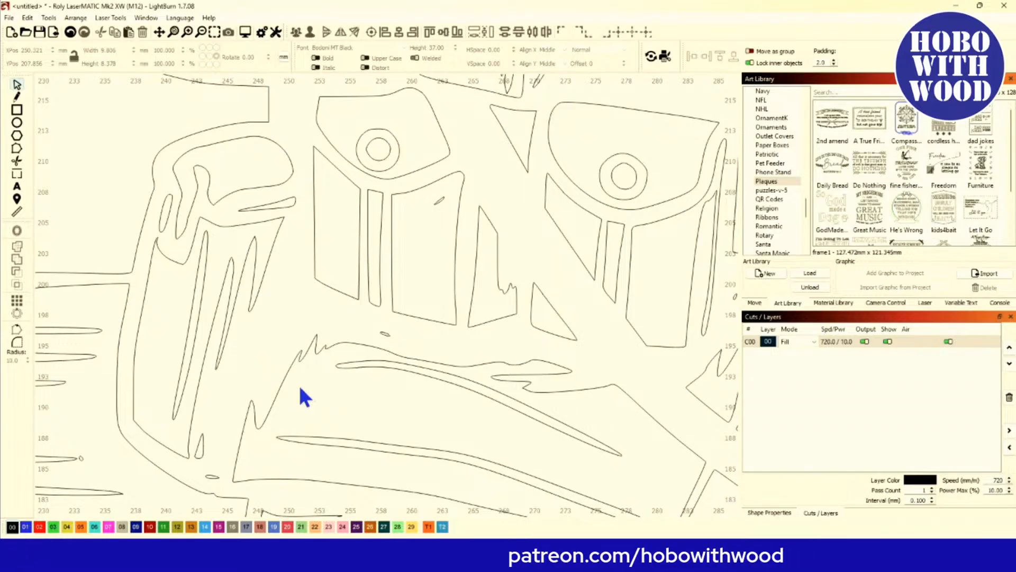
left_click(268, 355)
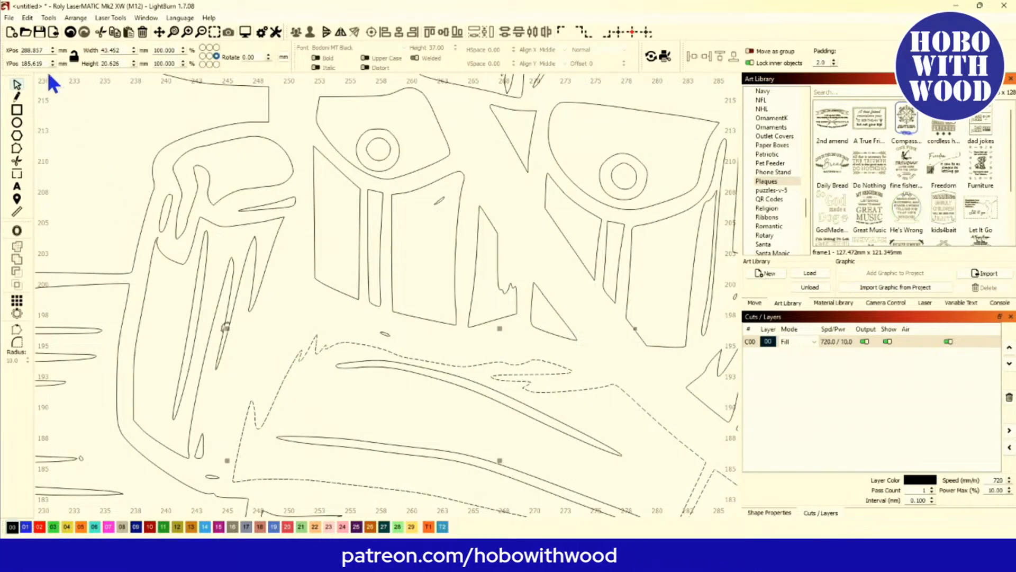
left_click(28, 18)
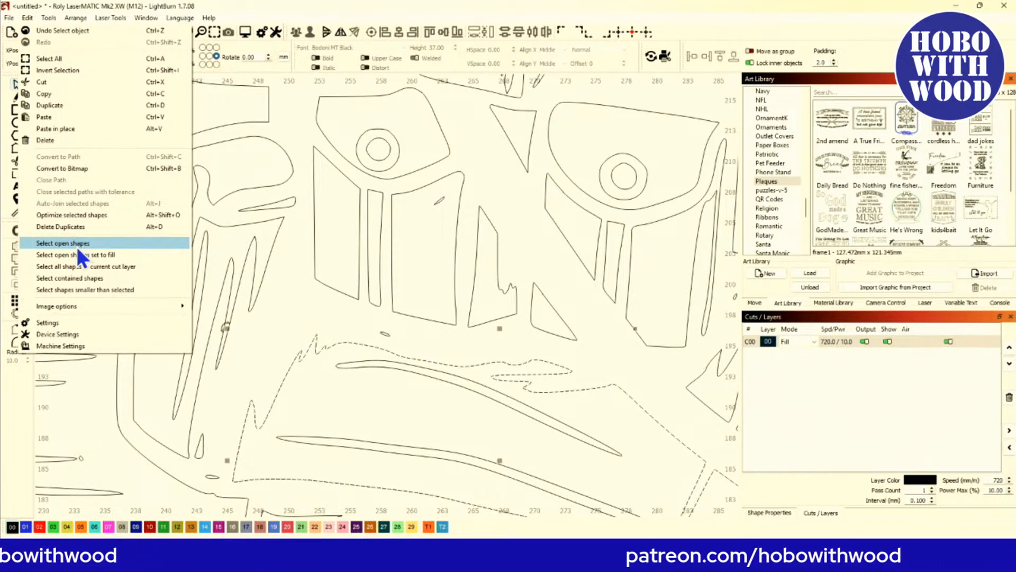
left_click(79, 216)
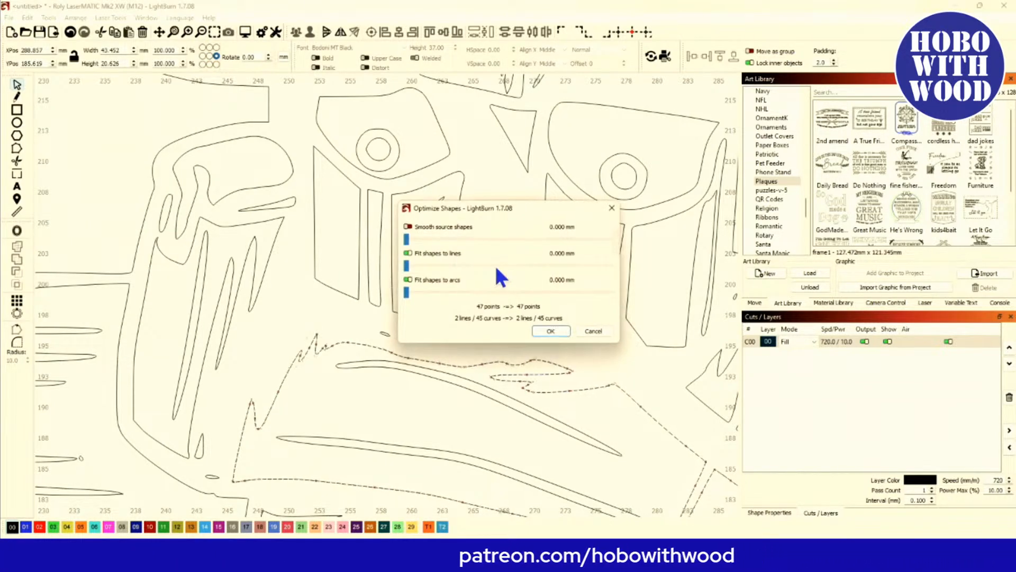
left_click_drag(486, 208, 572, 184)
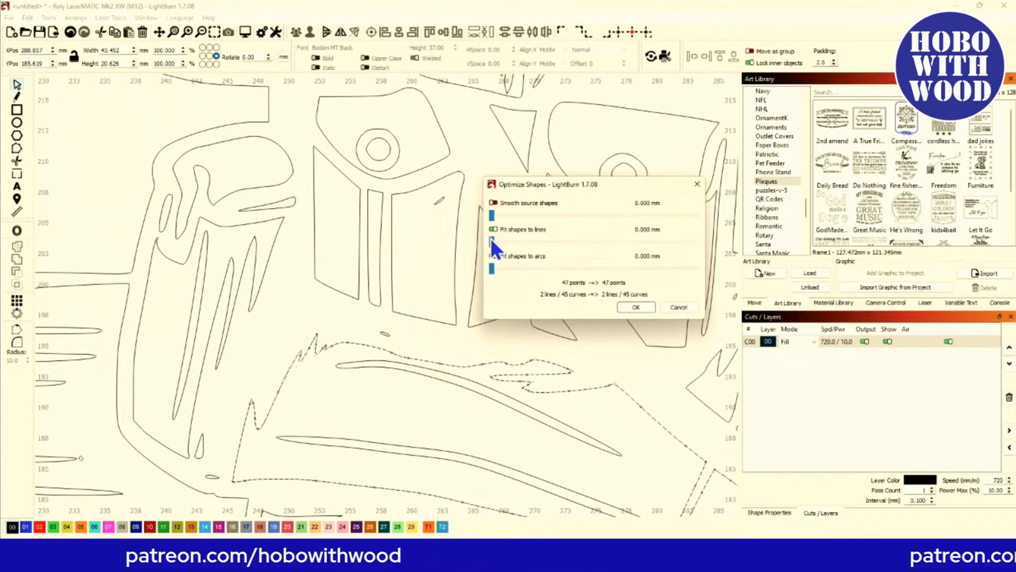
mouse_move(492, 270)
left_mouse_down()
mouse_move(675, 270)
mouse_move(455, 270)
mouse_move(659, 279)
mouse_move(488, 269)
left_mouse_up()
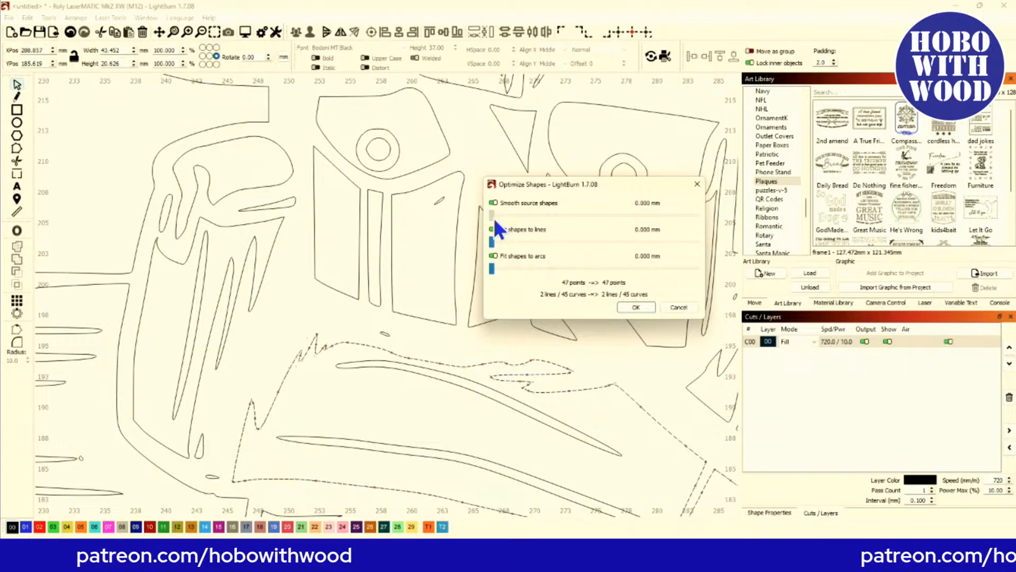
left_click_drag(493, 218, 686, 228)
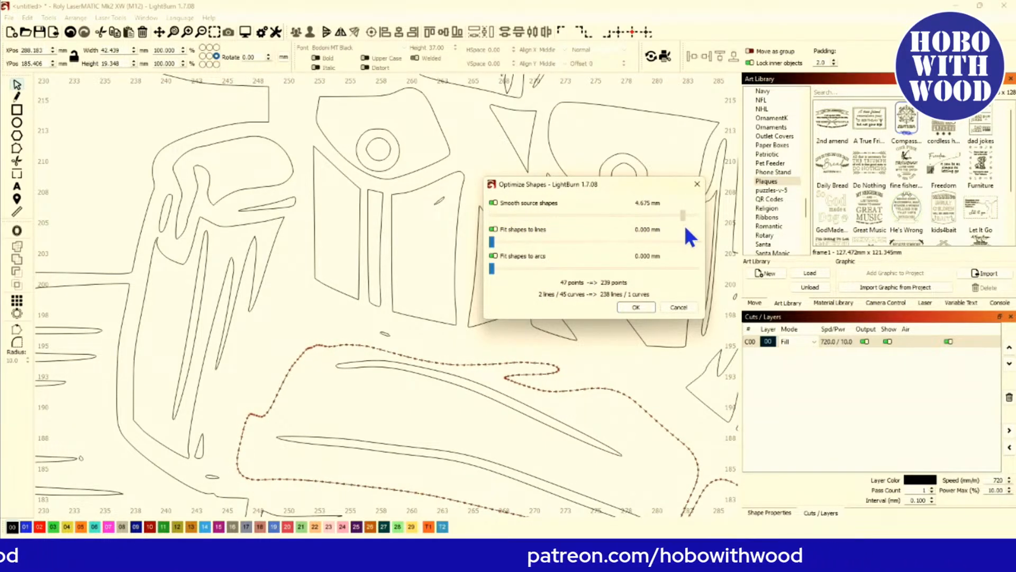
left_click(636, 307)
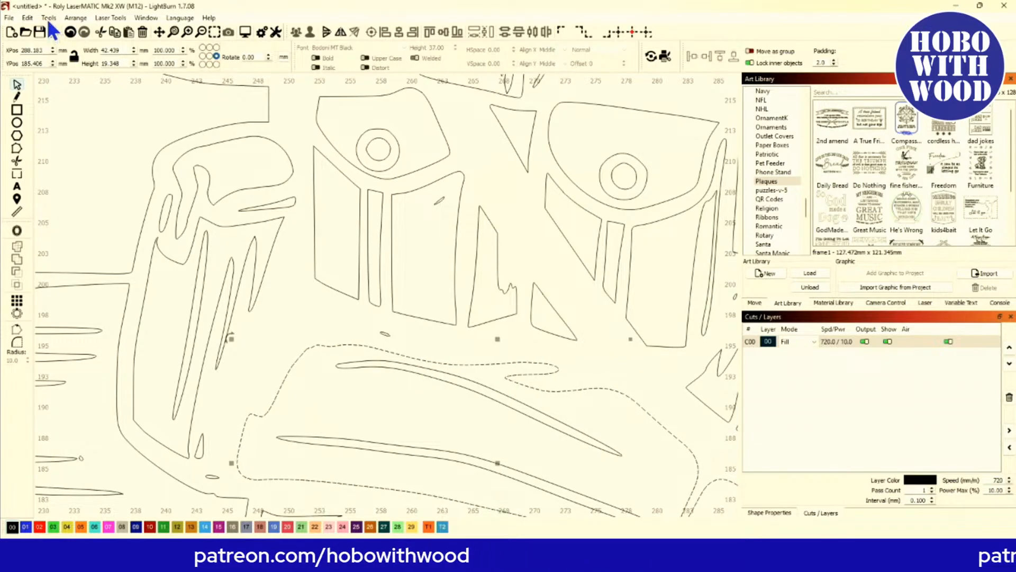
Fit the smoothed outline below the pouches to arcs at 0.148 mm, and deselect it.
left_click(27, 18)
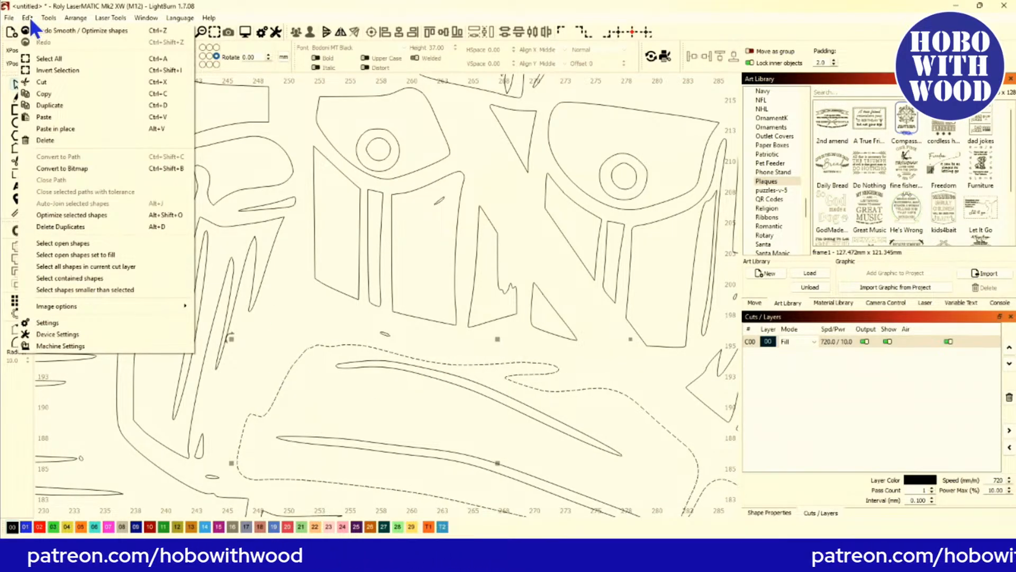
left_click(72, 215)
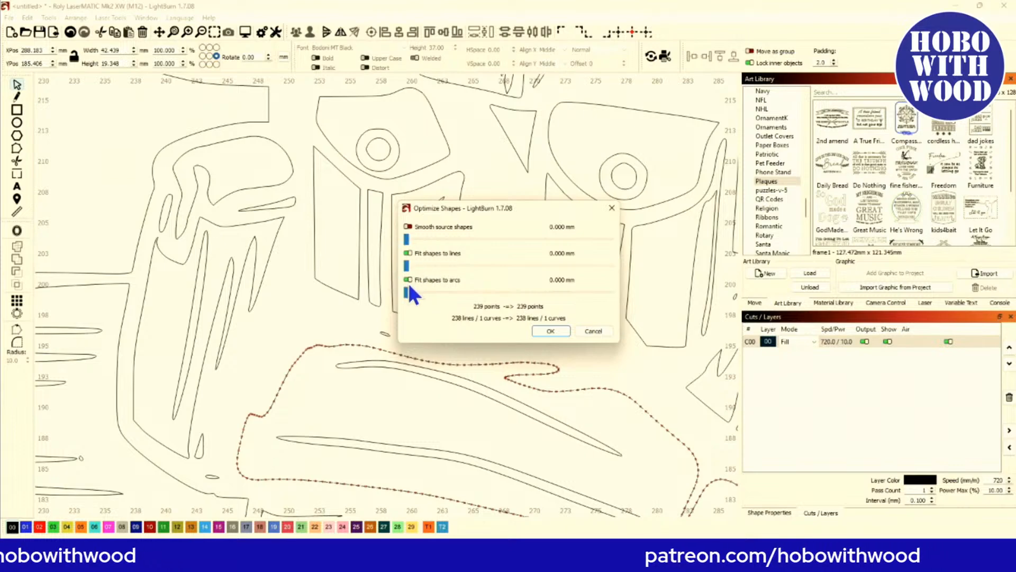
left_click_drag(408, 293, 481, 297)
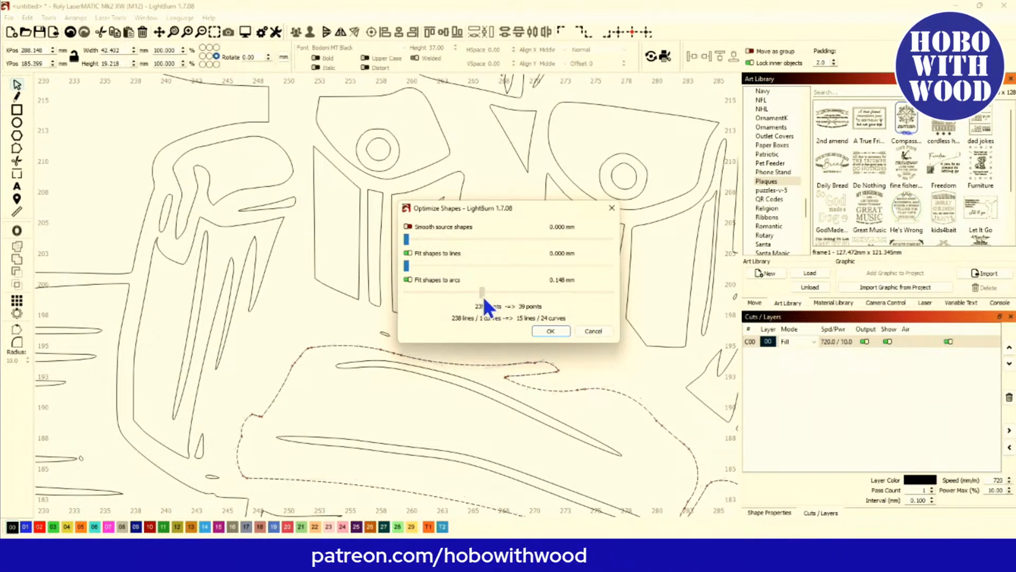
left_click(549, 331)
left_click(355, 405)
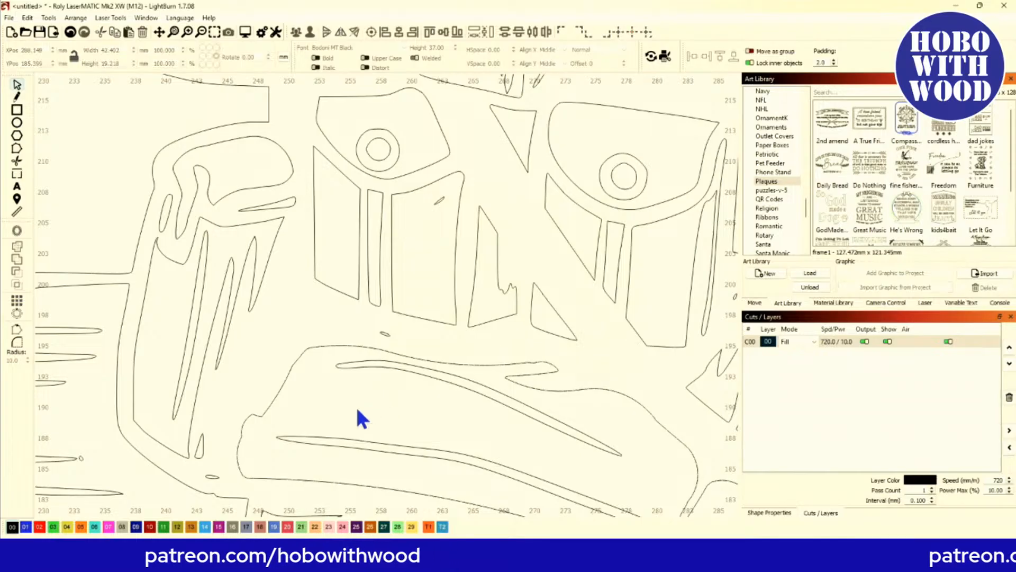
scroll(356, 405, "down", 3)
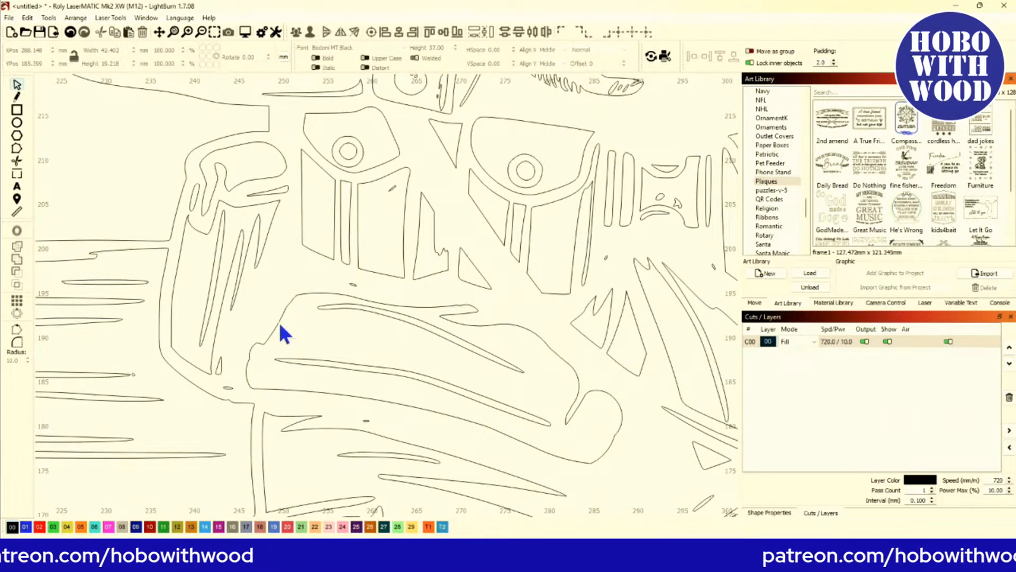